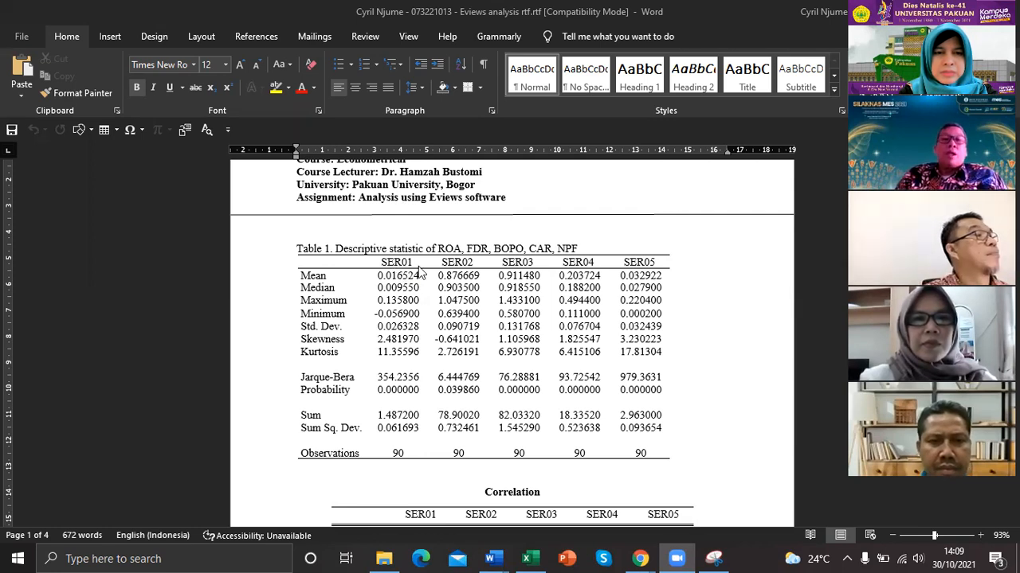
# Review the descriptive statistics table for ROA, FDR, BOPO, CAR and NPF and the correlation matrix below it.
pyautogui.scroll(-1, 443, 271)
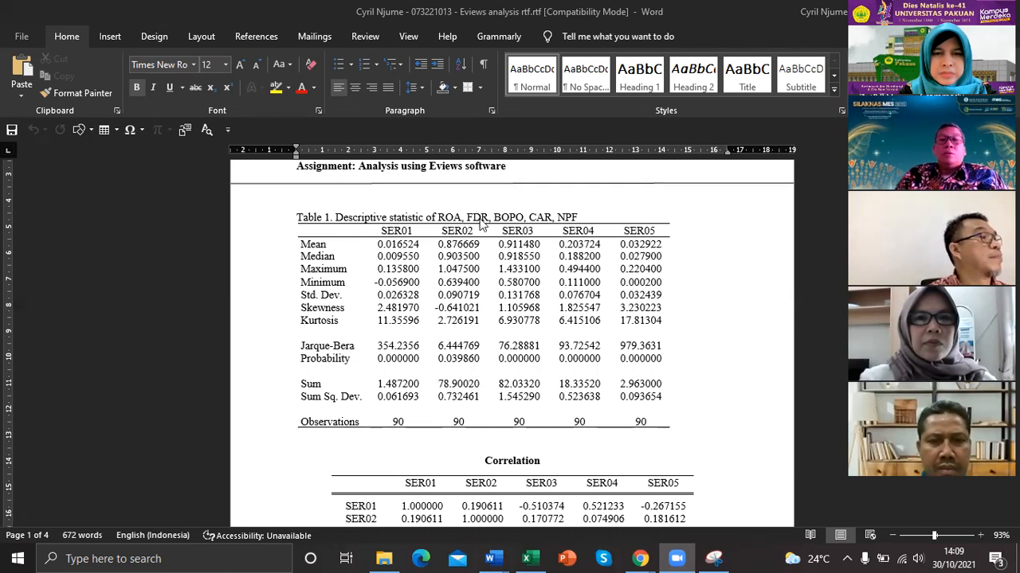
pyautogui.scroll(-3, 633, 354)
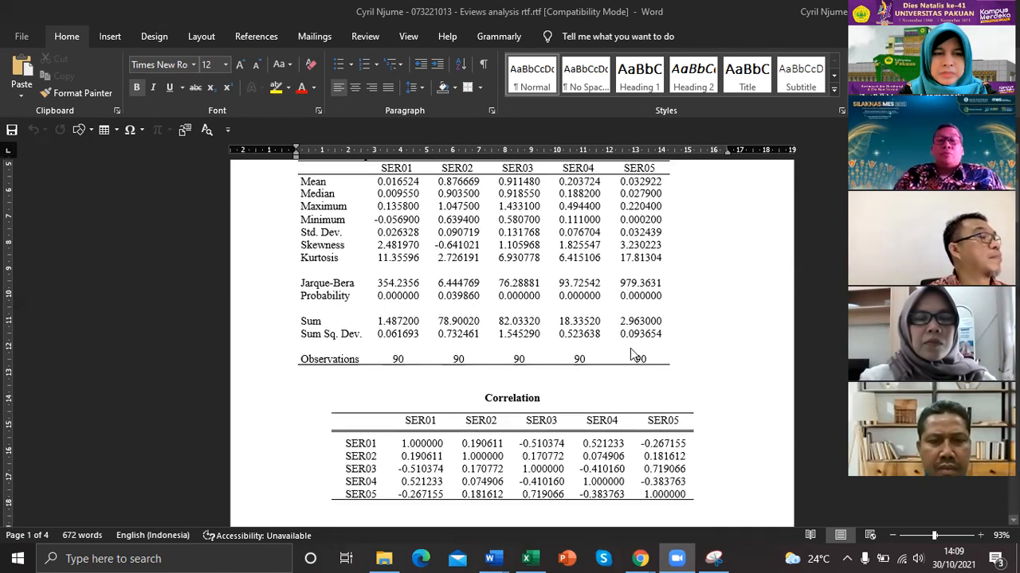
pyautogui.scroll(-1, 641, 353)
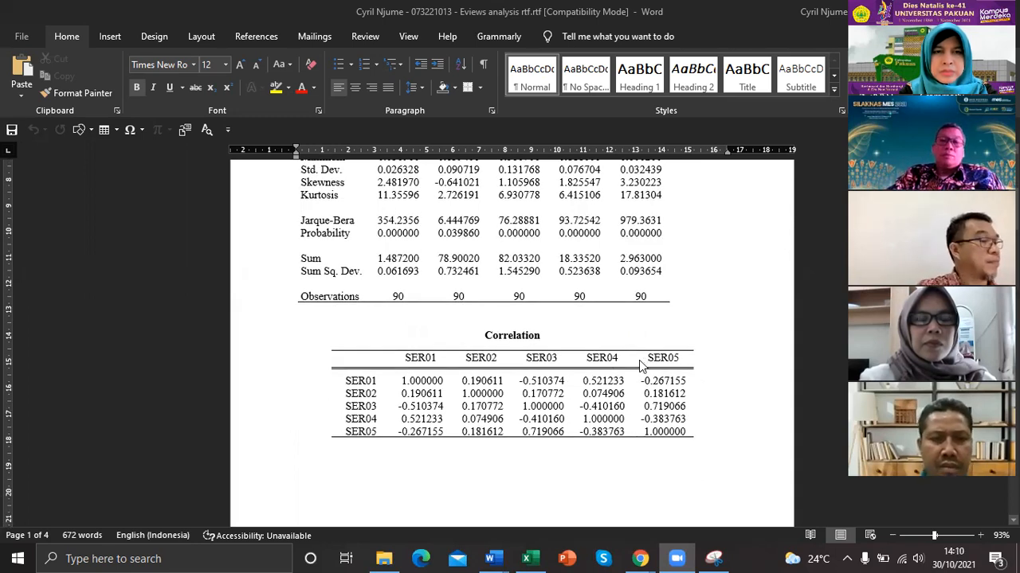
pyautogui.scroll(-1, 640, 360)
pyautogui.scroll(4, 638, 364)
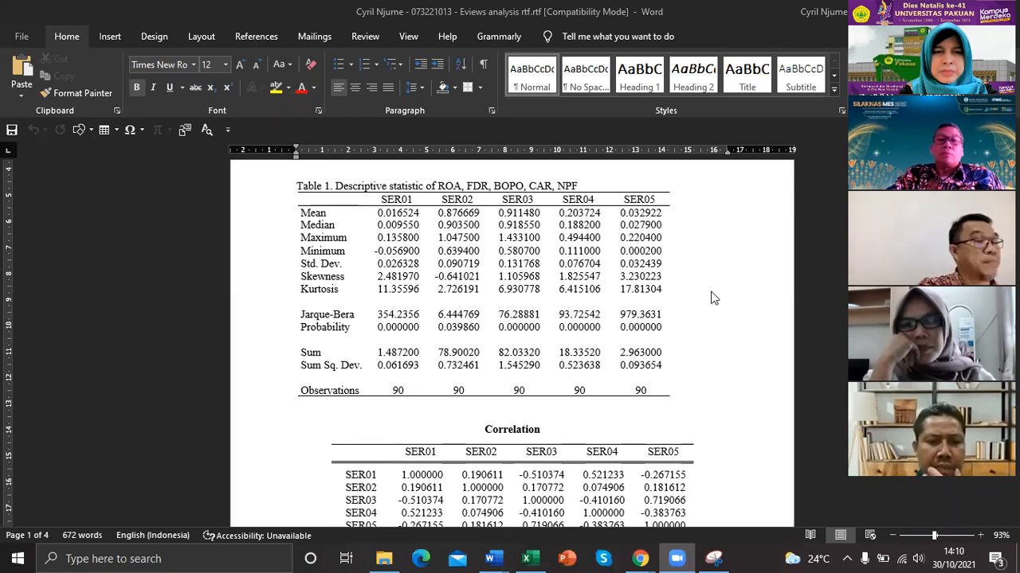
pyautogui.scroll(-4, 711, 298)
pyautogui.scroll(-10, 714, 299)
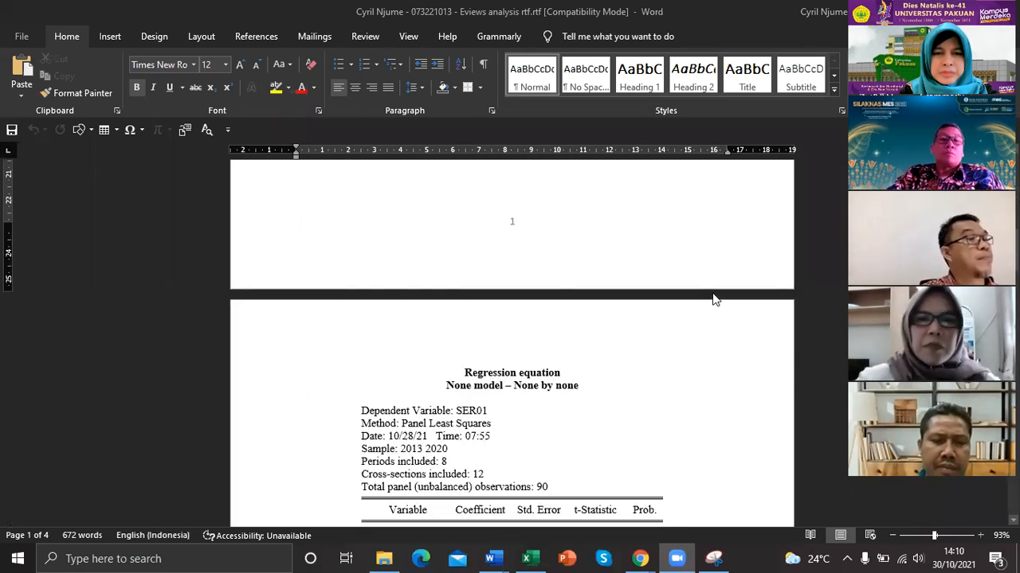
# Examine the panel least squares regression outputs, from the none model through the fixed model and the pages after it.
pyautogui.scroll(-2, 714, 299)
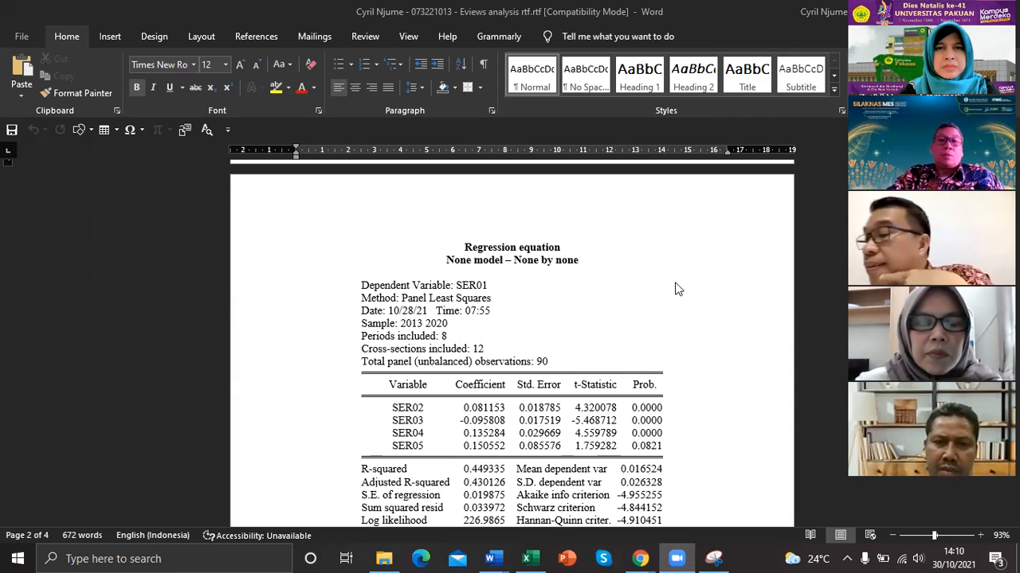
pyautogui.scroll(-1, 713, 306)
pyautogui.scroll(-1, 714, 309)
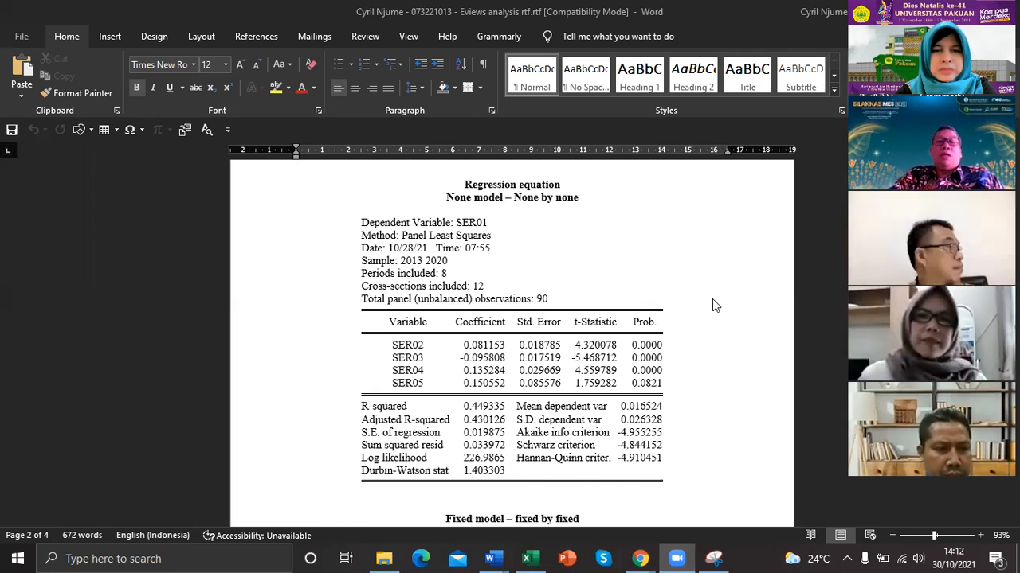
pyautogui.scroll(-4, 712, 299)
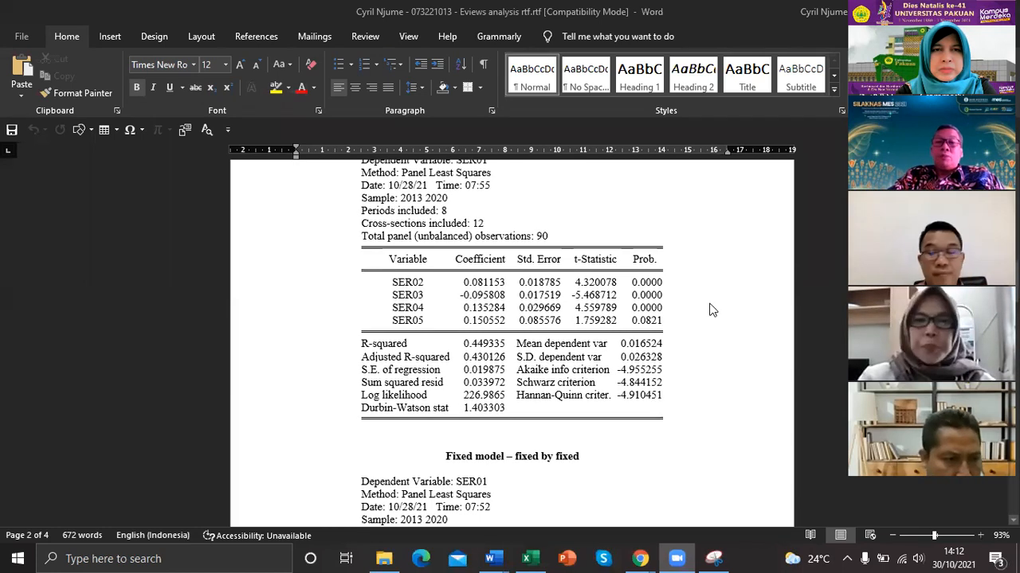
pyautogui.scroll(-1, 712, 310)
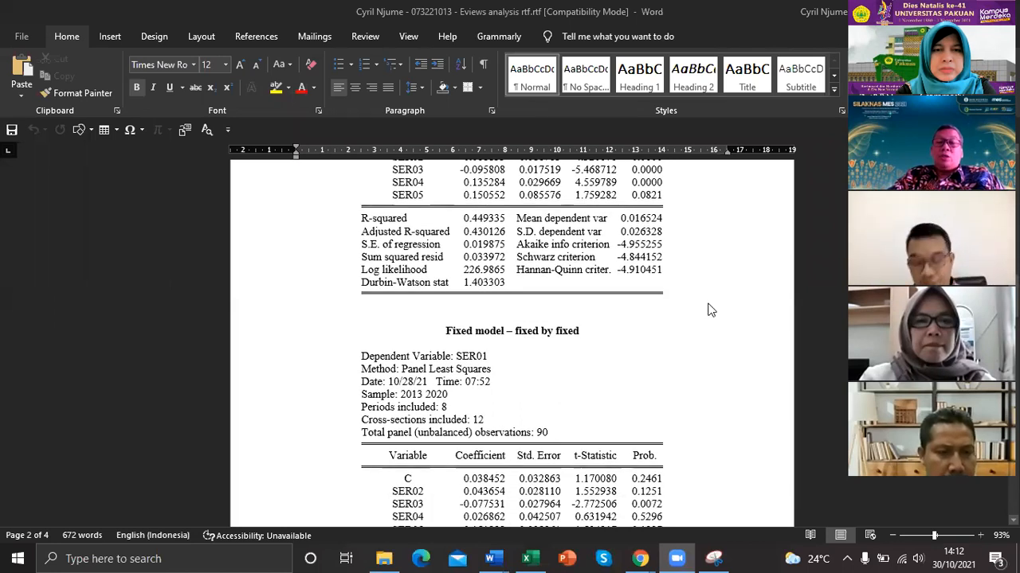
pyautogui.scroll(-2, 711, 307)
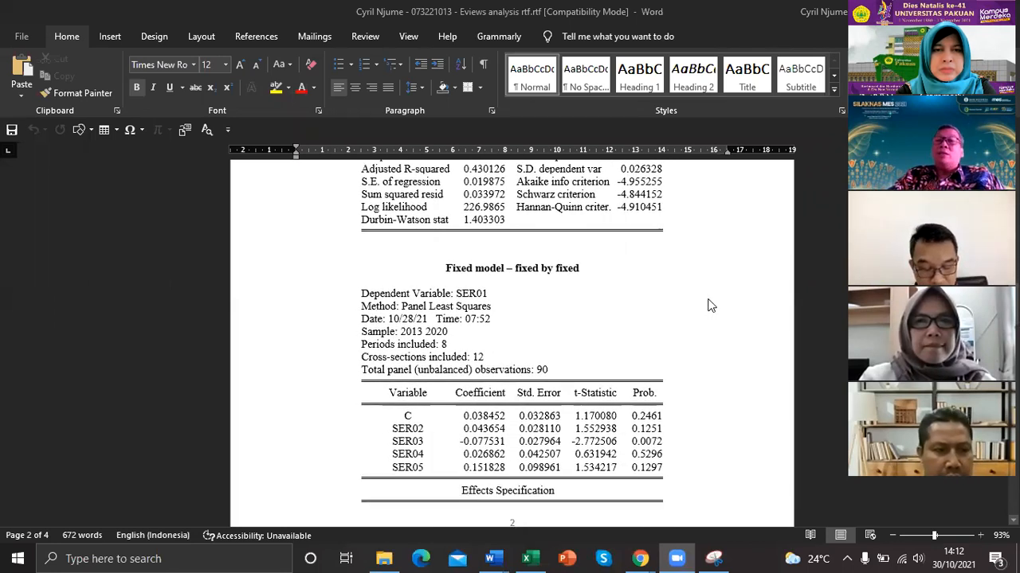
pyautogui.scroll(-2, 711, 306)
pyautogui.scroll(-2, 711, 305)
pyautogui.scroll(-6, 710, 307)
pyautogui.scroll(-2, 710, 305)
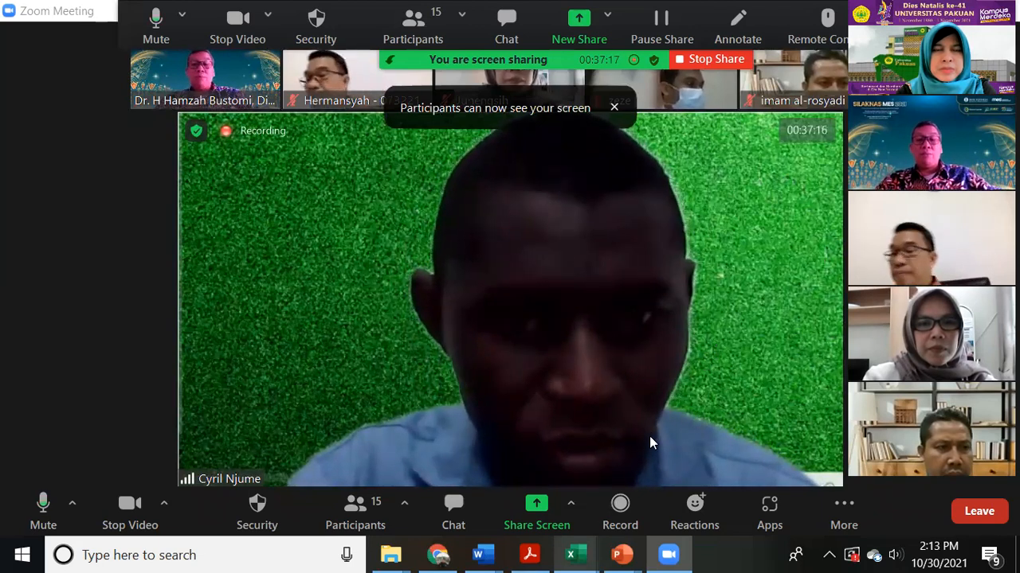
# Switch to the Data Ekonometrika workbook in Excel and select the ROA to NPF data from C2 through row 33.
pyautogui.click(571, 555)
pyautogui.click(682, 498)
pyautogui.moveTo(212, 146); pyautogui.dragTo(481, 177)
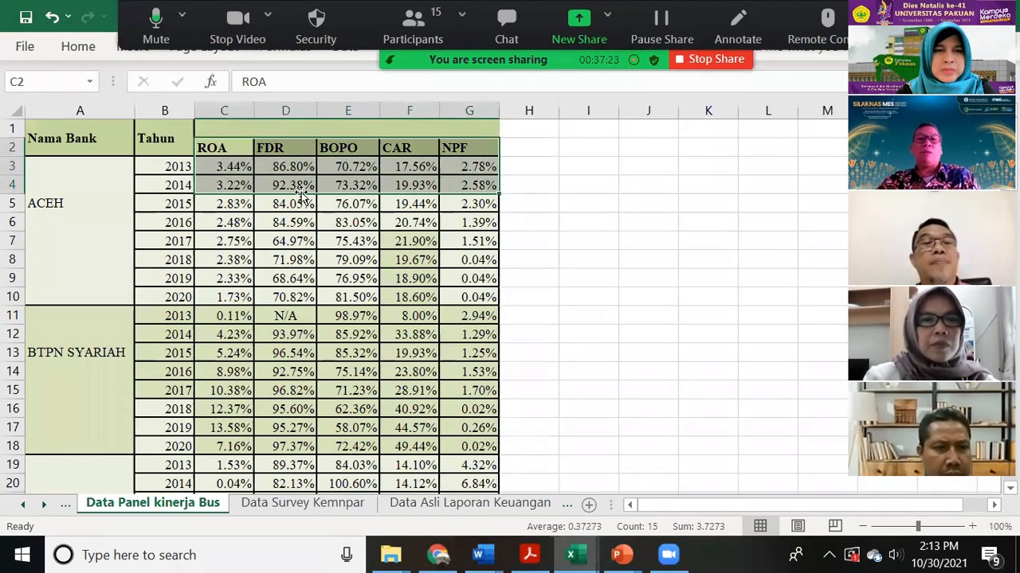
pyautogui.click(541, 204)
pyautogui.moveTo(236, 143); pyautogui.dragTo(465, 199)
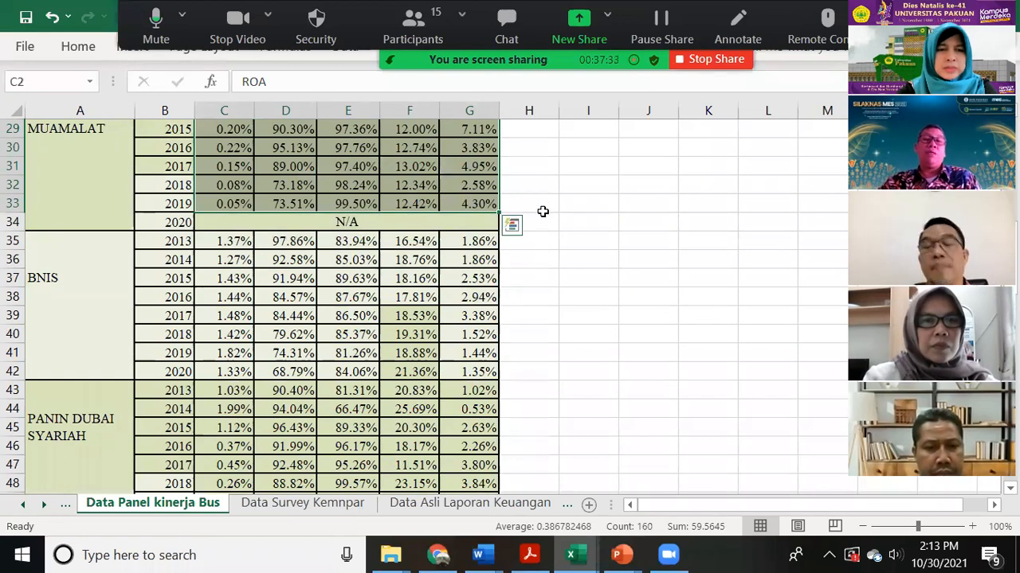
# Examine the bank data on the Data Panel kinerja Bus sheet for years with missing values.
pyautogui.scroll(1, 543, 211)
pyautogui.click(413, 281)
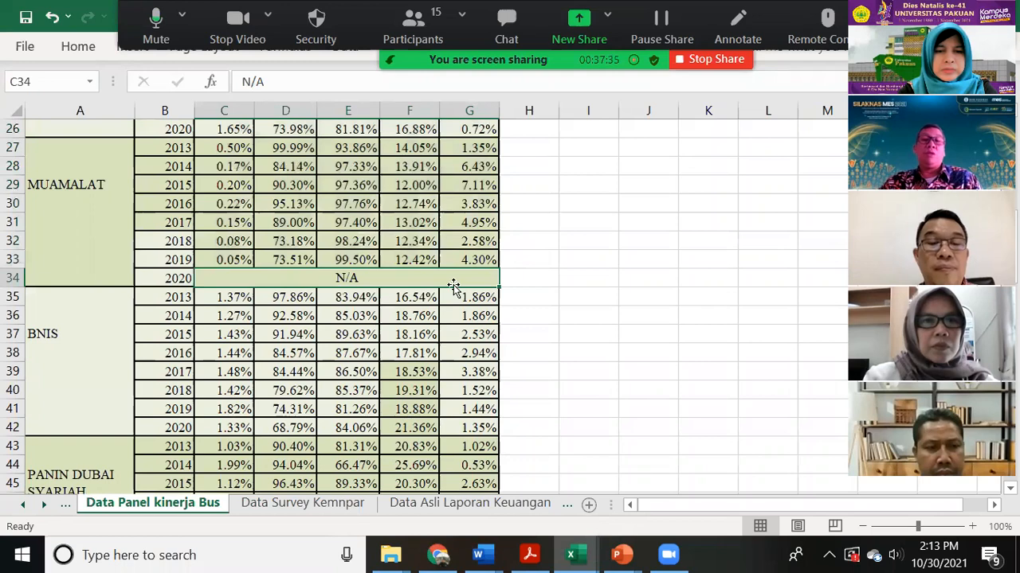
pyautogui.scroll(-2, 477, 267)
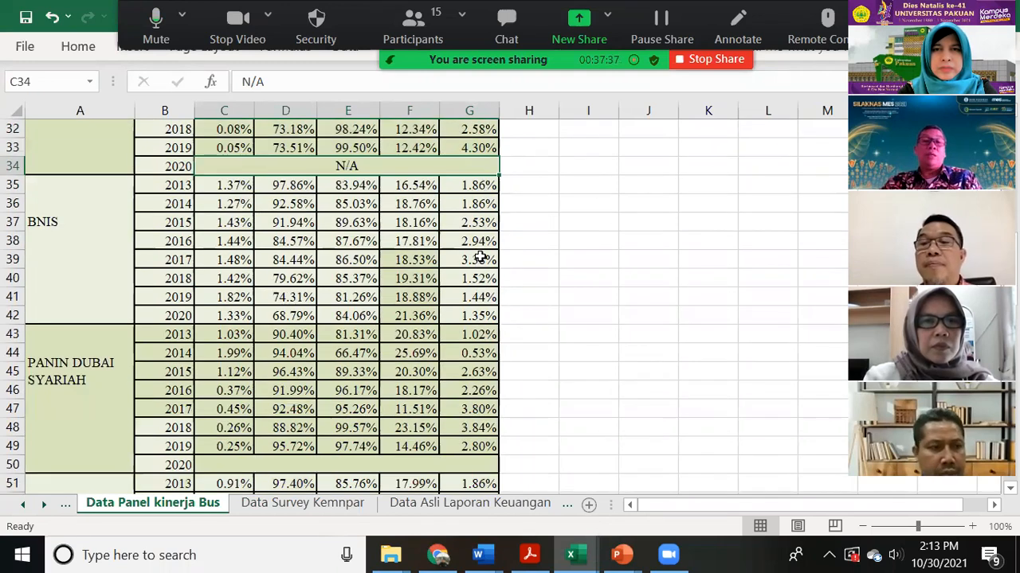
pyautogui.scroll(-7, 480, 256)
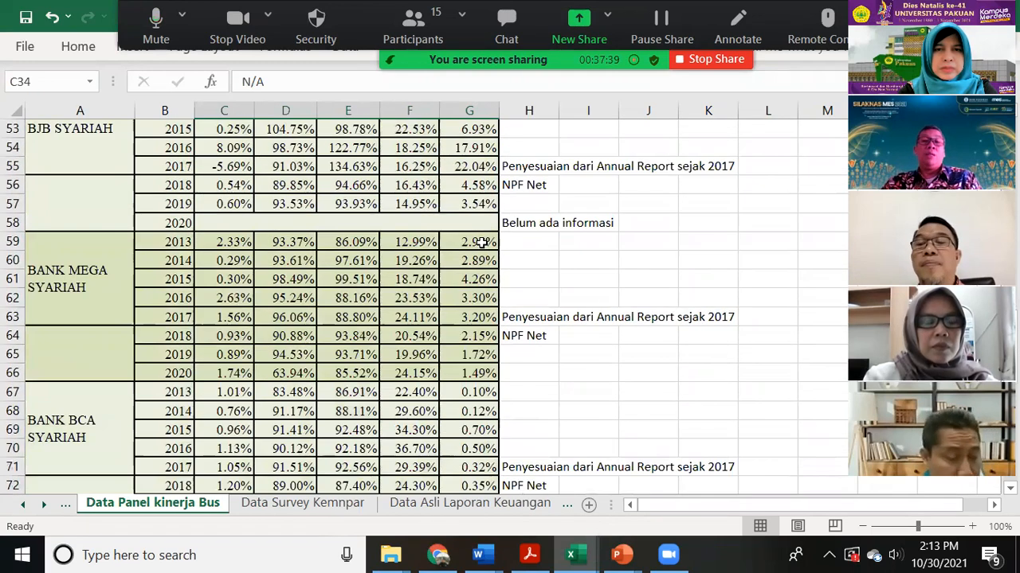
pyautogui.scroll(17, 482, 243)
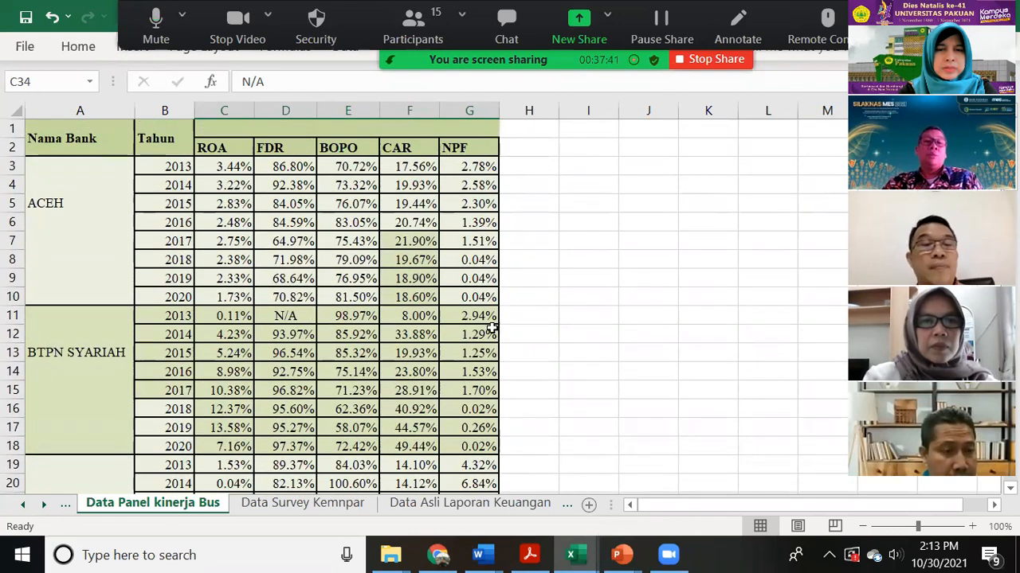
pyautogui.scroll(-4, 348, 261)
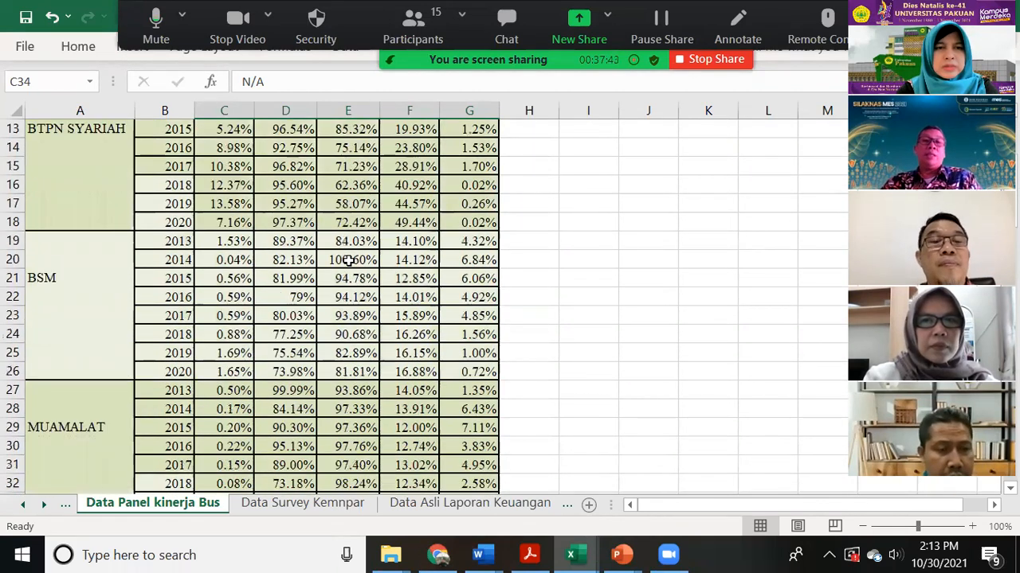
pyautogui.scroll(-10, 338, 283)
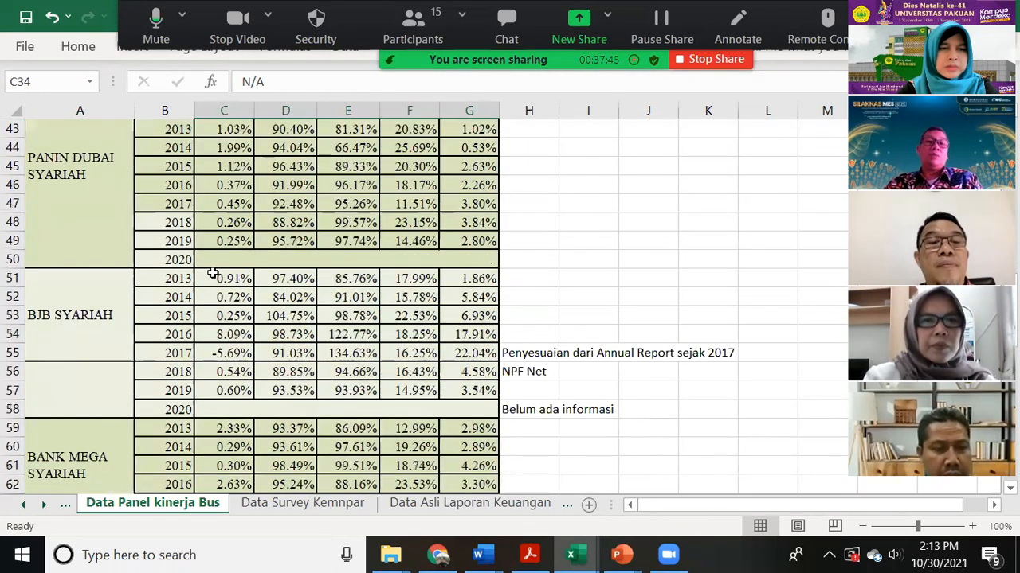
pyautogui.click(217, 259)
pyautogui.click(353, 253)
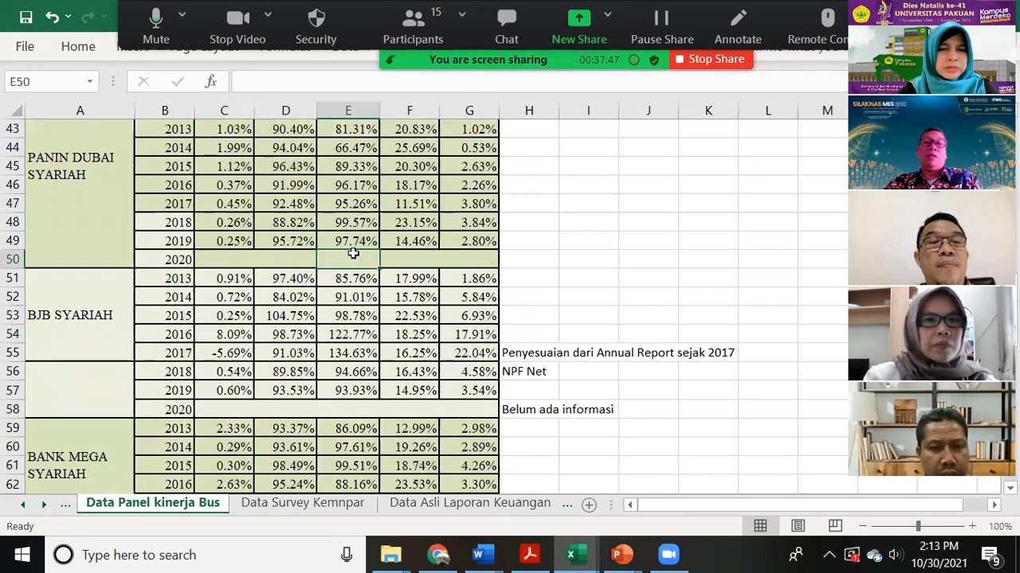
pyautogui.scroll(-11, 350, 263)
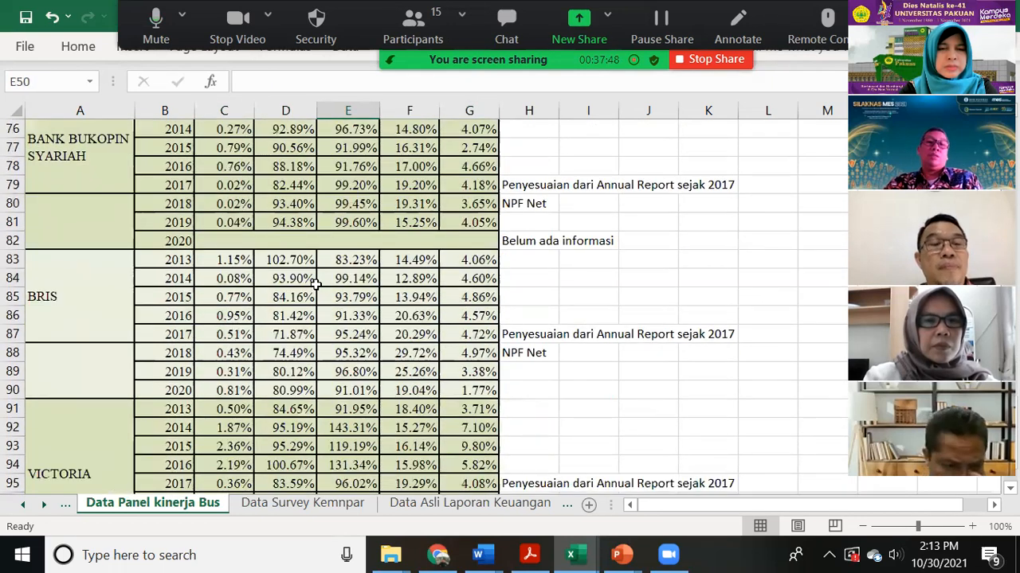
pyautogui.scroll(-4, 316, 284)
# Clear the N/A entry from MUAMALAT's 2020 row in cell C34.
pyautogui.scroll(20, 316, 280)
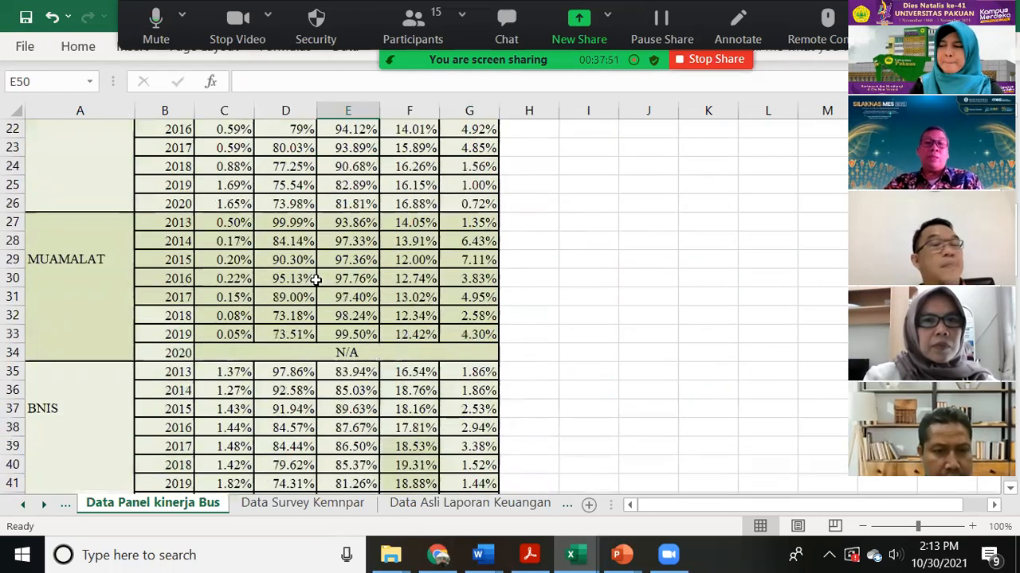
pyautogui.click(318, 353)
pyautogui.press('Delete')
pyautogui.scroll(7, 494, 305)
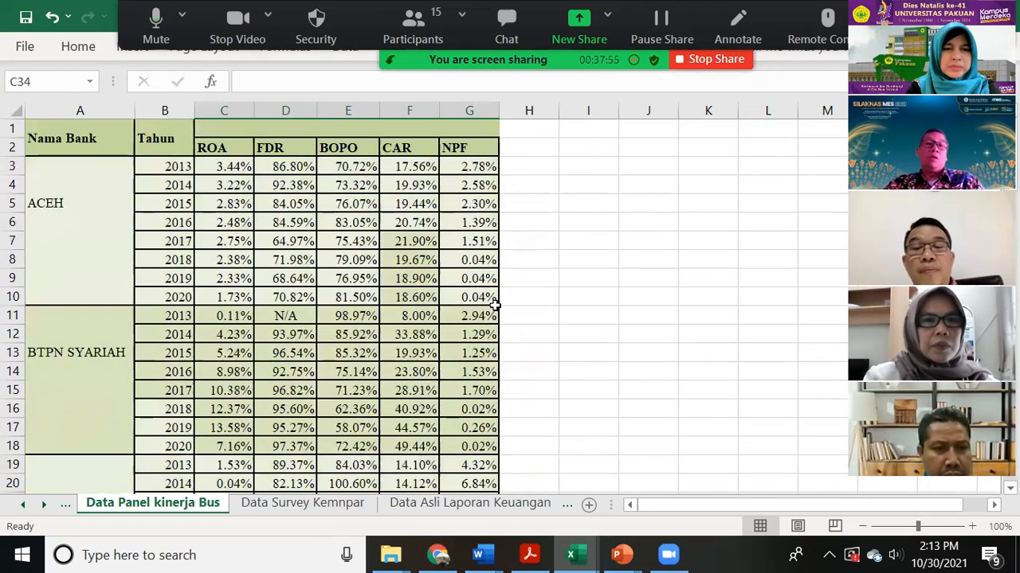
# Launch EViews 10 and start a new workfile with the Balanced Panel structure type.
pyautogui.click(216, 556)
pyautogui.write('ev')
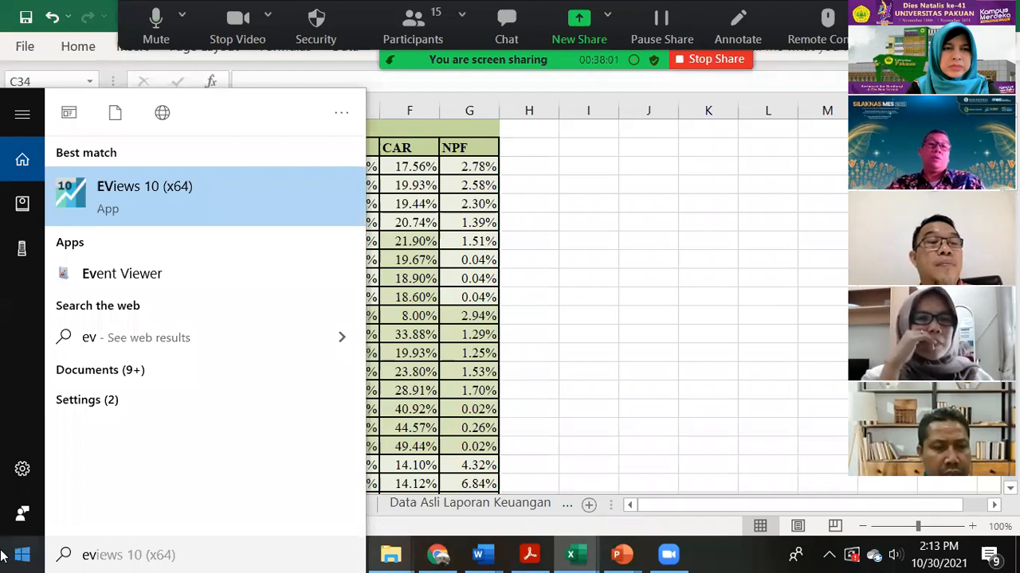
pyautogui.click(242, 205)
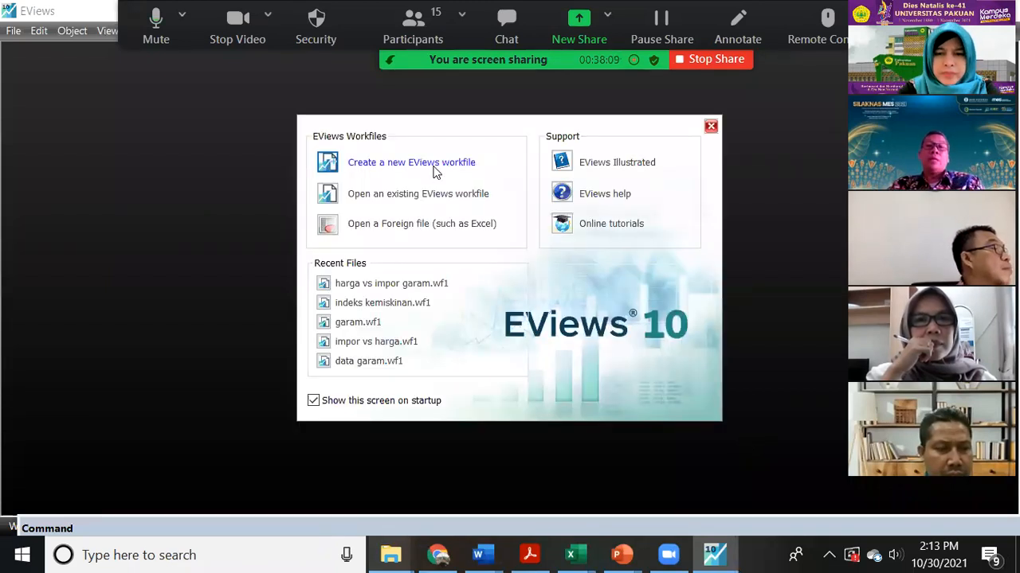
pyautogui.click(435, 167)
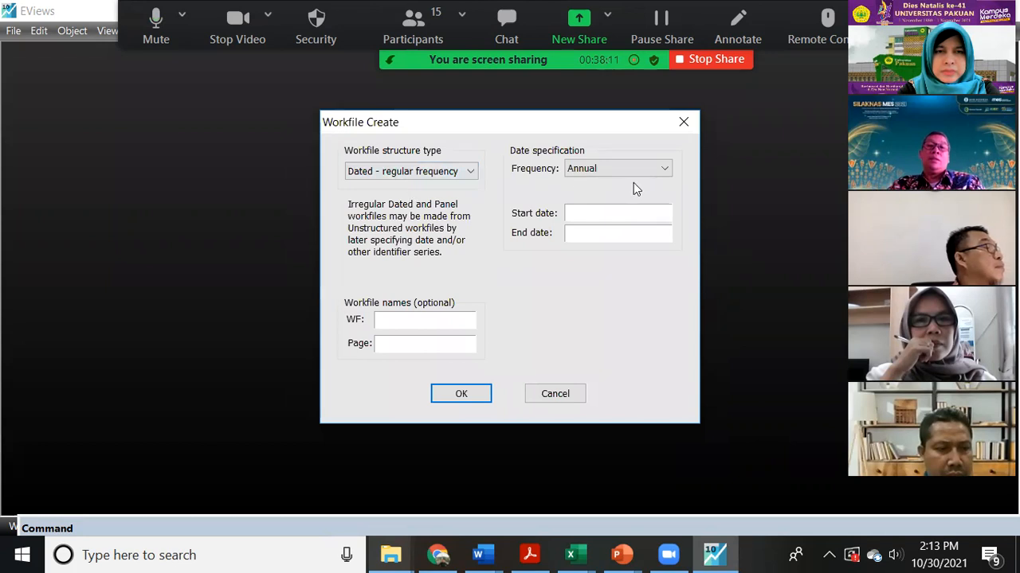
pyautogui.click(430, 171)
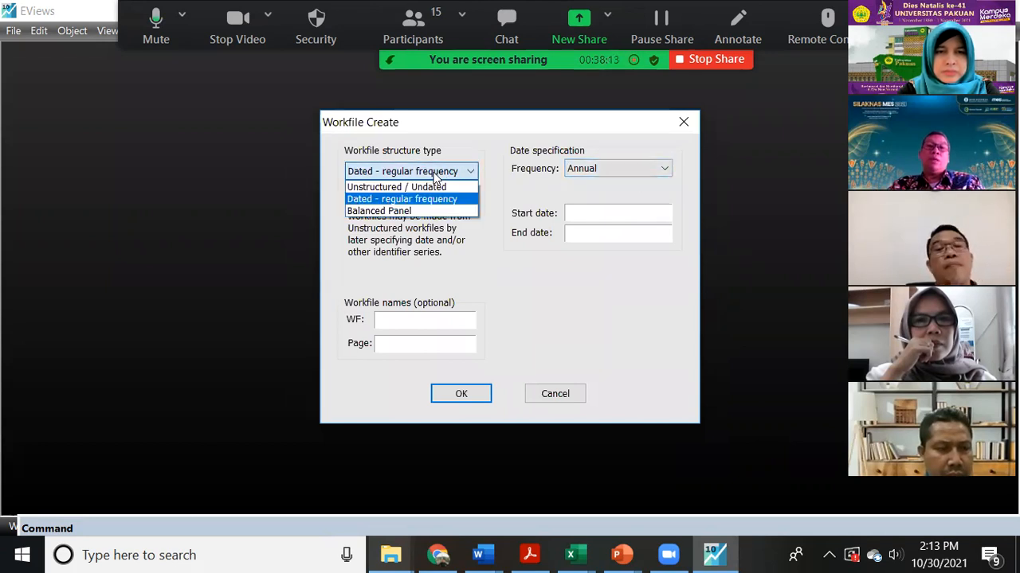
pyautogui.click(399, 211)
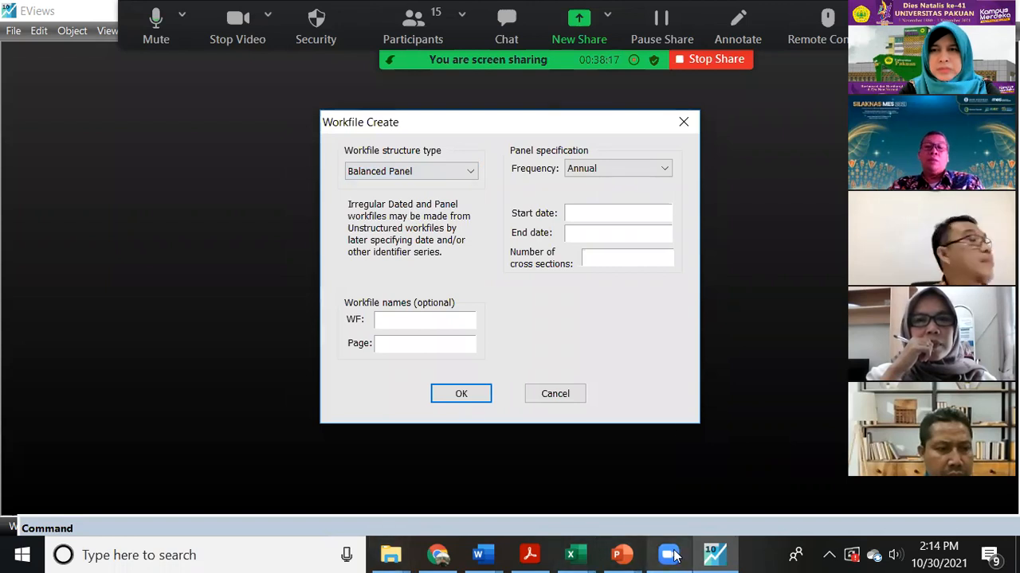
# Switch to the Data Ekonometrika workbook in Excel and examine the extent of the bank data on the Data Panel kinerja Bus sheet.
pyautogui.moveTo(570, 555)
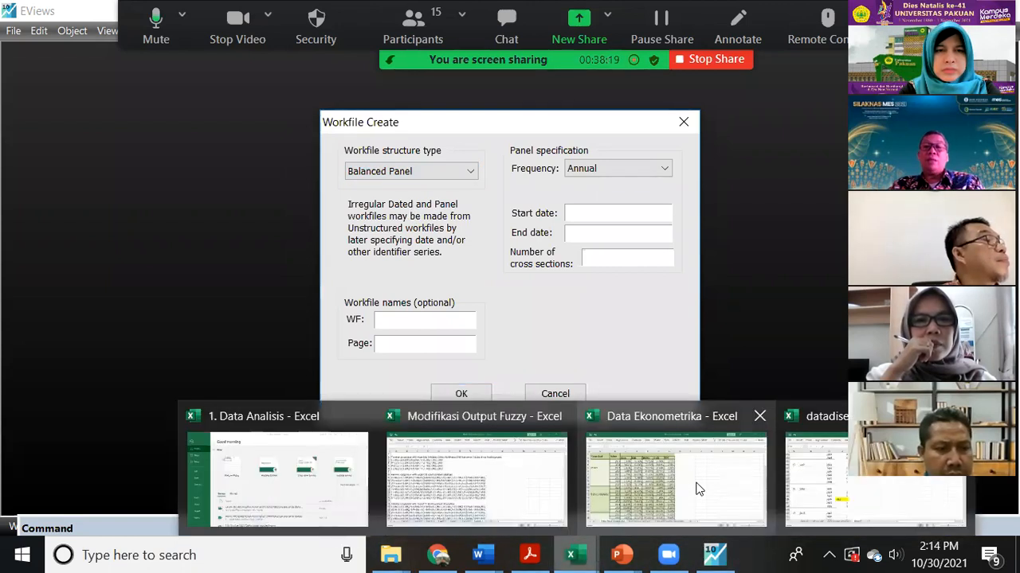
pyautogui.click(695, 489)
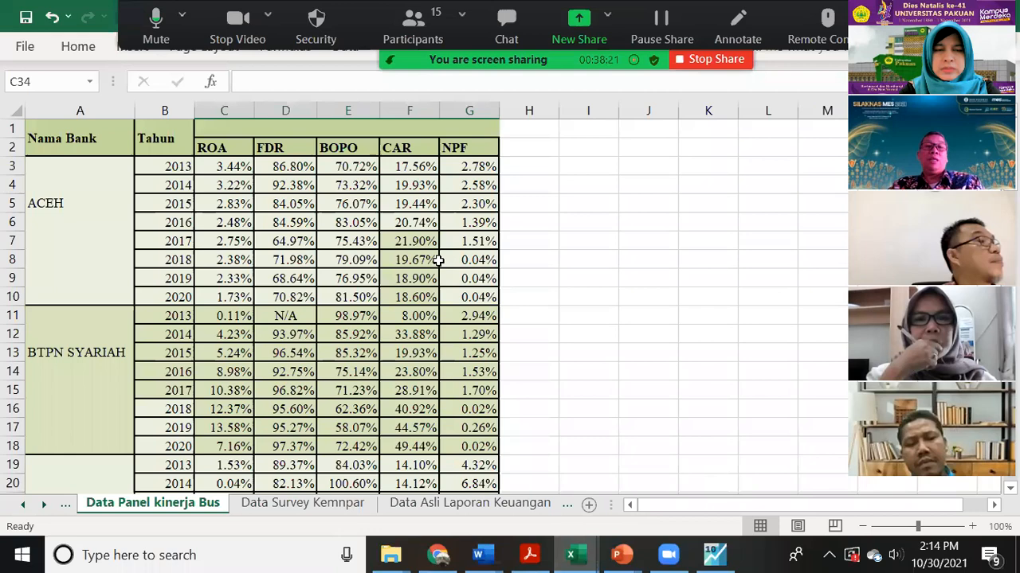
pyautogui.scroll(-1, 160, 232)
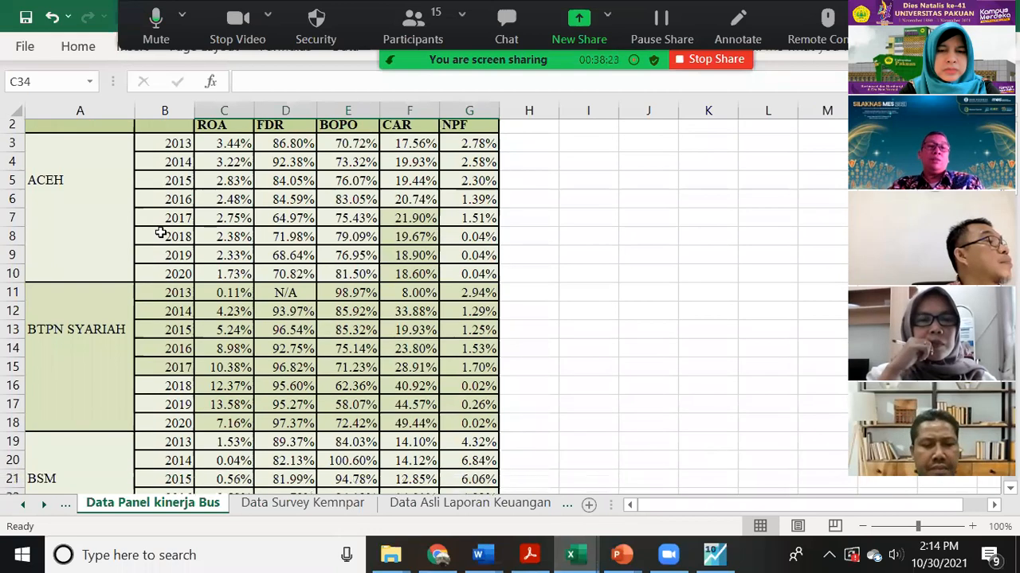
pyautogui.scroll(-20, 160, 232)
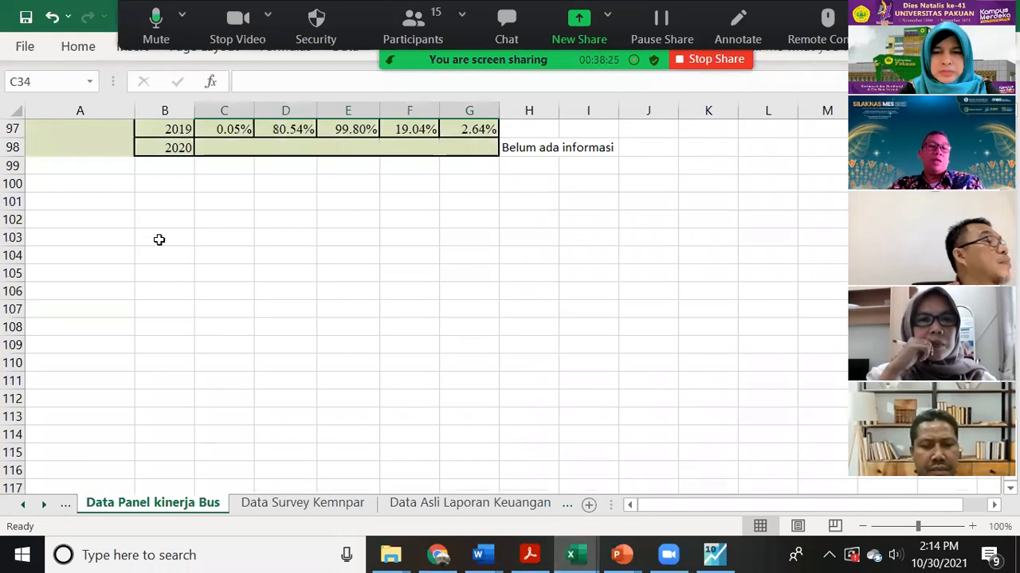
pyautogui.scroll(4, 159, 240)
pyautogui.click(314, 389)
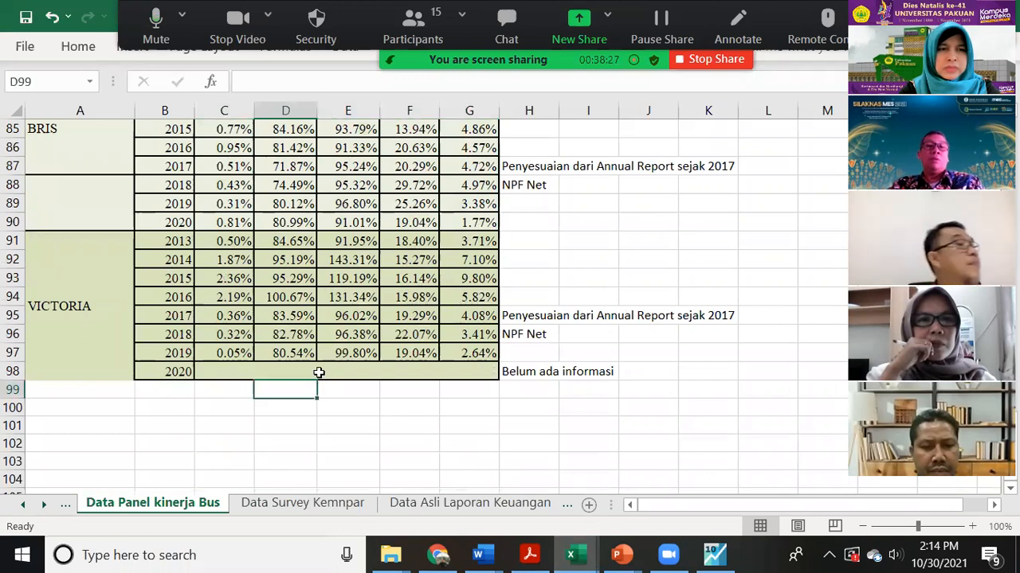
pyautogui.scroll(8, 318, 365)
pyautogui.scroll(-8, 318, 362)
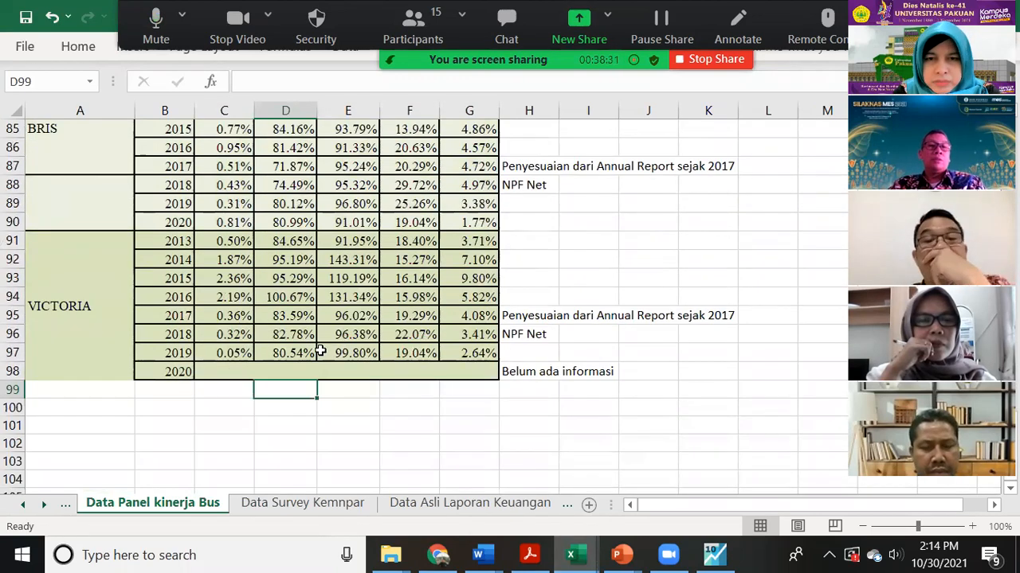
pyautogui.scroll(20, 319, 351)
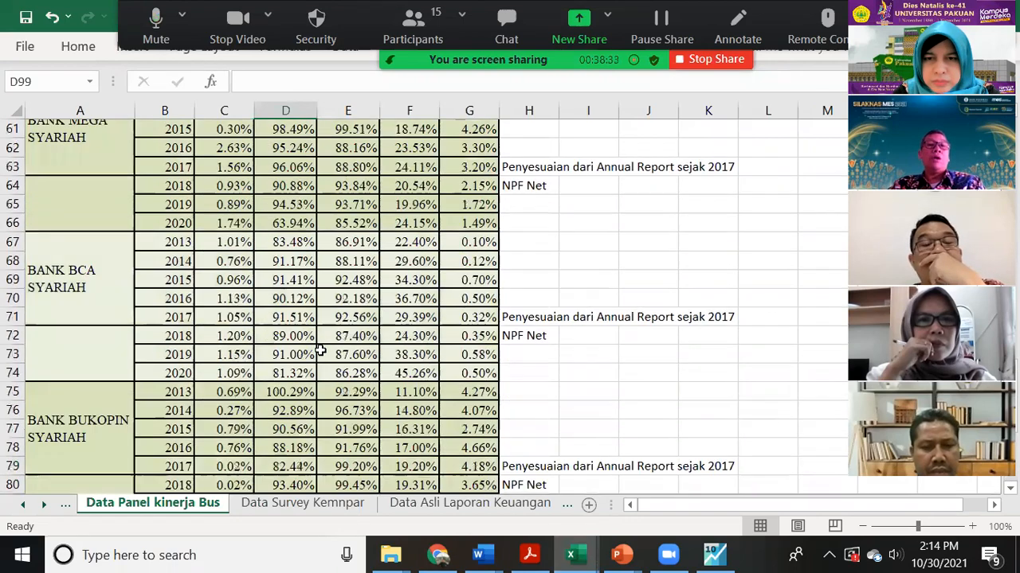
pyautogui.scroll(4, 72, 218)
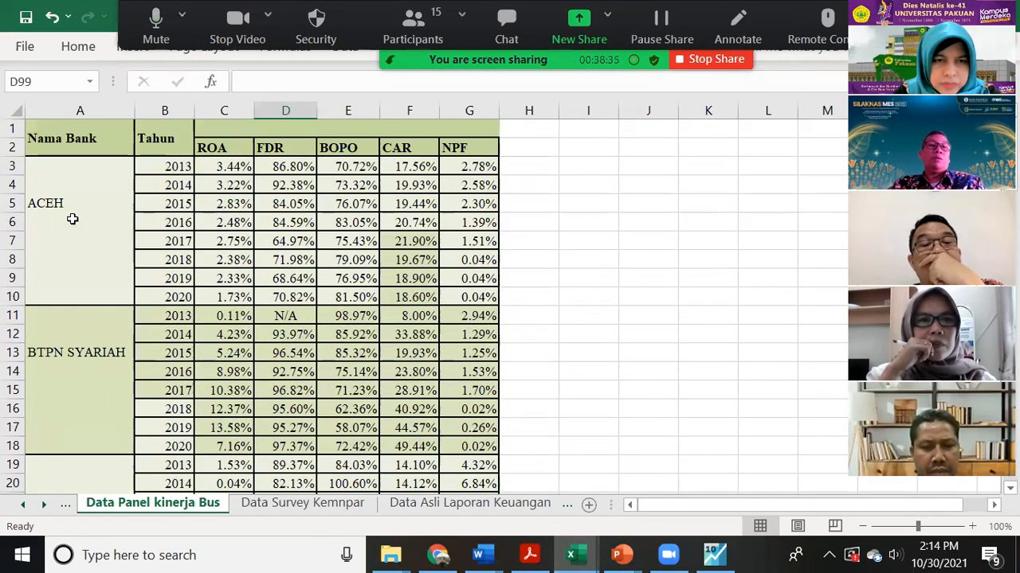
# Count the banks in the Nama Bank column one by one, from ACEH down to VICTORIA.
pyautogui.click(70, 243)
pyautogui.click(74, 333)
pyautogui.scroll(-4, 80, 343)
pyautogui.click(83, 350)
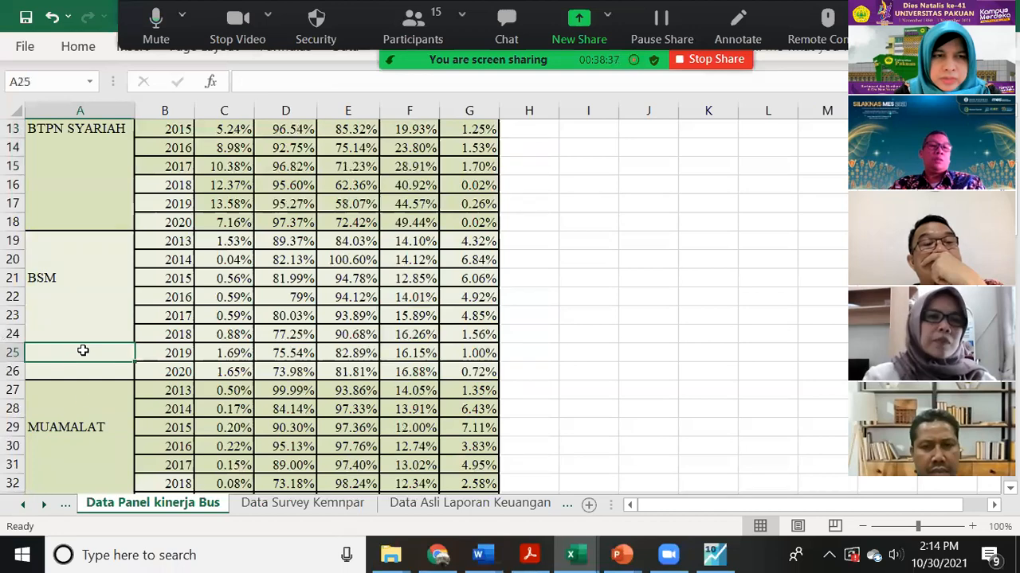
pyautogui.click(85, 434)
pyautogui.scroll(-2, 83, 433)
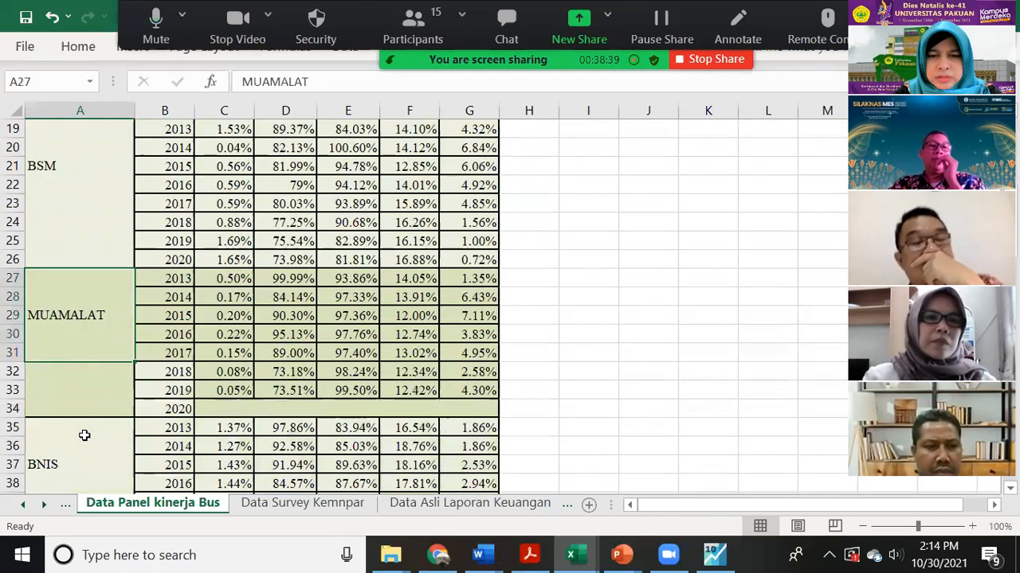
pyautogui.click(82, 429)
pyautogui.scroll(-2, 82, 433)
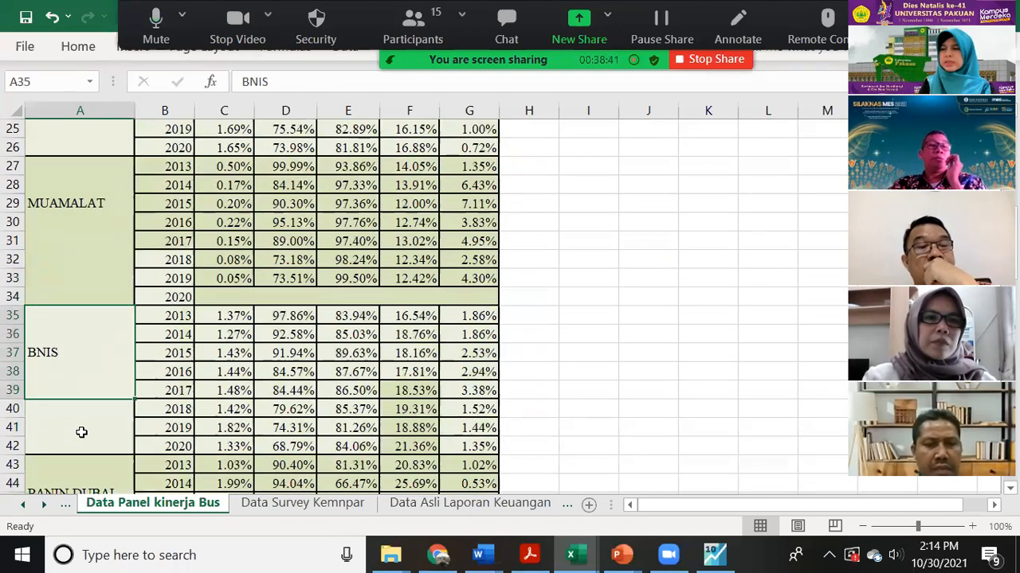
pyautogui.scroll(-1, 82, 431)
pyautogui.click(83, 430)
pyautogui.scroll(-2, 80, 434)
pyautogui.click(59, 462)
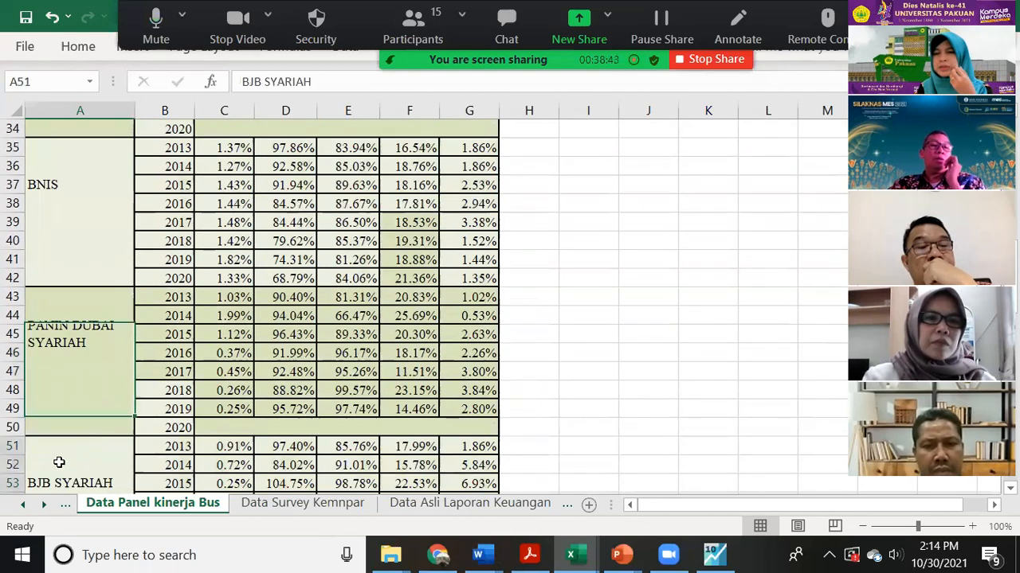
pyautogui.scroll(-3, 59, 462)
pyautogui.click(70, 446)
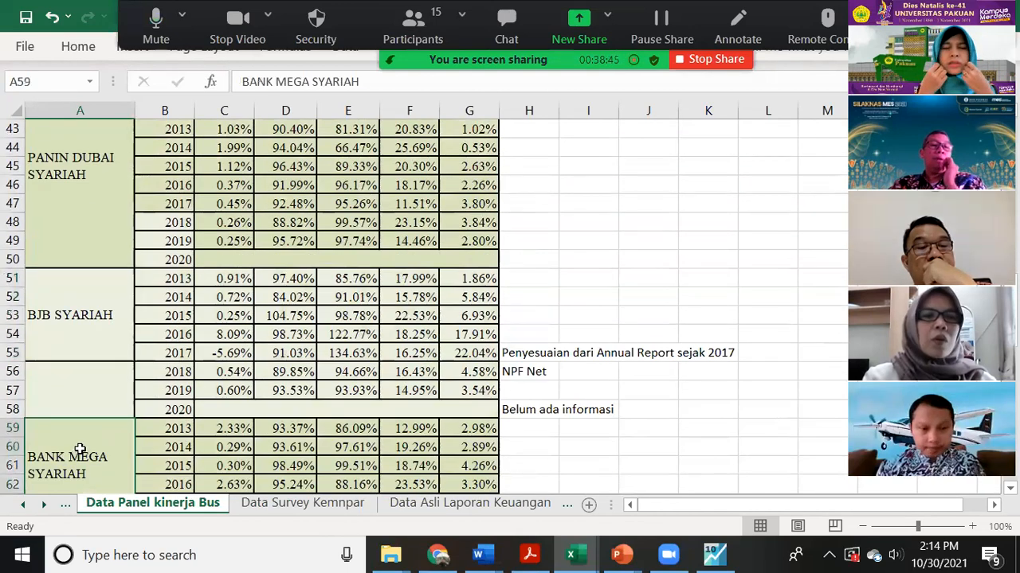
pyautogui.scroll(-4, 80, 449)
pyautogui.click(80, 403)
pyautogui.scroll(-2, 79, 402)
pyautogui.click(77, 419)
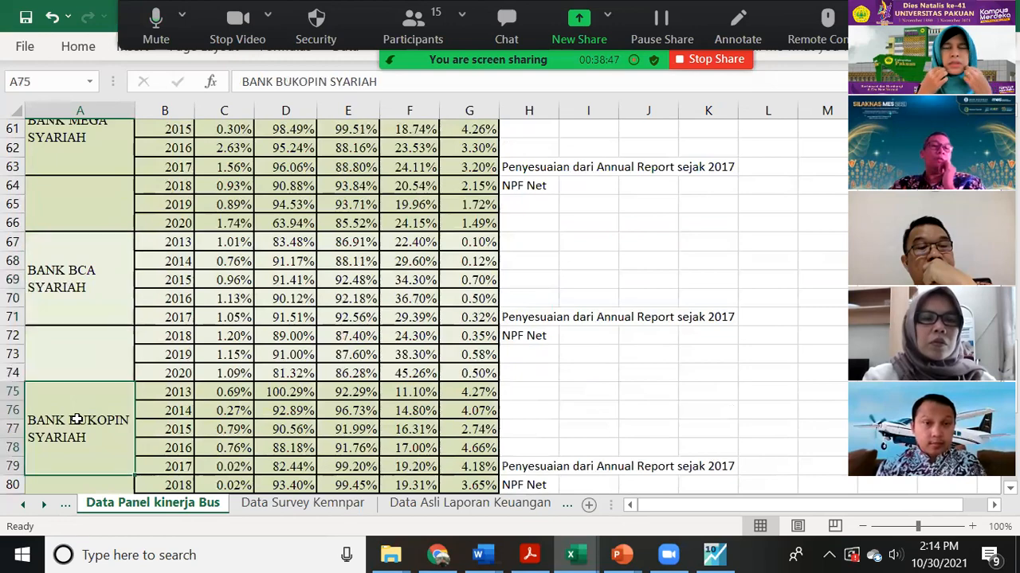
pyautogui.scroll(-2, 78, 419)
pyautogui.click(64, 464)
pyautogui.scroll(-2, 67, 462)
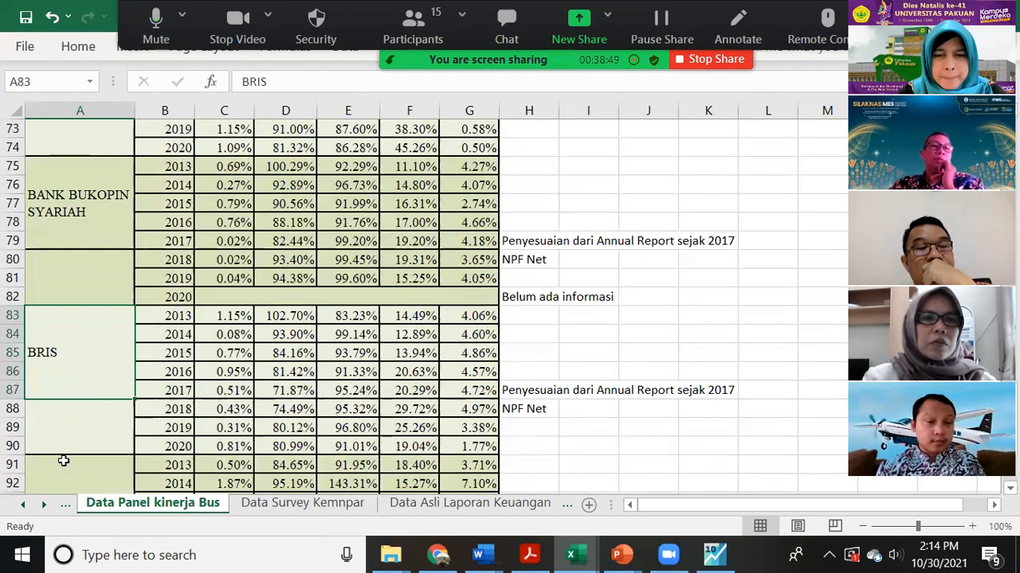
pyautogui.scroll(-1, 71, 452)
pyautogui.click(71, 451)
pyautogui.scroll(-3, 76, 448)
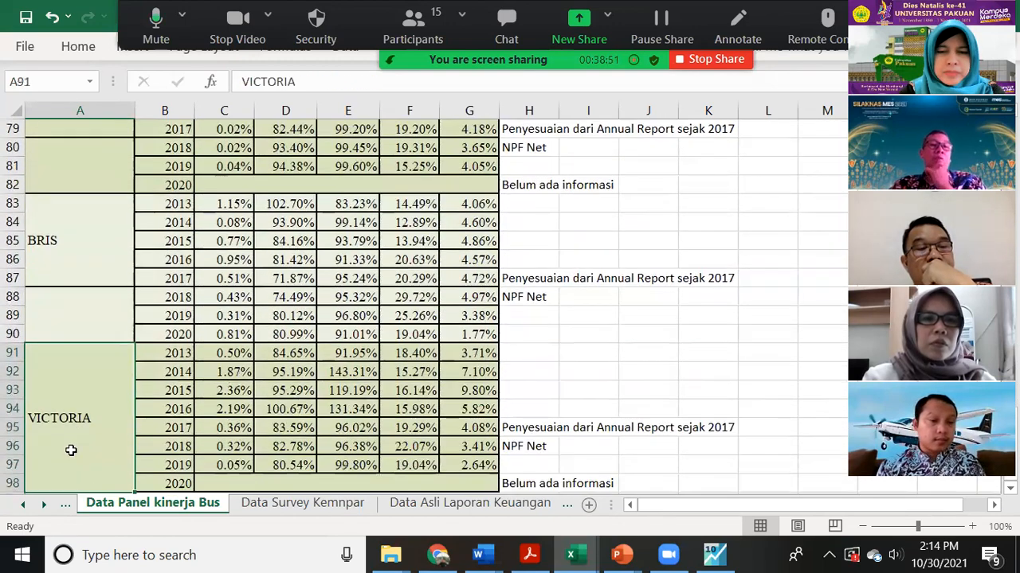
pyautogui.scroll(5, 78, 446)
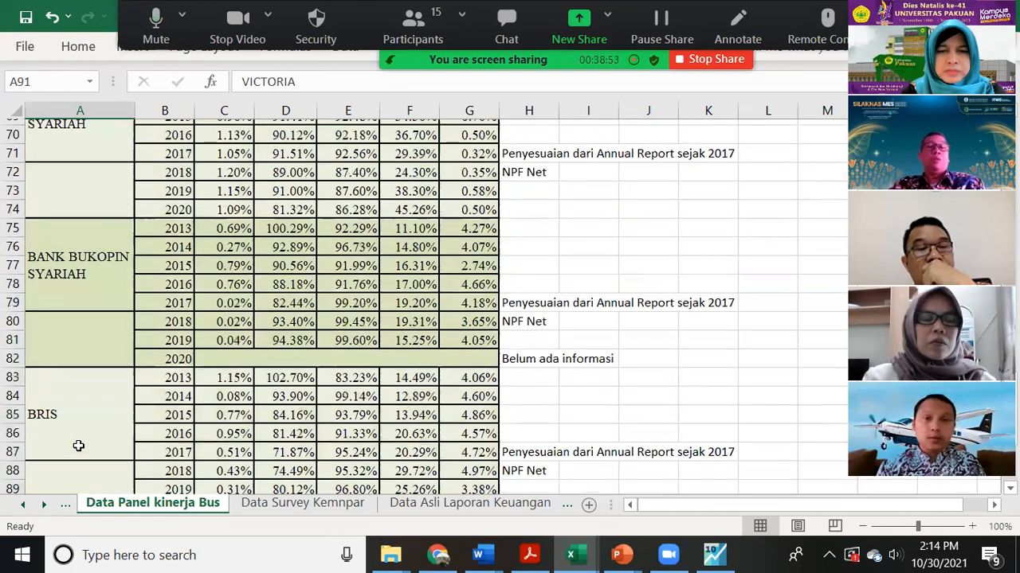
pyautogui.scroll(20, 78, 446)
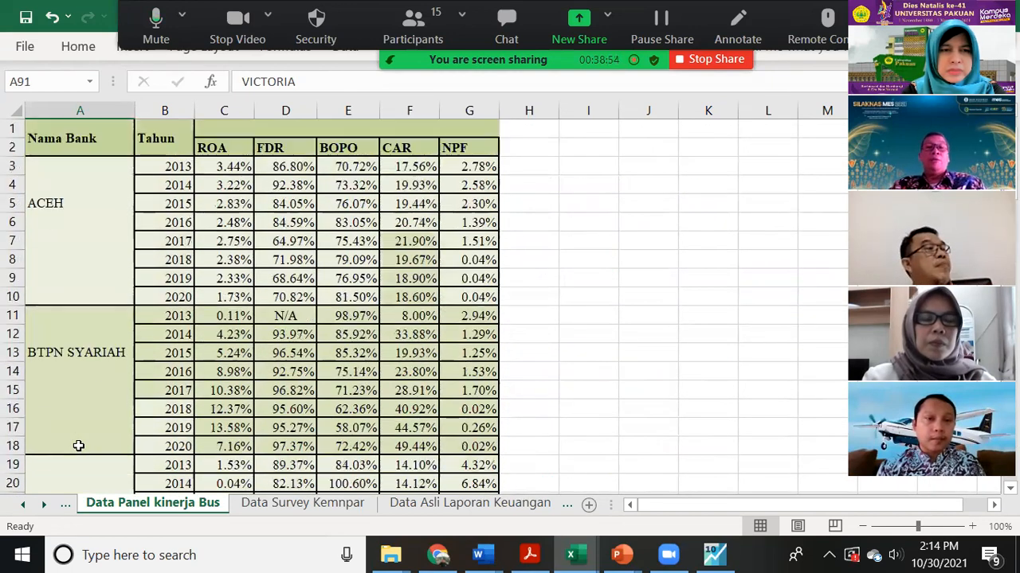
pyautogui.click(634, 337)
# Switch back to EViews and set the panel frequency of the new workfile to Annual.
pyautogui.click(714, 556)
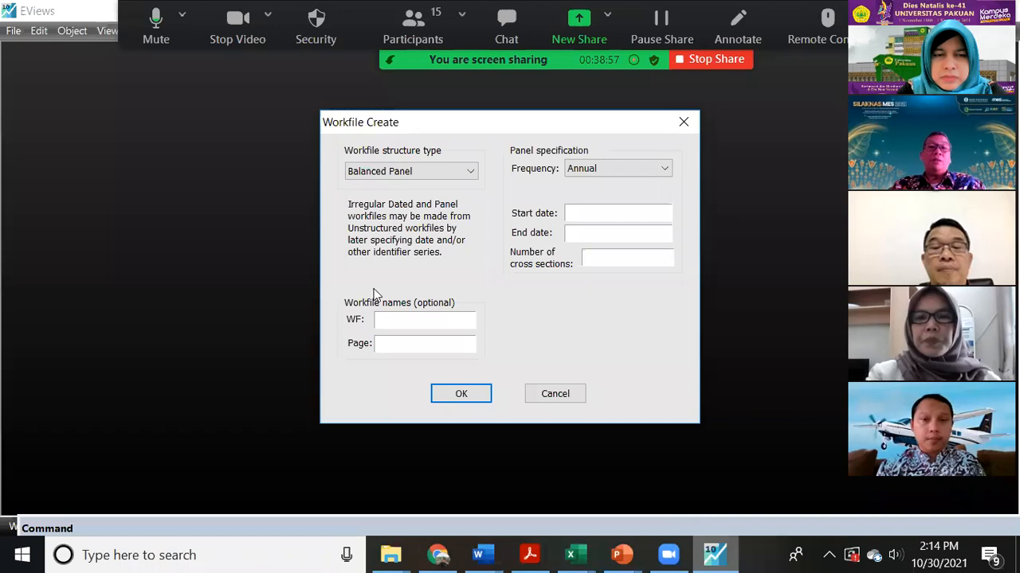
pyautogui.click(606, 171)
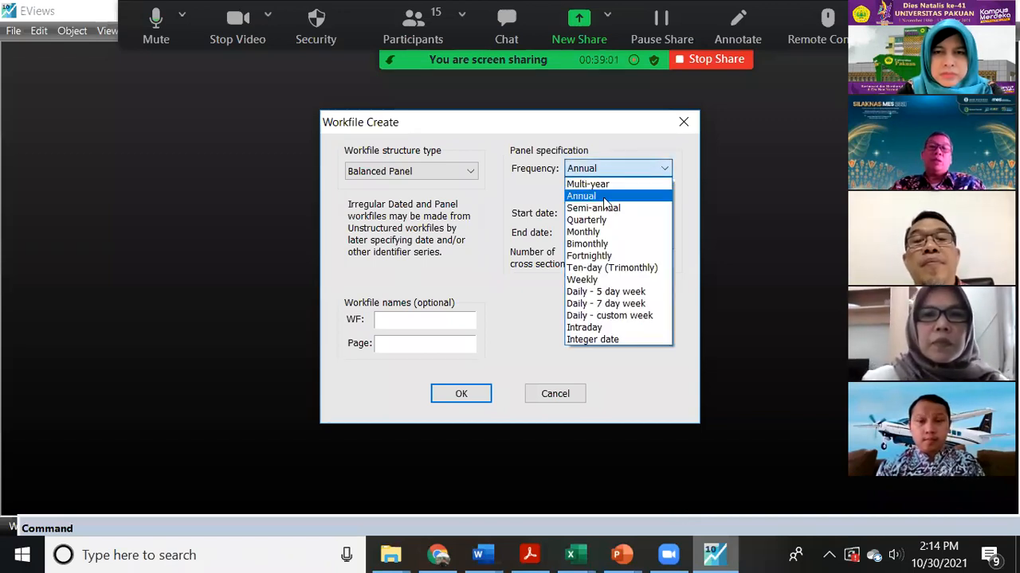
pyautogui.click(604, 197)
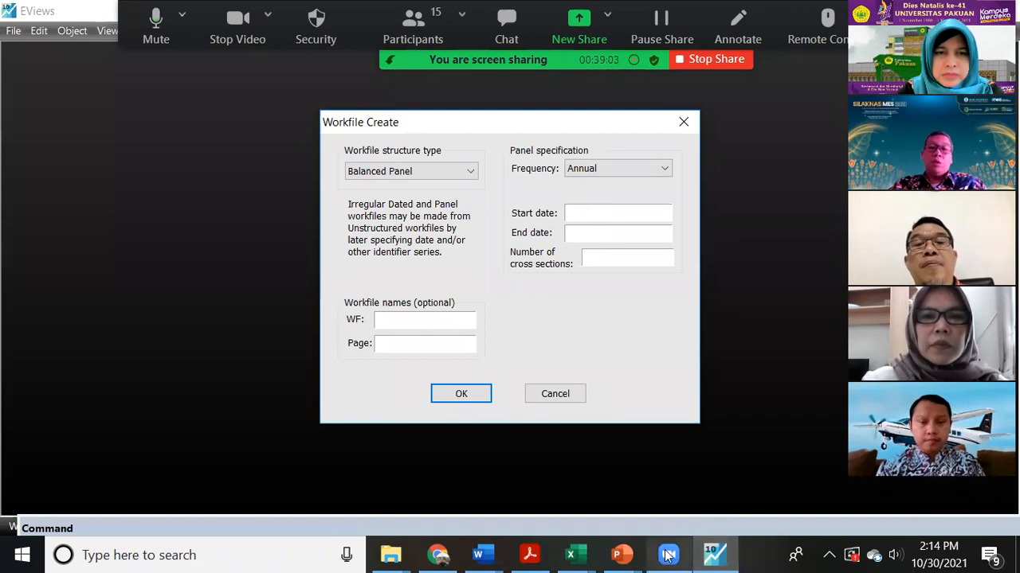
# Check the years in the Data Ekonometrika workbook, and in EViews set start date 2013, end date 2020 and 12 cross sections.
pyautogui.click(568, 552)
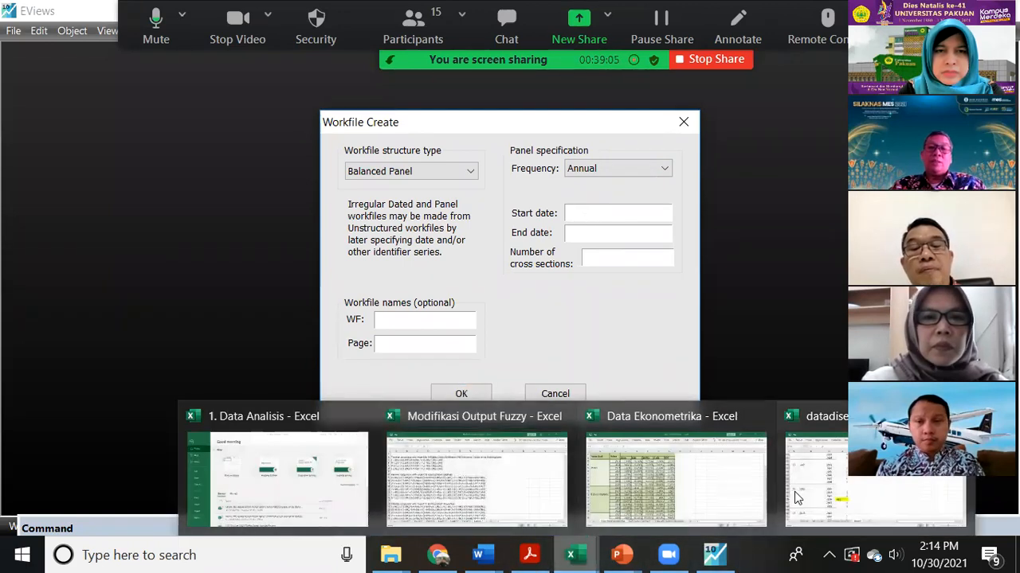
pyautogui.click(678, 478)
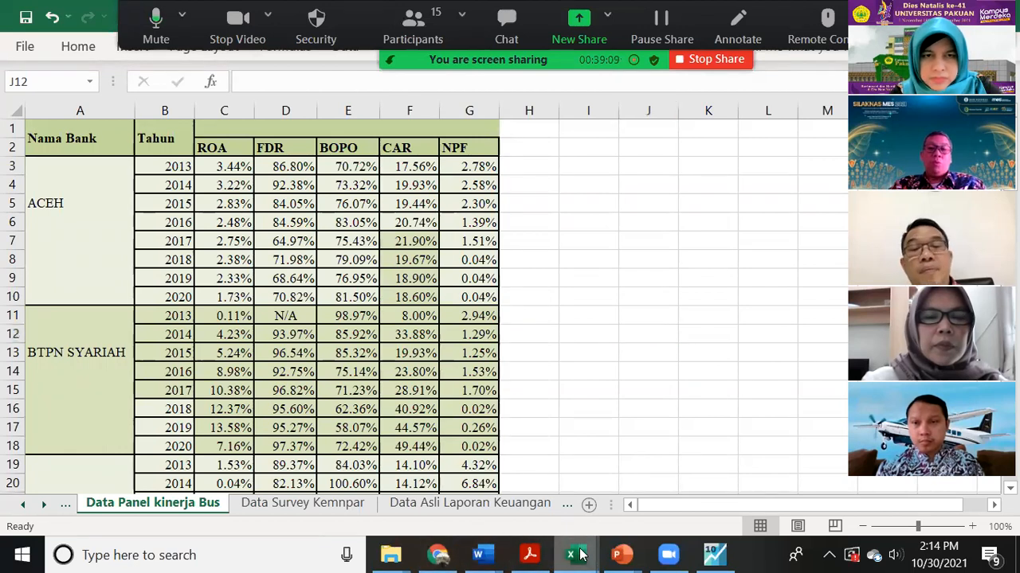
pyautogui.moveTo(570, 556)
pyautogui.click(717, 551)
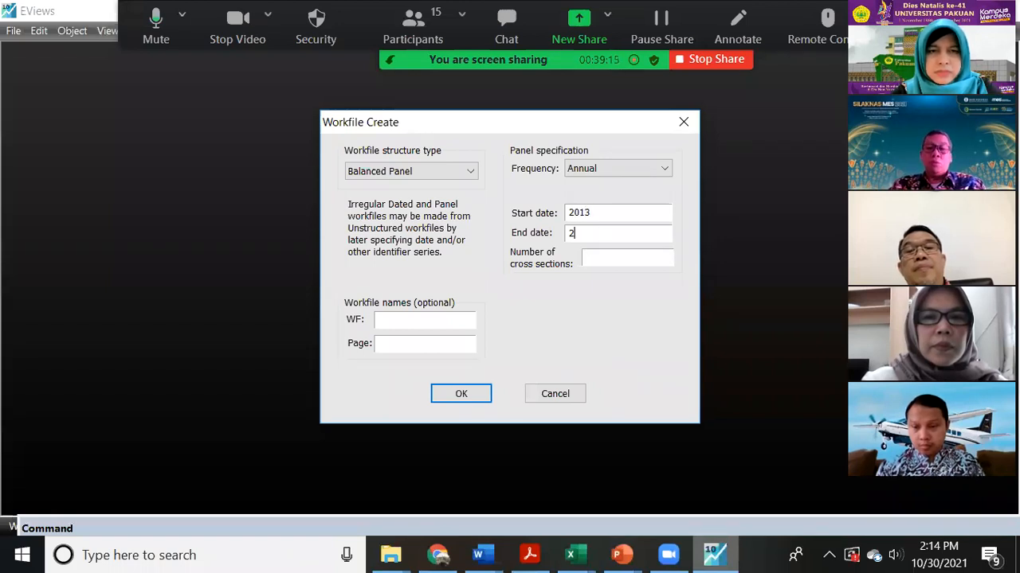
pyautogui.write('2020')
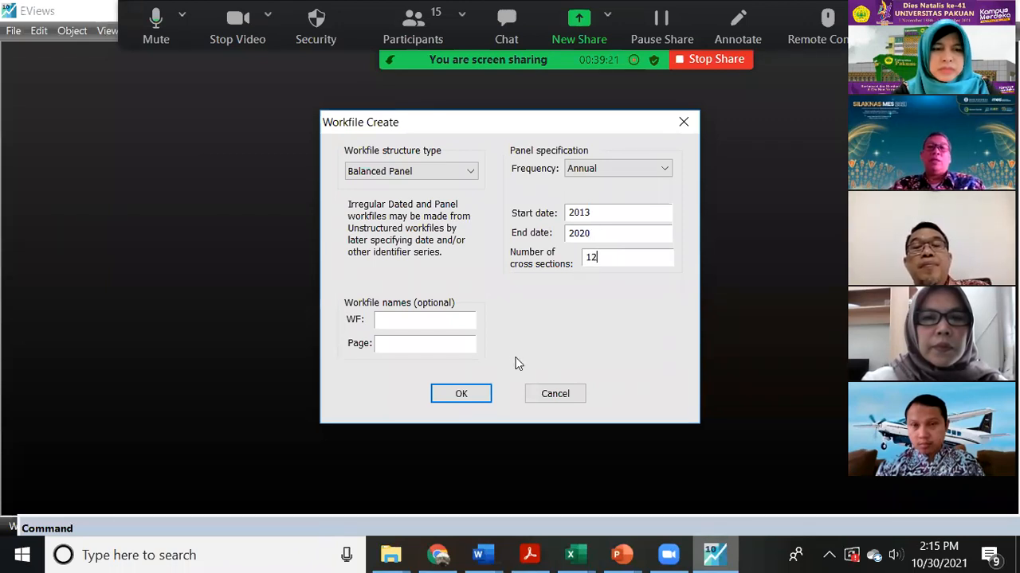
# Name the workfile latihan1 and create the balanced panel workfile.
pyautogui.click(413, 323)
pyautogui.write('latihan1')
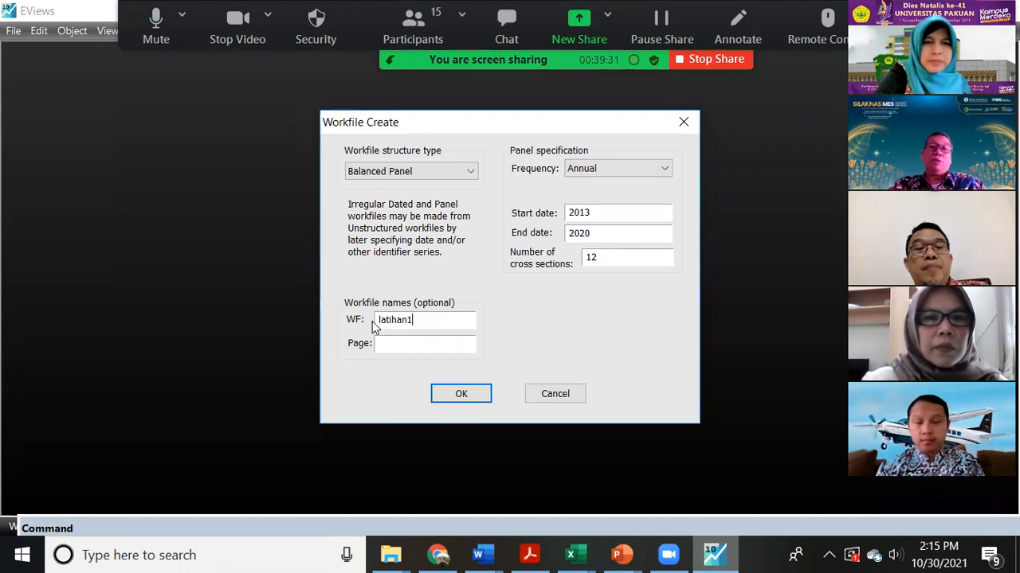
pyautogui.click(461, 394)
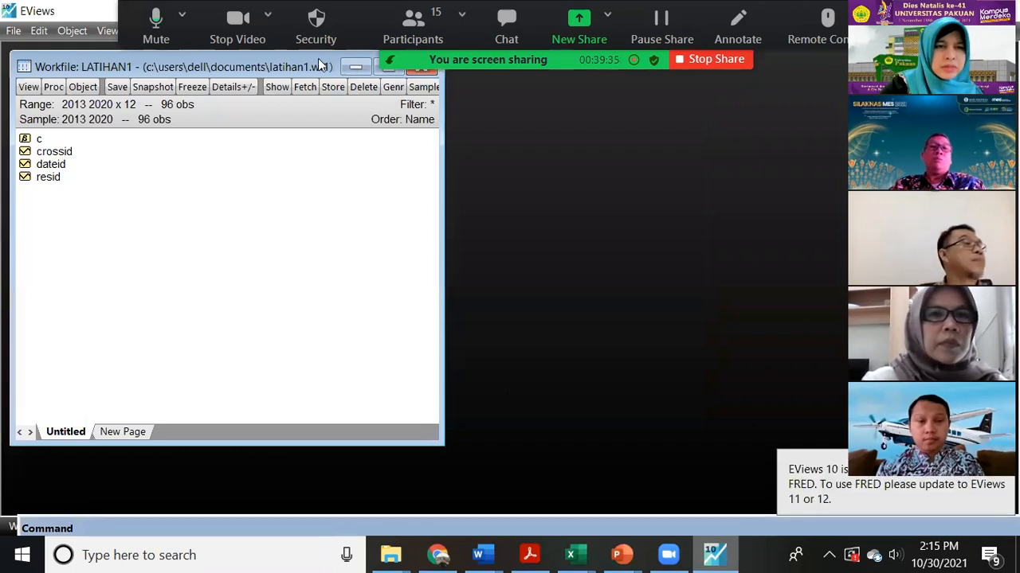
# Hide Zoom's floating meeting controls, return to EViews and maximize the LATIHAN1 workfile window.
pyautogui.click(968, 27)
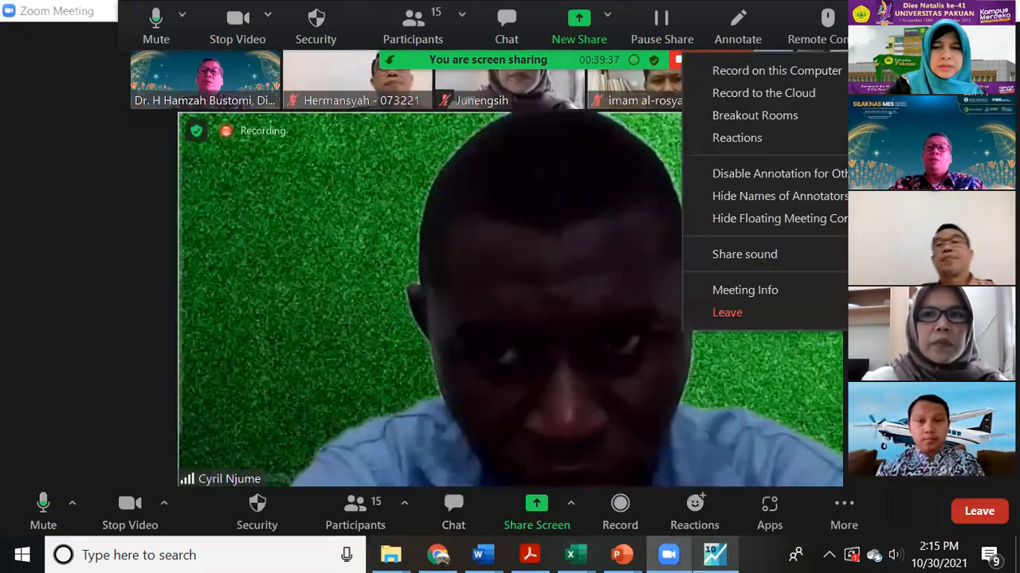
pyautogui.click(843, 221)
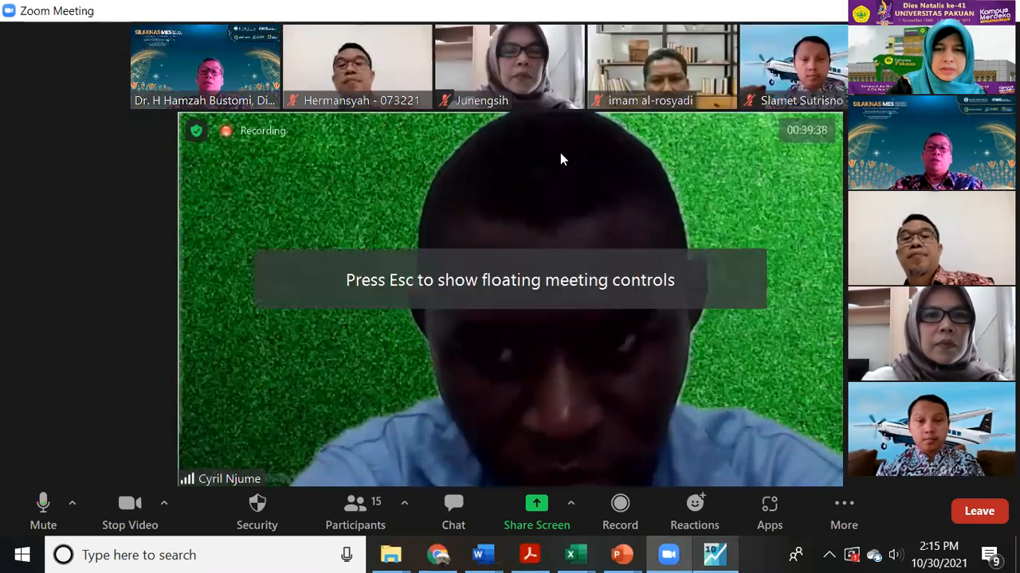
pyautogui.click(713, 551)
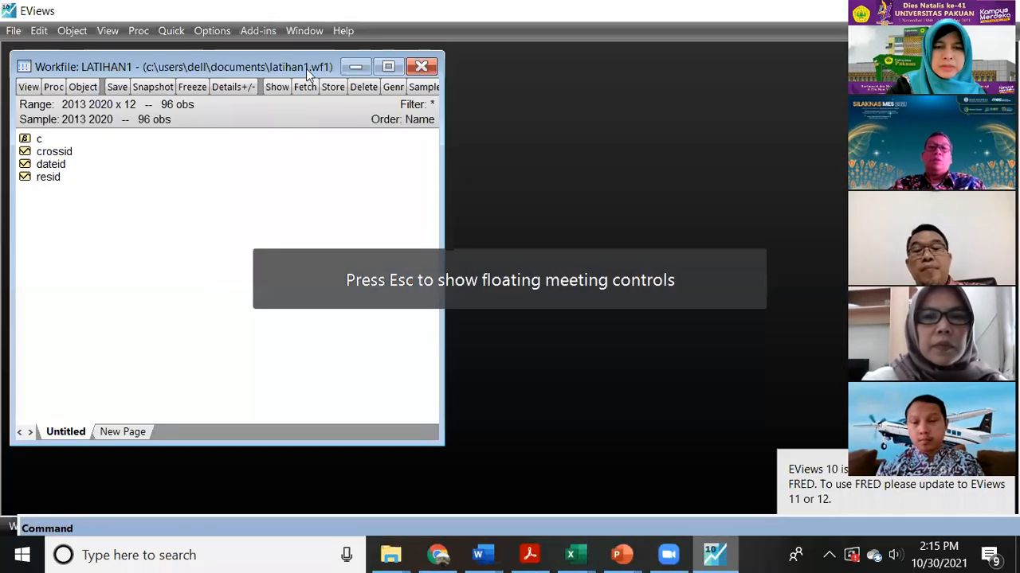
pyautogui.click(394, 68)
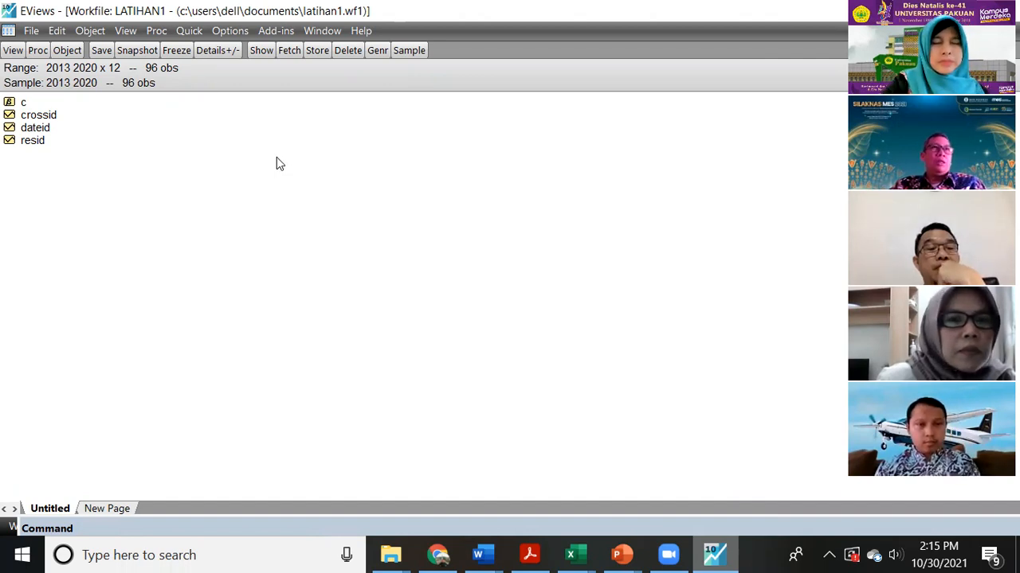
# Open an empty group for series editing and select the first column's name cell above the 1 - 13 row.
pyautogui.click(180, 34)
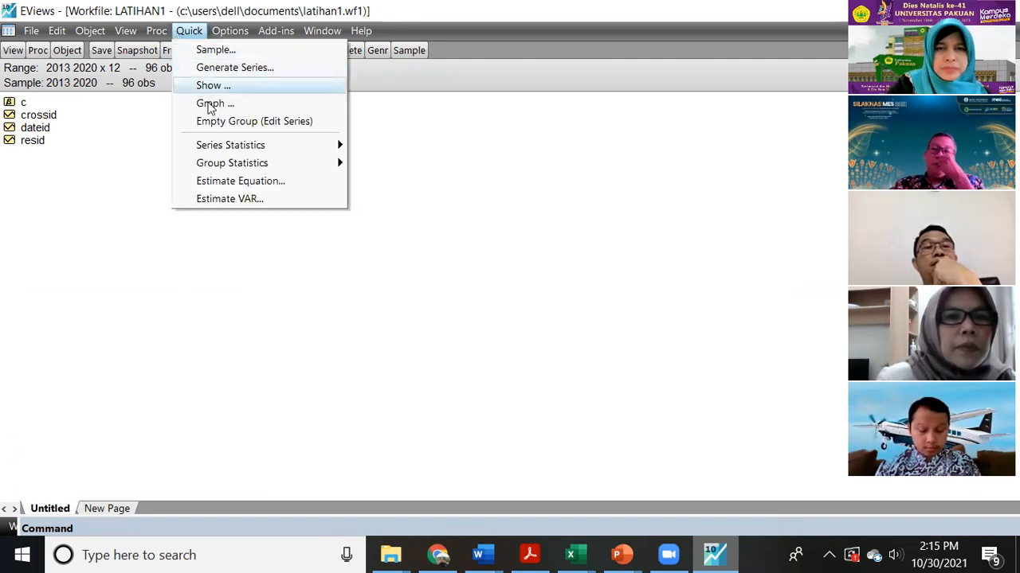
pyautogui.click(226, 124)
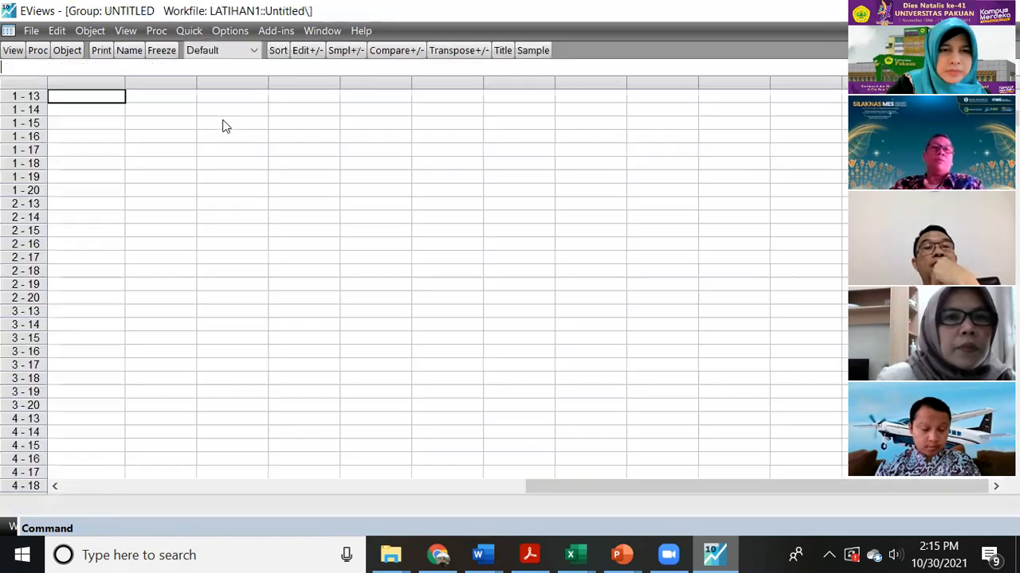
pyautogui.scroll(1, 264, 173)
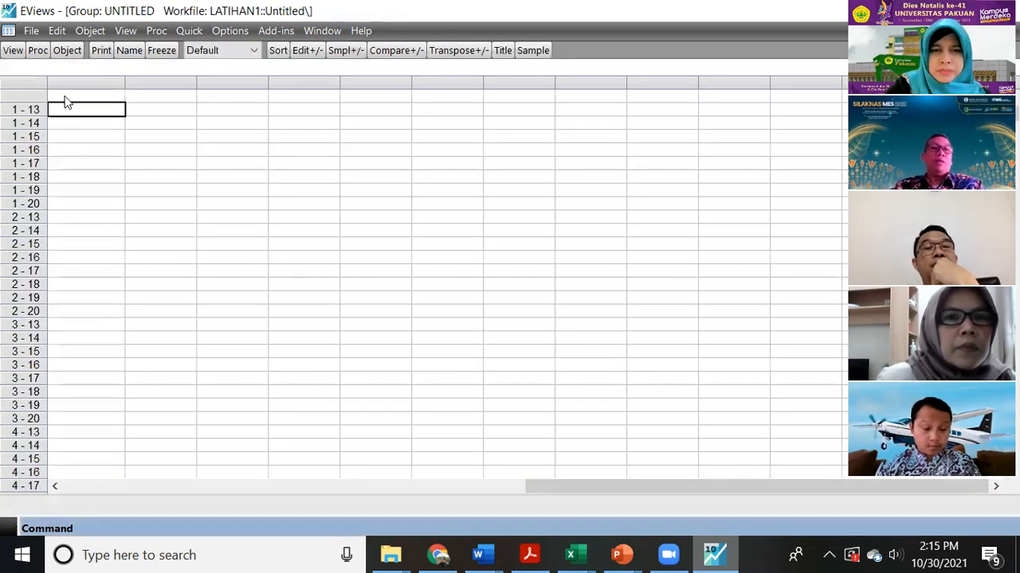
pyautogui.click(67, 99)
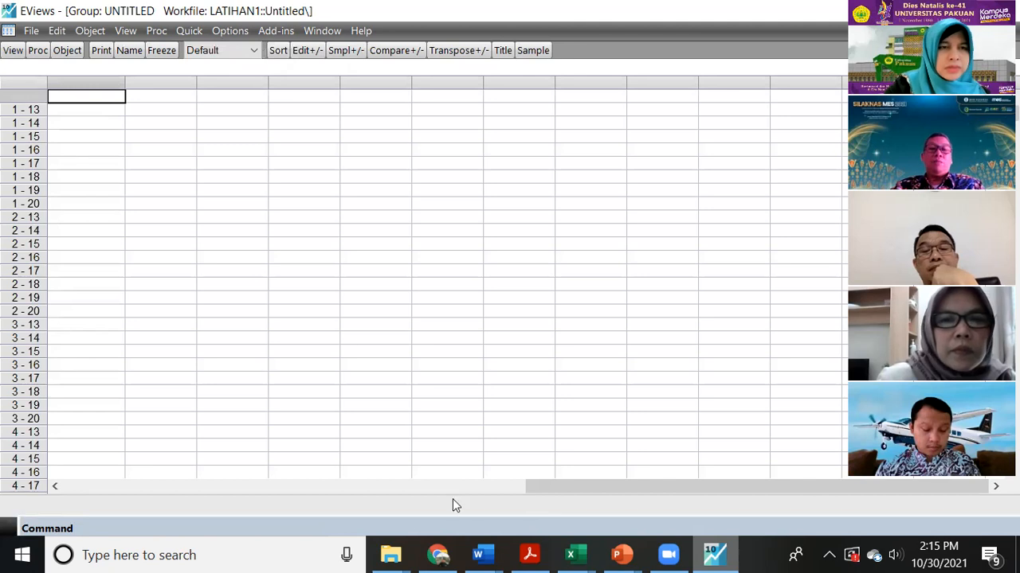
# Switch to the Data Ekonometrika workbook and copy the ROA to NPF columns with their headings, from C2 down to row 98.
pyautogui.moveTo(570, 555)
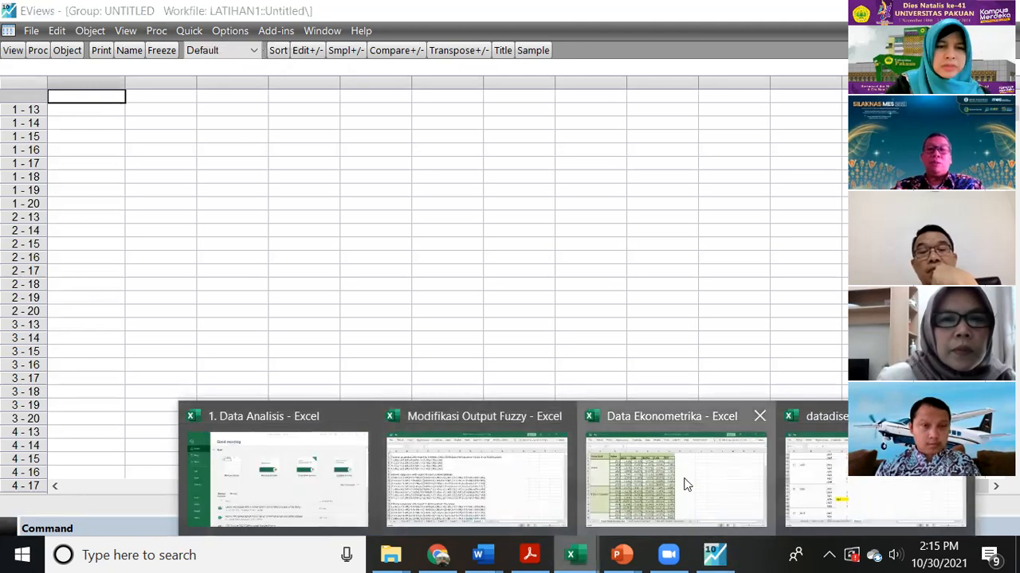
pyautogui.click(683, 484)
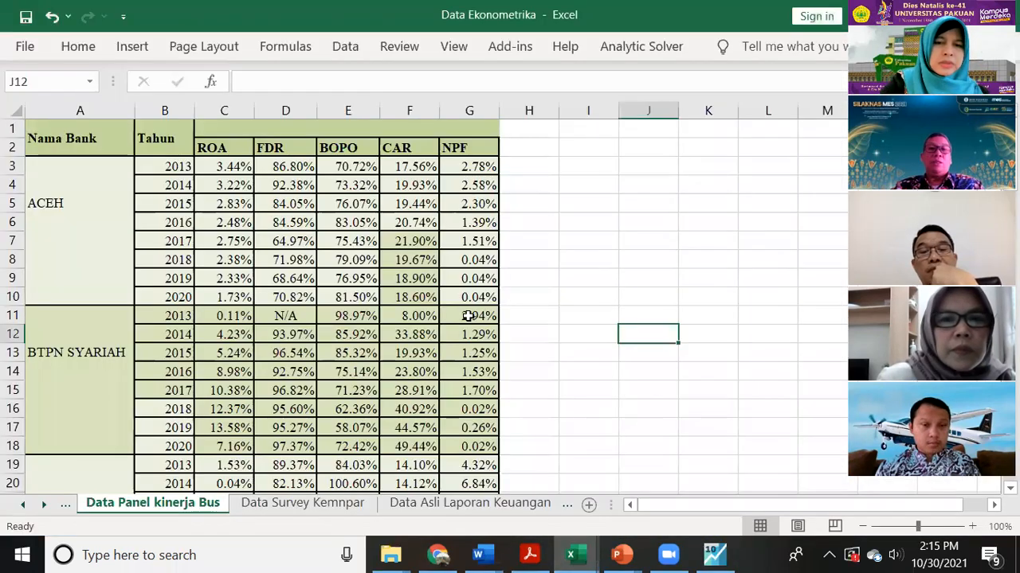
pyautogui.click(228, 147)
pyautogui.click(520, 215)
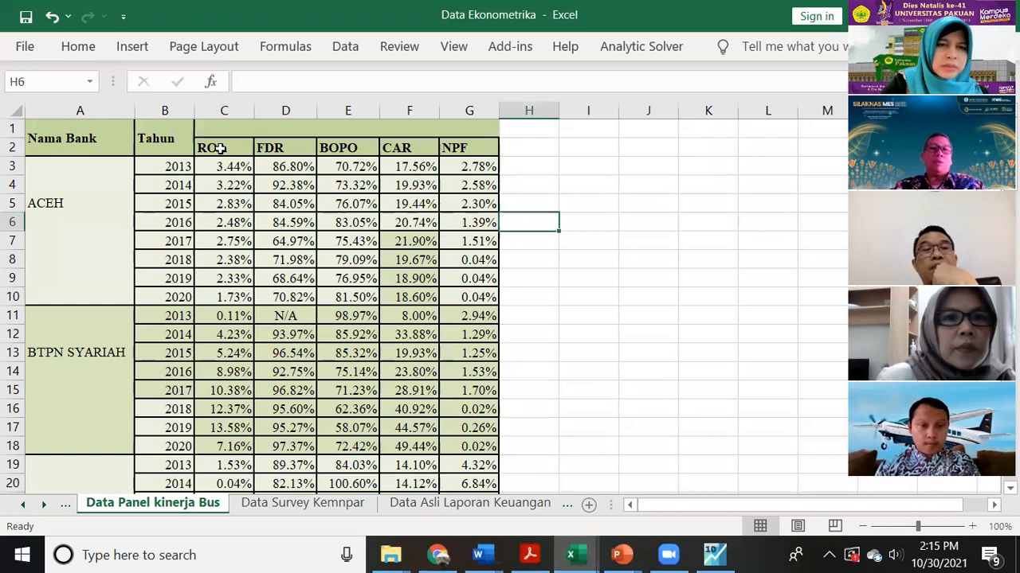
pyautogui.moveTo(221, 144); pyautogui.dragTo(487, 444)
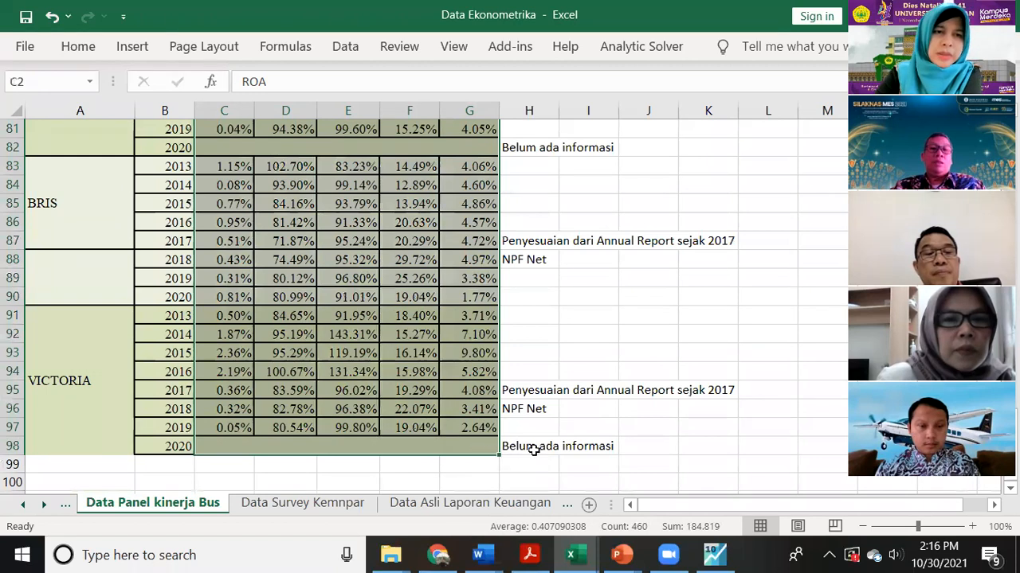
pyautogui.hotkey('ctrl', 'c')
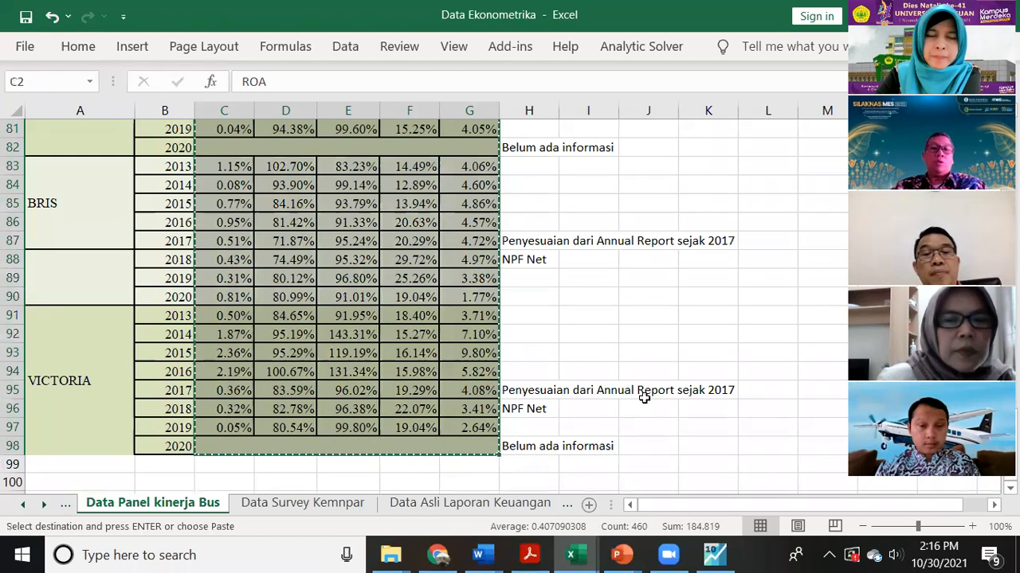
# Compare the name cell above the 1 - 13 row in EViews with the heading row ROA, FDR, BOPO, CAR and NPF in Excel.
pyautogui.click(704, 555)
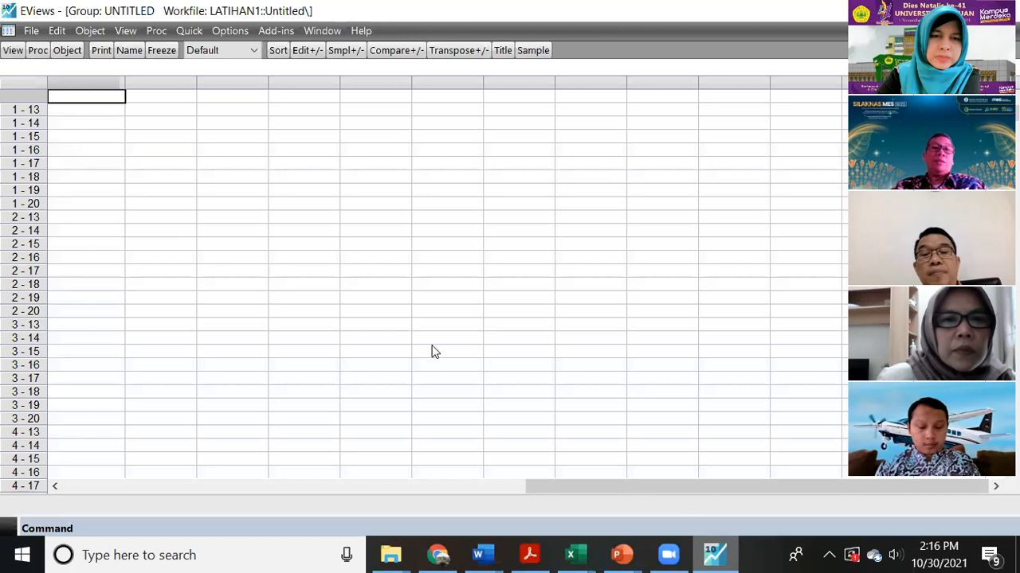
pyautogui.click(89, 111)
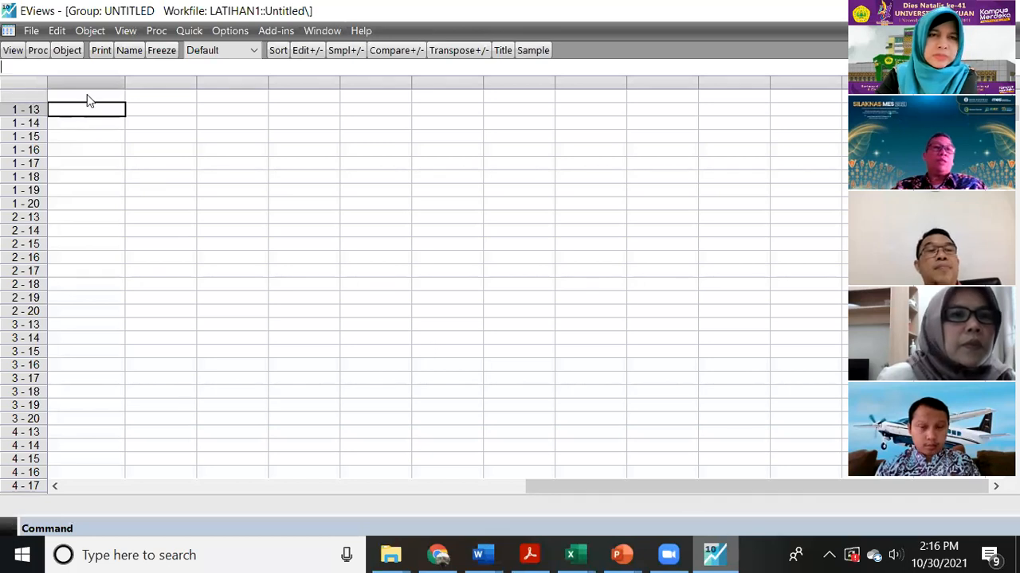
pyautogui.click(88, 97)
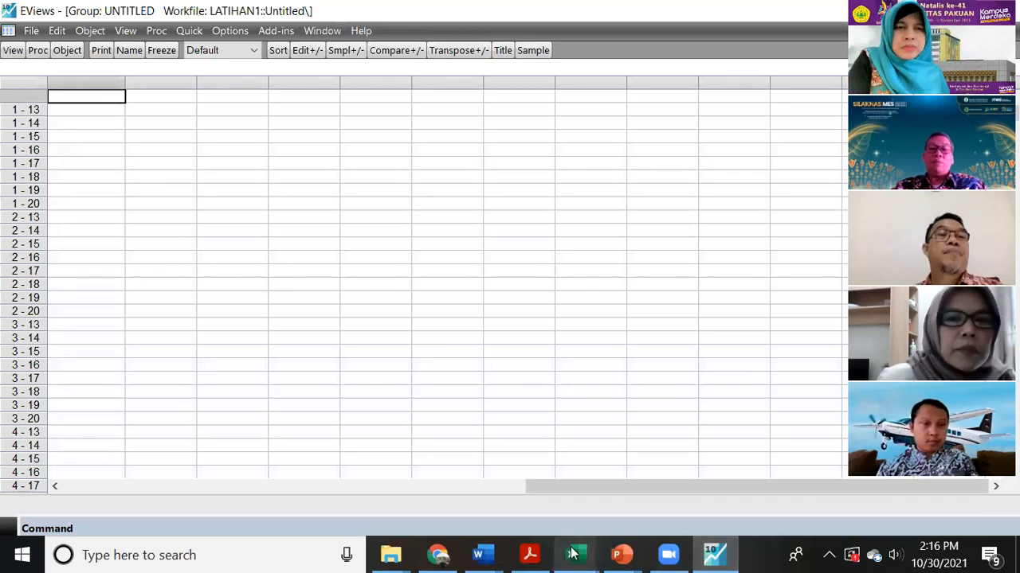
pyautogui.moveTo(572, 554)
pyautogui.click(740, 496)
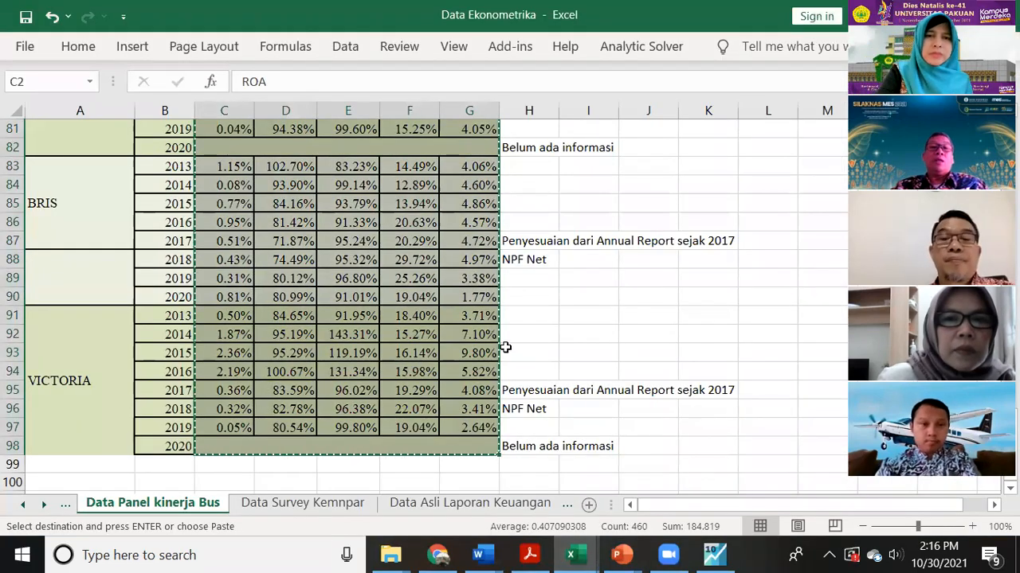
pyautogui.scroll(20, 505, 347)
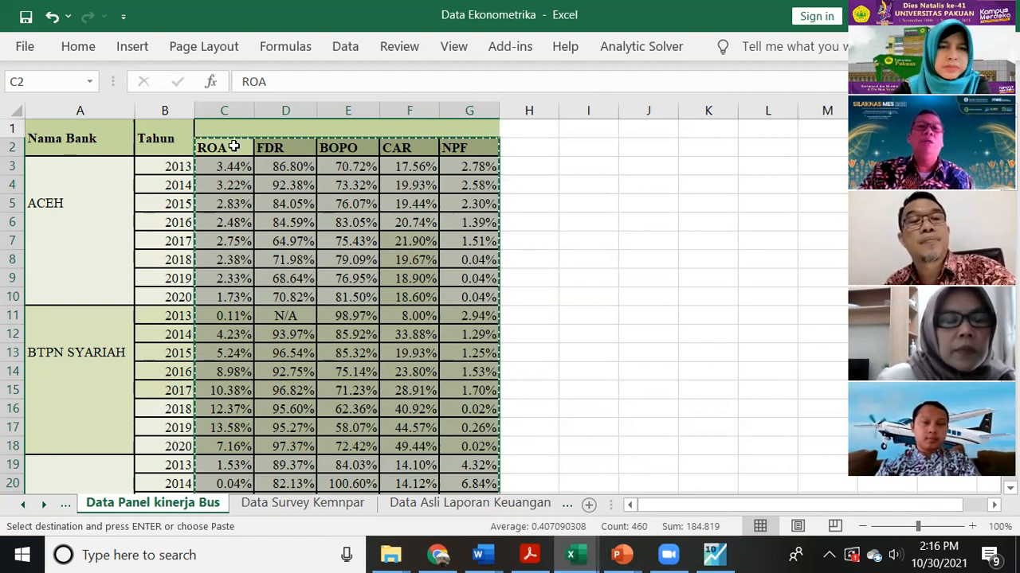
pyautogui.click(282, 149)
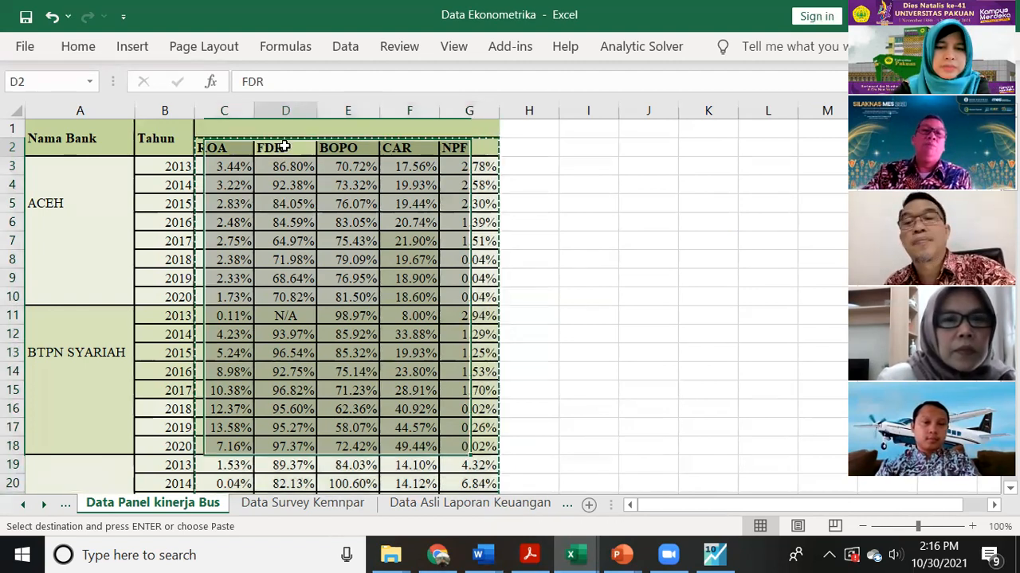
pyautogui.click(345, 147)
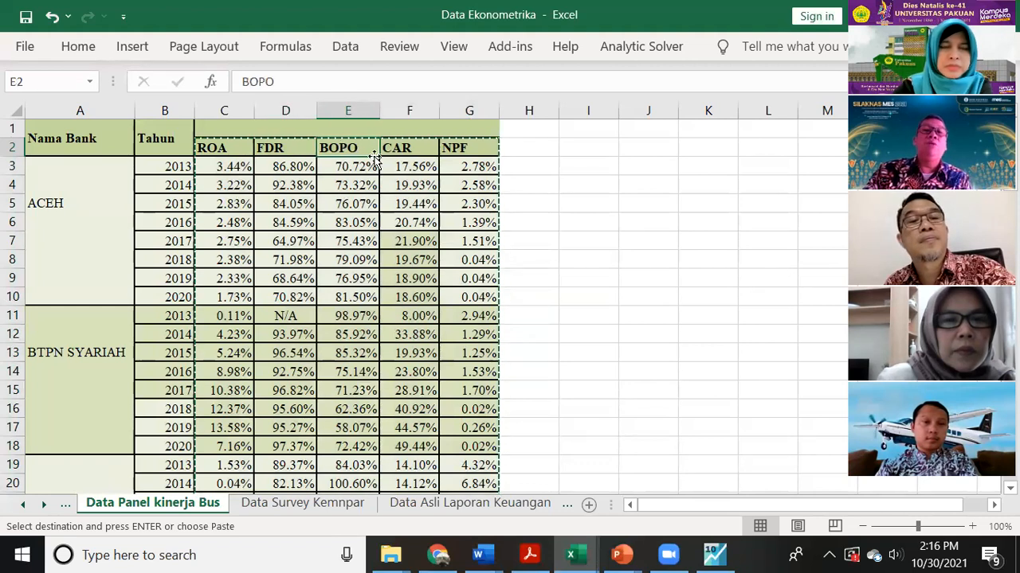
pyautogui.click(410, 148)
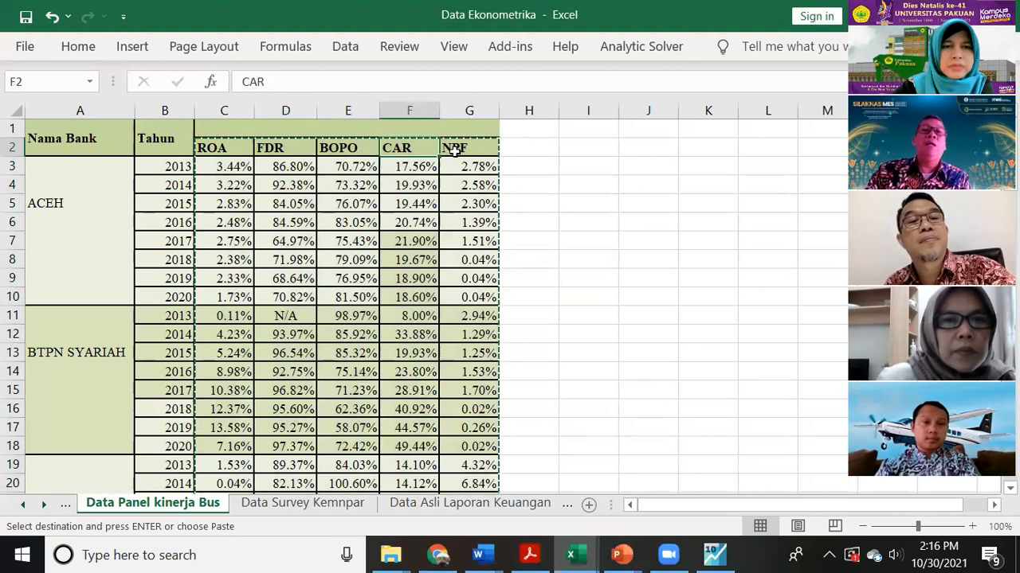
# Return to EViews and paste the copied data with headings into the group, starting at the first column's name cell.
pyautogui.click(715, 555)
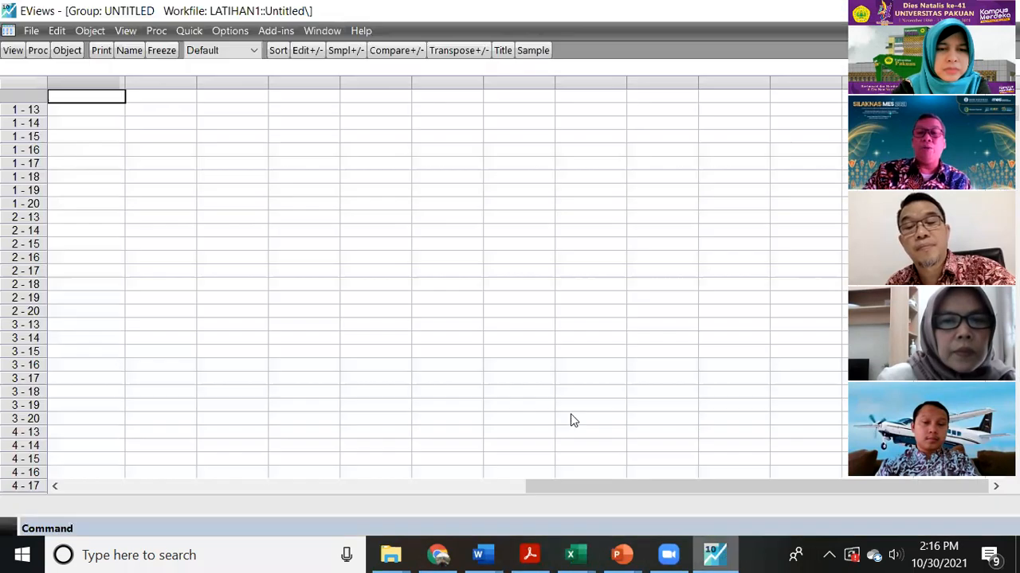
pyautogui.click(71, 114)
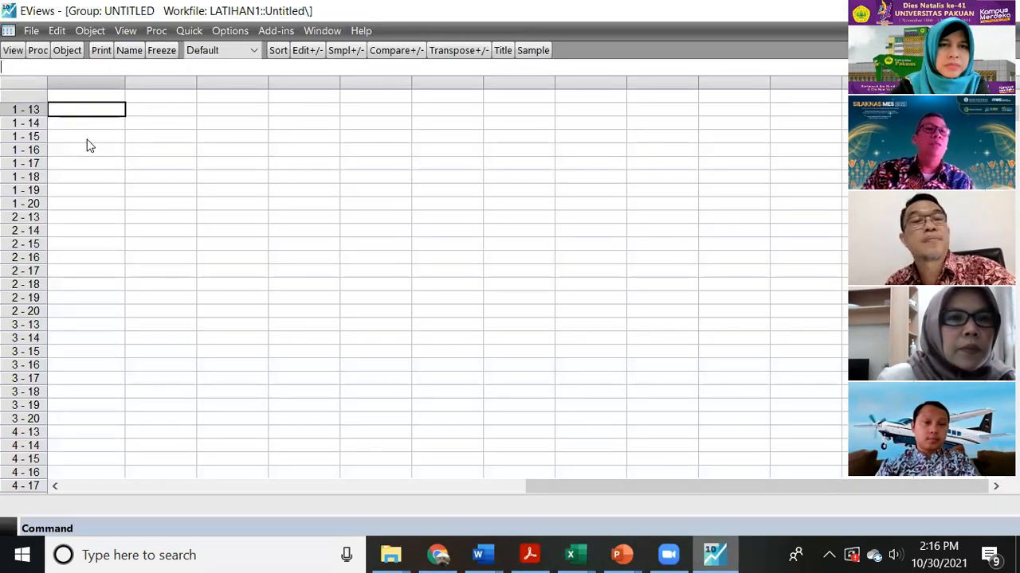
pyautogui.click(94, 97)
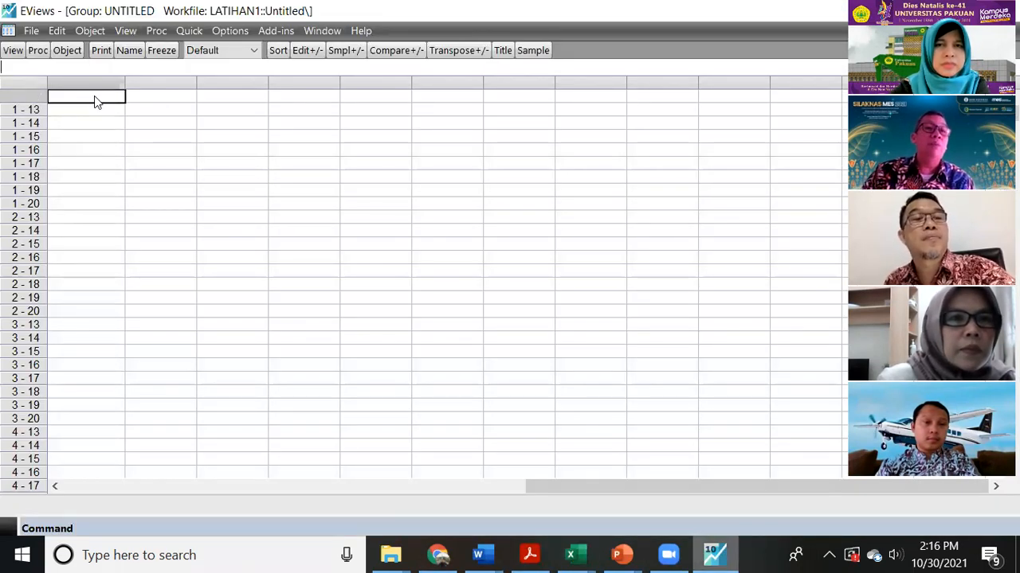
pyautogui.hotkey('ctrl', 'v')
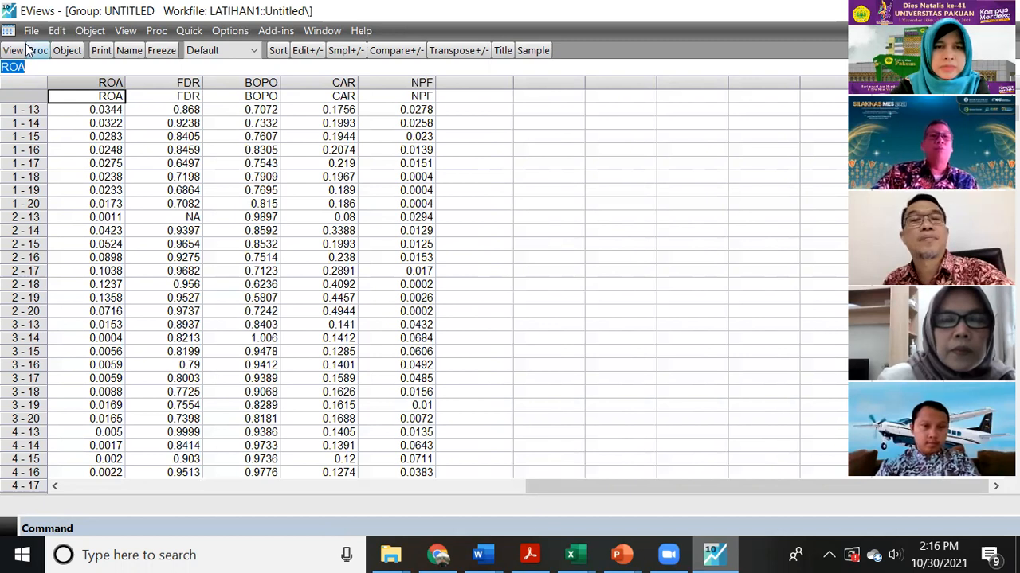
pyautogui.click(57, 31)
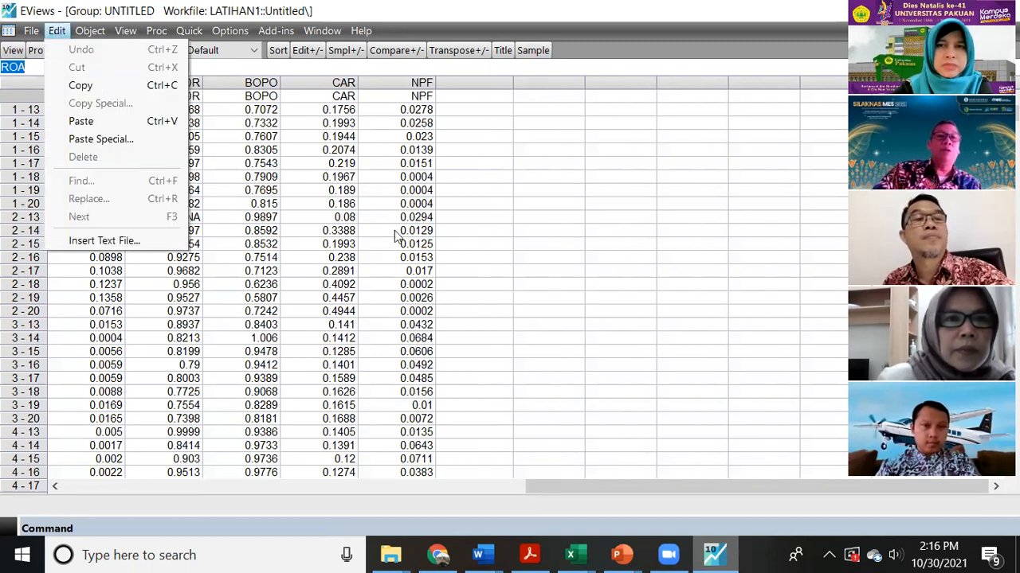
pyautogui.click(512, 232)
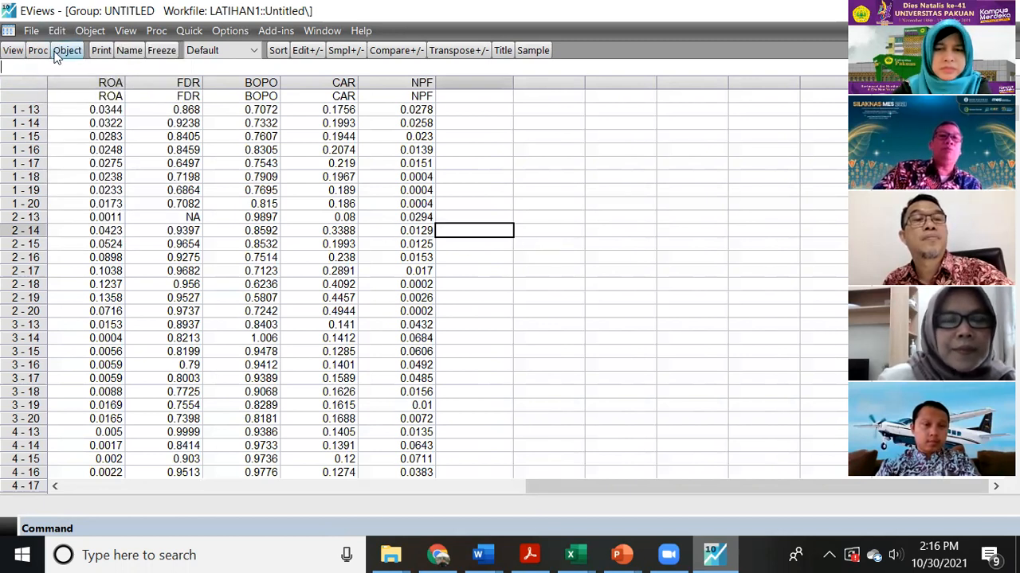
pyautogui.click(32, 30)
pyautogui.moveTo(62, 61)
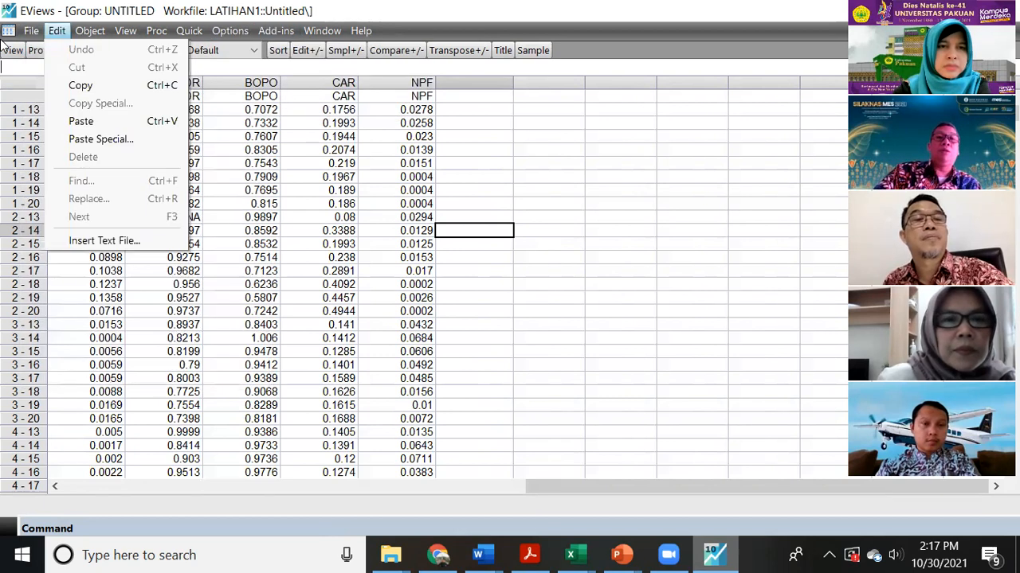
pyautogui.click(504, 212)
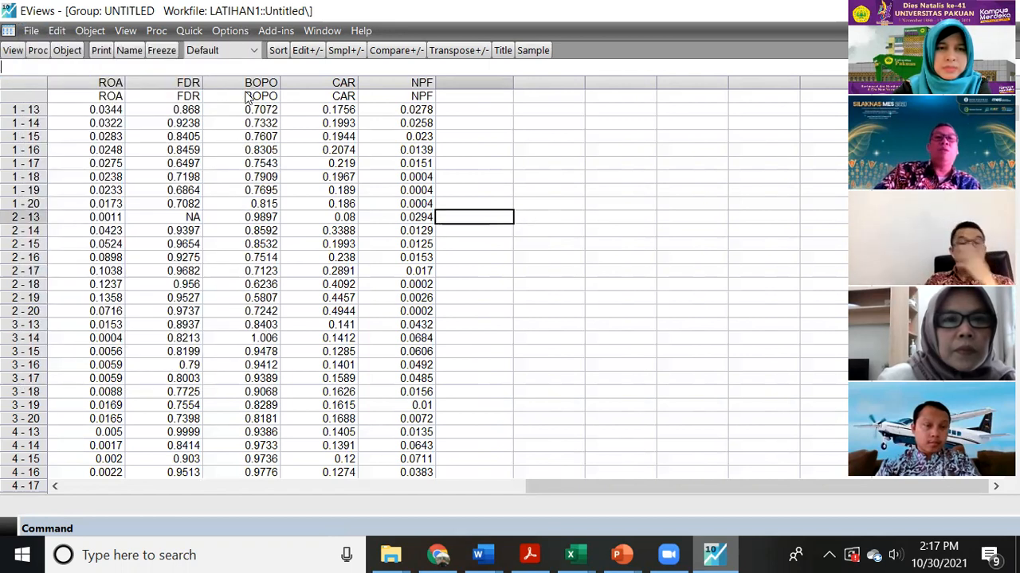
# Start a new annual workfile with start date 2013 and end date 2020.
pyautogui.click(31, 30)
pyautogui.moveTo(224, 58)
pyautogui.click(316, 49)
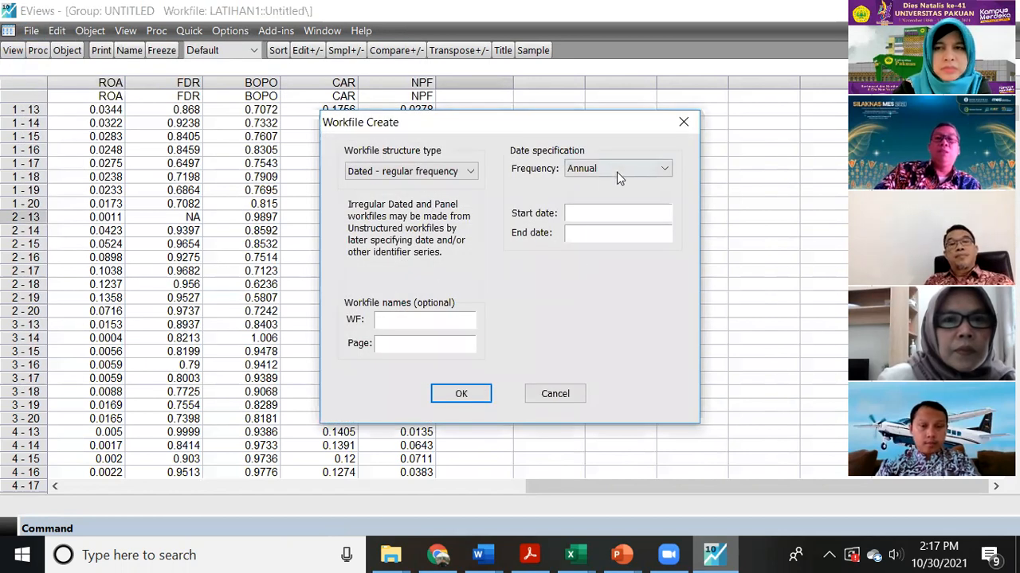
pyautogui.click(619, 215)
pyautogui.write('2')
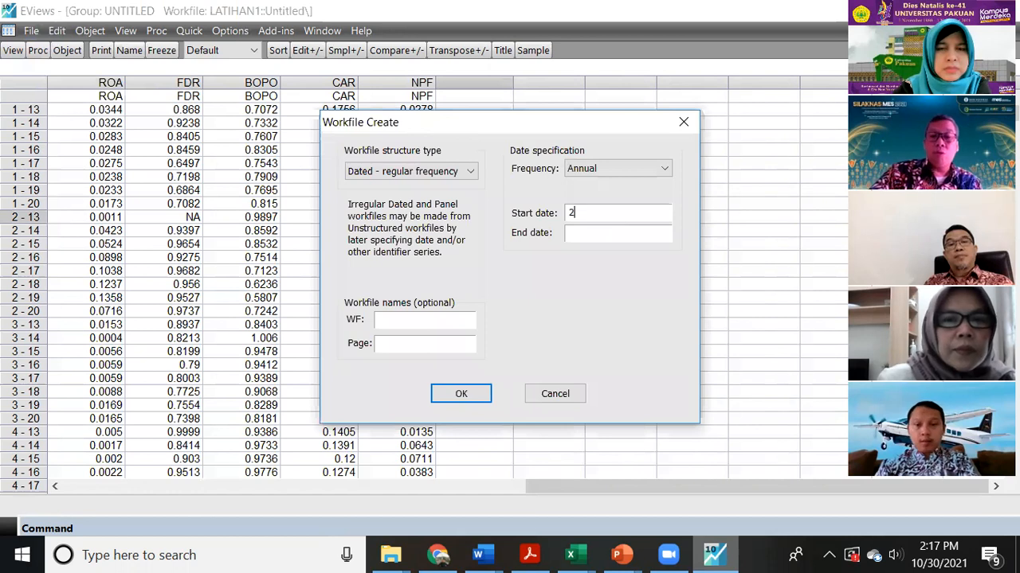
pyautogui.write('013')
pyautogui.click(591, 232)
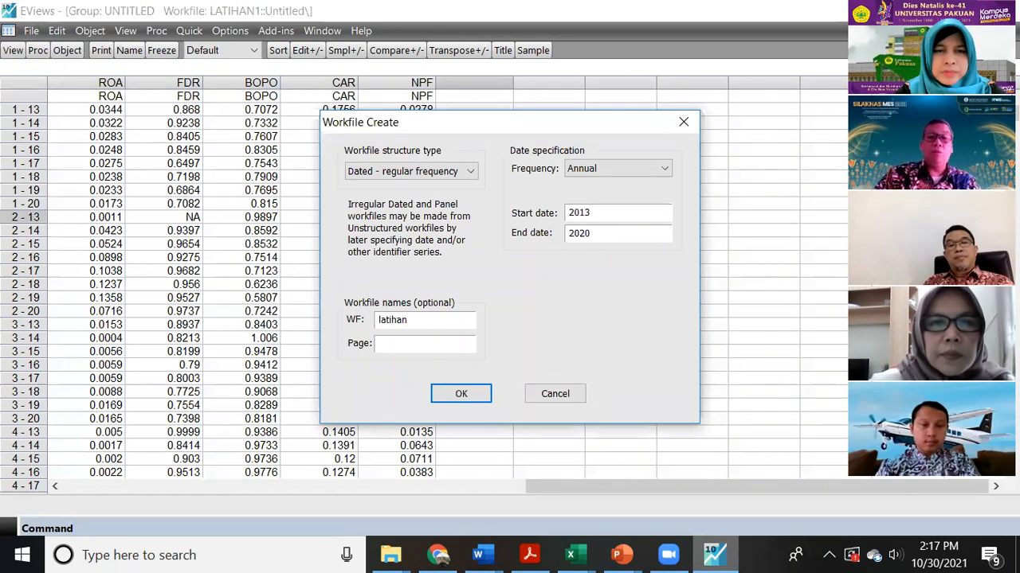
# Make the new workfile a balanced panel with 12 cross sections, name it latihan2 and create it.
pyautogui.click(427, 171)
pyautogui.click(408, 215)
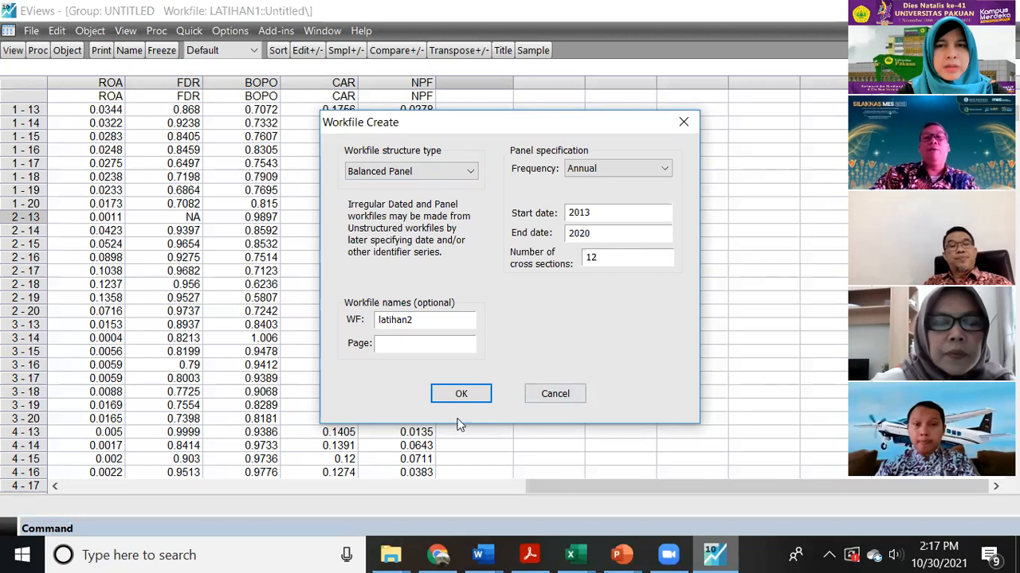
pyautogui.click(460, 394)
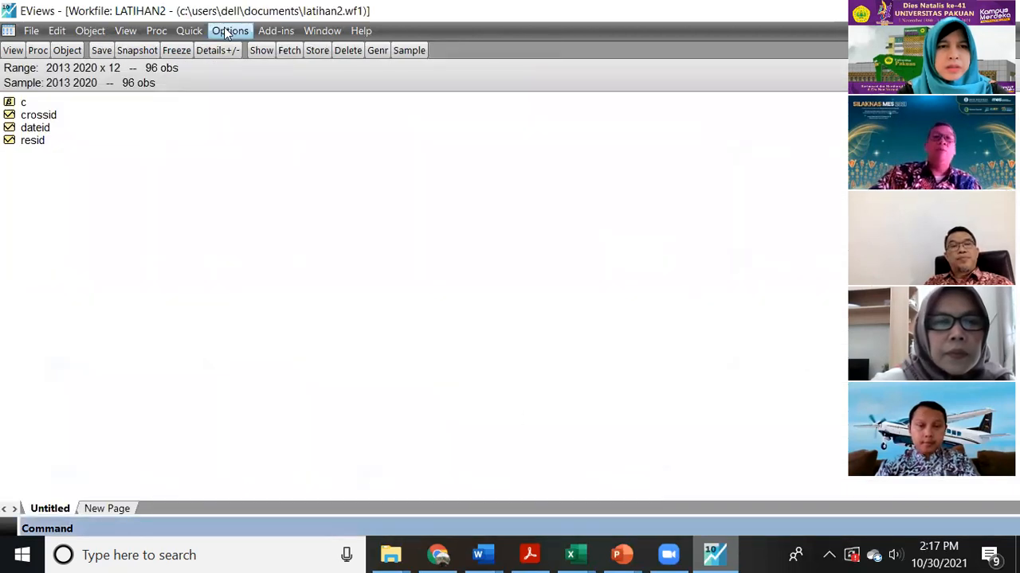
# Open an empty group for series editing in LATIHAN2, deleting the untitled group from LATIHAN1.
pyautogui.click(188, 31)
pyautogui.click(226, 121)
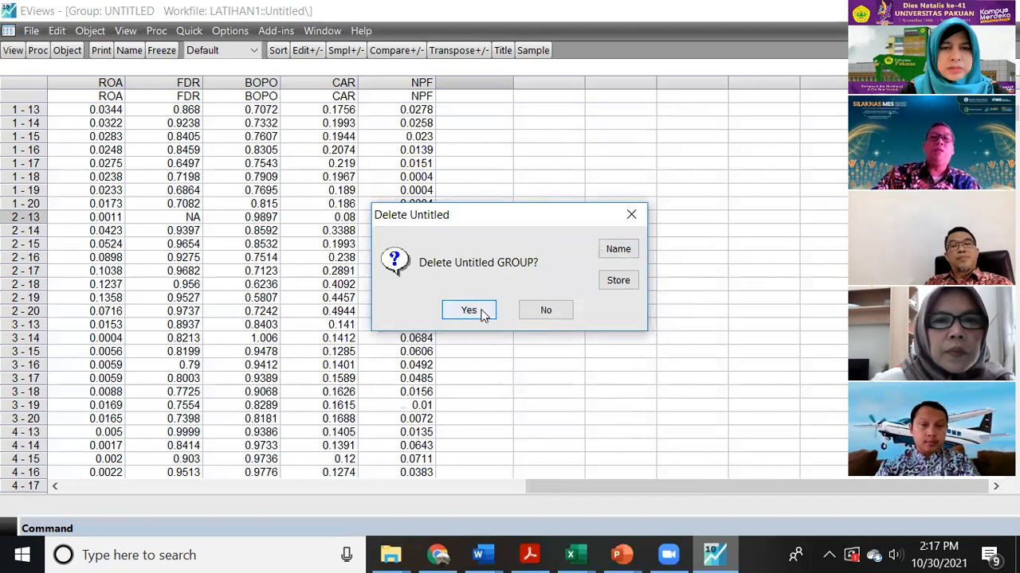
pyautogui.click(469, 309)
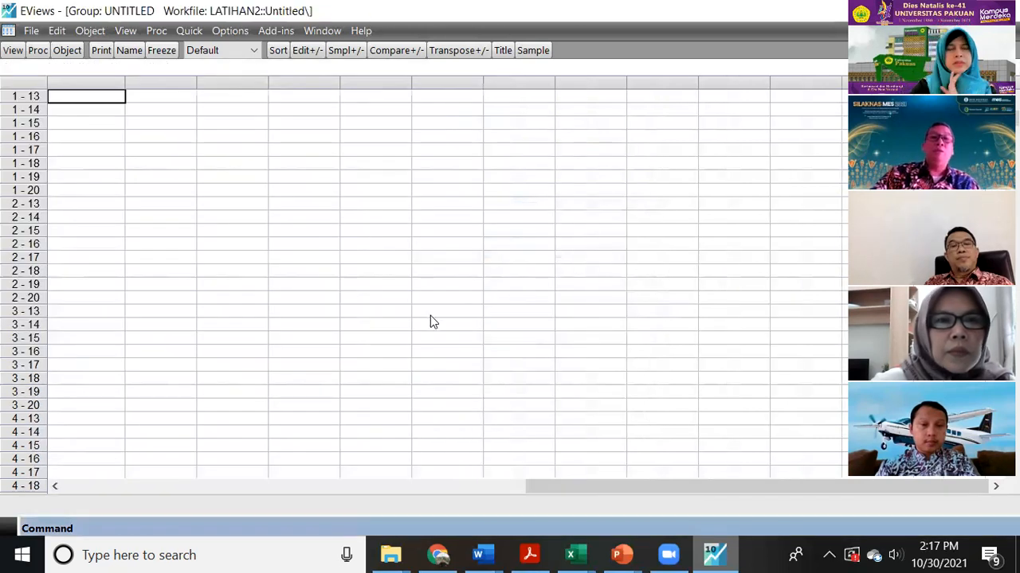
# Switch to the Data Ekonometrika workbook and copy only the ROA to NPF values, from C3 down to row 98, without headings.
pyautogui.click(673, 555)
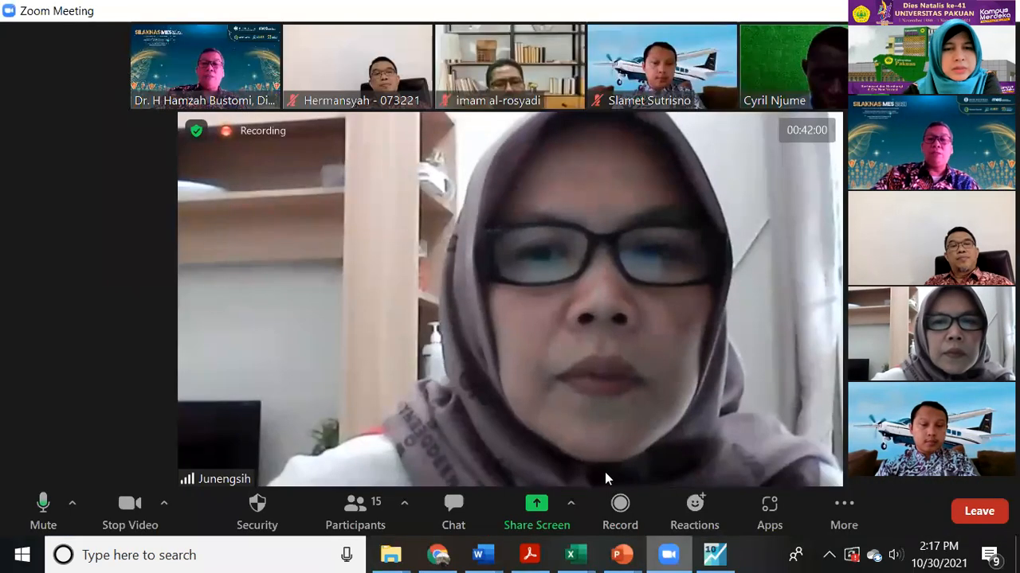
pyautogui.moveTo(566, 555)
pyautogui.click(677, 477)
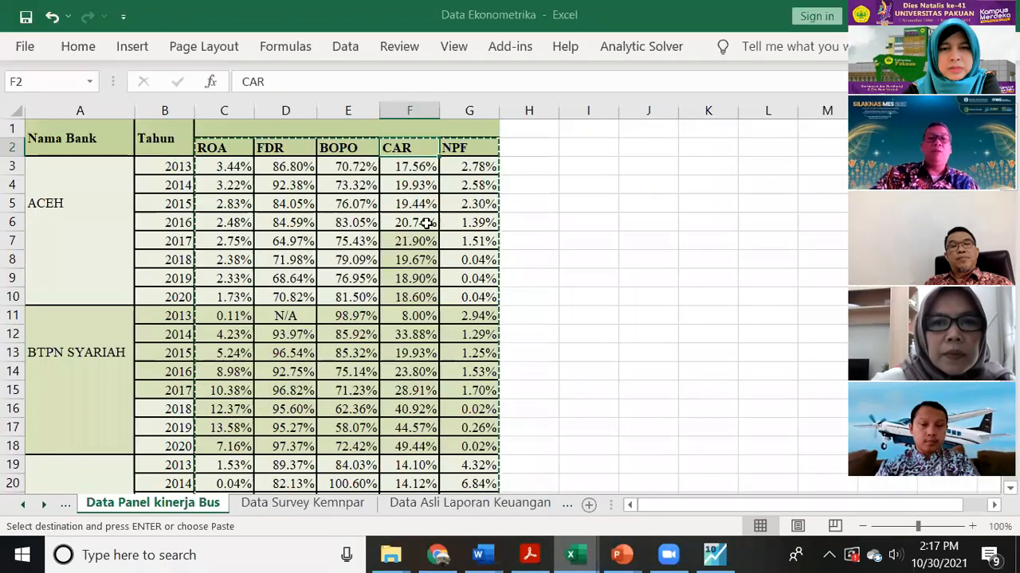
pyautogui.moveTo(231, 166); pyautogui.dragTo(456, 458)
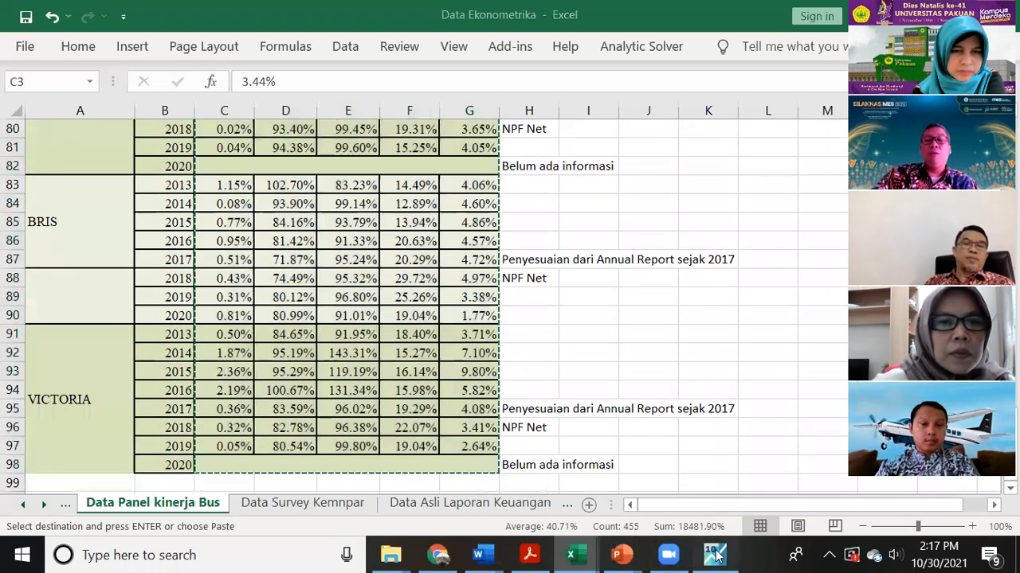
# Return to EViews and paste the copied values into the empty group, starting at the first column's 1 - 13 cell.
pyautogui.click(715, 555)
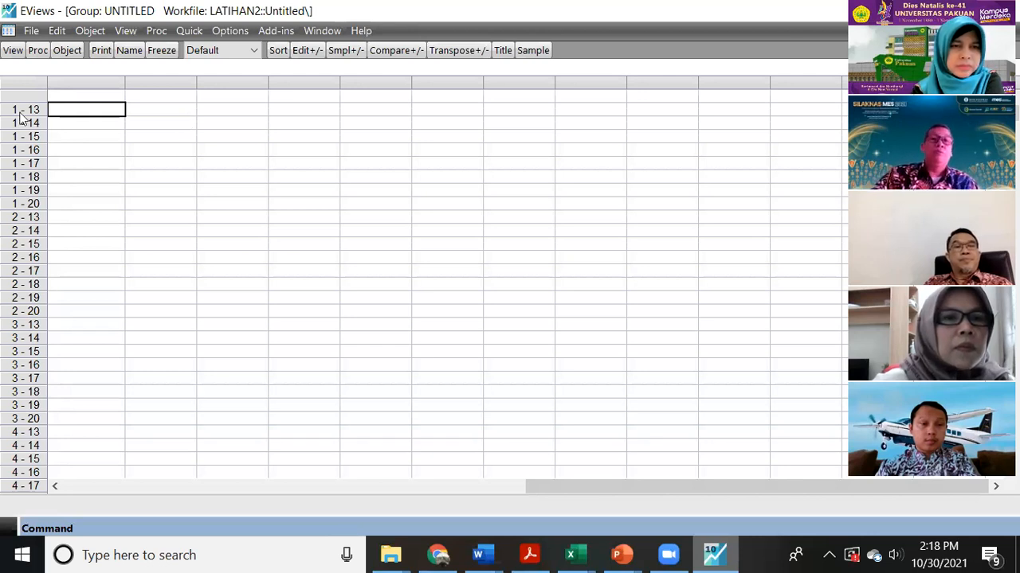
pyautogui.click(94, 115)
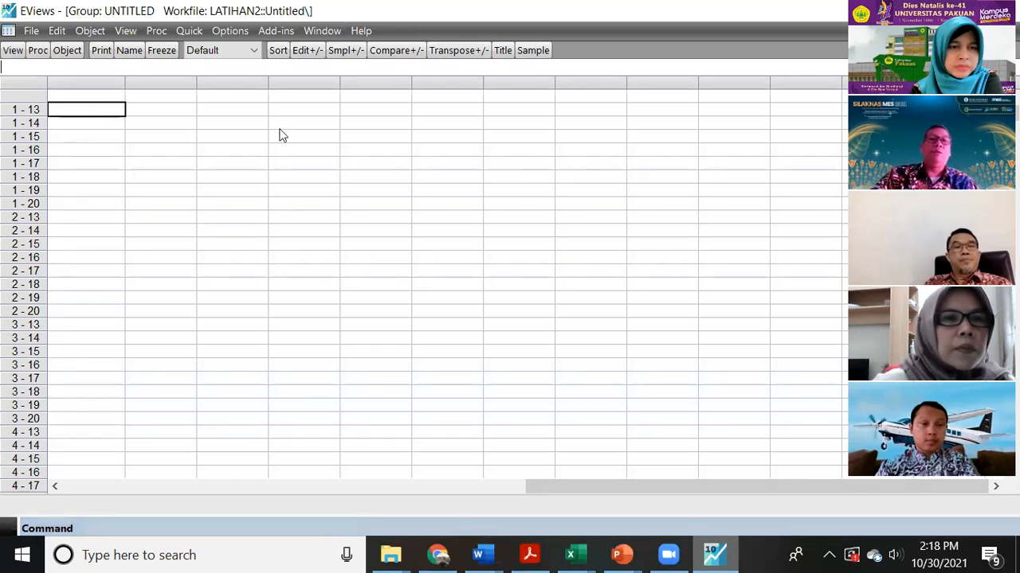
pyautogui.click(570, 556)
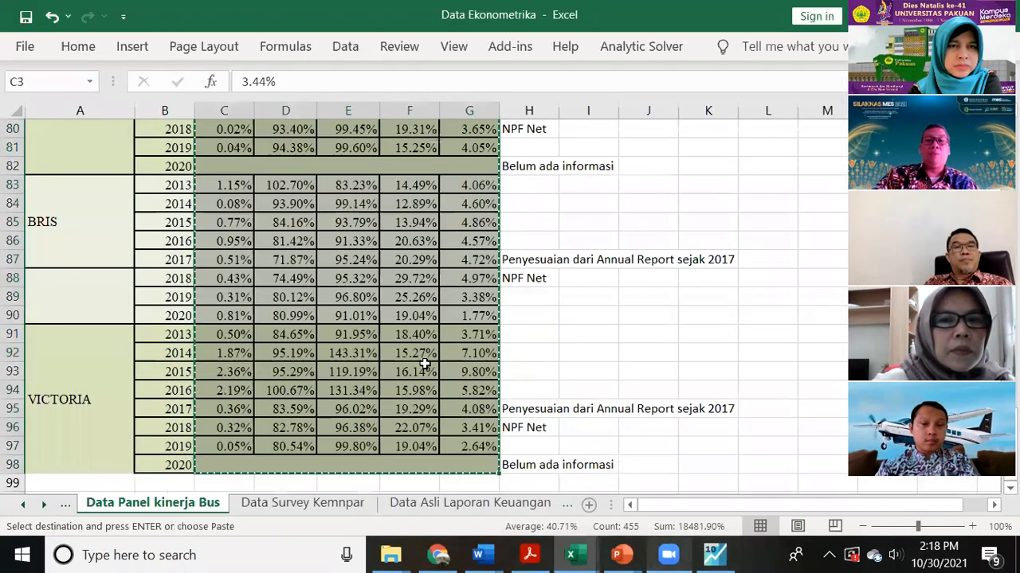
pyautogui.click(719, 555)
pyautogui.rightClick(96, 114)
pyautogui.click(166, 146)
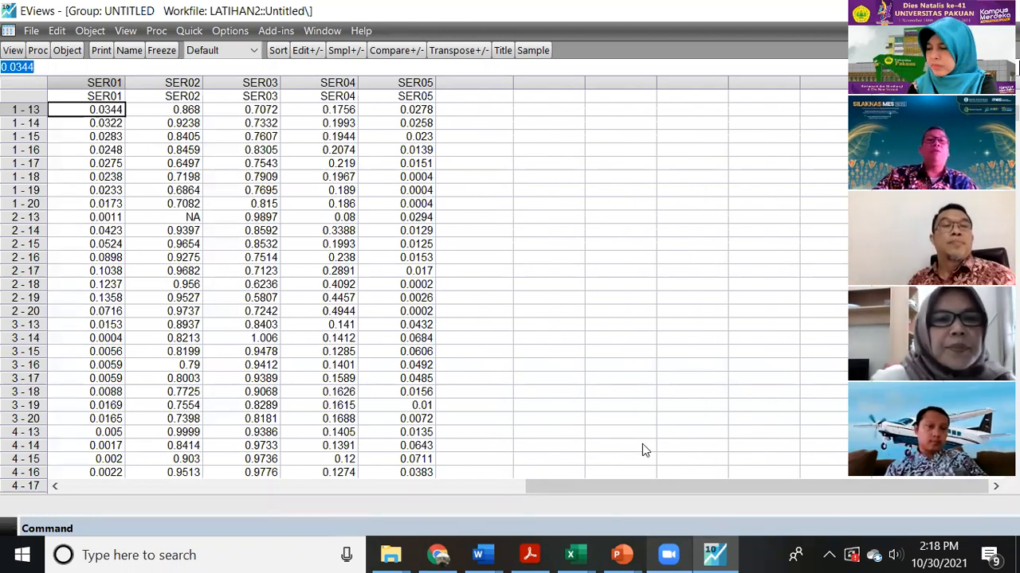
pyautogui.click(101, 98)
pyautogui.click(197, 98)
pyautogui.click(270, 99)
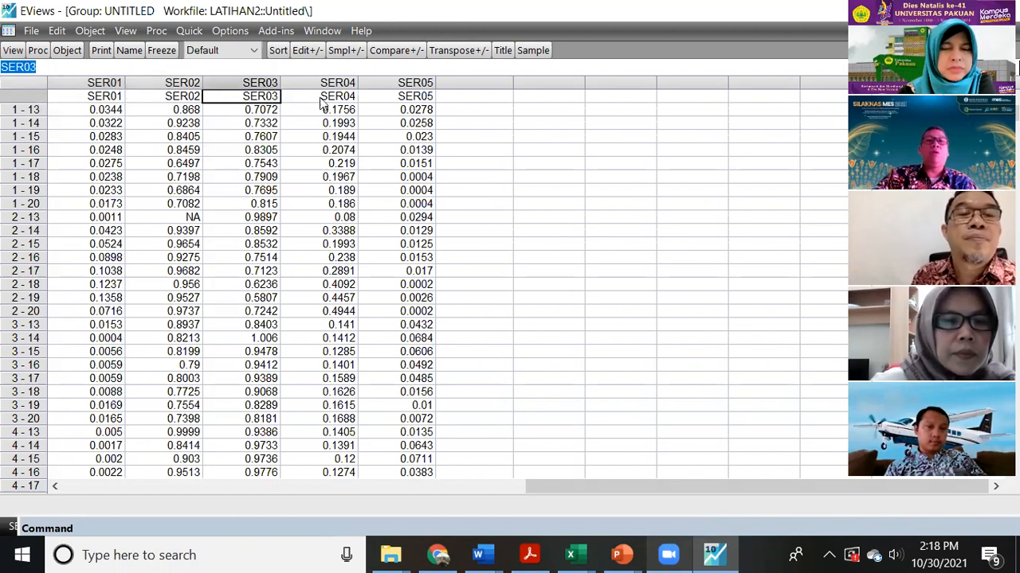
pyautogui.click(336, 99)
pyautogui.click(425, 97)
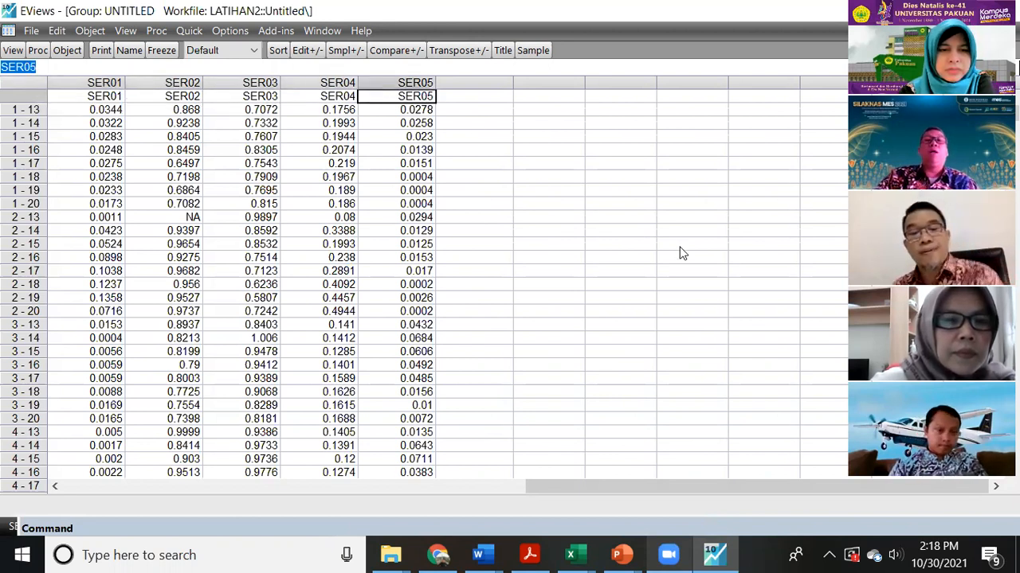
# Rename the first pasted series, SER01, as ROA and accept the rename.
pyautogui.click(107, 96)
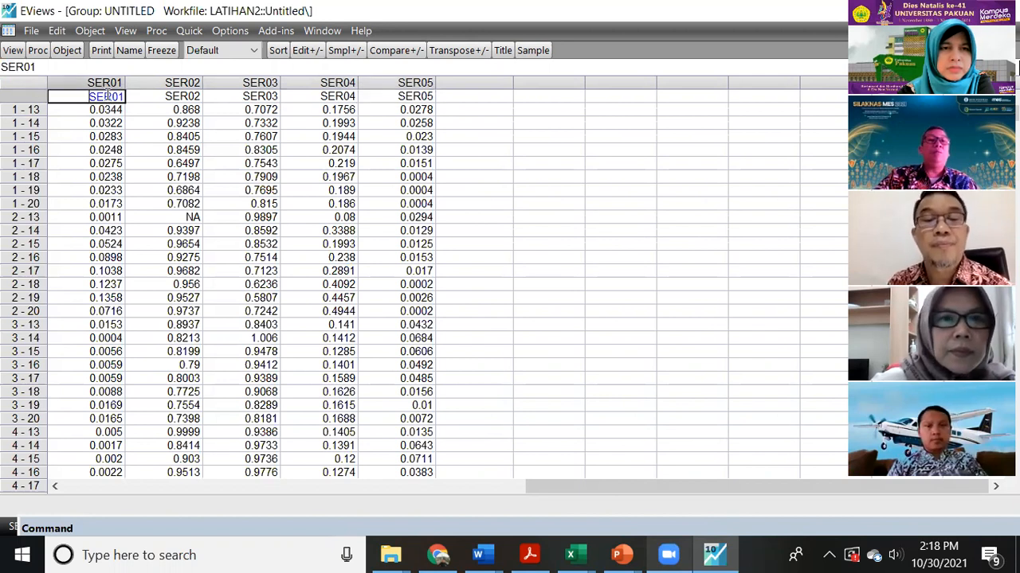
pyautogui.doubleClick(22, 67)
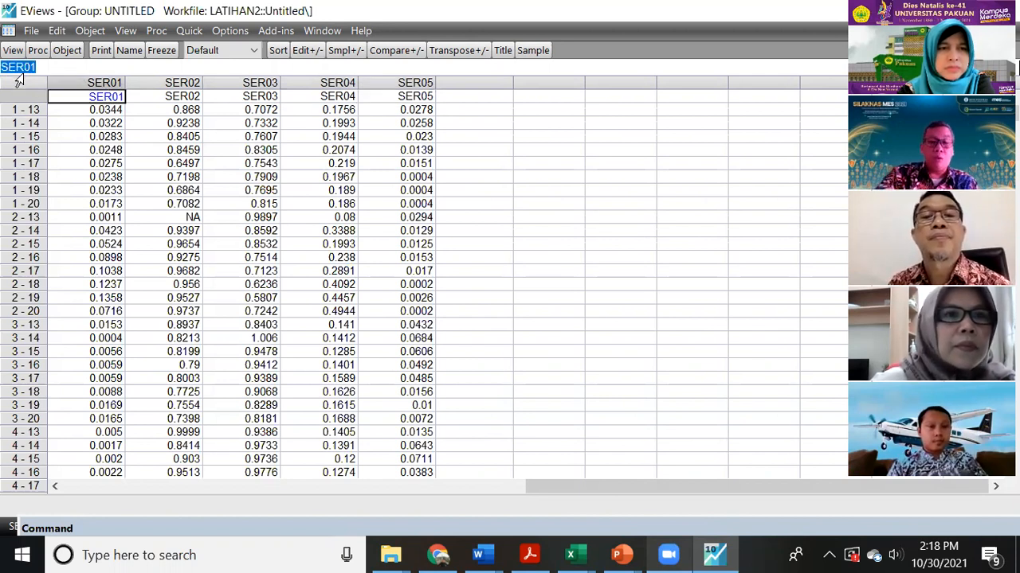
pyautogui.write('ROA')
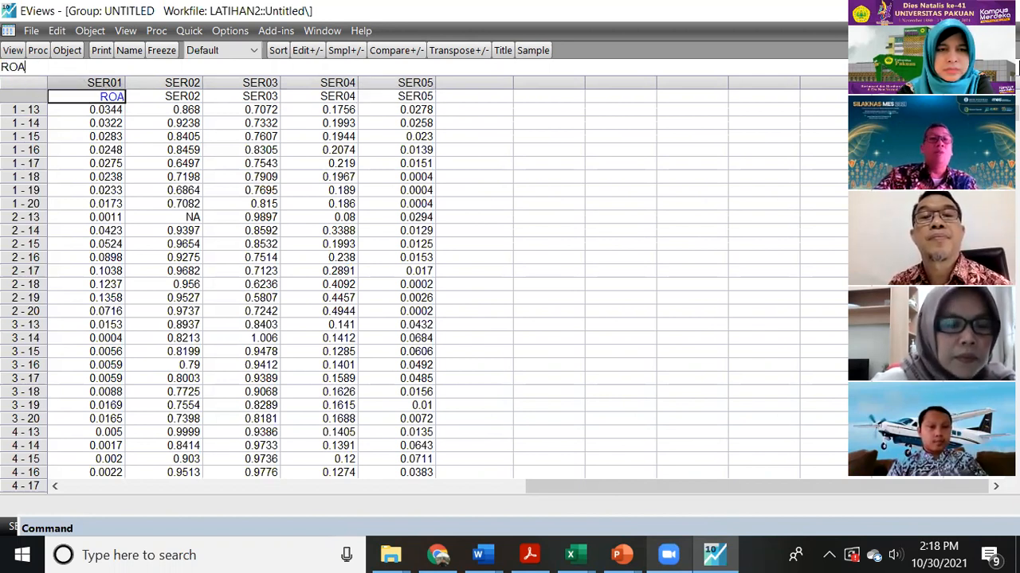
pyautogui.press('Return')
pyautogui.press('Return')
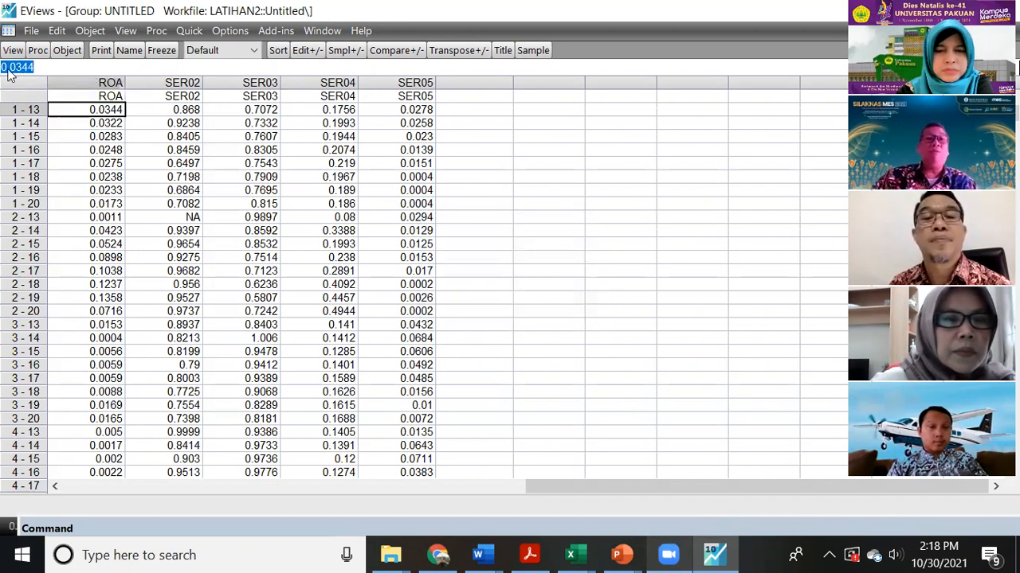
# Check the heading above the second data column in the Data Ekonometrika workbook in Excel and return to EViews.
pyautogui.click(182, 96)
pyautogui.click(179, 95)
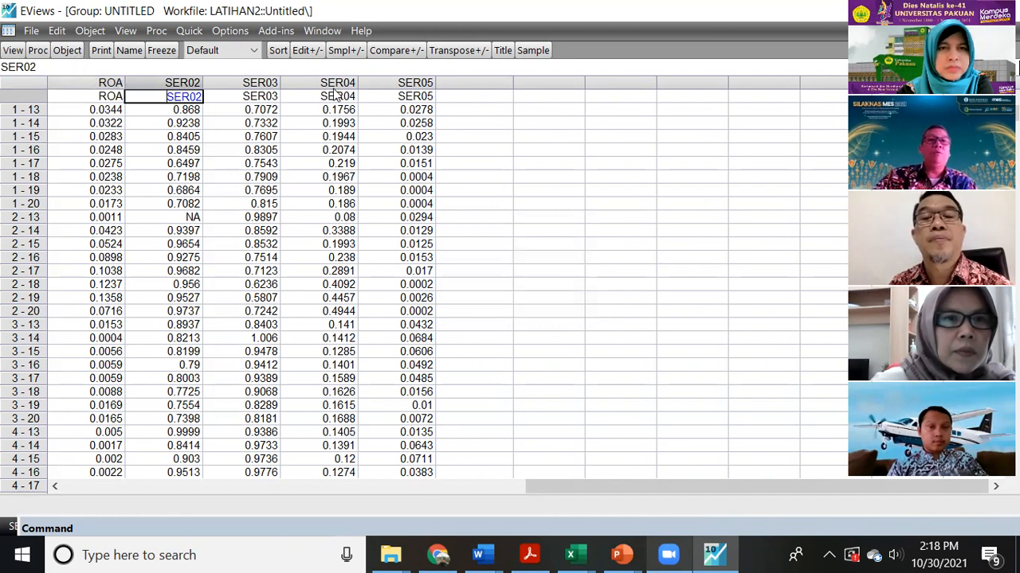
pyautogui.hotkey('shift', 'Right')
pyautogui.hotkey('shift', 'Right')
pyautogui.hotkey('shift', 'Right')
pyautogui.hotkey('shift', 'Right')
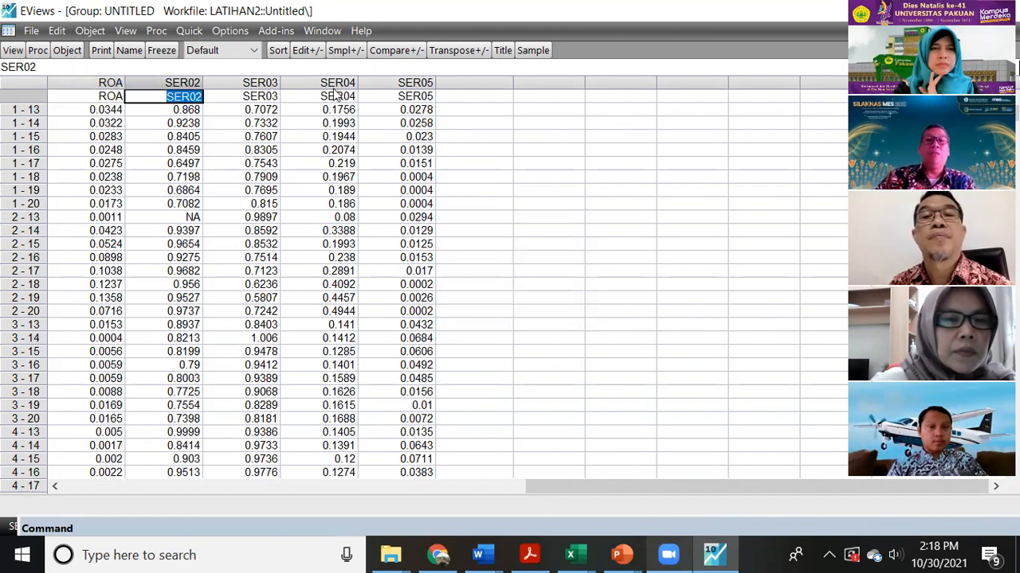
pyautogui.click(570, 555)
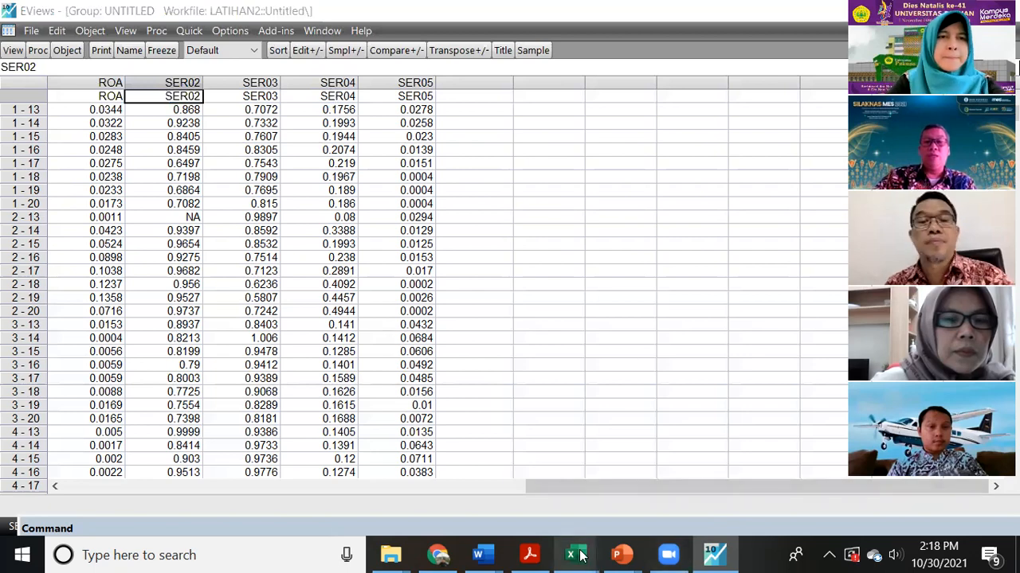
pyautogui.click(757, 493)
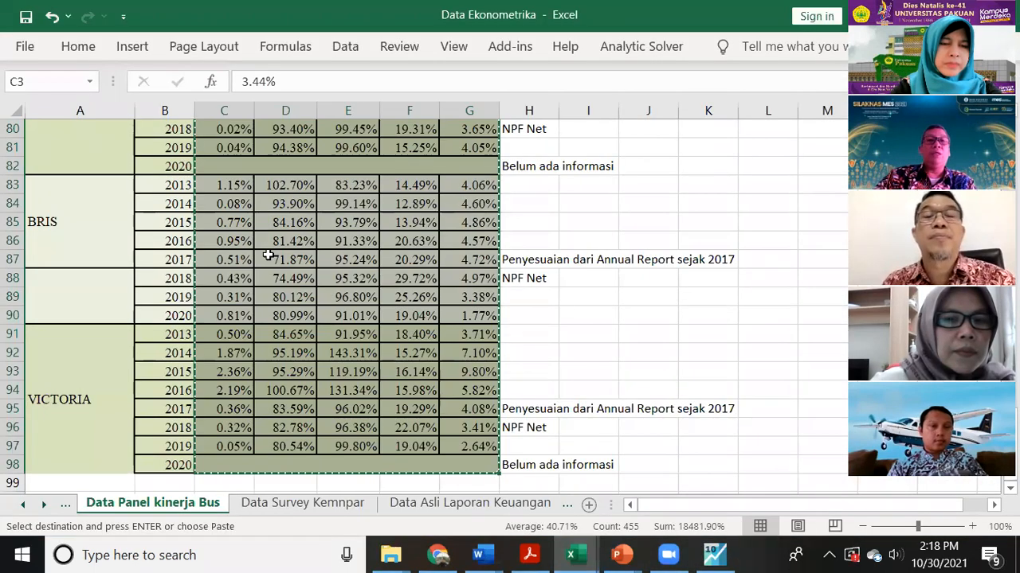
pyautogui.scroll(13, 268, 255)
pyautogui.scroll(13, 269, 255)
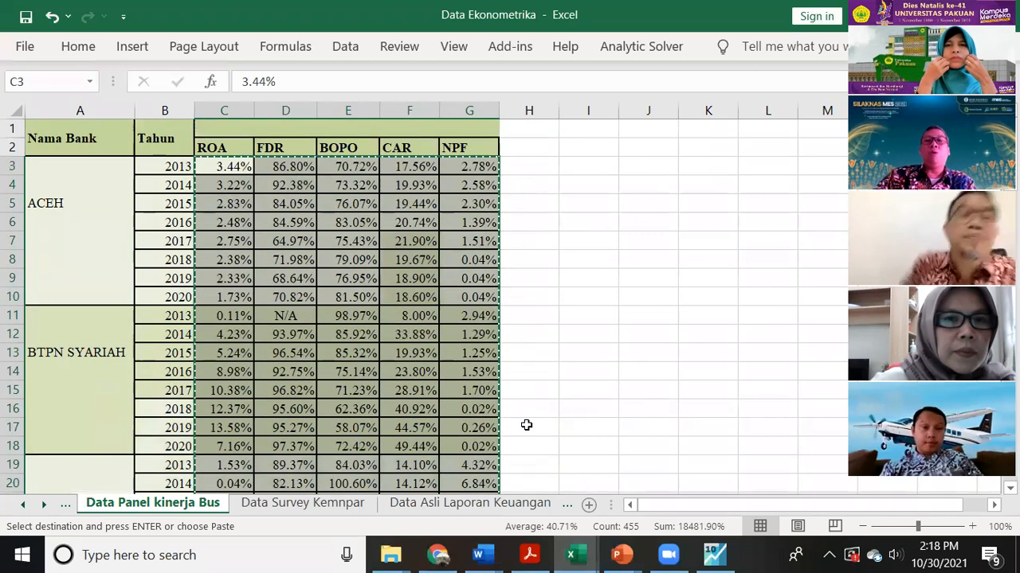
pyautogui.click(715, 555)
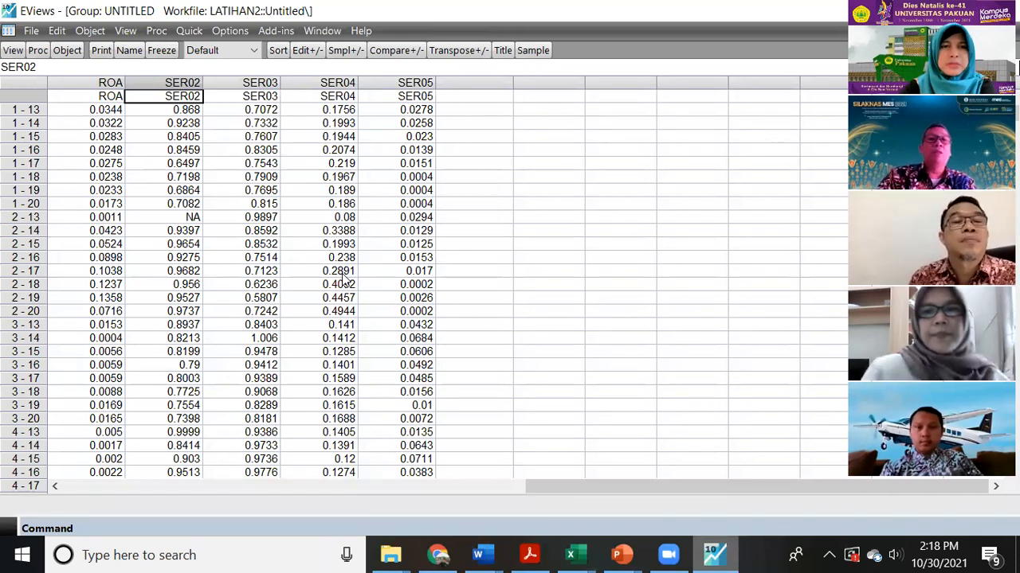
pyautogui.doubleClick(198, 95)
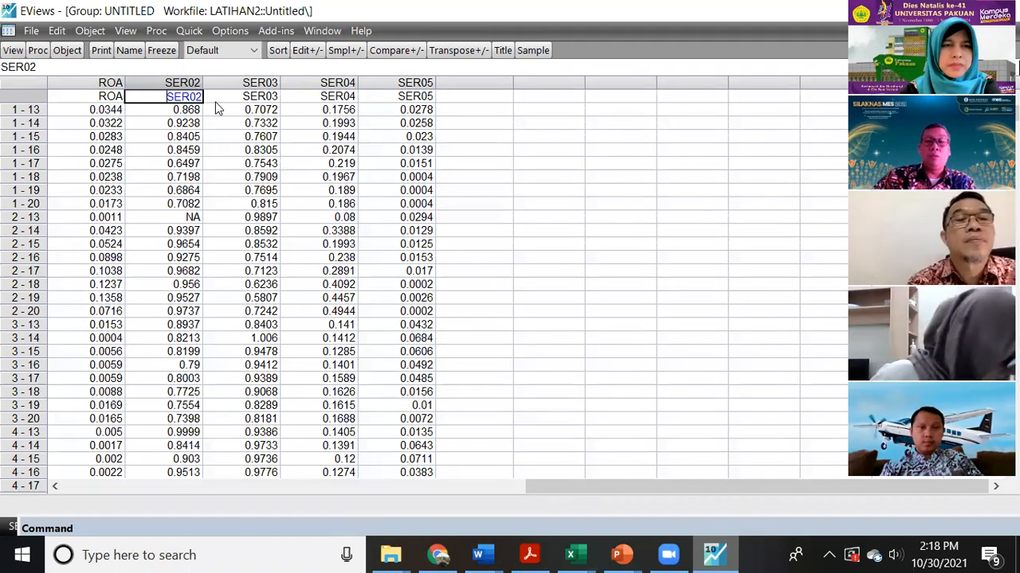
pyautogui.moveTo(570, 555)
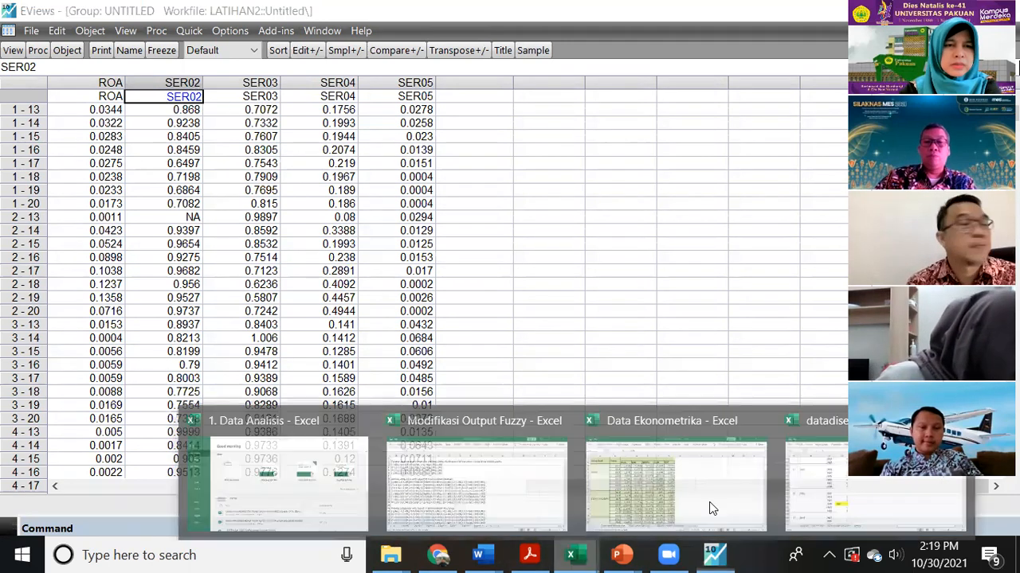
pyautogui.click(706, 503)
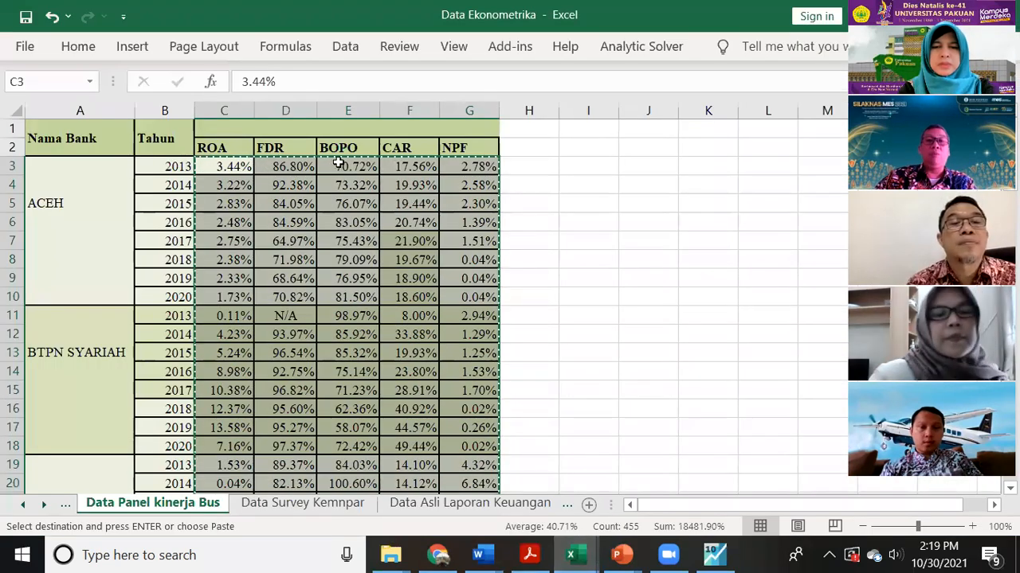
pyautogui.click(713, 555)
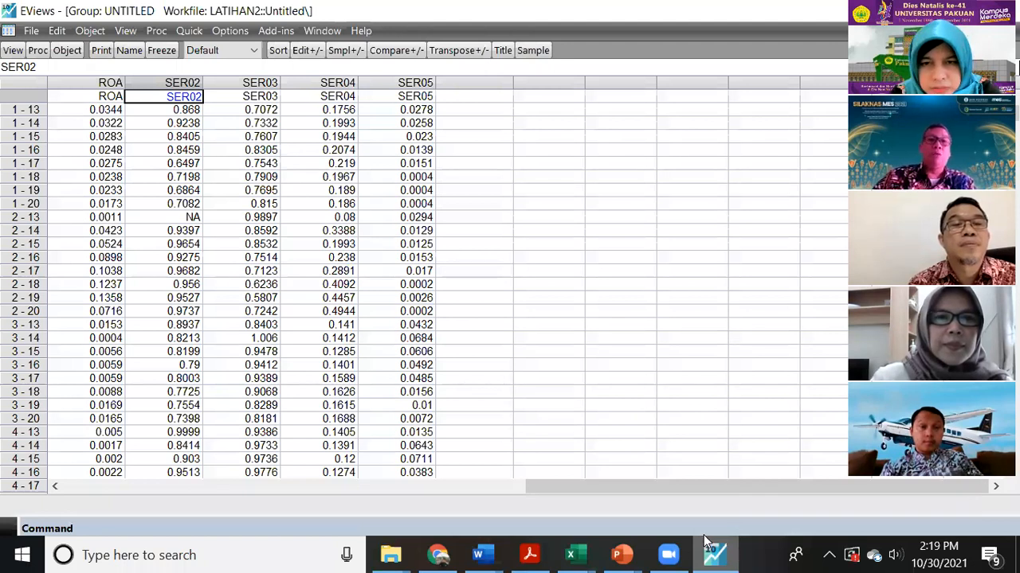
# Rename the second series, SER02, as FDR and accept the rename.
pyautogui.doubleClick(200, 97)
pyautogui.write('F')
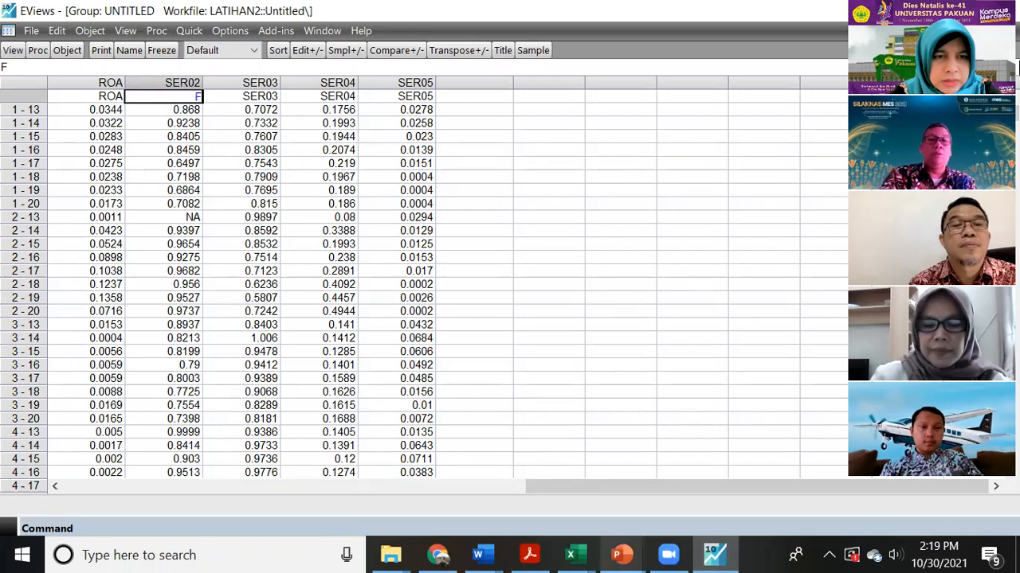
pyautogui.write('DR')
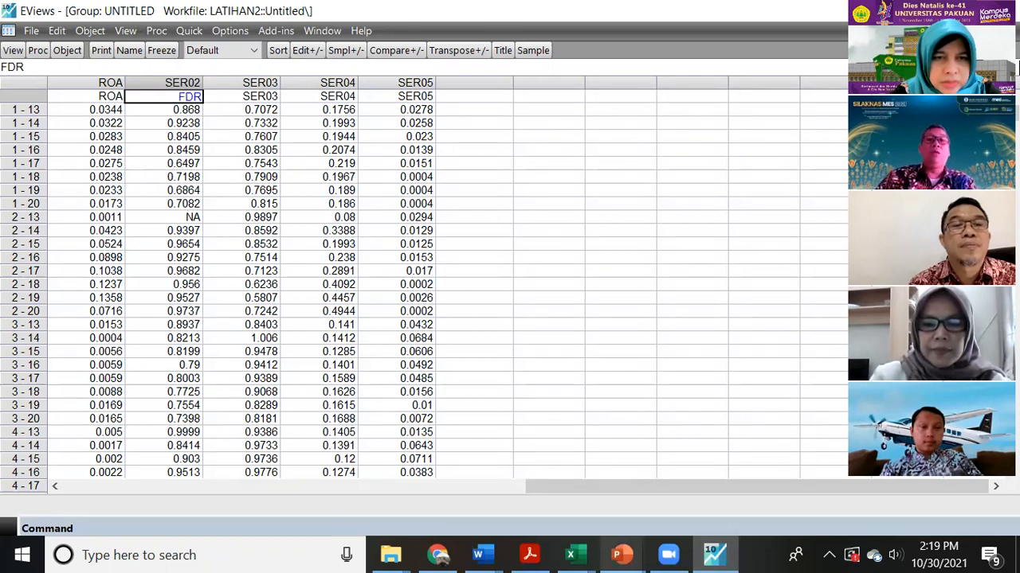
pyautogui.press('Return')
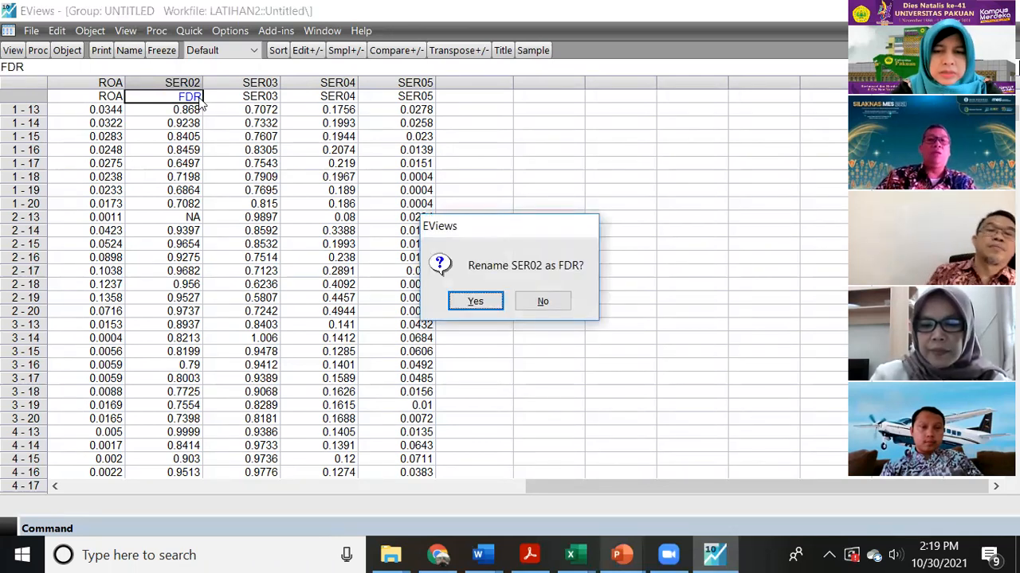
pyautogui.click(475, 301)
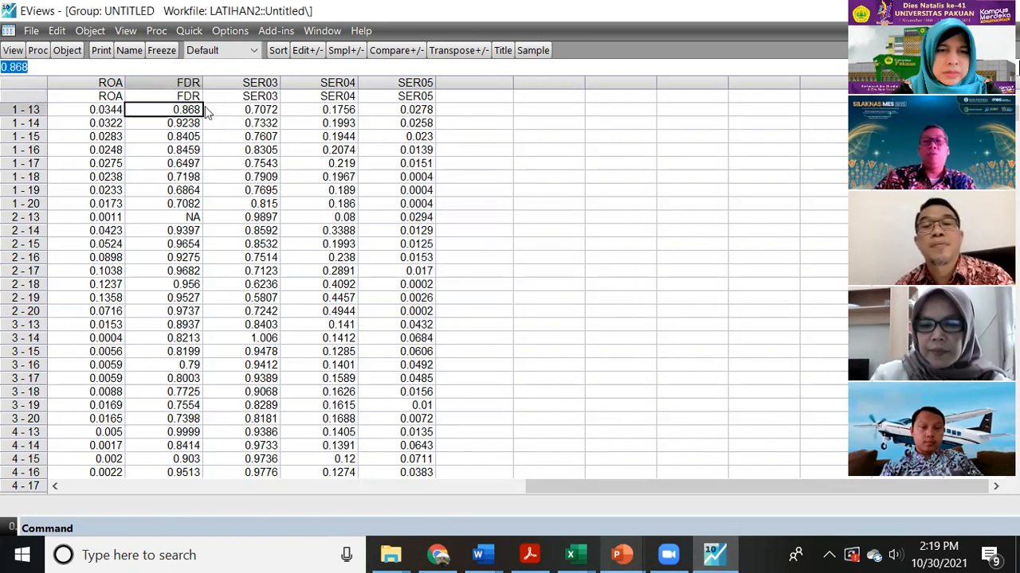
# Rename the third series, SER03, as BOPO and accept the rename.
pyautogui.click(227, 96)
pyautogui.click(239, 101)
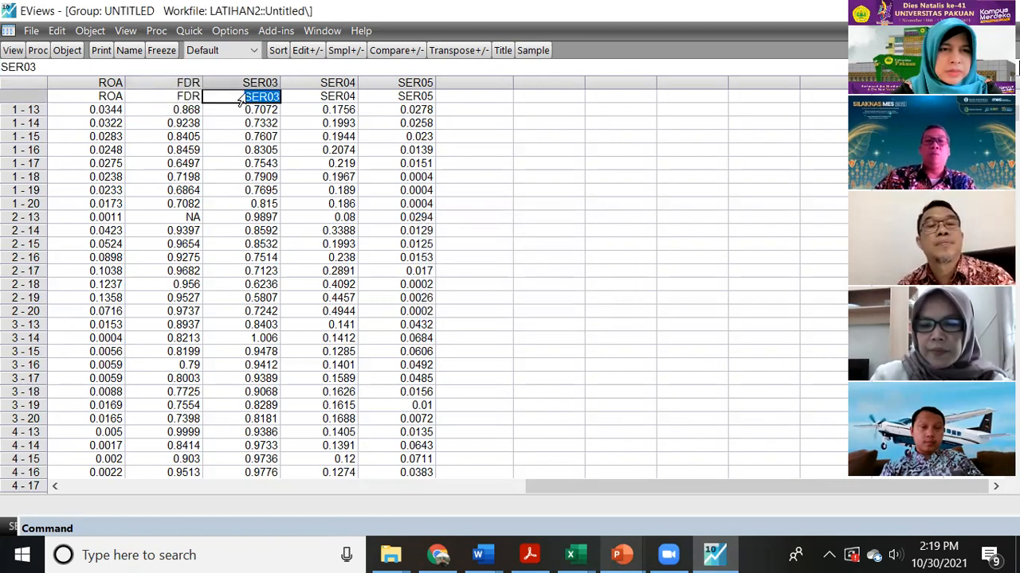
pyautogui.write('BOPO')
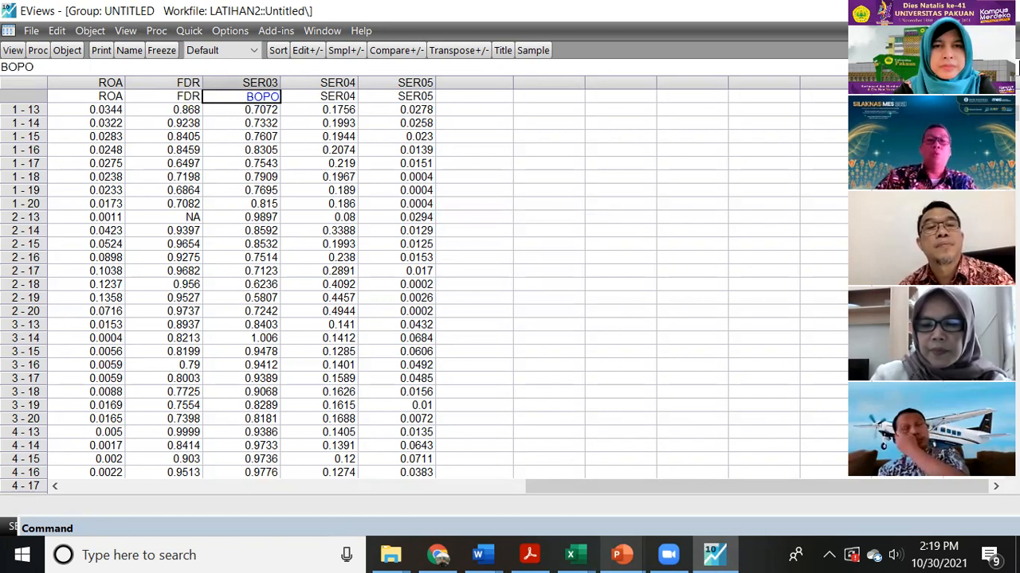
pyautogui.press('Return')
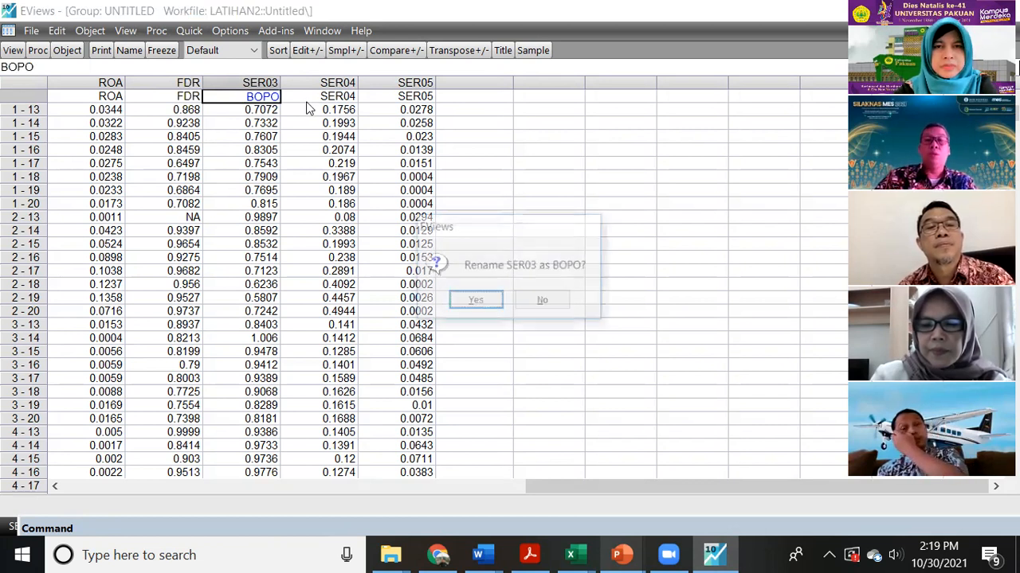
pyautogui.click(475, 303)
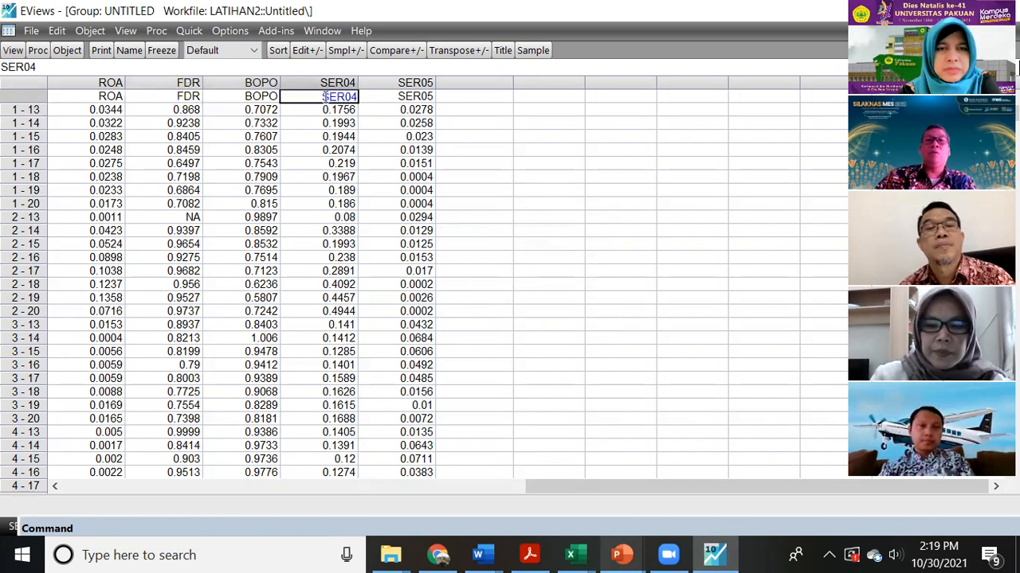
# Rename the fifth series, SER05, as NPF and accept the rename.
pyautogui.moveTo(323, 96); pyautogui.dragTo(378, 99)
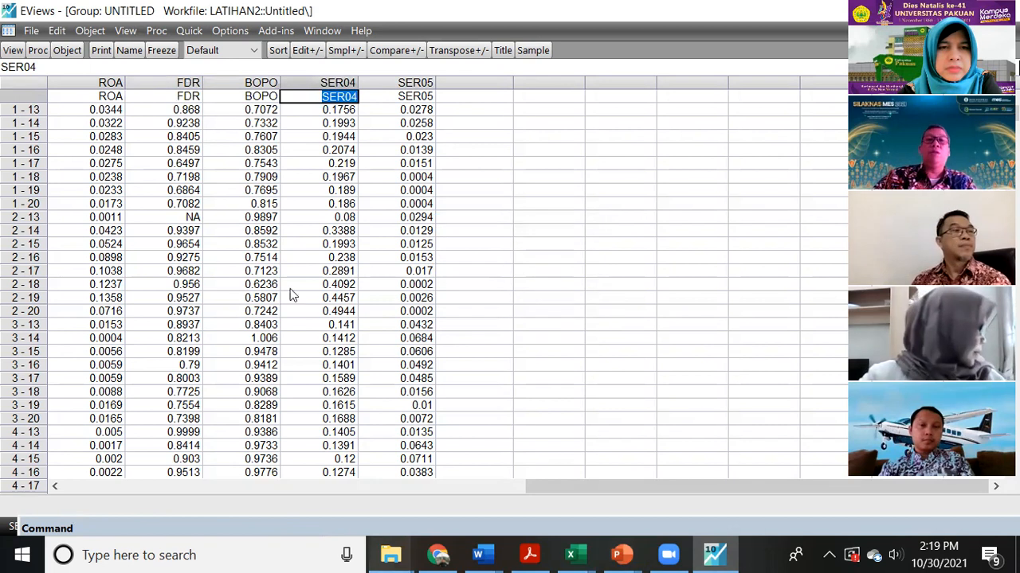
pyautogui.click(396, 98)
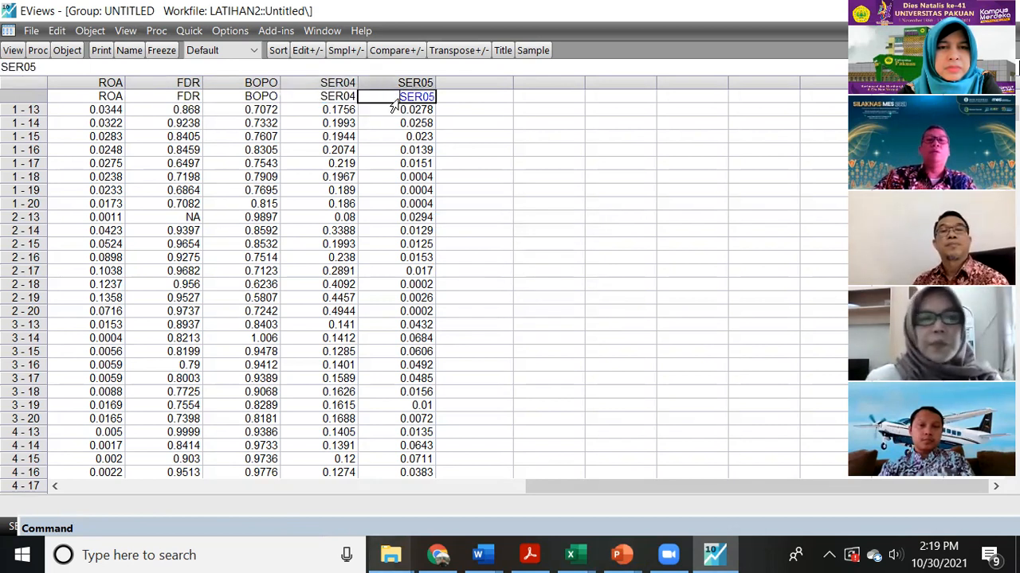
pyautogui.write('N')
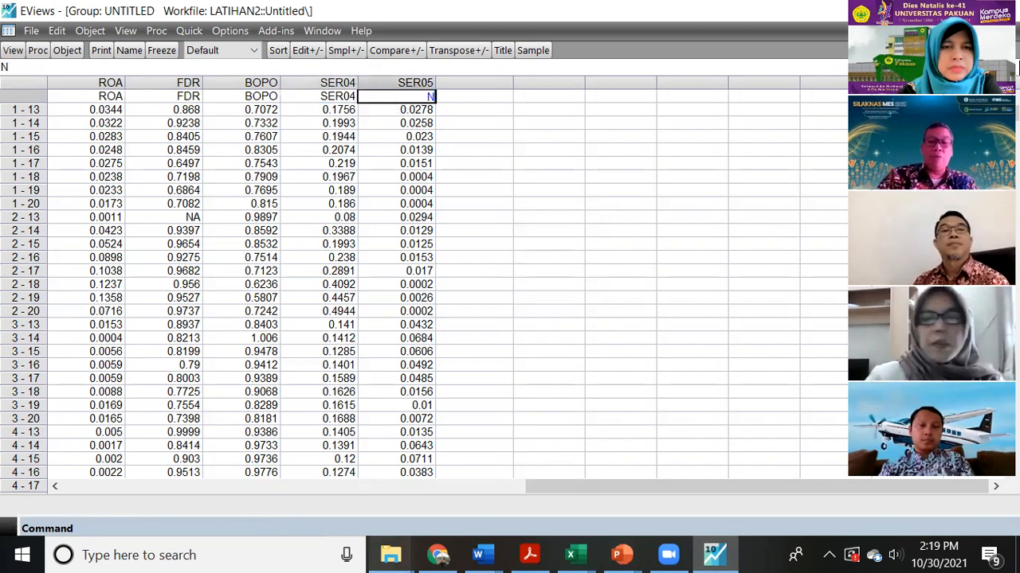
pyautogui.write('PF')
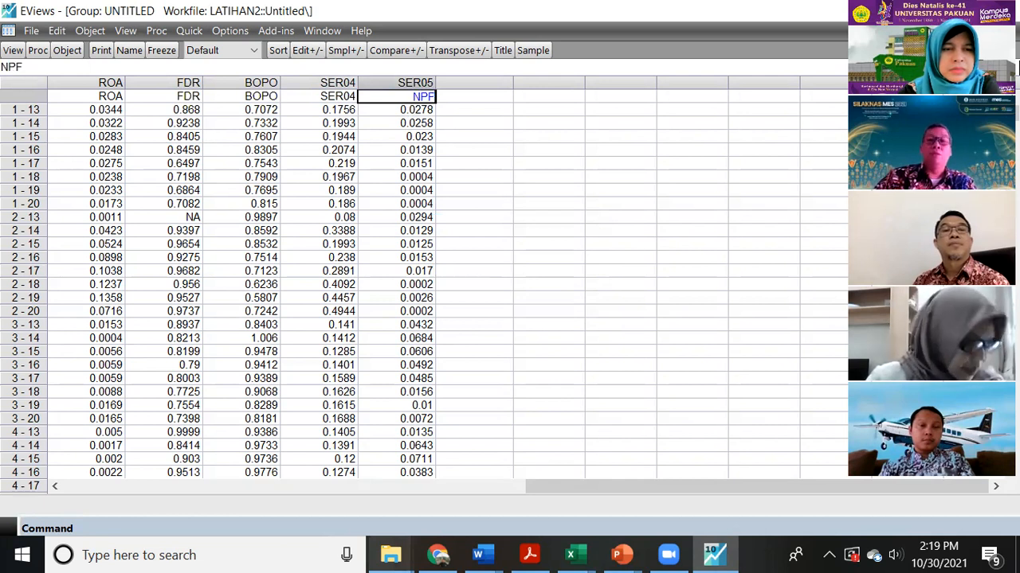
pyautogui.press('Return')
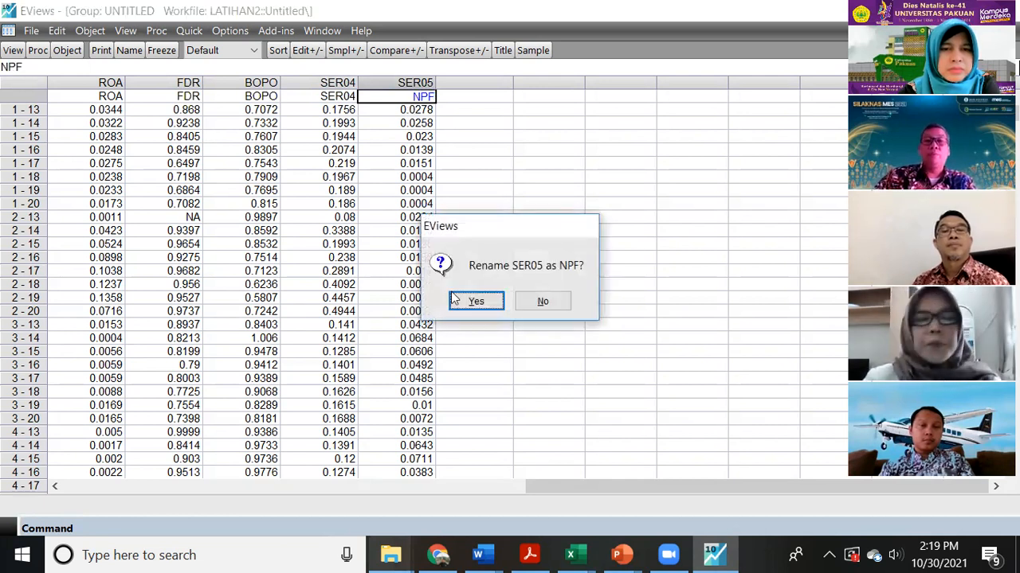
pyautogui.click(476, 301)
# Check the fourth data heading in the Data Ekonometrika workbook, then rename the fourth series, SER04, as CAR in EViews and accept the rename.
pyautogui.click(331, 96)
pyautogui.click(331, 95)
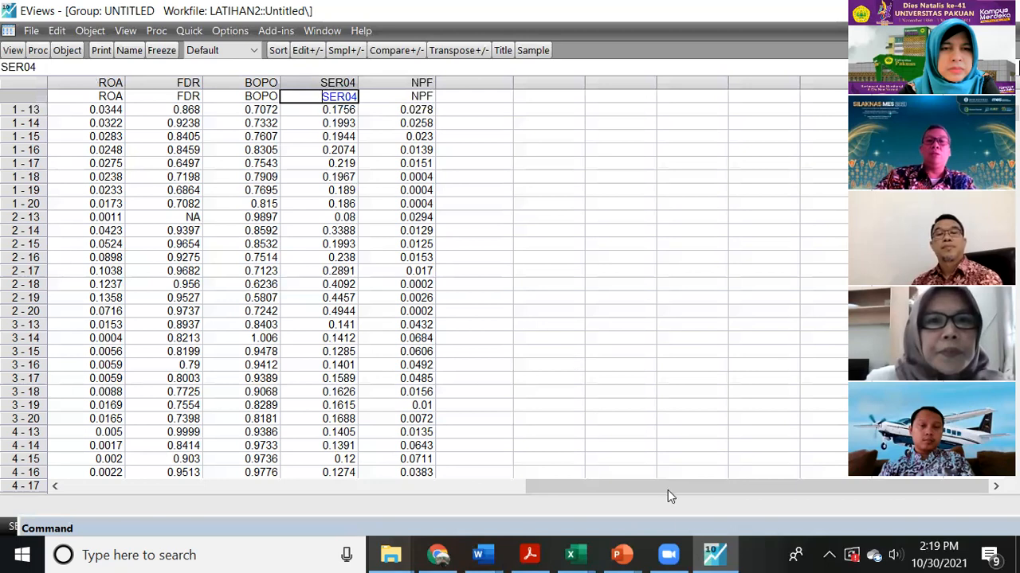
pyautogui.moveTo(575, 555)
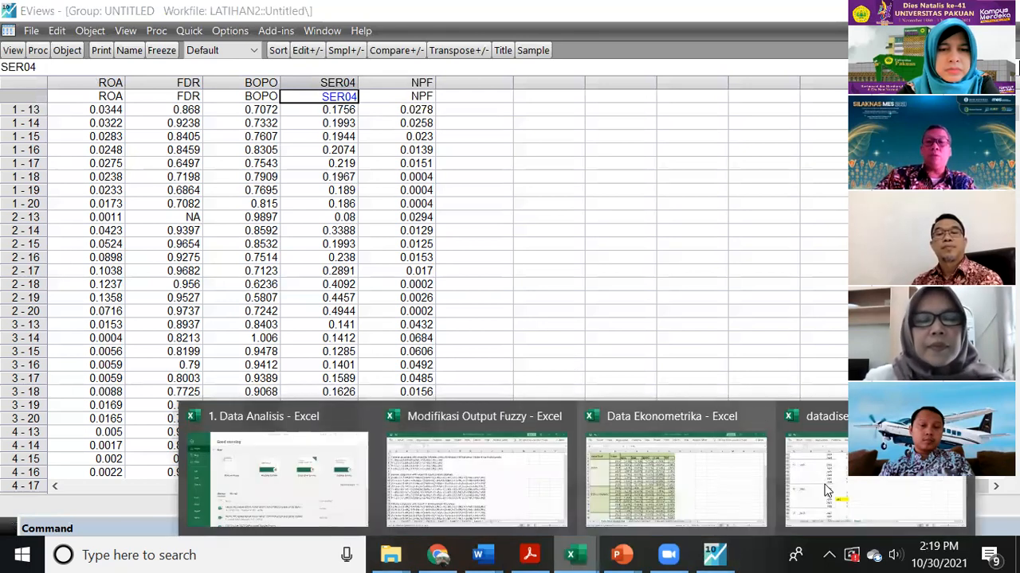
pyautogui.click(666, 488)
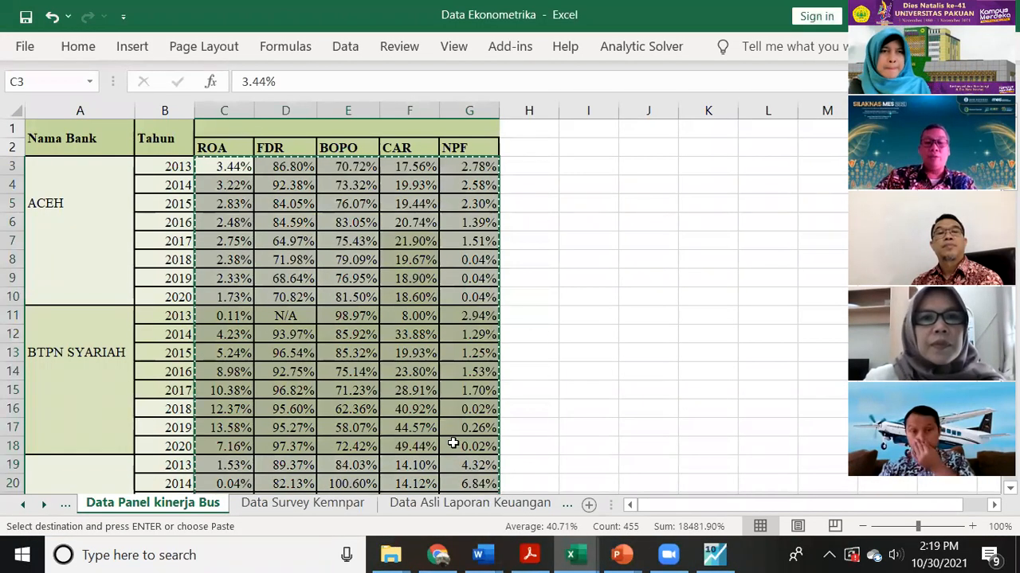
pyautogui.hotkey('alt', 'Tab')
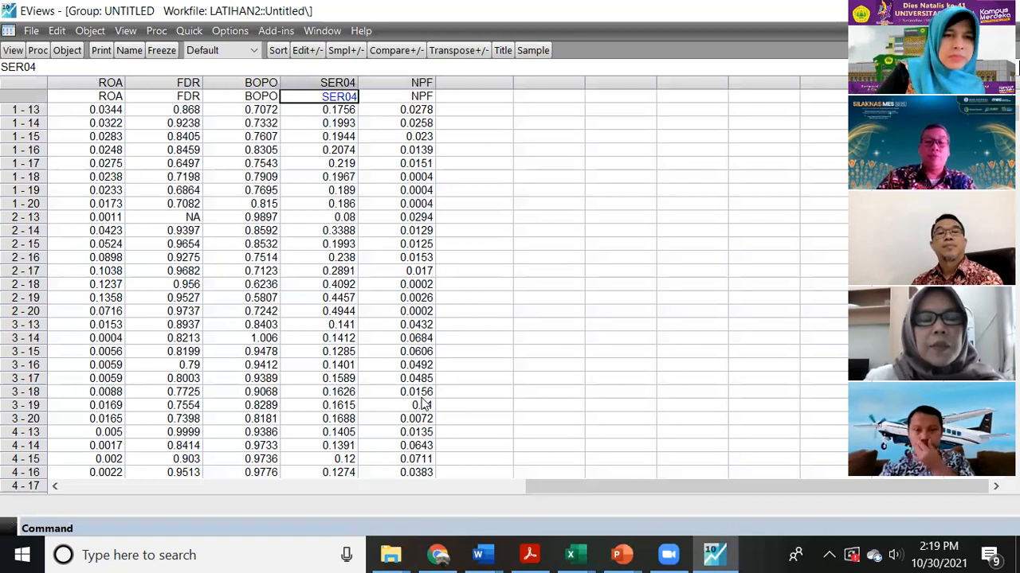
pyautogui.doubleClick(312, 101)
pyautogui.write('CAR')
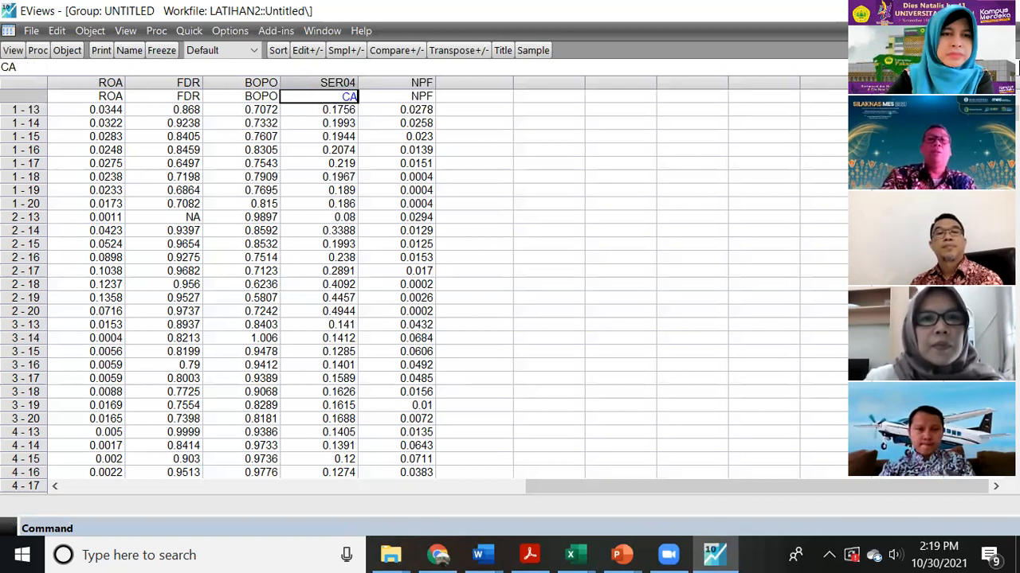
pyautogui.press('Return')
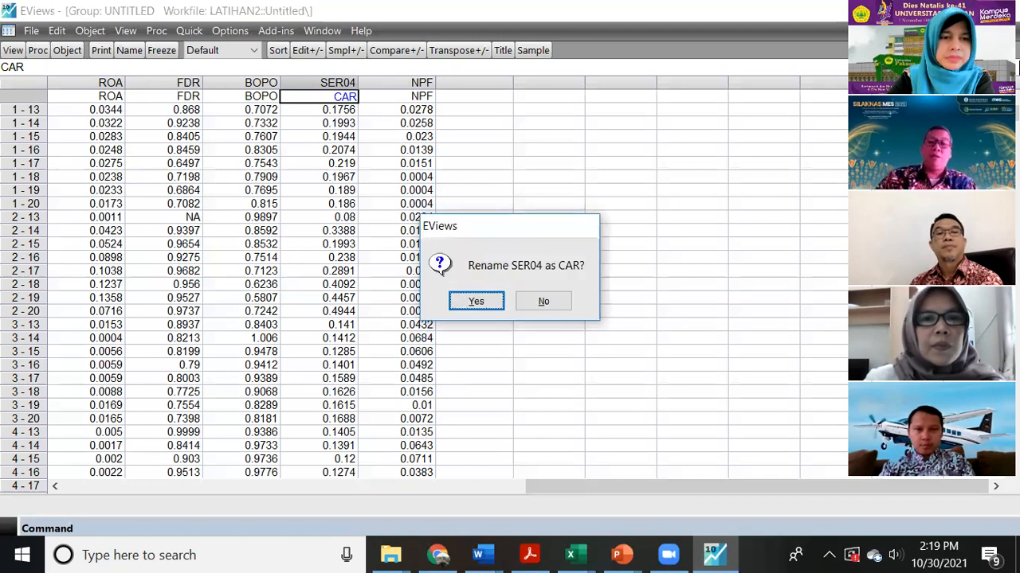
pyautogui.press('Return')
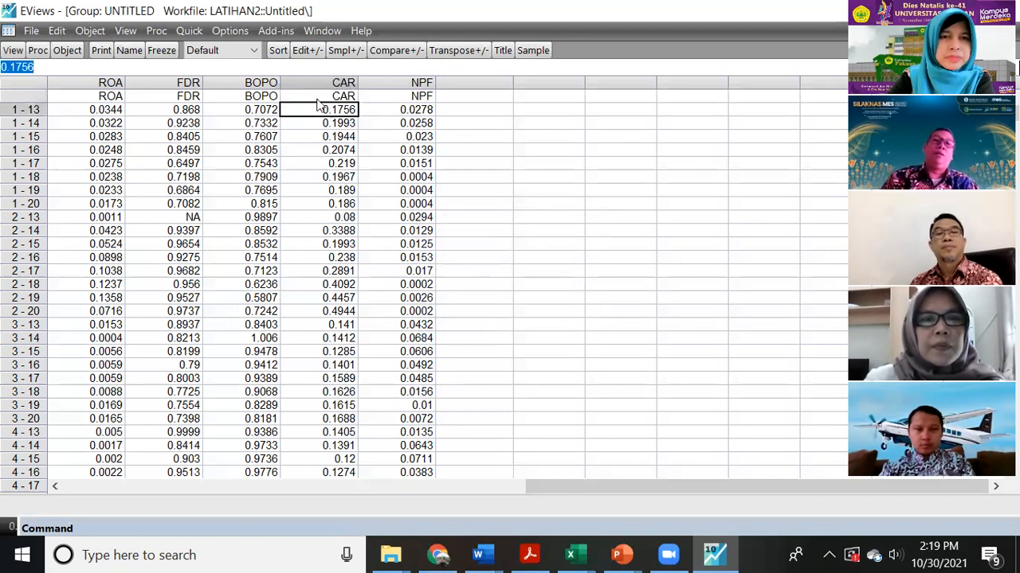
# Switch to the Data Ekonometrika workbook in Excel and copy the panel data together with its heading row, C2:G98.
pyautogui.click(585, 553)
pyautogui.click(669, 478)
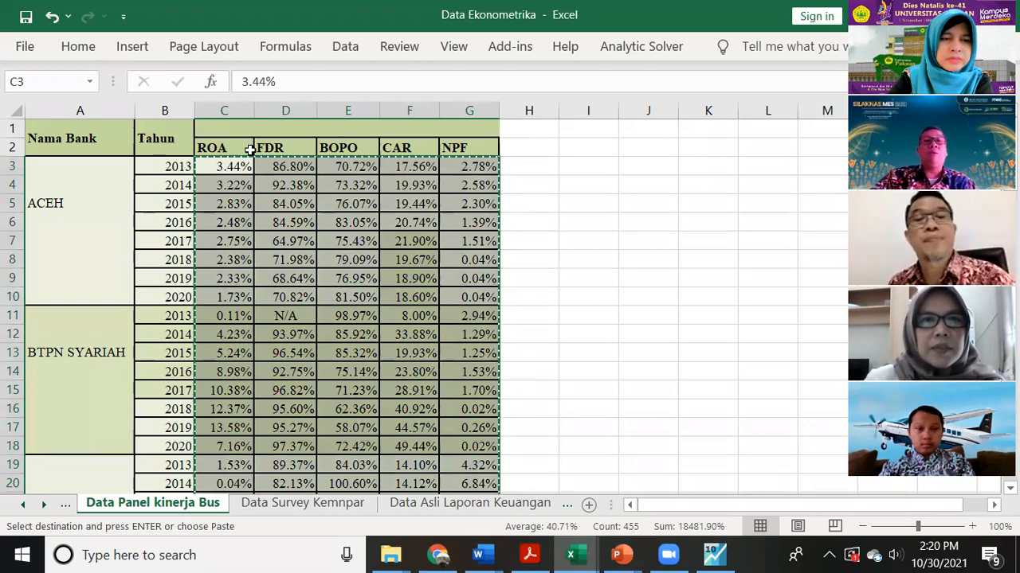
pyautogui.moveTo(229, 146); pyautogui.dragTo(458, 467)
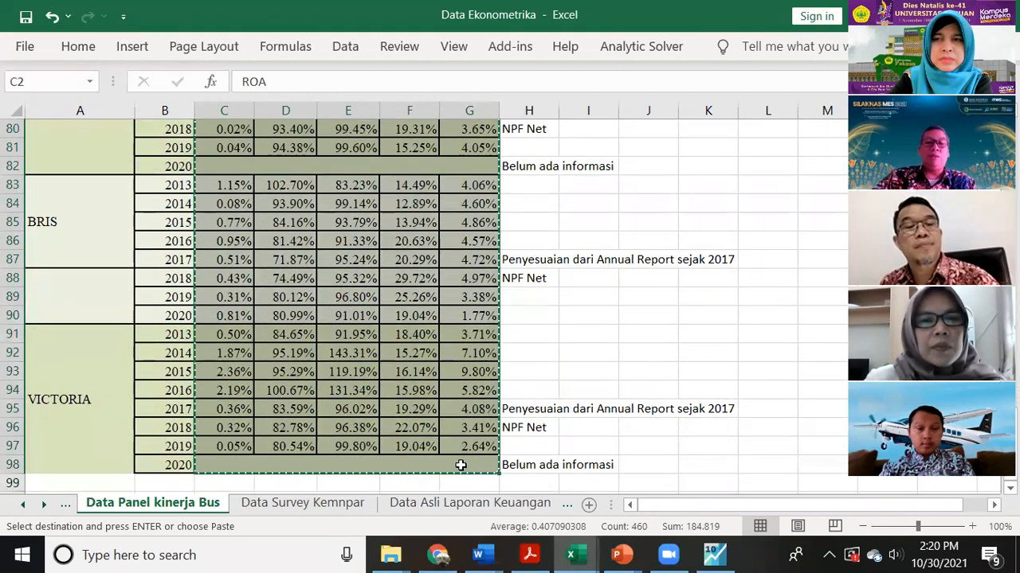
# Return to EViews and look through the group's observations bank by bank for missing values.
pyautogui.click(714, 555)
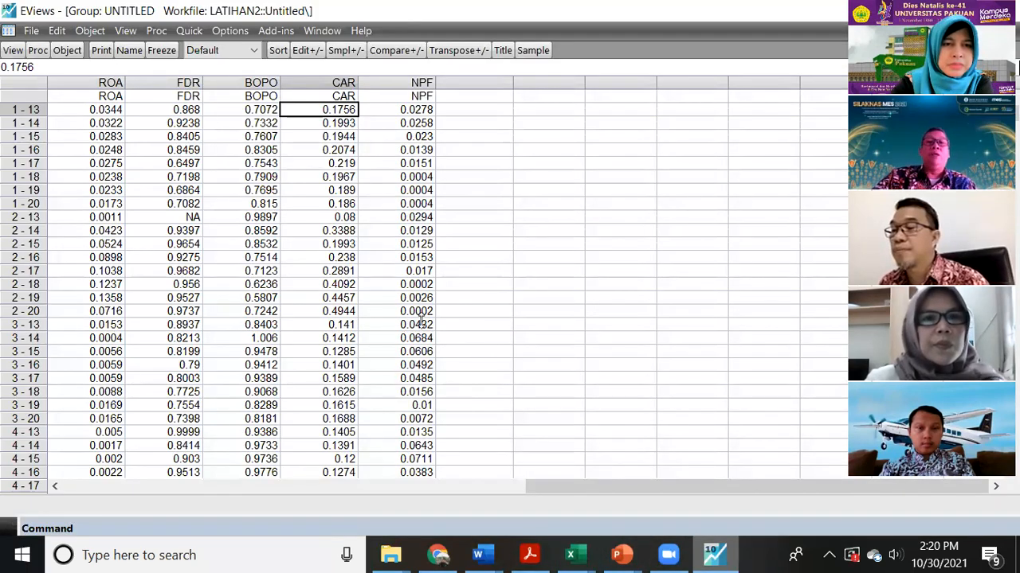
pyautogui.scroll(-1, 66, 243)
pyautogui.scroll(-1, 67, 243)
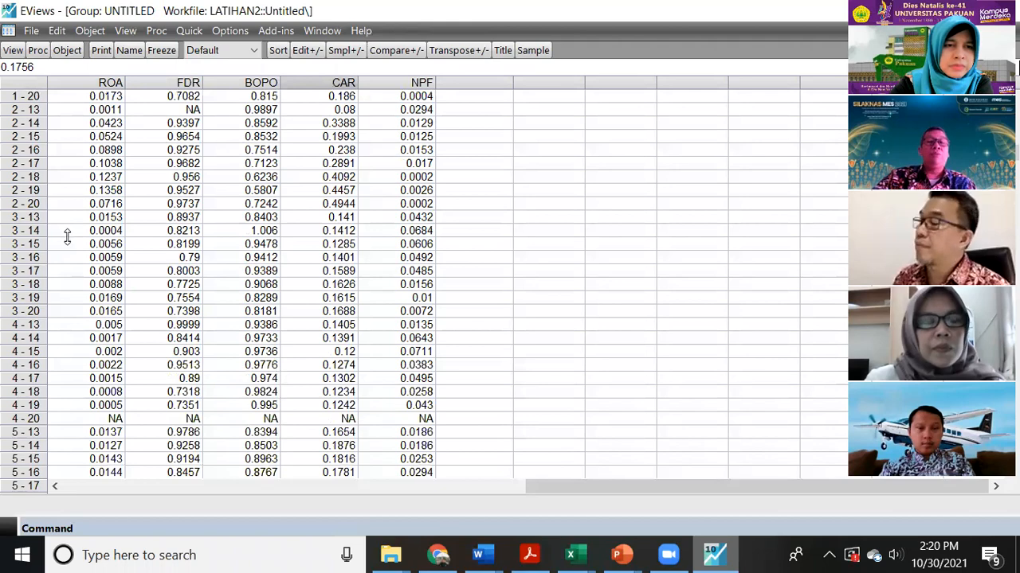
pyautogui.scroll(-1, 67, 238)
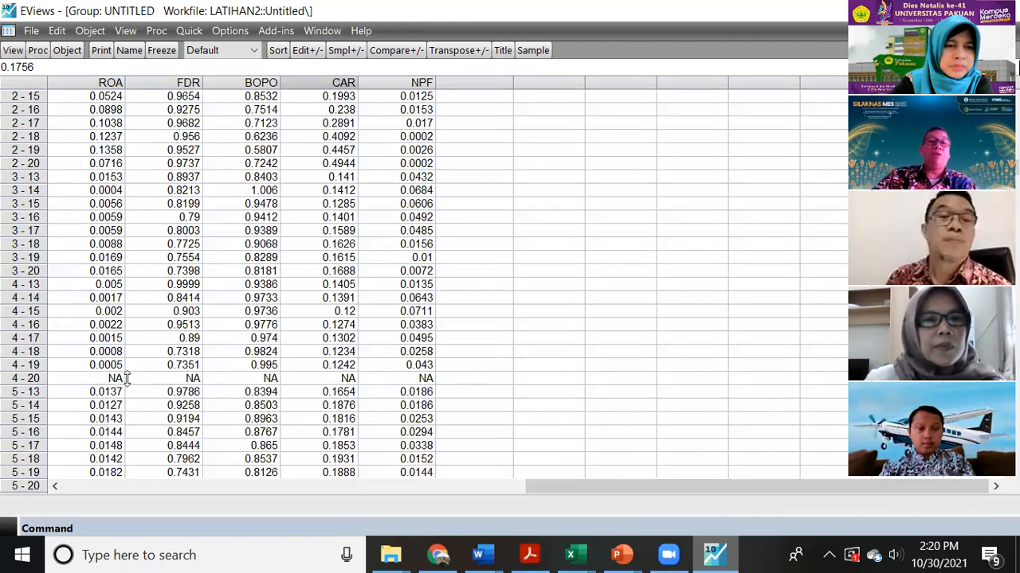
pyautogui.scroll(-5, 125, 380)
pyautogui.scroll(9, 204, 356)
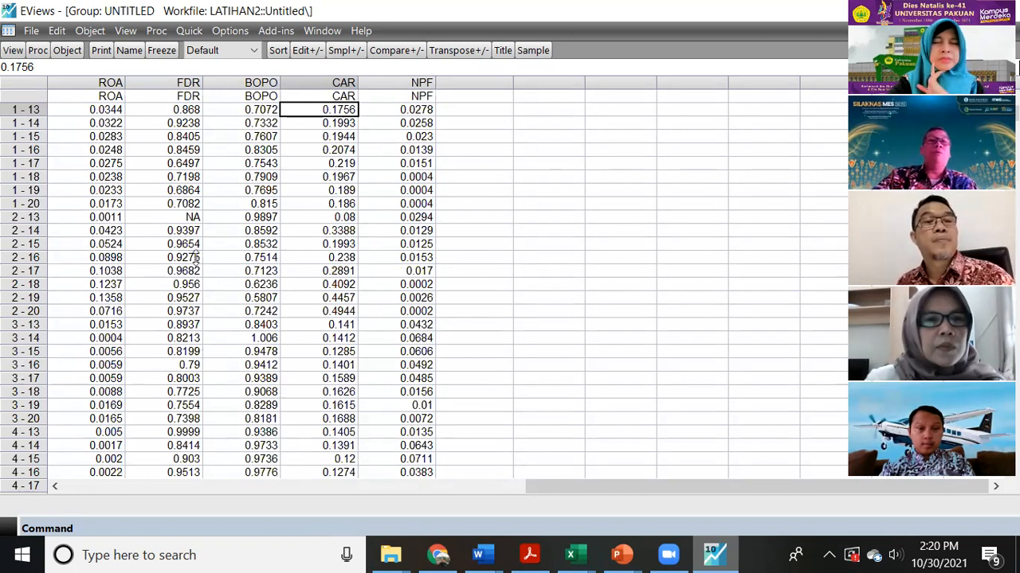
pyautogui.click(474, 284)
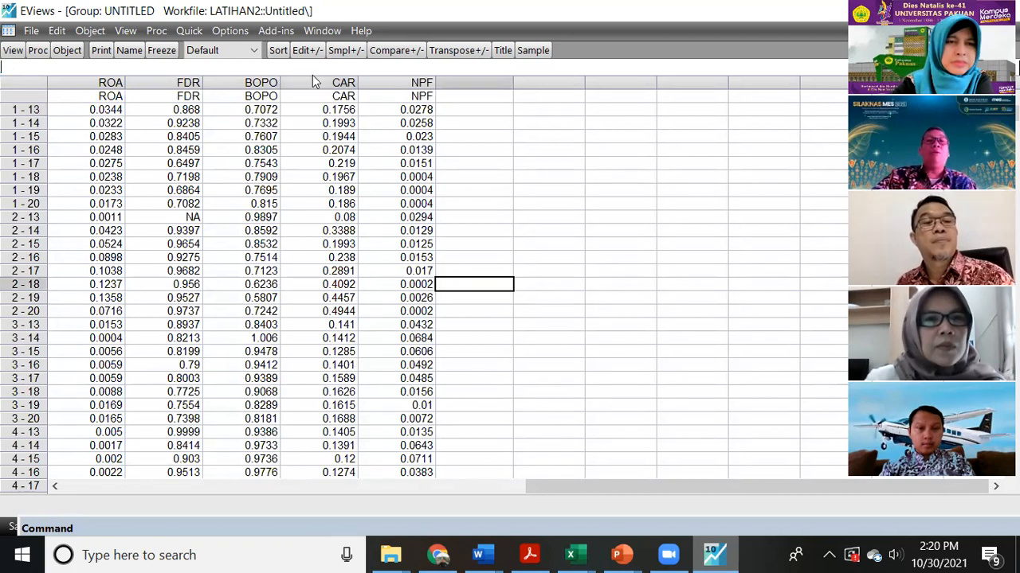
pyautogui.click(191, 35)
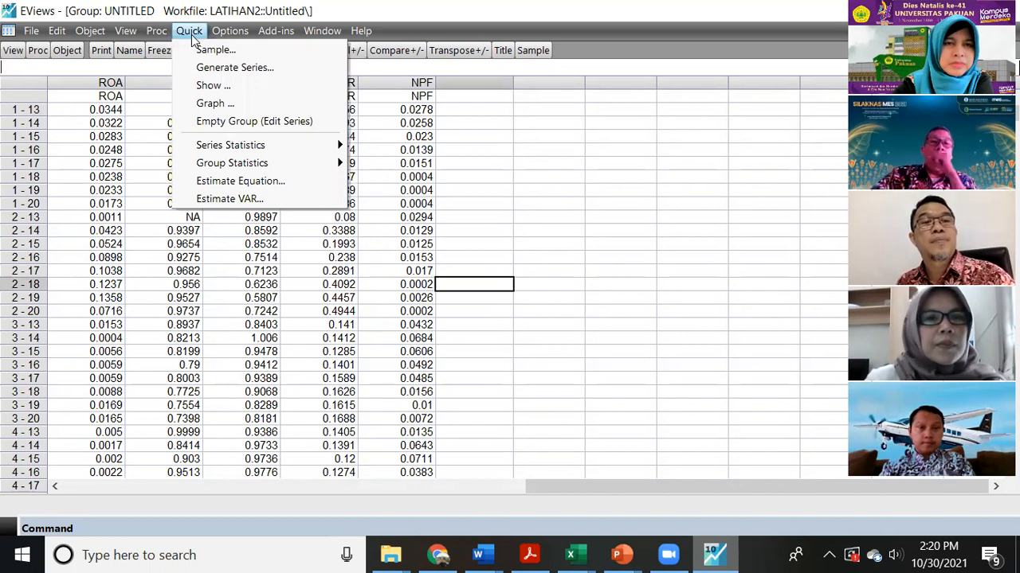
pyautogui.moveTo(156, 30)
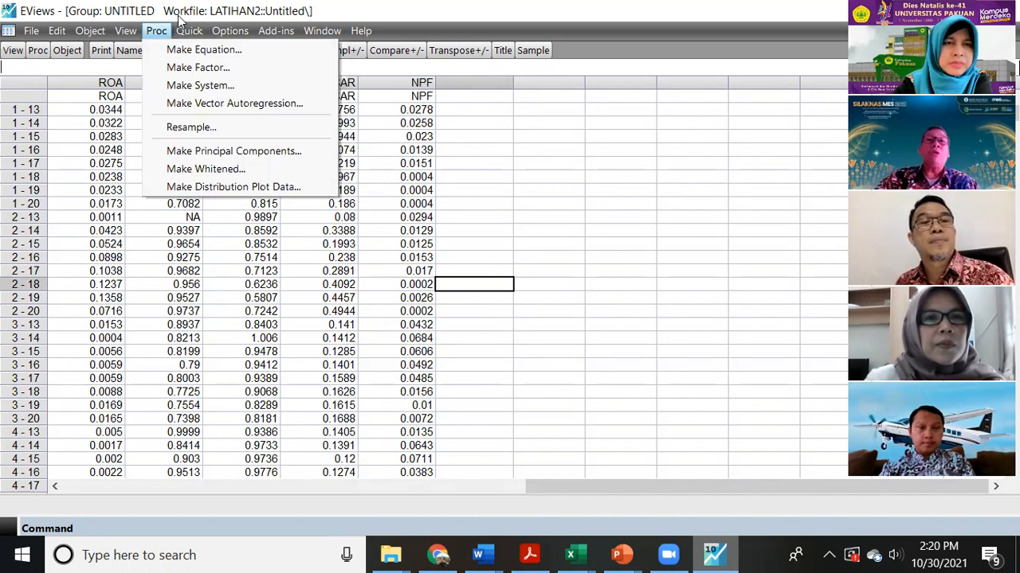
pyautogui.moveTo(190, 31)
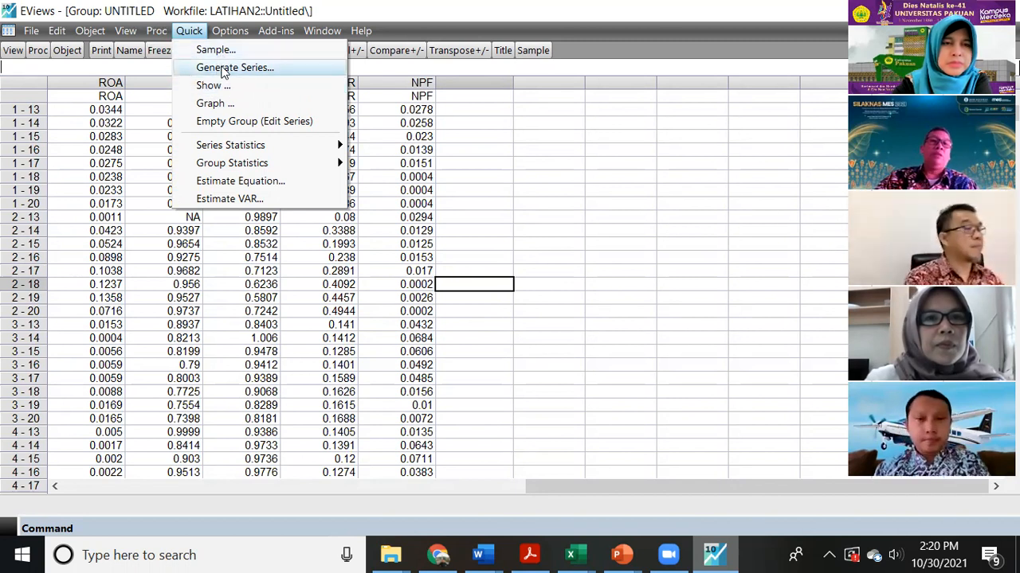
pyautogui.click(223, 69)
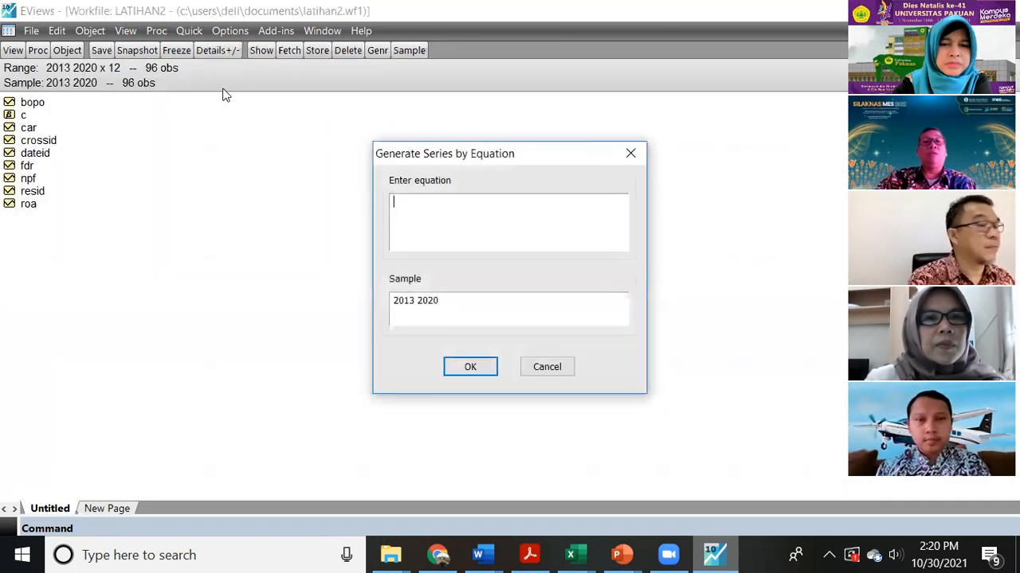
pyautogui.click(561, 368)
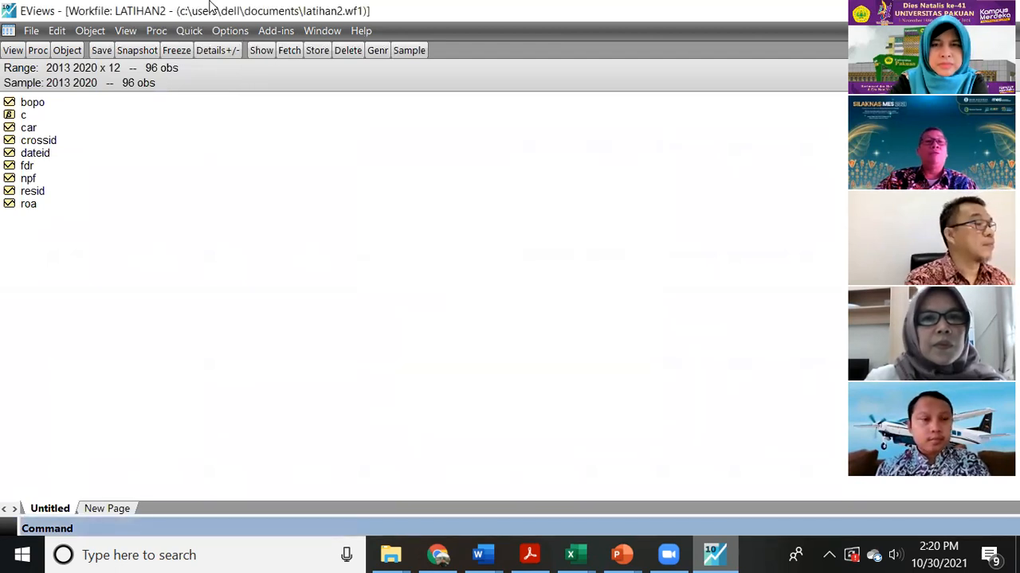
pyautogui.click(188, 31)
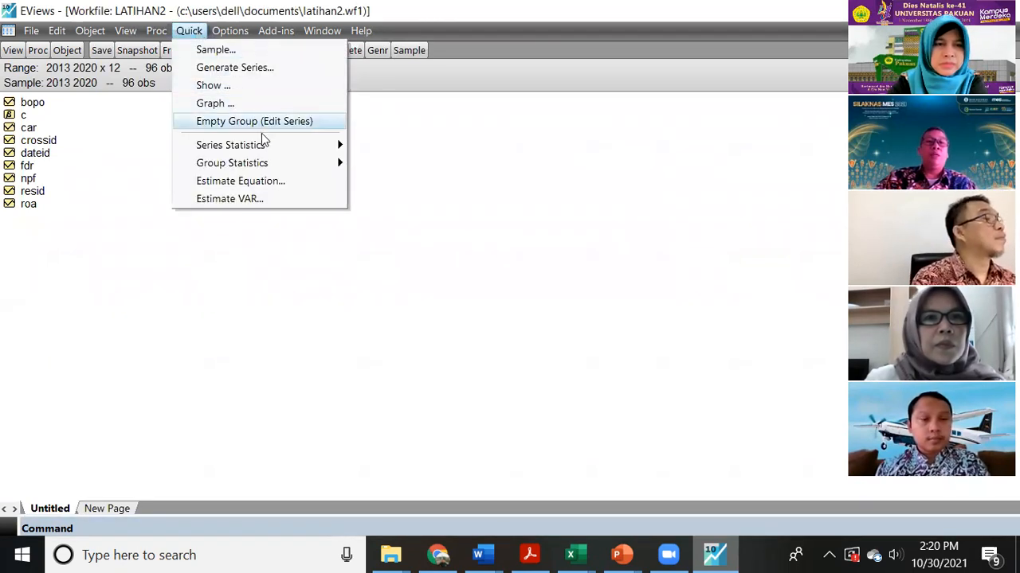
pyautogui.moveTo(261, 146)
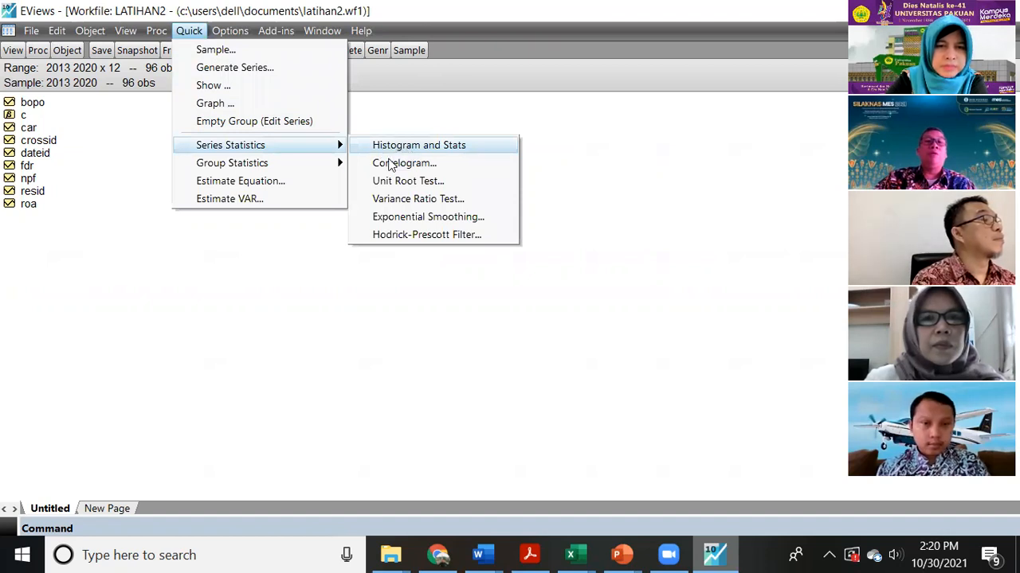
pyautogui.moveTo(324, 163)
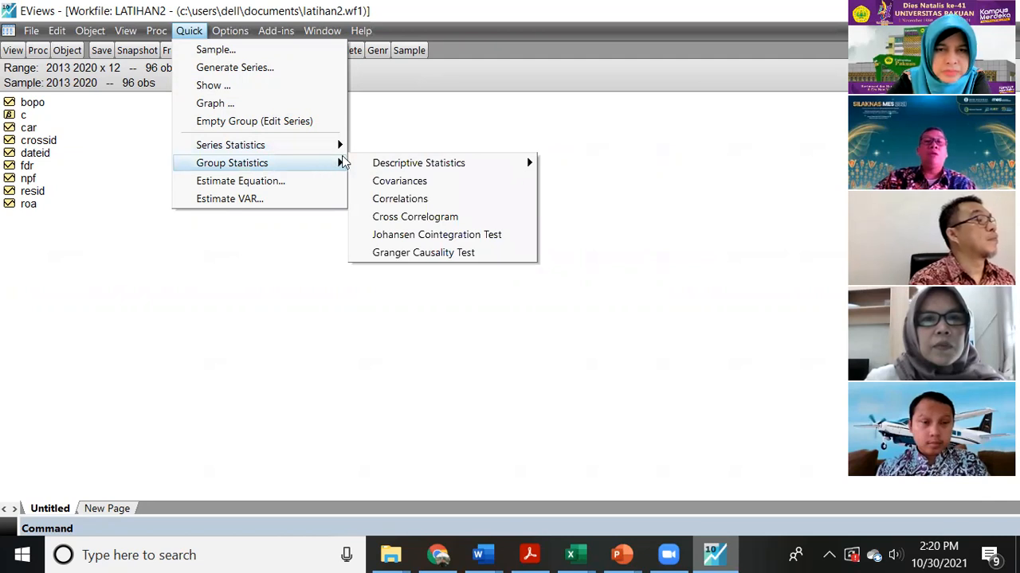
pyautogui.moveTo(463, 168)
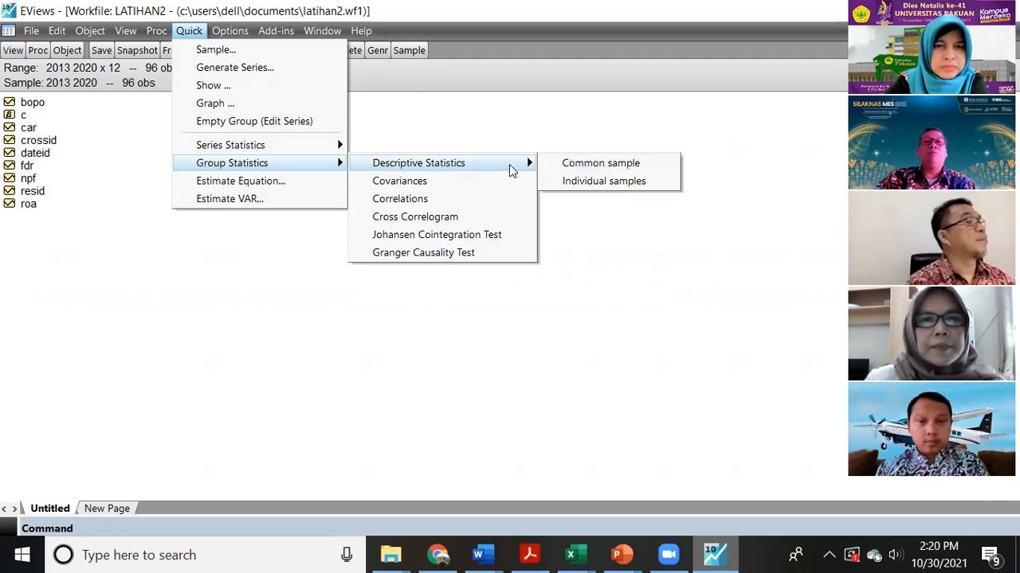
pyautogui.moveTo(291, 150)
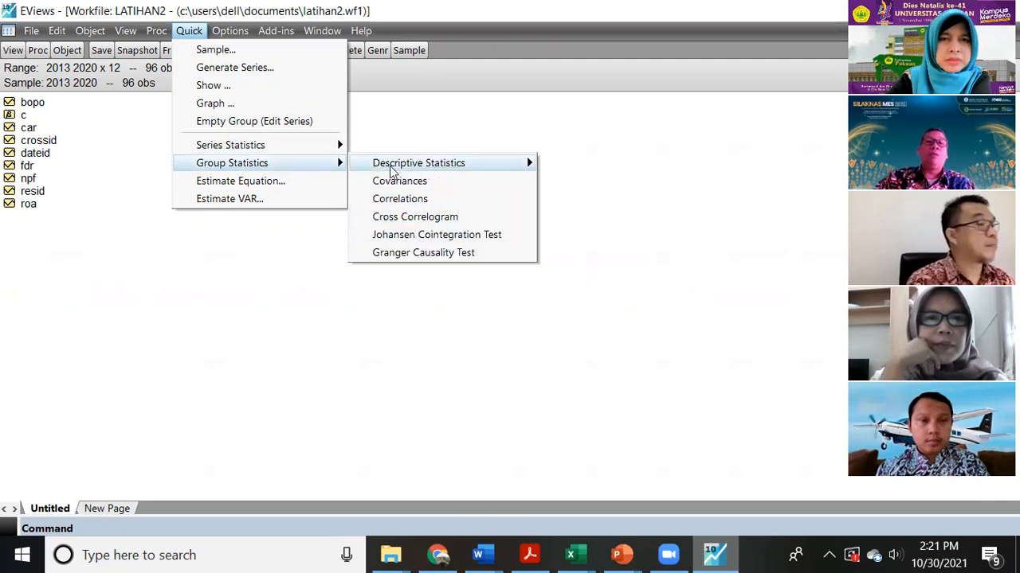
pyautogui.moveTo(414, 169)
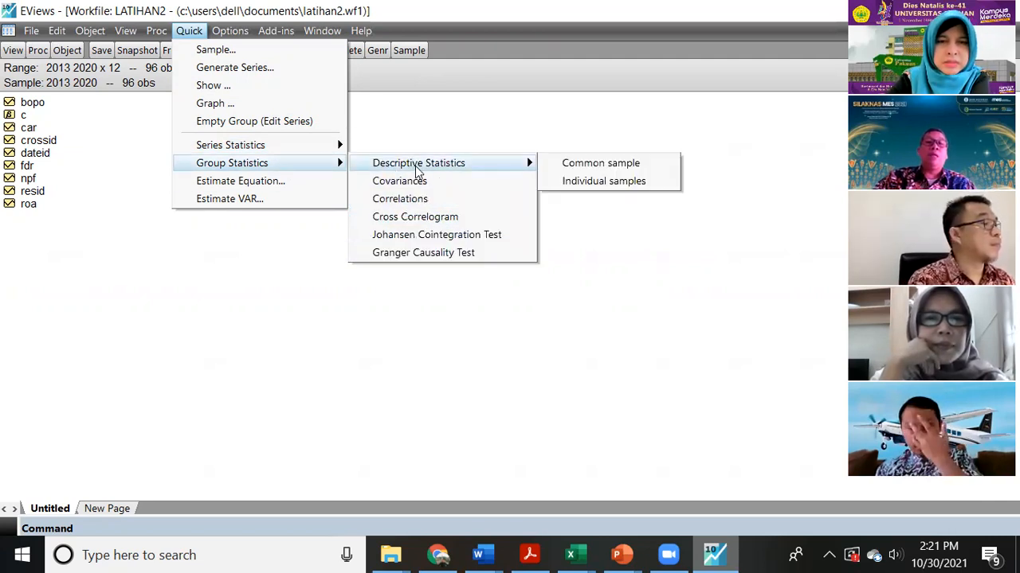
pyautogui.click(565, 174)
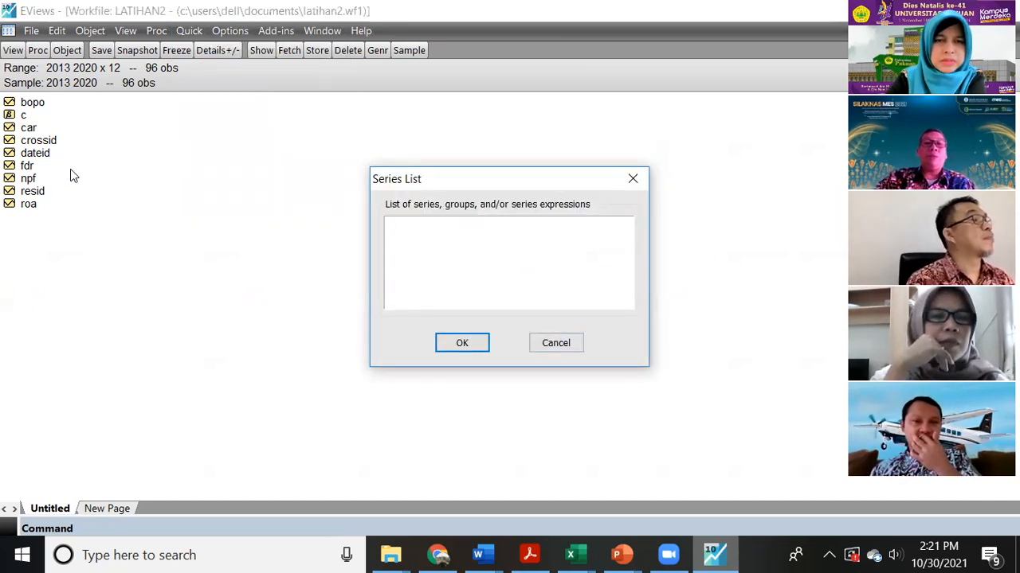
pyautogui.click(552, 343)
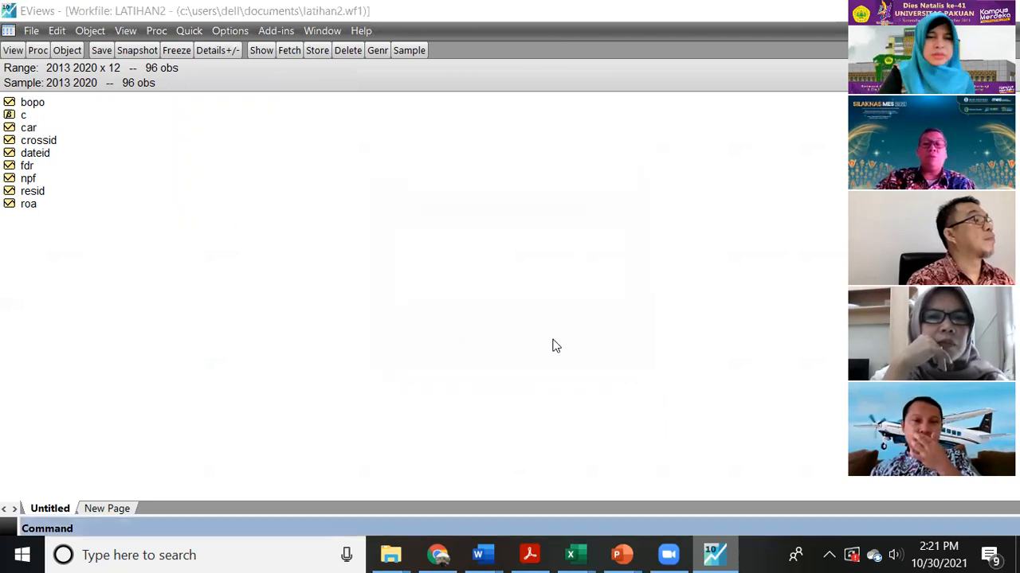
# Switch to the Data Ekonometrika workbook in Excel, clear the earlier copy selection and copy the headings ROA to NPF in C2:G2.
pyautogui.moveTo(575, 555)
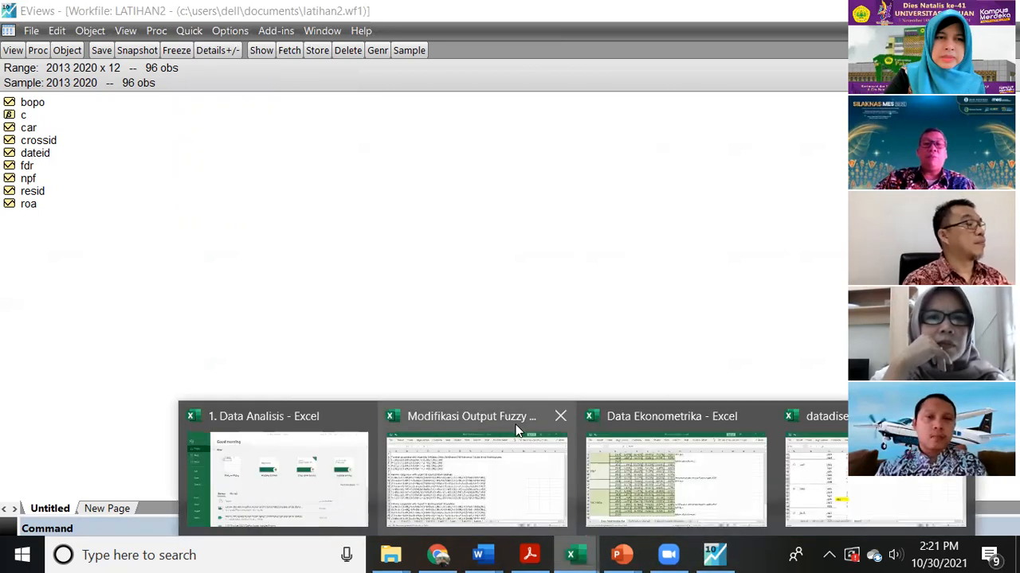
pyautogui.click(850, 482)
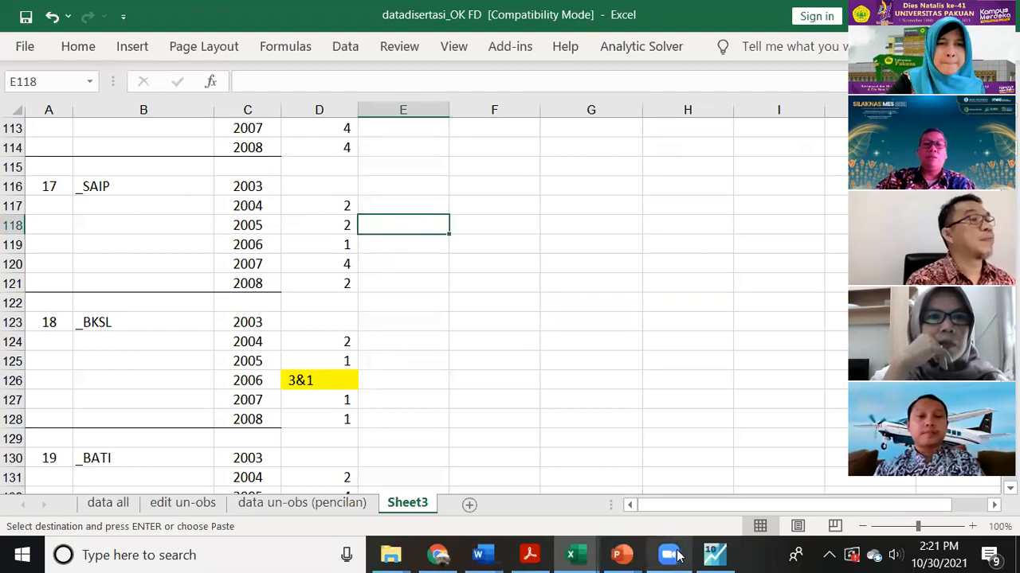
pyautogui.moveTo(577, 555)
pyautogui.click(640, 489)
pyautogui.scroll(10, 500, 390)
pyautogui.scroll(12, 500, 390)
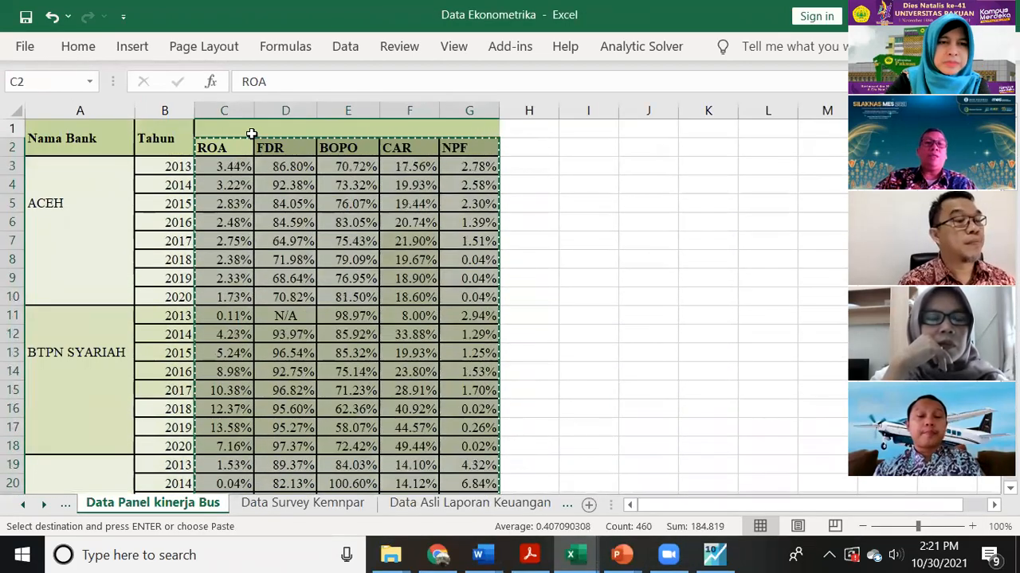
pyautogui.click(239, 147)
pyautogui.click(647, 166)
pyautogui.press('Escape')
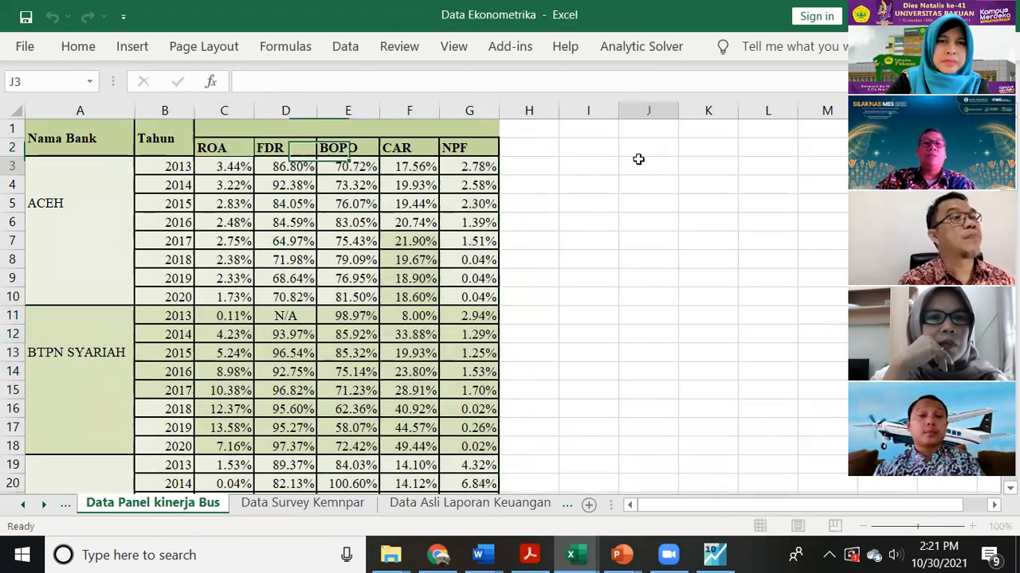
pyautogui.moveTo(200, 151); pyautogui.dragTo(453, 150)
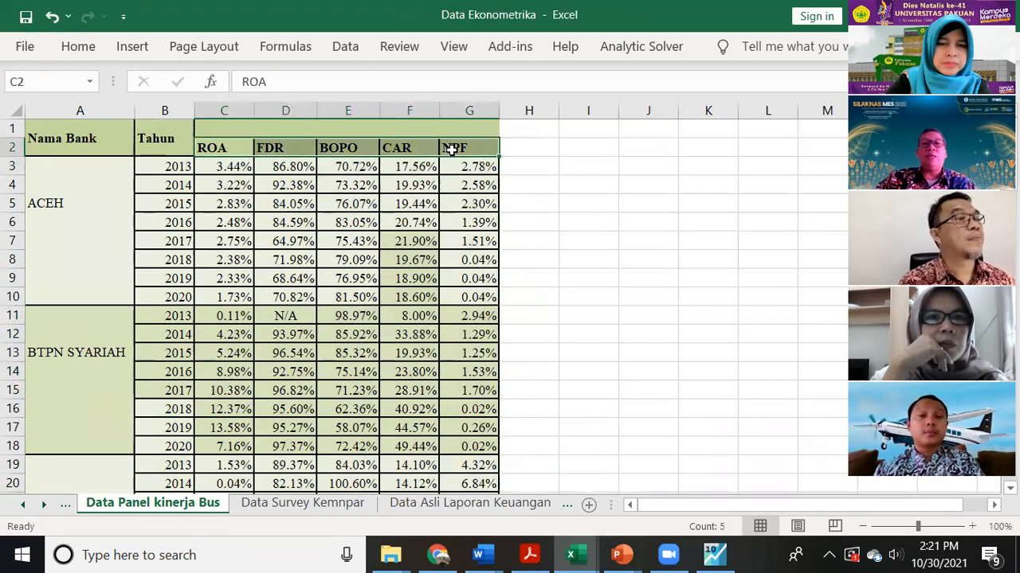
pyautogui.hotkey('ctrl', 'c')
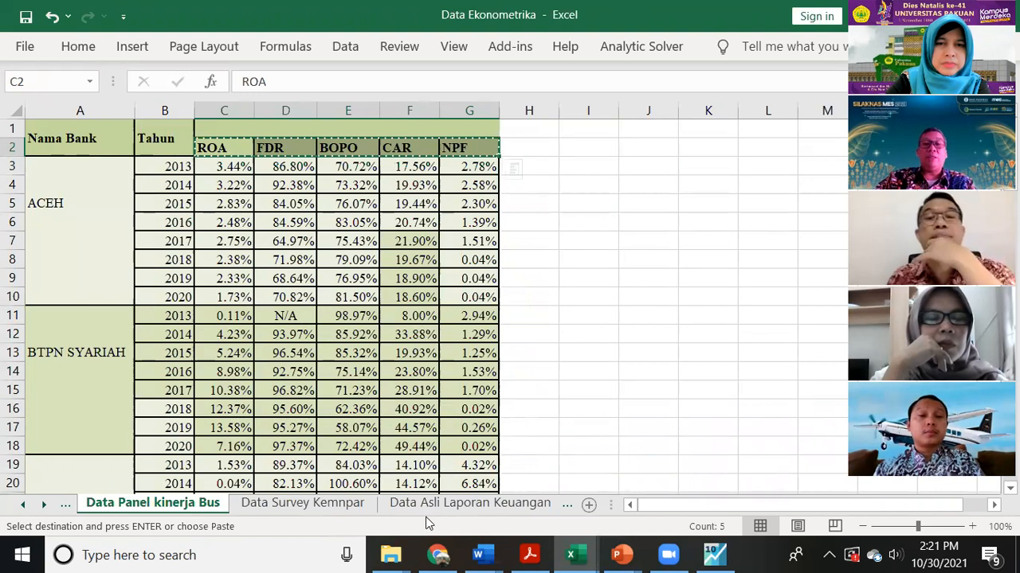
# Find Notepad on the computer and open it with a blank document.
pyautogui.click(247, 555)
pyautogui.write('NO')
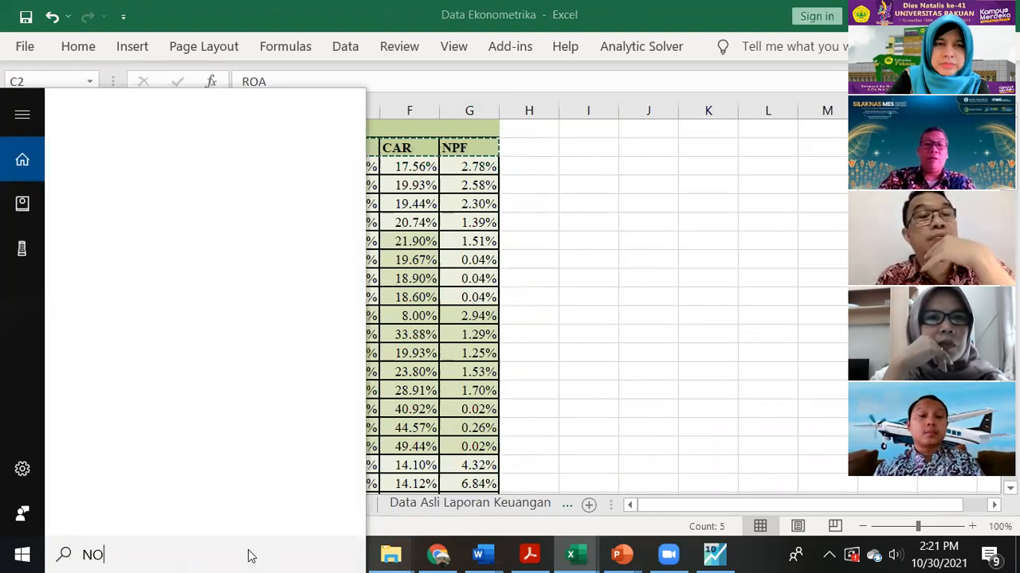
pyautogui.click(107, 186)
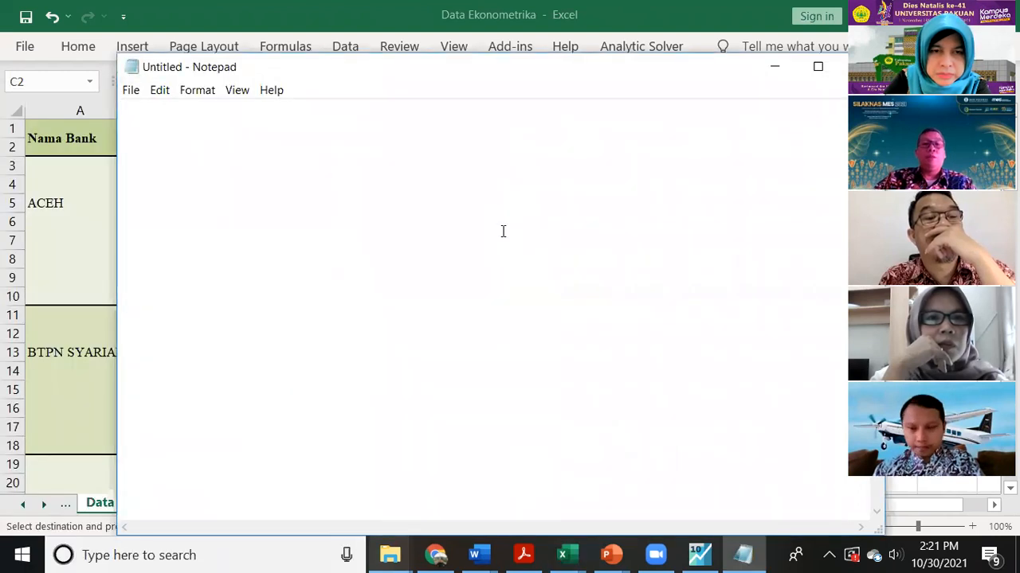
# Paste the copied headings into the blank Notepad document and close up the wide gaps between the names.
pyautogui.hotkey('ctrl', 'v')
pyautogui.click(182, 109)
pyautogui.press('BackSpace')
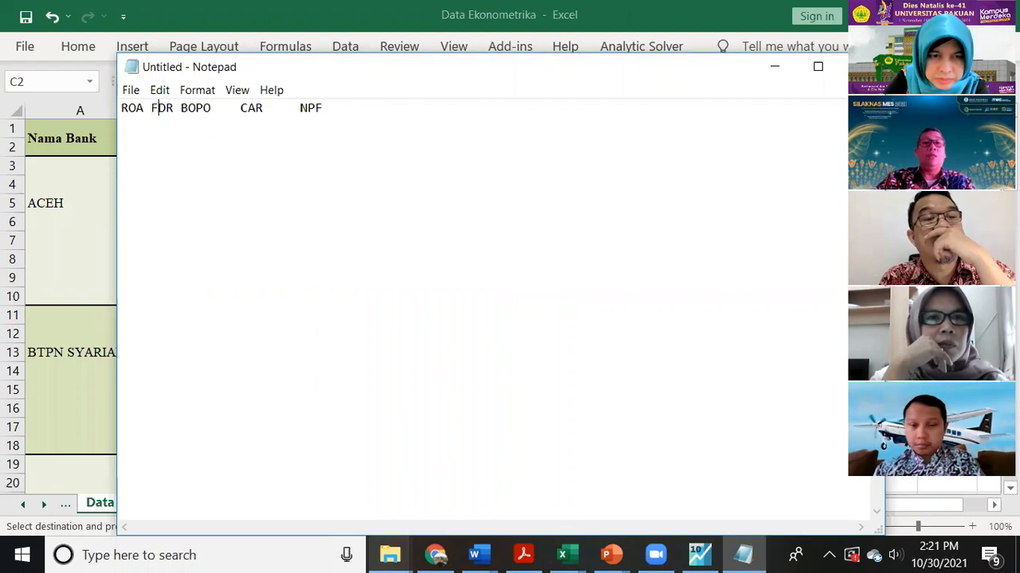
pyautogui.press('BackSpace')
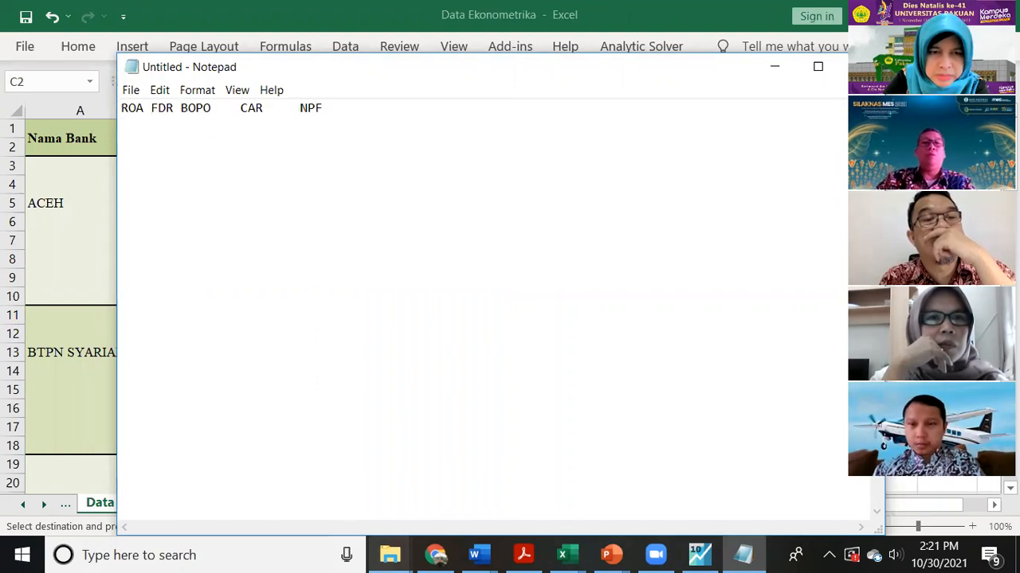
pyautogui.press('BackSpace')
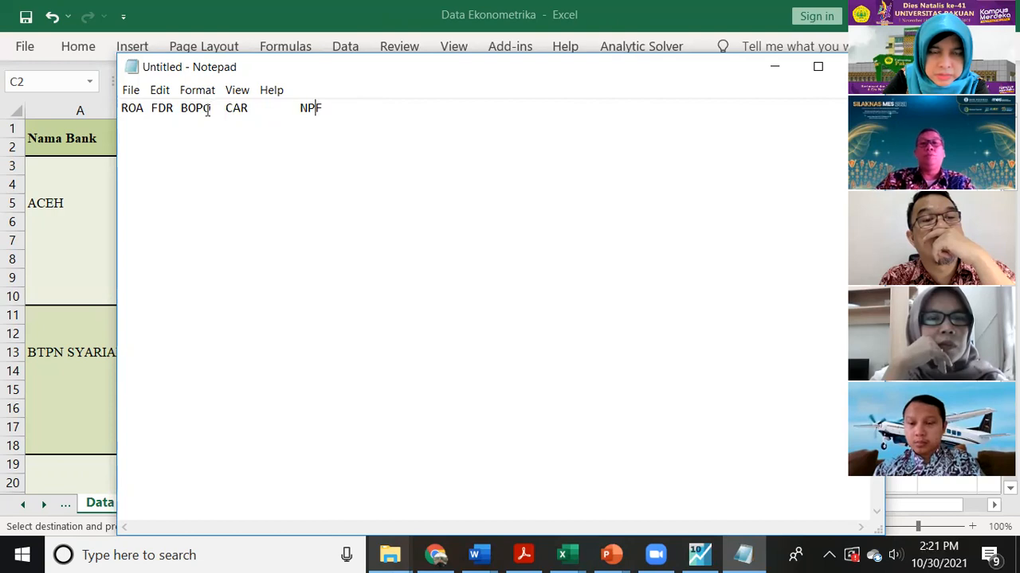
pyautogui.press('BackSpace')
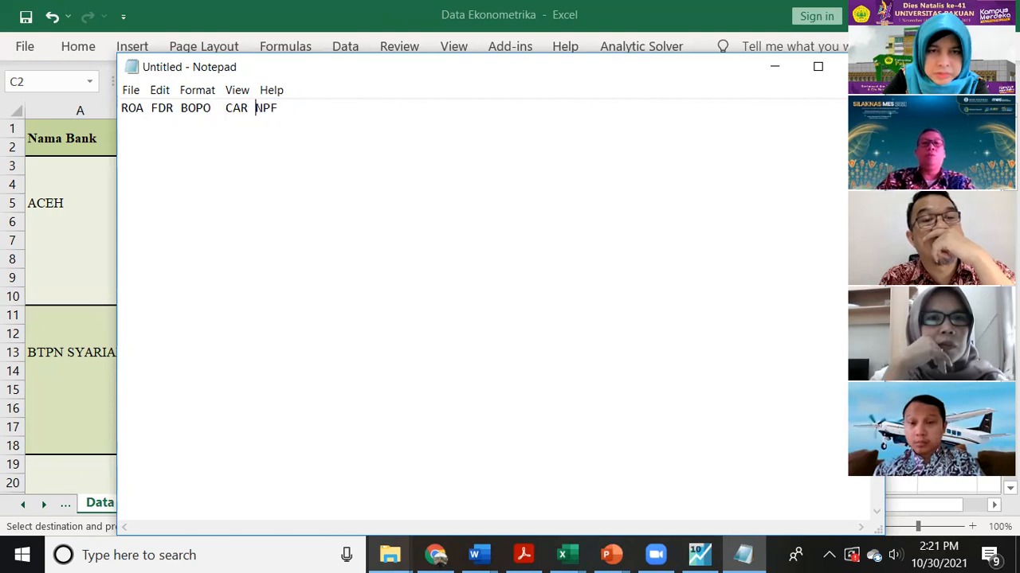
# Remove the extra space before CAR and copy the whole line ROA FDR BOPO CAR NPF.
pyautogui.moveTo(292, 115); pyautogui.dragTo(125, 112)
pyautogui.hotkey('ctrl', 'c')
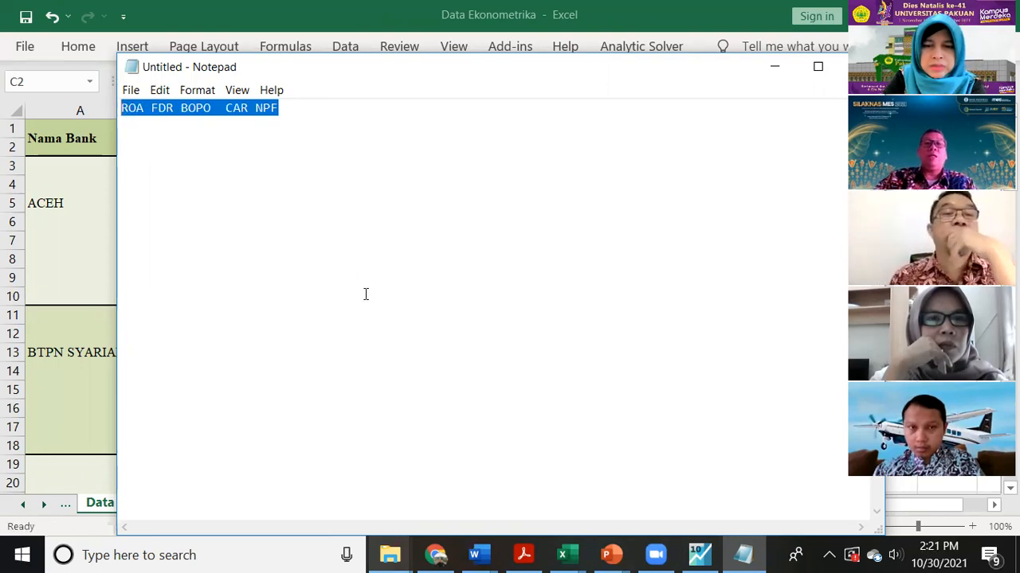
pyautogui.click(225, 111)
pyautogui.press('BackSpace')
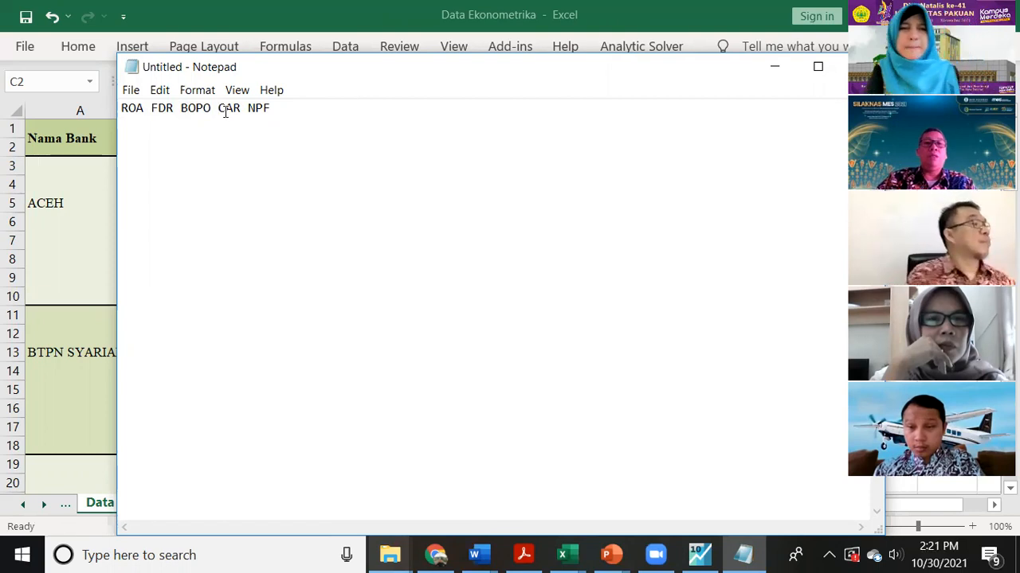
pyautogui.moveTo(266, 109); pyautogui.dragTo(100, 109)
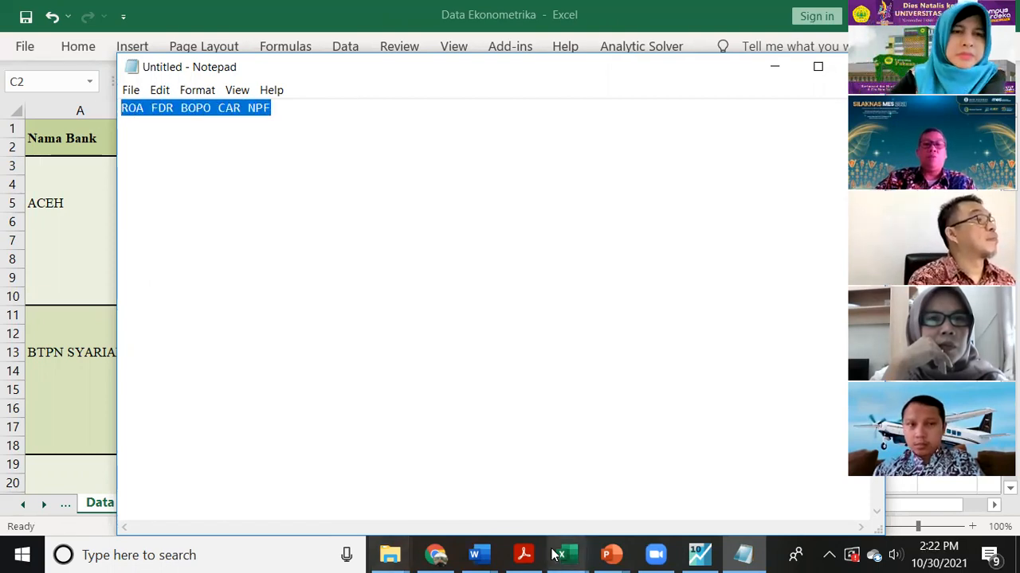
# Switch to EViews, start common-sample group descriptive statistics and paste ROA FDR BOPO CAR NPF as the series list.
pyautogui.click(478, 556)
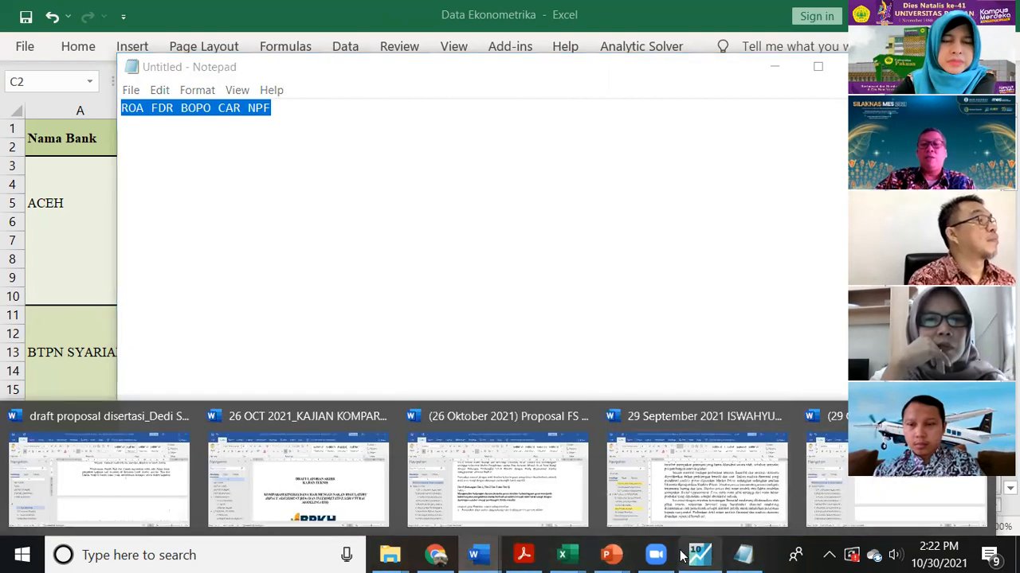
pyautogui.click(699, 555)
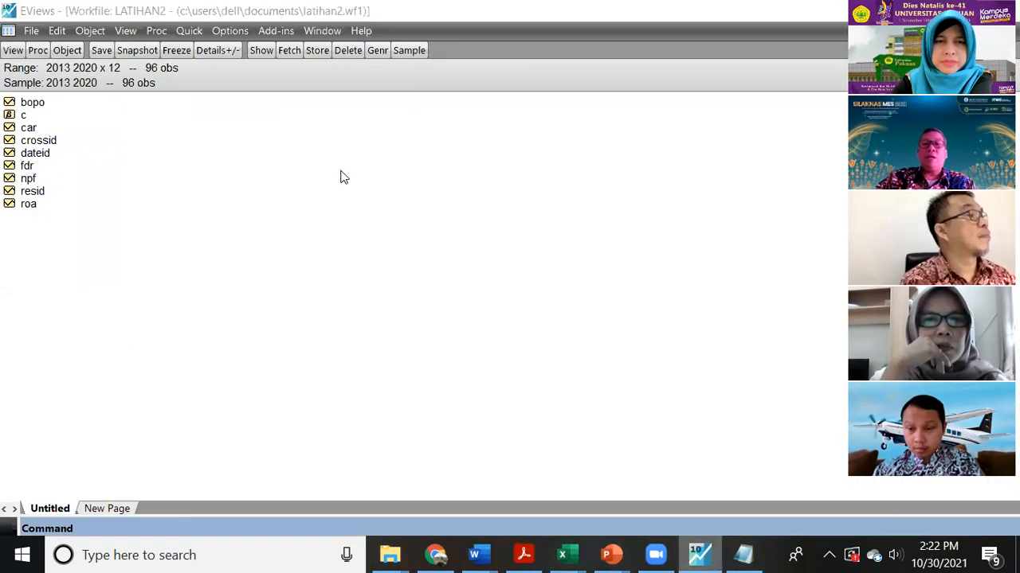
pyautogui.click(186, 32)
pyautogui.moveTo(273, 164)
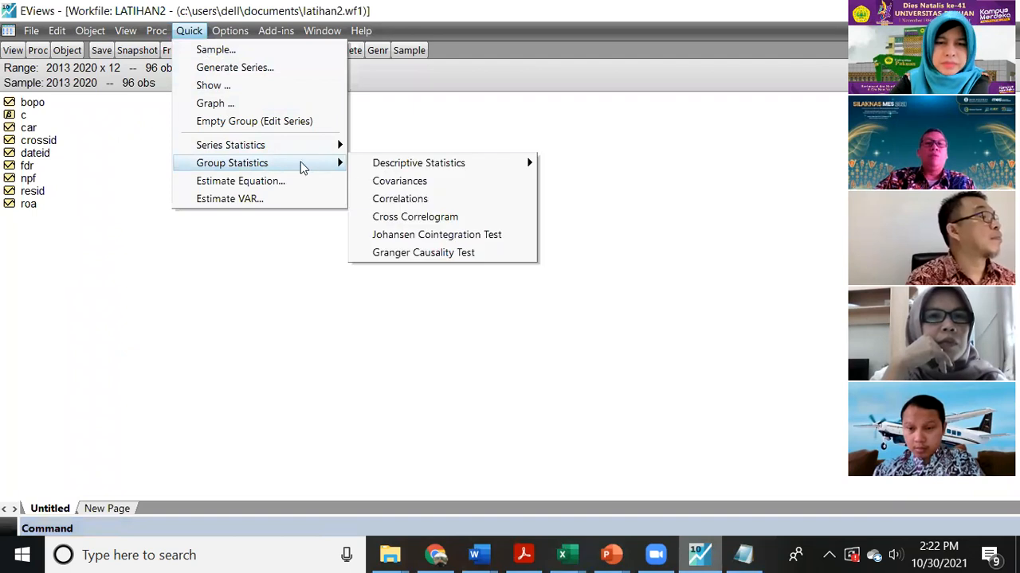
pyautogui.moveTo(412, 165)
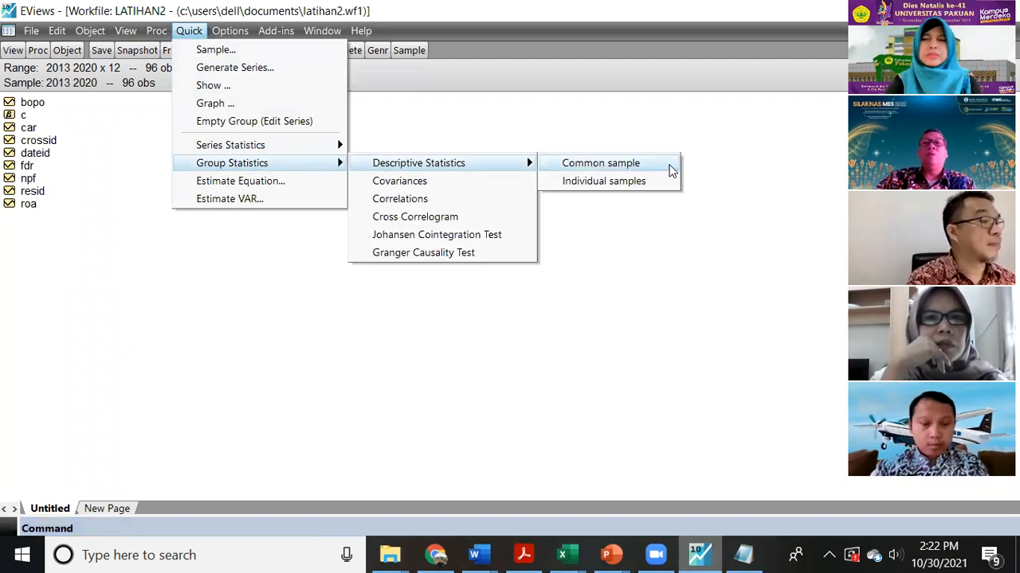
pyautogui.click(670, 167)
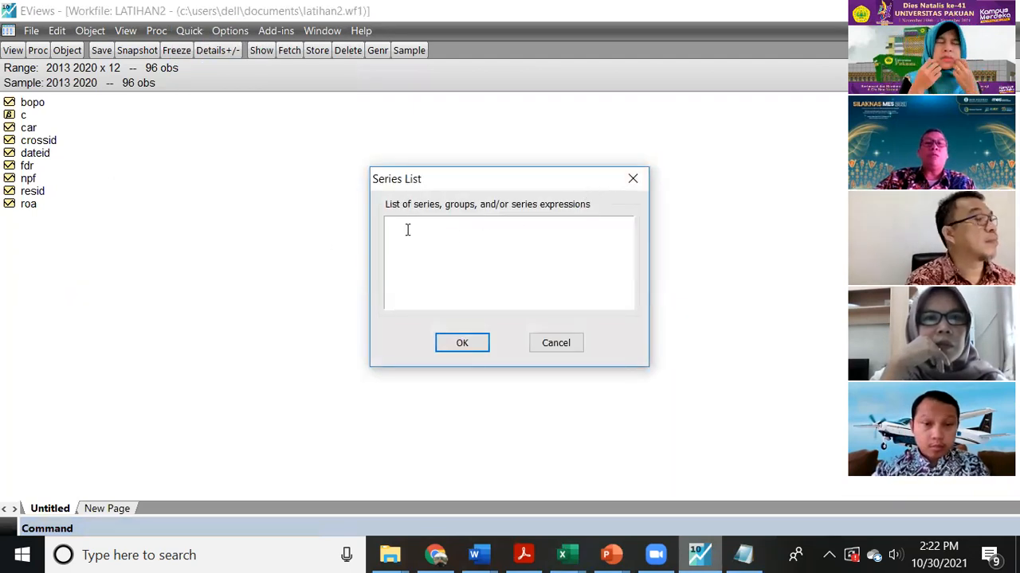
pyautogui.hotkey('ctrl', 'v')
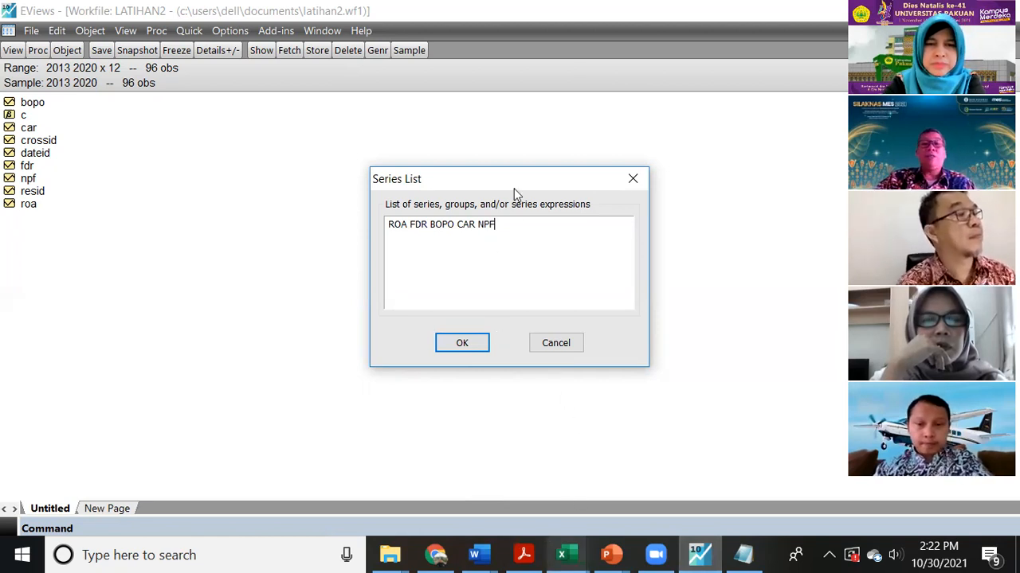
# Replace the series list with the headings copied directly from Excel, delete the gap before FDR, and cancel the series list.
pyautogui.moveTo(507, 225); pyautogui.dragTo(335, 242)
pyautogui.press('Delete')
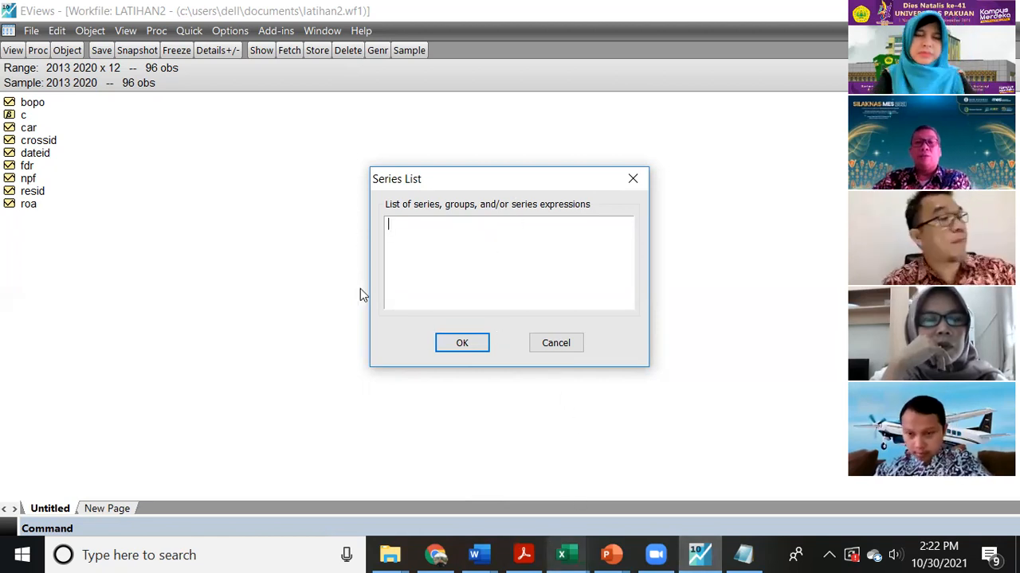
pyautogui.moveTo(561, 556)
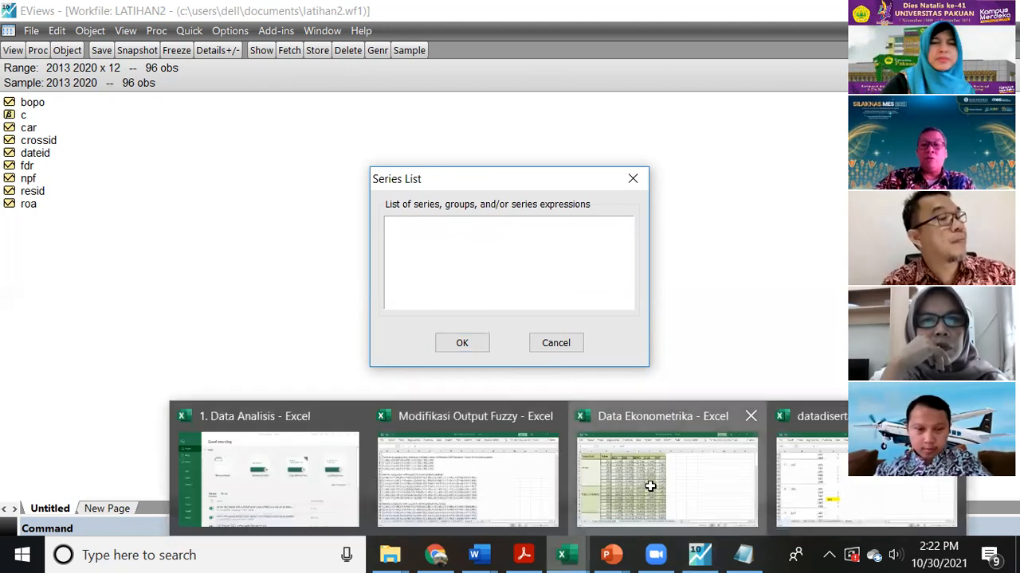
pyautogui.click(648, 485)
pyautogui.hotkey('ctrl', 'c')
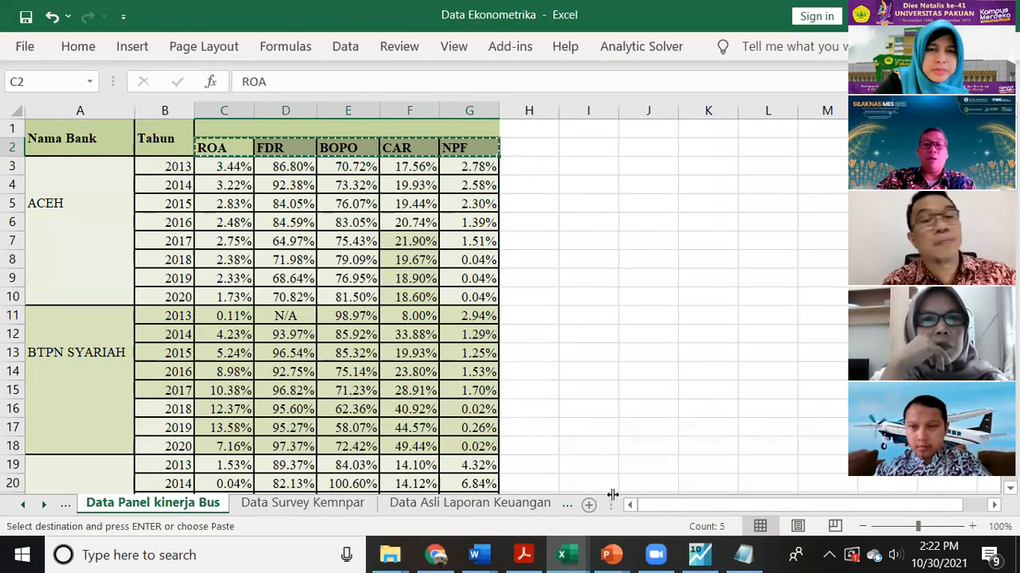
pyautogui.click(707, 555)
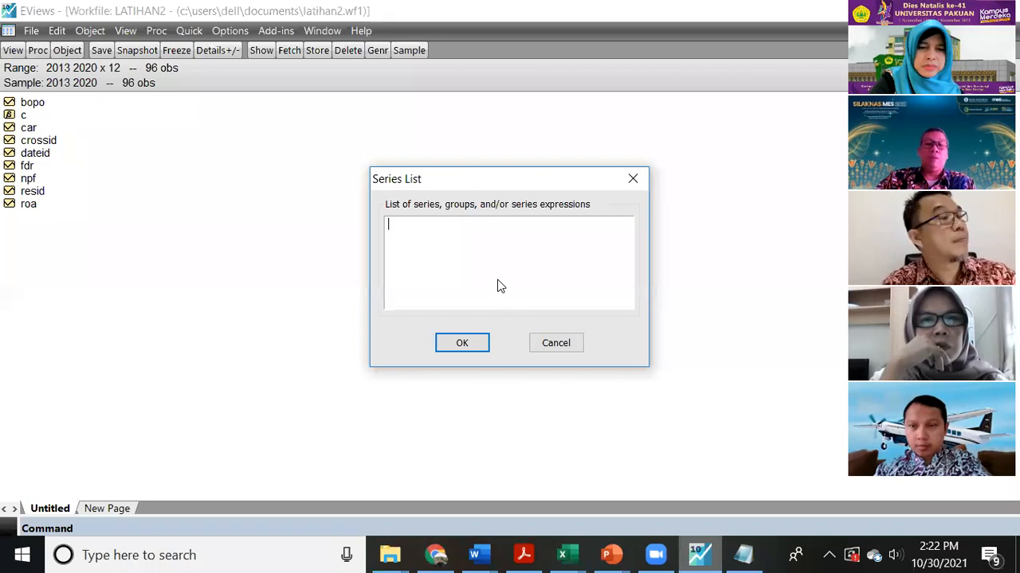
pyautogui.hotkey('ctrl', 'v')
pyautogui.click(432, 230)
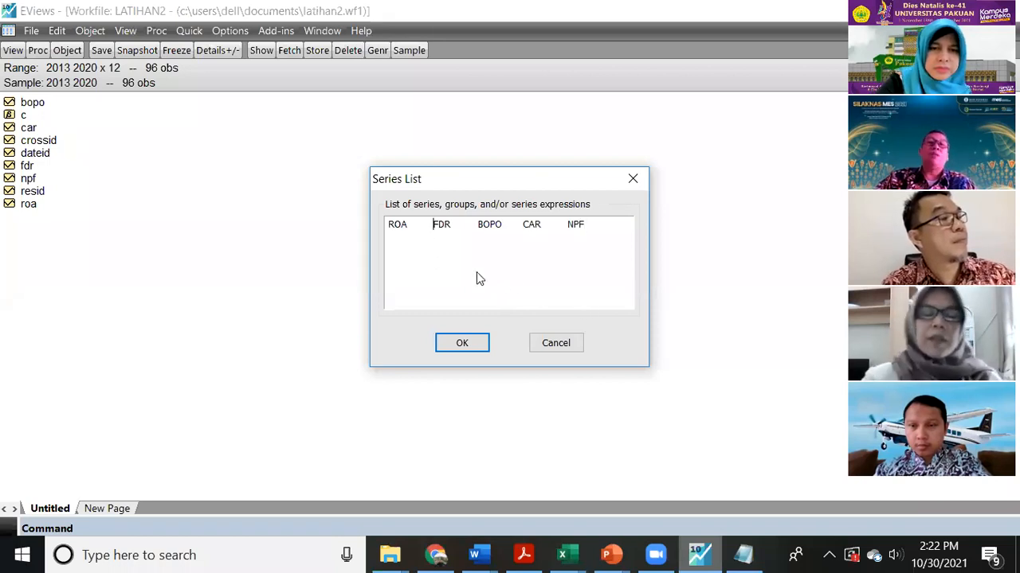
pyautogui.press('BackSpace')
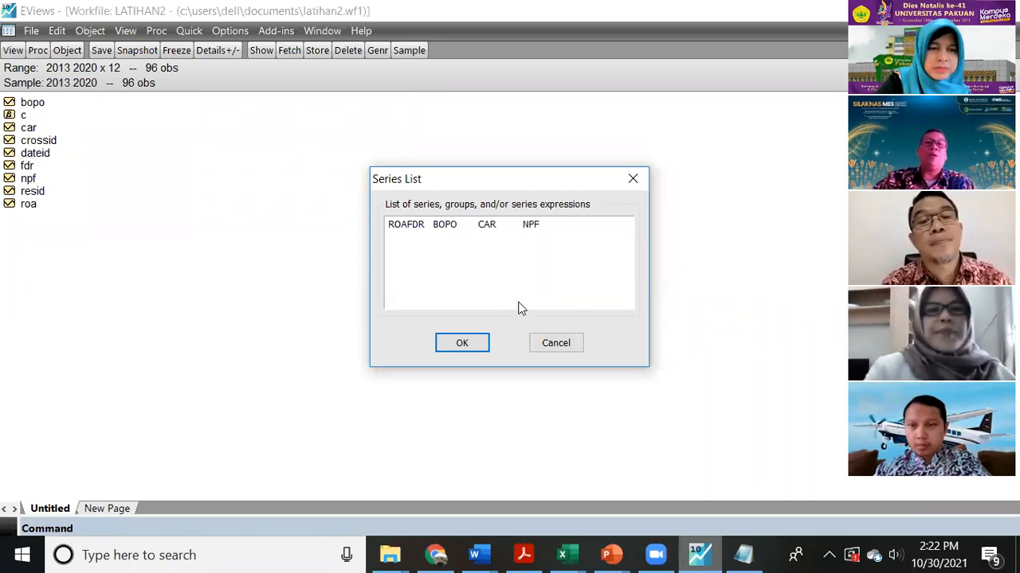
pyautogui.click(572, 347)
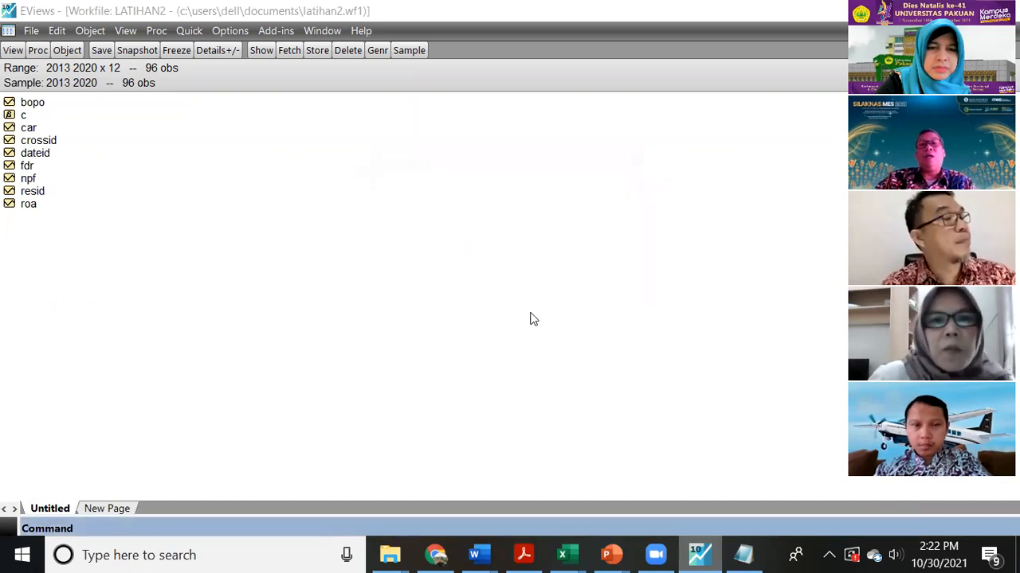
# Switch to Notepad, copy the whole line ROA FDR BOPO CAR NPF and minimize the window.
pyautogui.click(742, 555)
pyautogui.click(311, 121)
pyautogui.moveTo(281, 115); pyautogui.dragTo(130, 112)
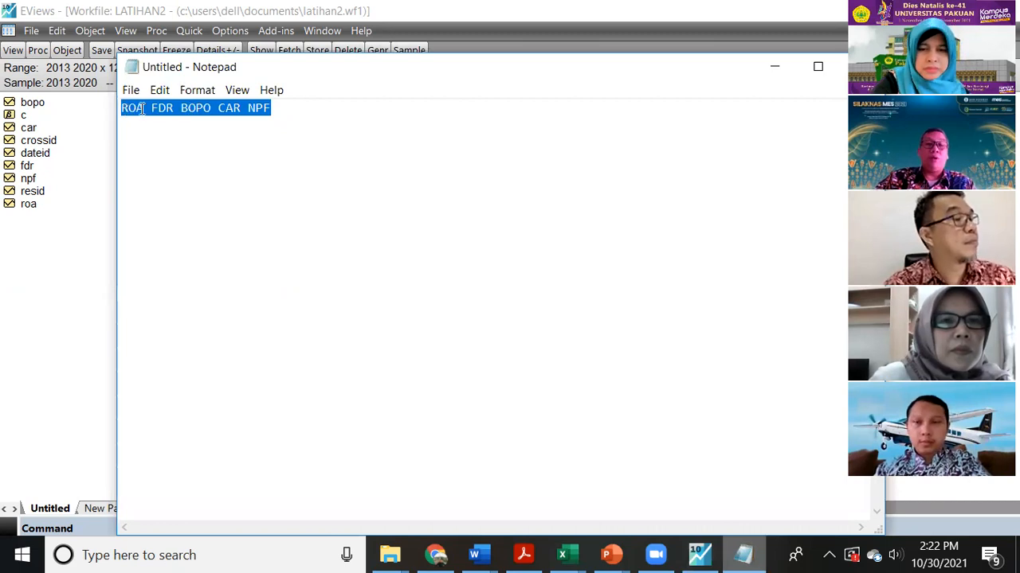
pyautogui.click(783, 66)
# Return to EViews, run common-sample group descriptive statistics for ROA FDR BOPO CAR NPF, and display the group's individual-sample statistics.
pyautogui.click(655, 555)
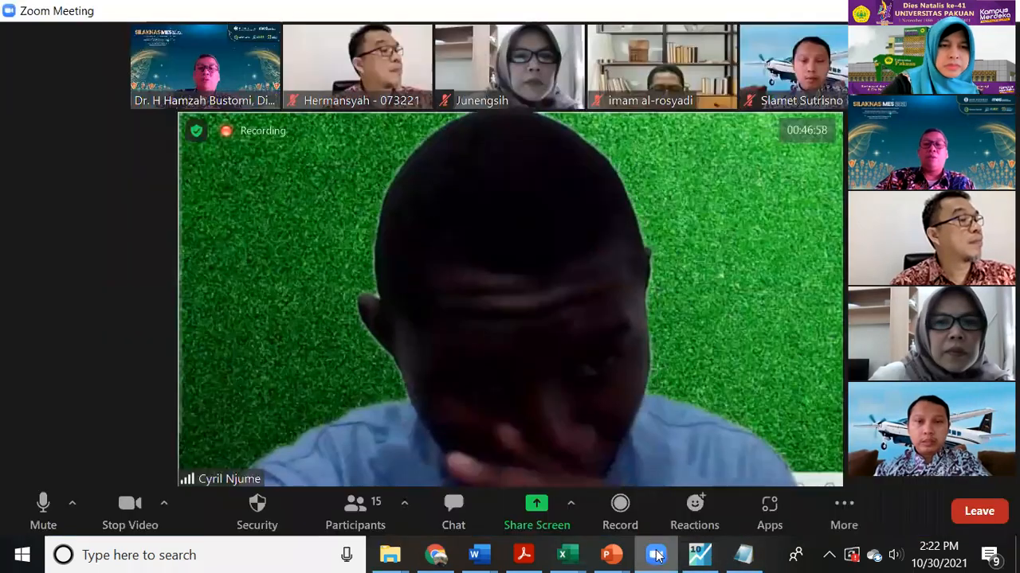
pyautogui.click(698, 555)
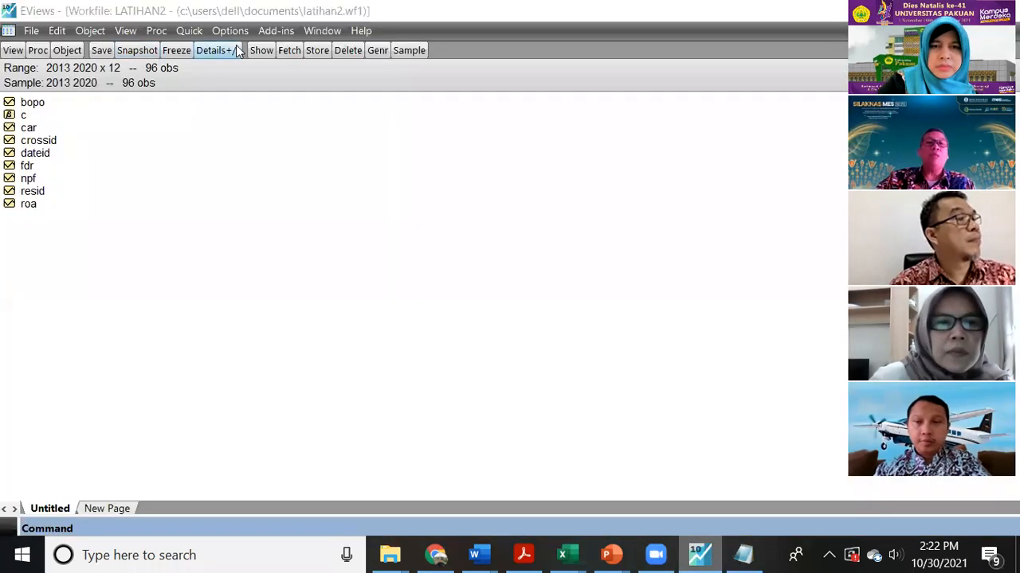
pyautogui.click(189, 30)
pyautogui.moveTo(270, 154)
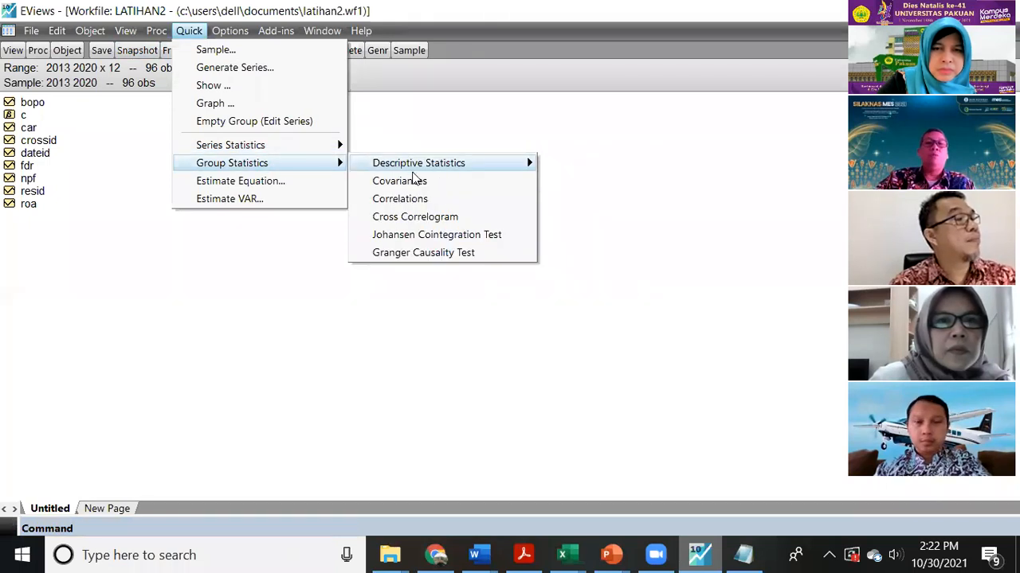
pyautogui.moveTo(422, 167)
pyautogui.click(550, 163)
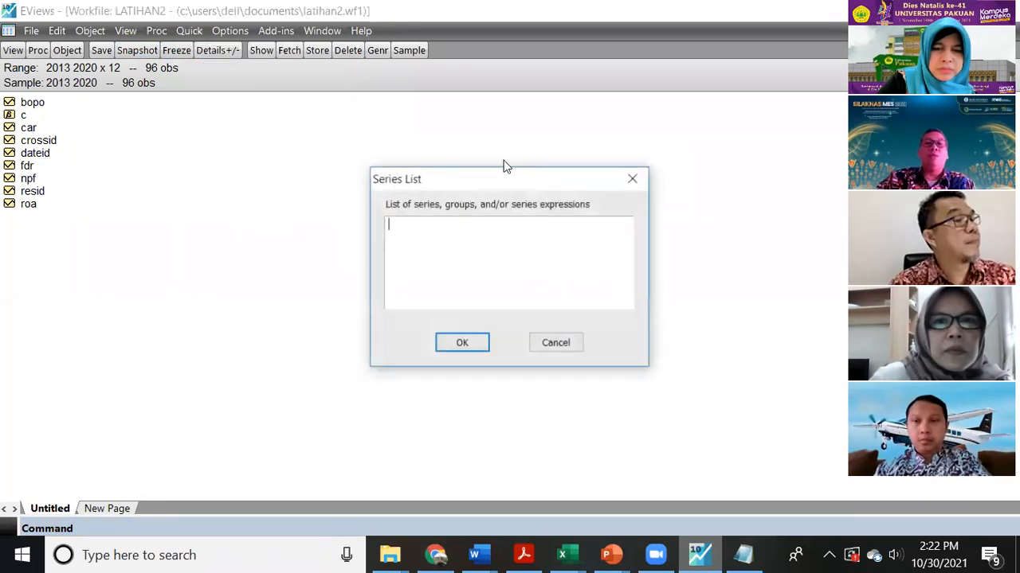
pyautogui.hotkey('ctrl', 'v')
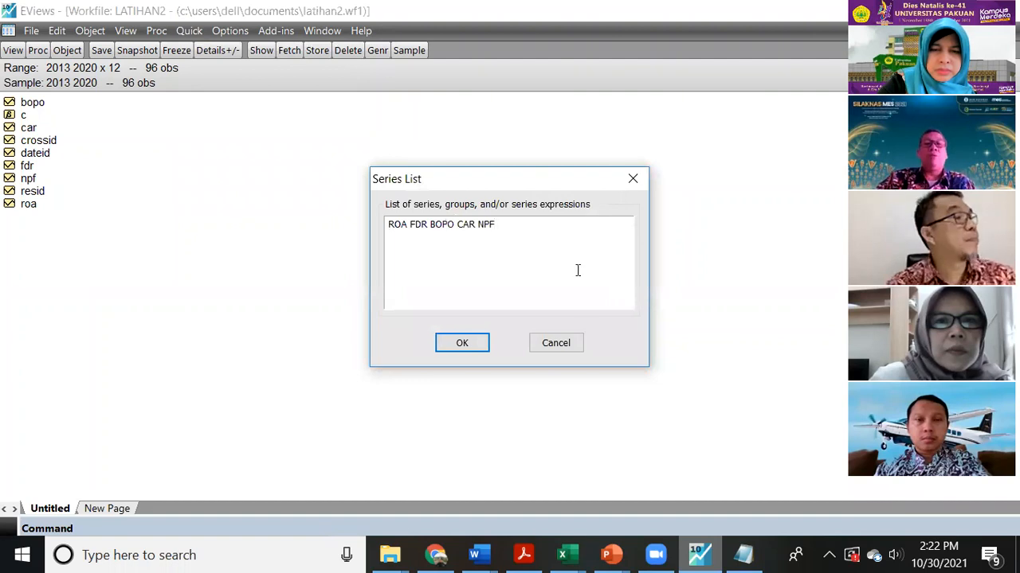
pyautogui.click(462, 343)
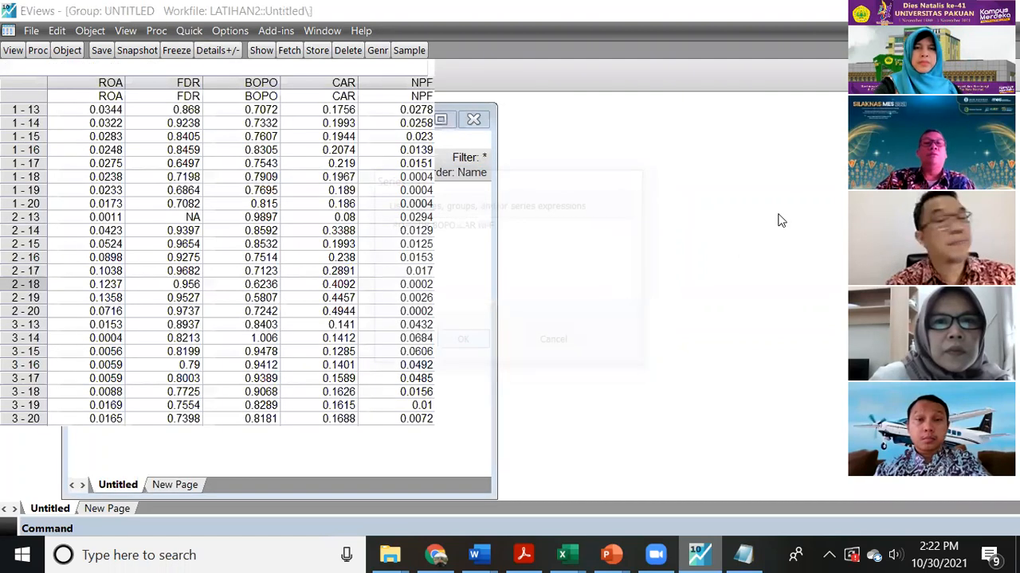
pyautogui.click(462, 313)
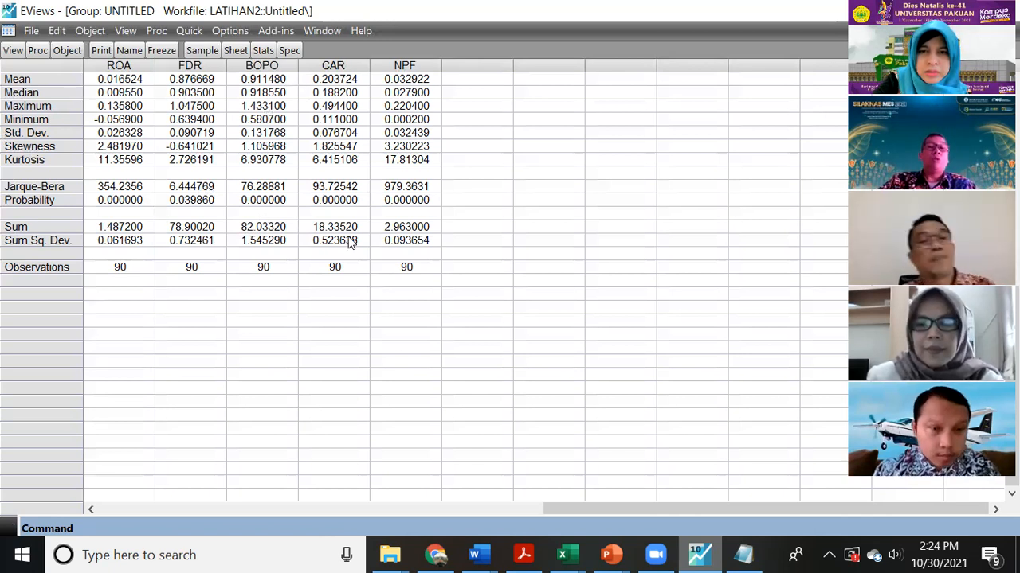
pyautogui.click(264, 50)
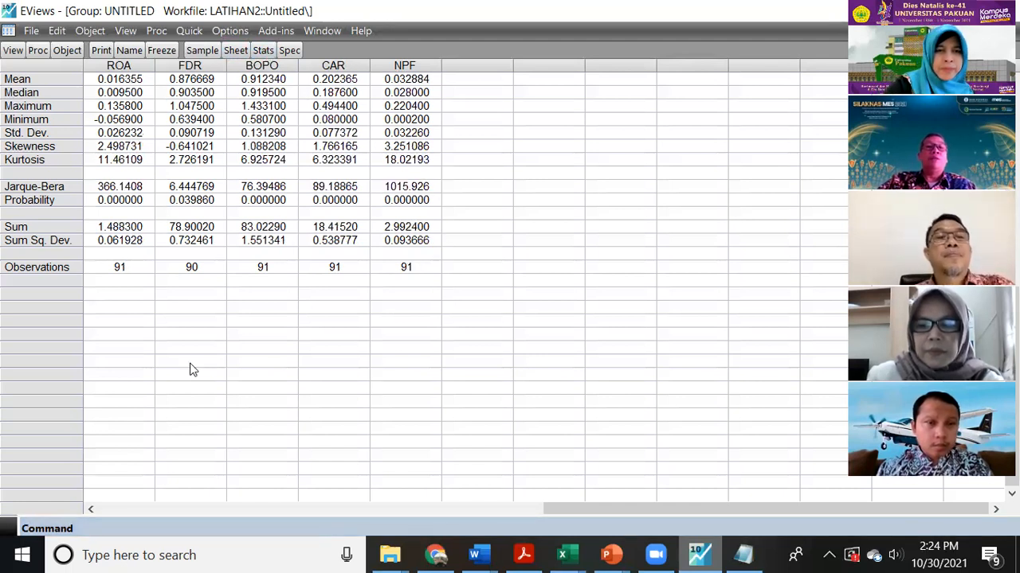
pyautogui.click(179, 33)
pyautogui.moveTo(236, 169)
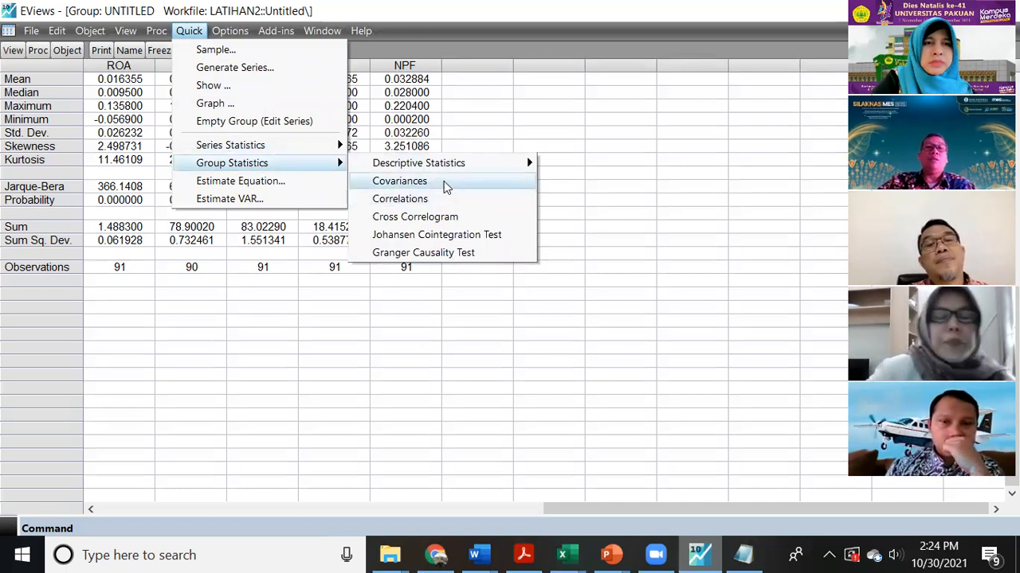
pyautogui.moveTo(446, 164)
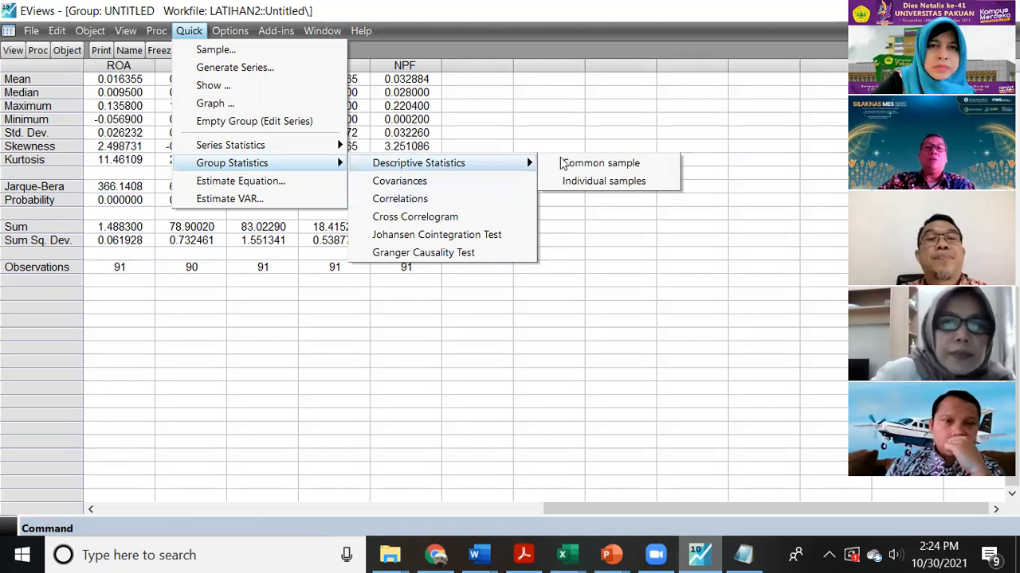
pyautogui.click(603, 181)
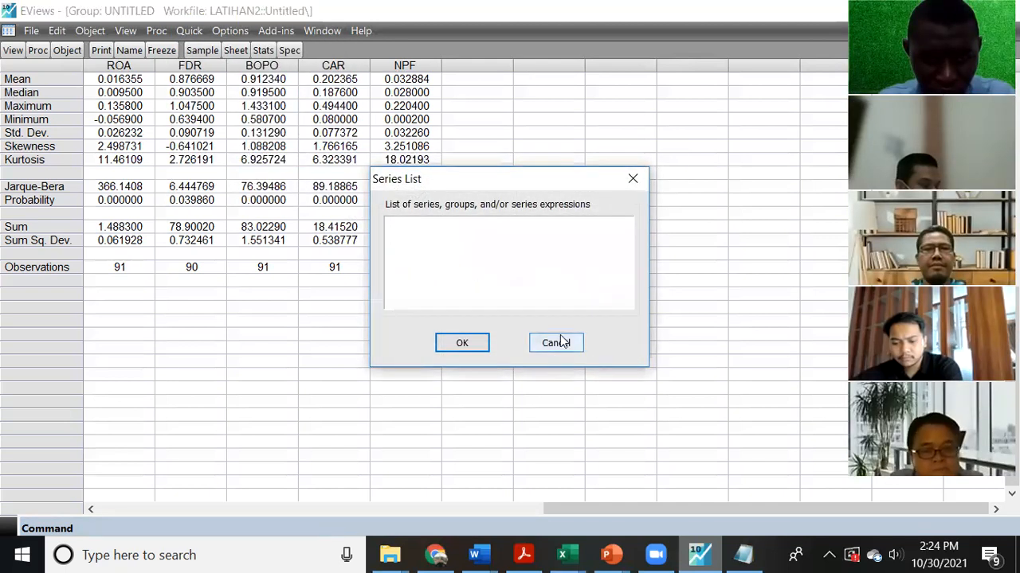
pyautogui.click(560, 342)
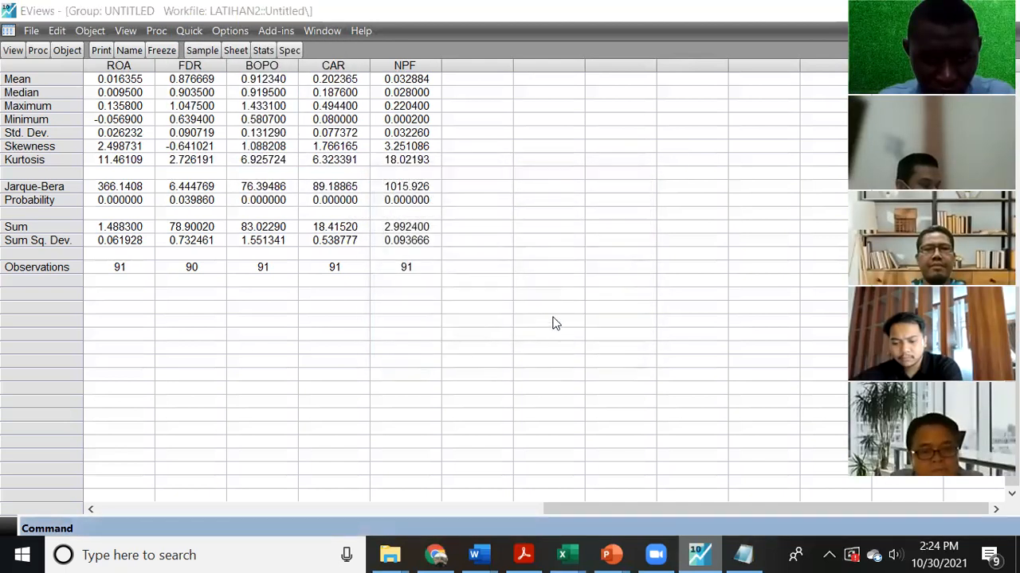
# Run group correlations for ROA FDR BOPO CAR NPF, deleting the untitled statistics group, and maximize the correlation matrix.
pyautogui.click(190, 31)
pyautogui.moveTo(282, 164)
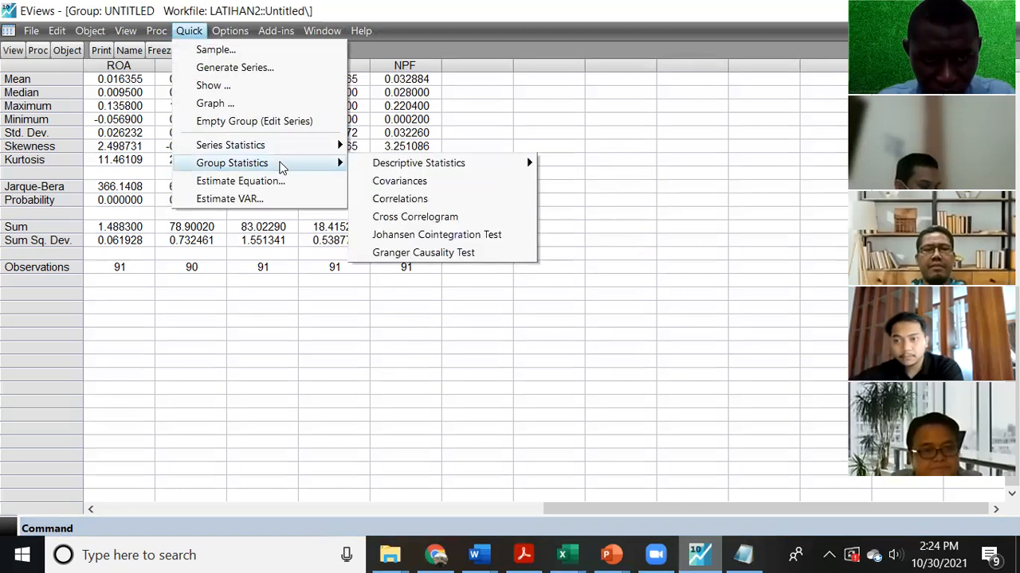
pyautogui.click(435, 199)
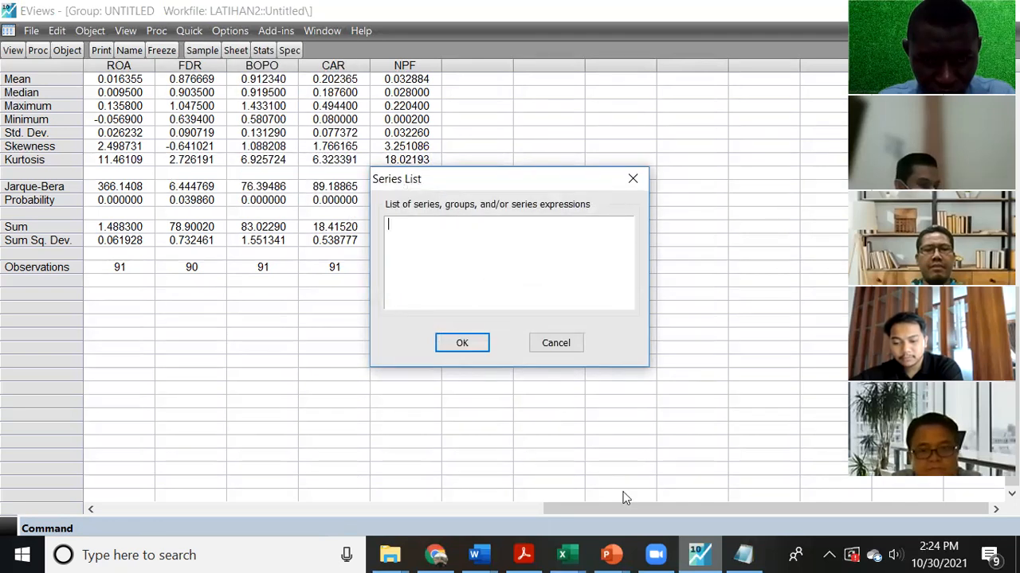
pyautogui.click(743, 555)
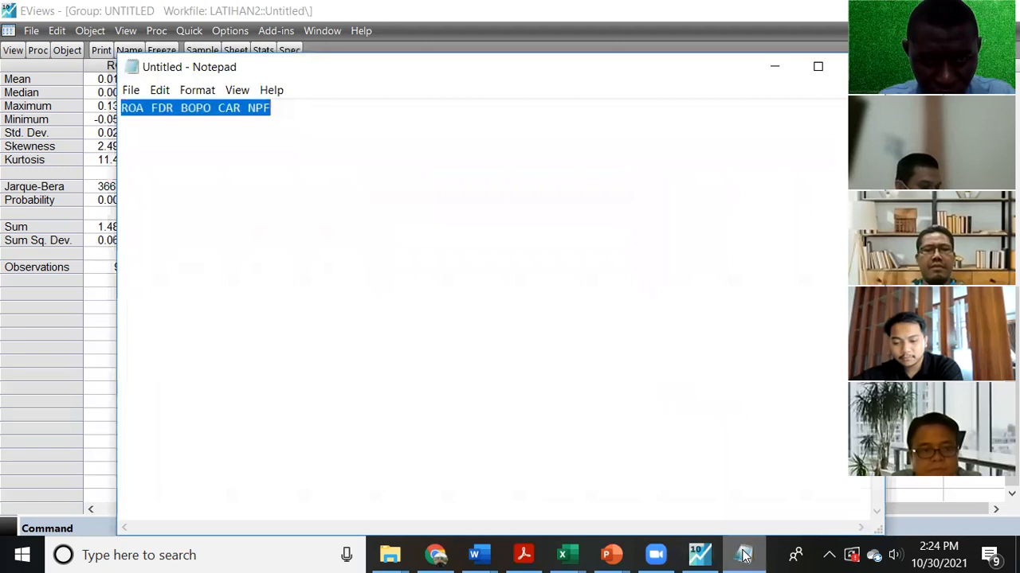
pyautogui.click(774, 66)
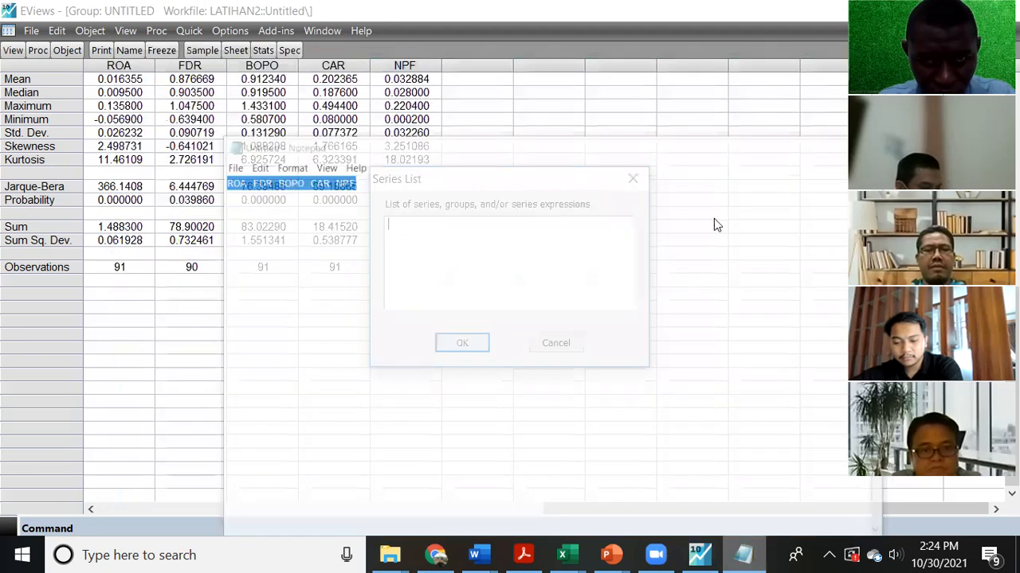
pyautogui.write('ROA FDR BOPO CAR NPF')
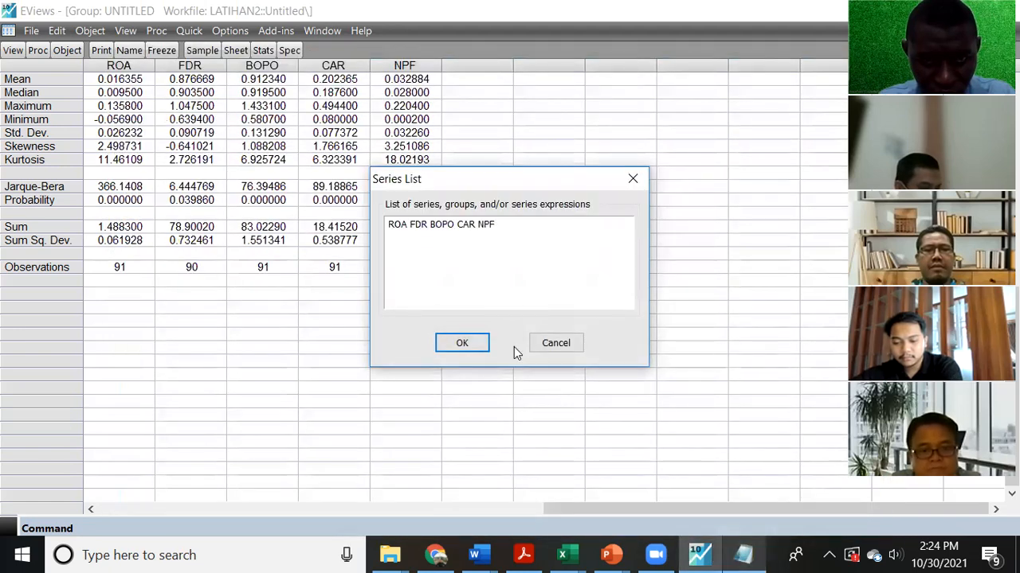
pyautogui.click(466, 344)
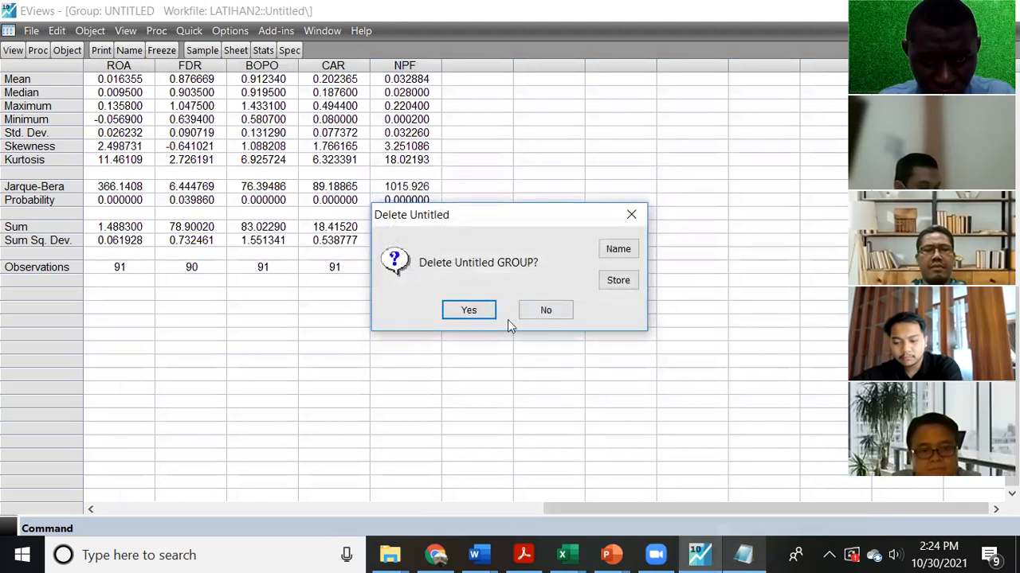
pyautogui.click(478, 311)
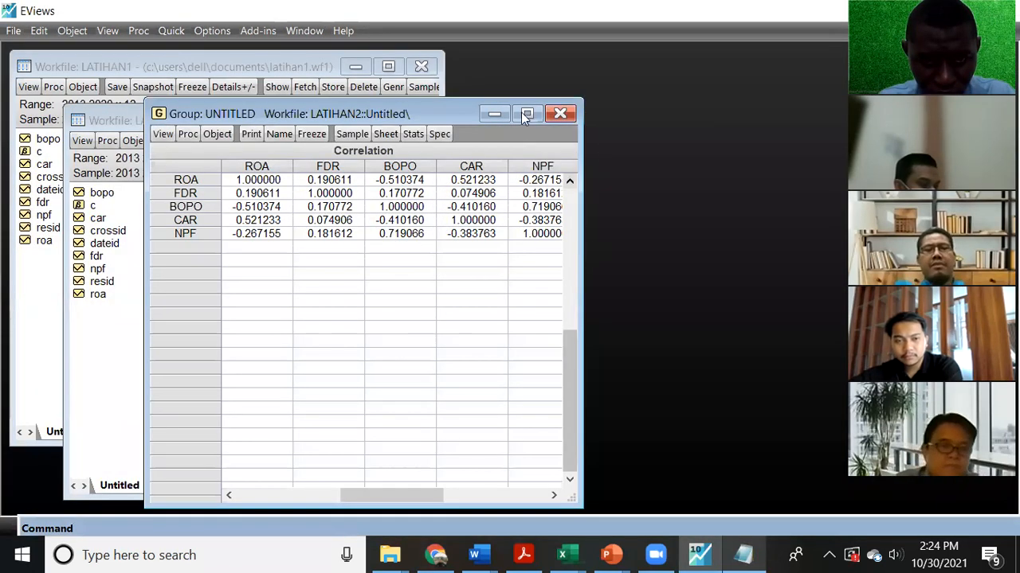
pyautogui.click(527, 114)
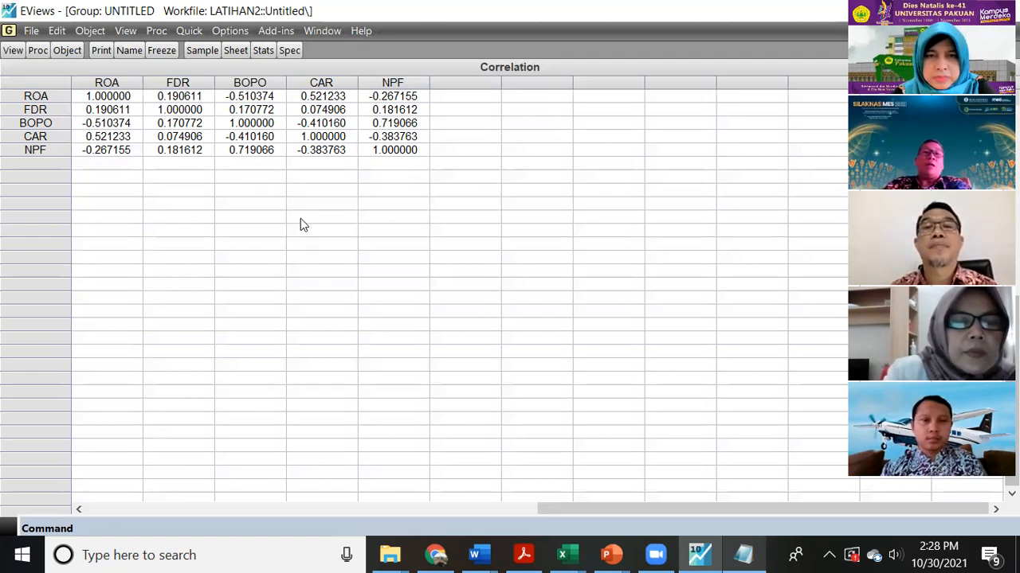
# Run a group cross correlogram for ROA FDR BOPO CAR NPF with 7 lags, deleting the untitled correlation group.
pyautogui.click(191, 32)
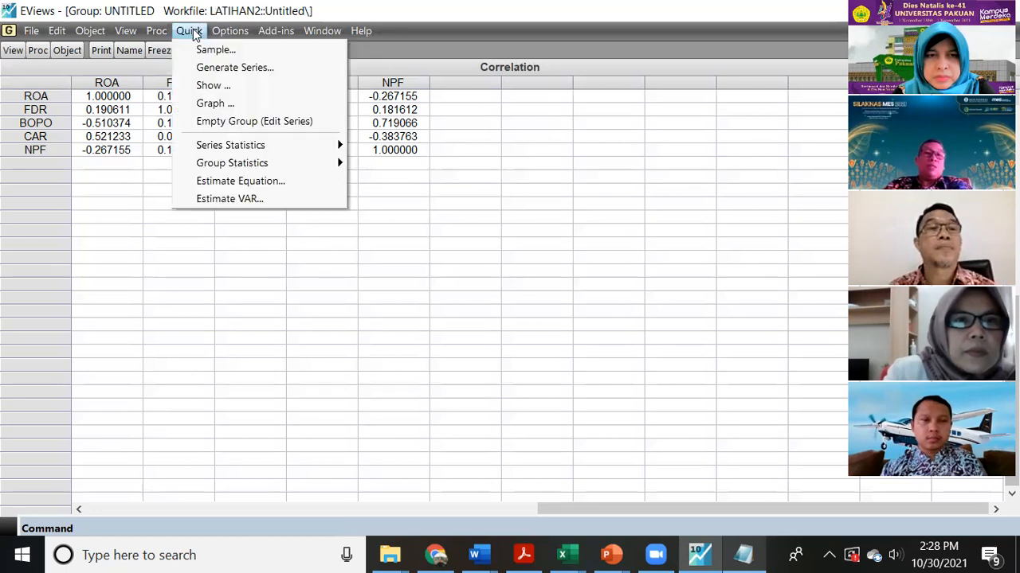
pyautogui.moveTo(237, 151)
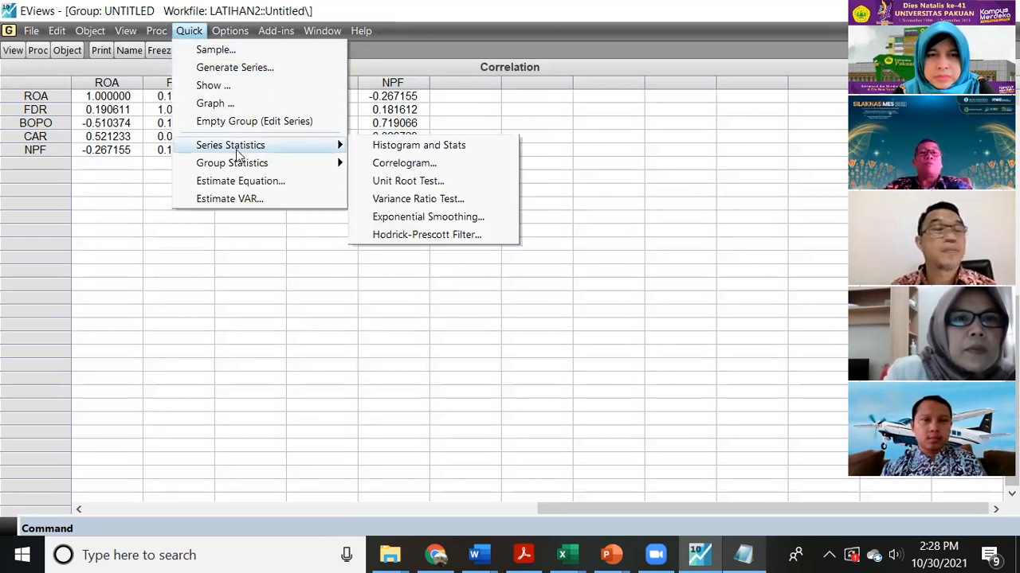
pyautogui.moveTo(243, 169)
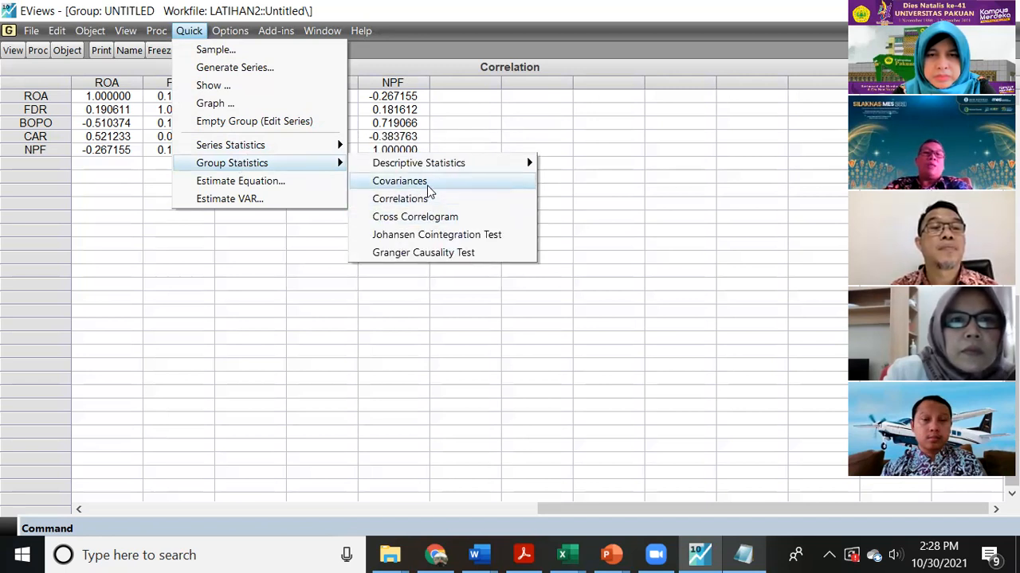
pyautogui.click(436, 219)
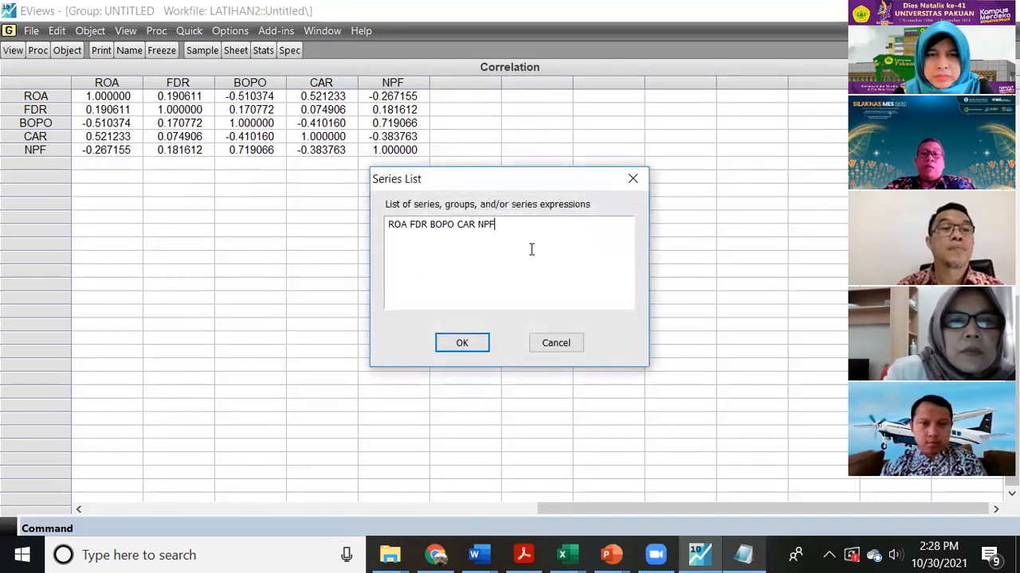
pyautogui.click(458, 343)
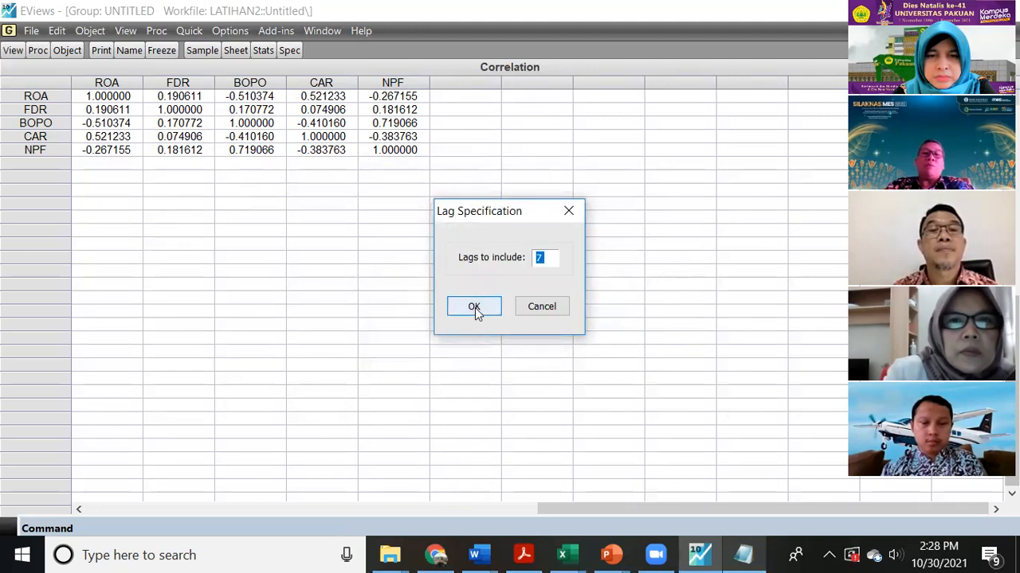
pyautogui.click(475, 307)
pyautogui.click(476, 307)
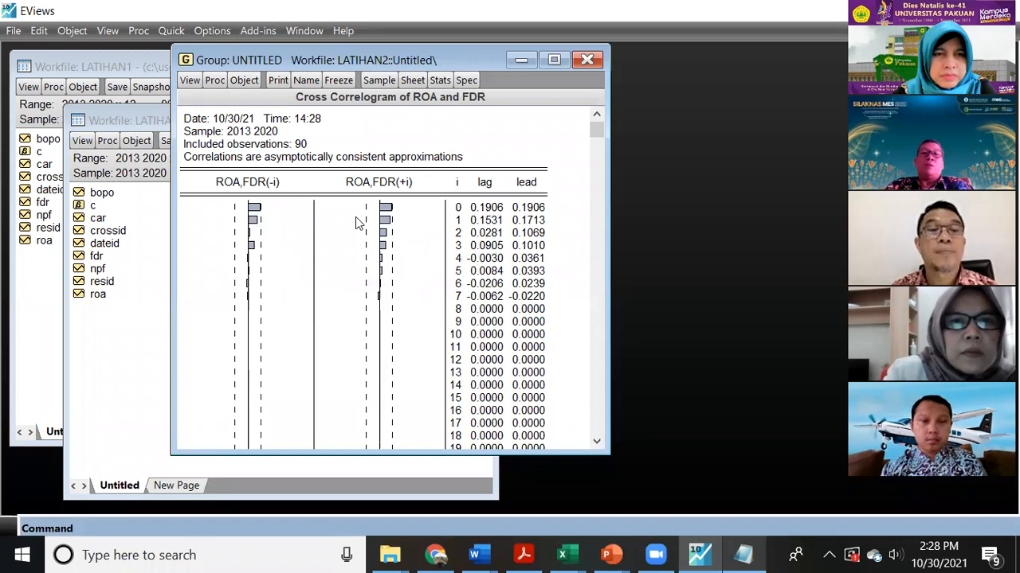
# Examine the cross correlogram of ROA and FDR, comparing the lag and lead values with the bars.
pyautogui.scroll(-4, 345, 302)
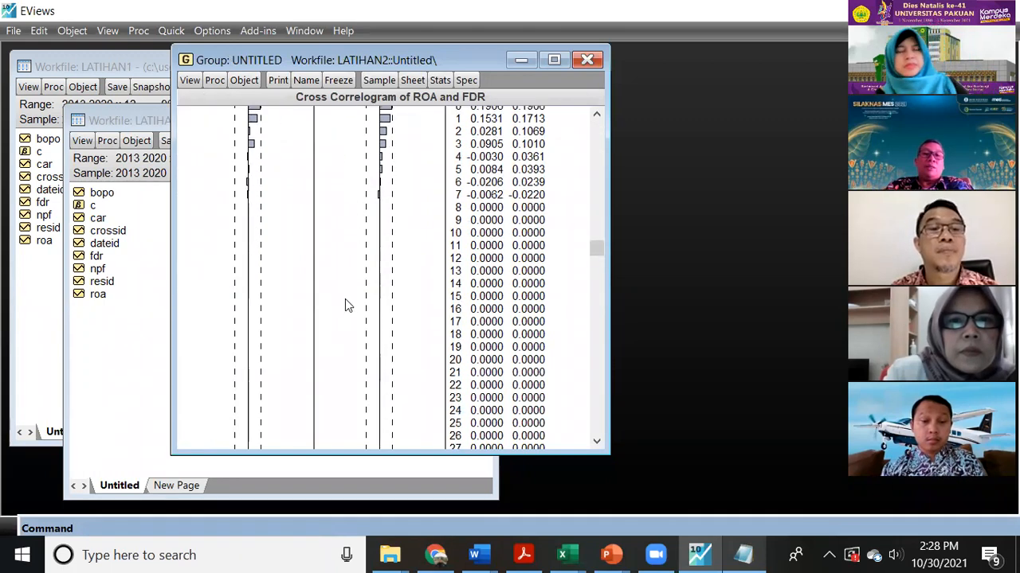
pyautogui.scroll(2, 345, 302)
pyautogui.scroll(1, 345, 302)
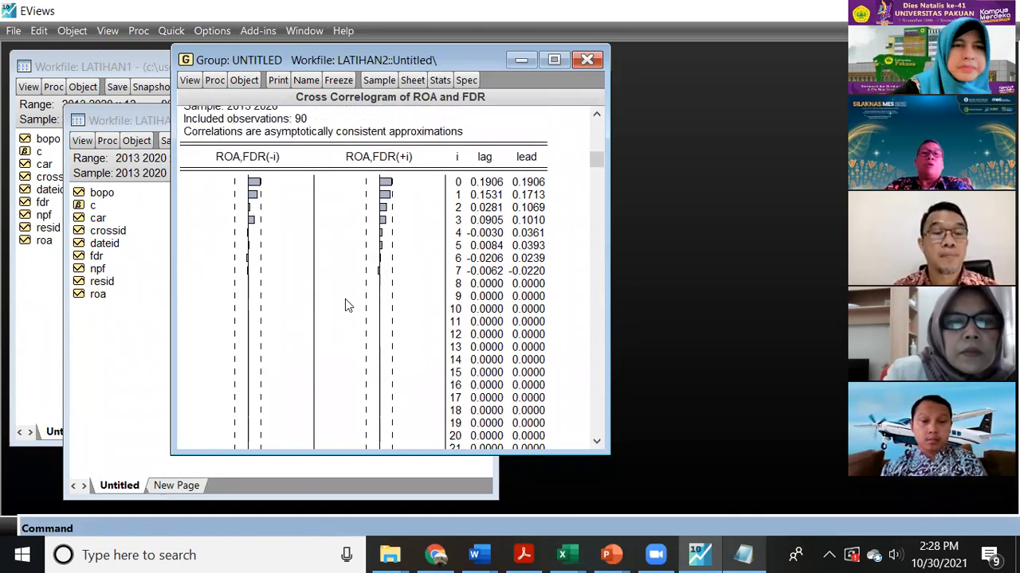
pyautogui.scroll(1, 345, 301)
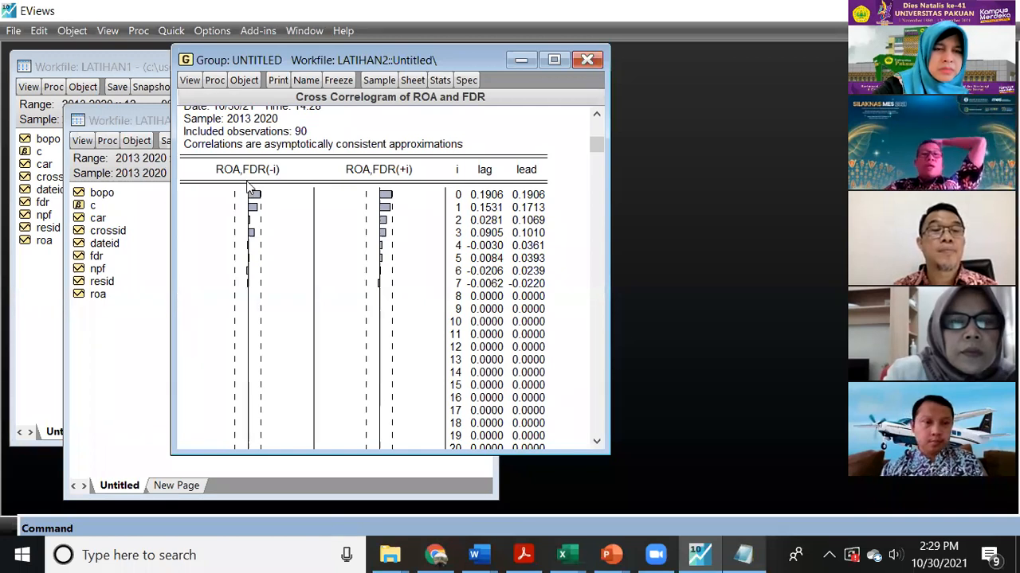
pyautogui.scroll(-1, 525, 231)
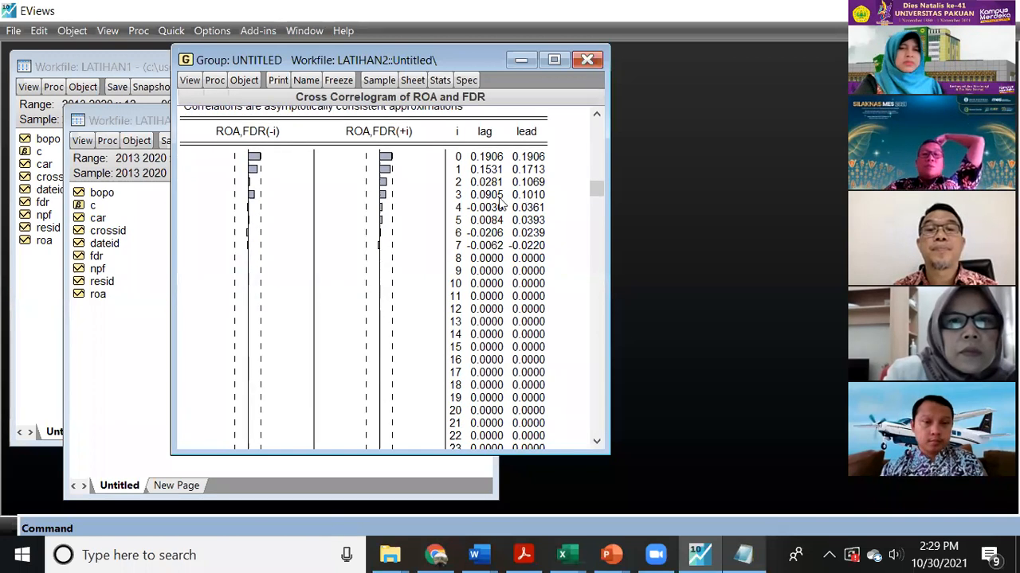
pyautogui.scroll(-4, 324, 198)
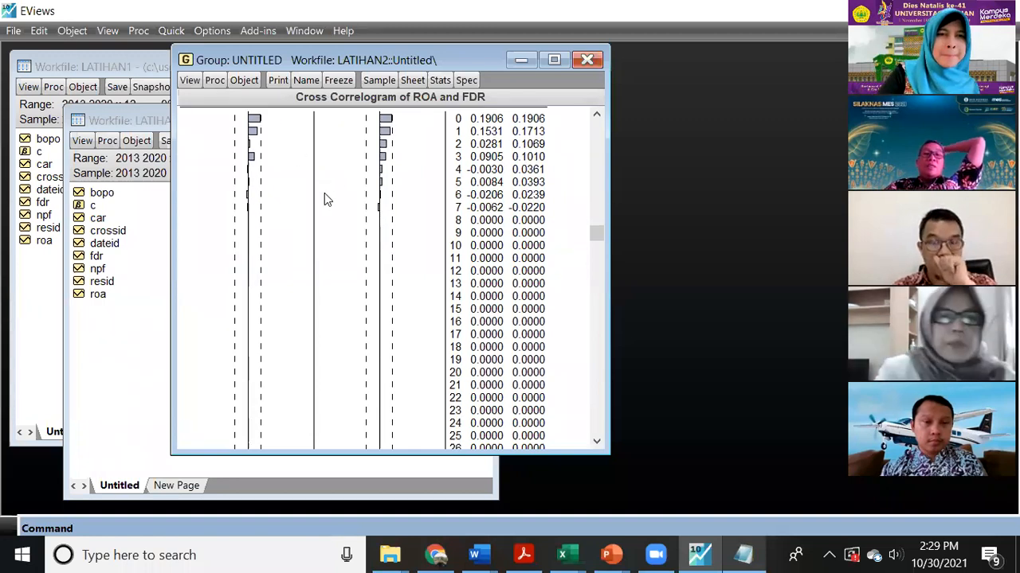
pyautogui.scroll(2, 326, 208)
pyautogui.scroll(2, 326, 212)
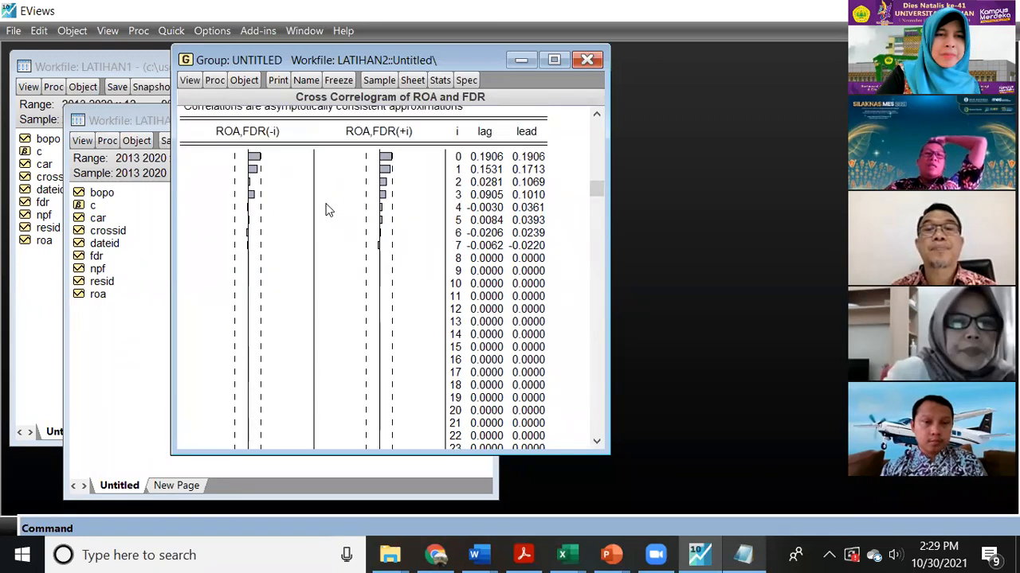
# Close and delete the untitled cross correlogram group, and minimize the LATIHAN2 workfile so that LATIHAN1 is active.
pyautogui.click(586, 62)
pyautogui.click(472, 310)
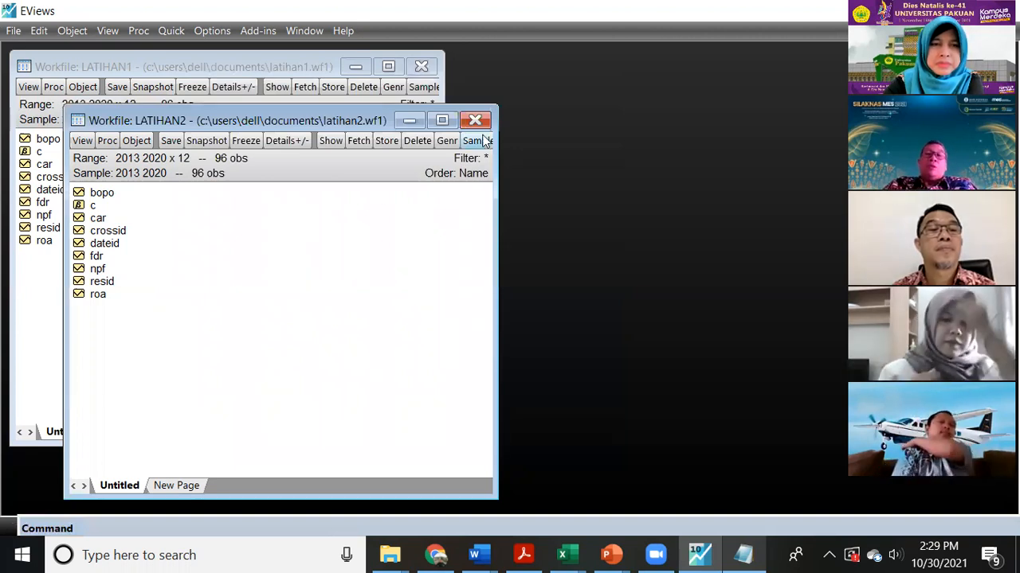
pyautogui.click(408, 120)
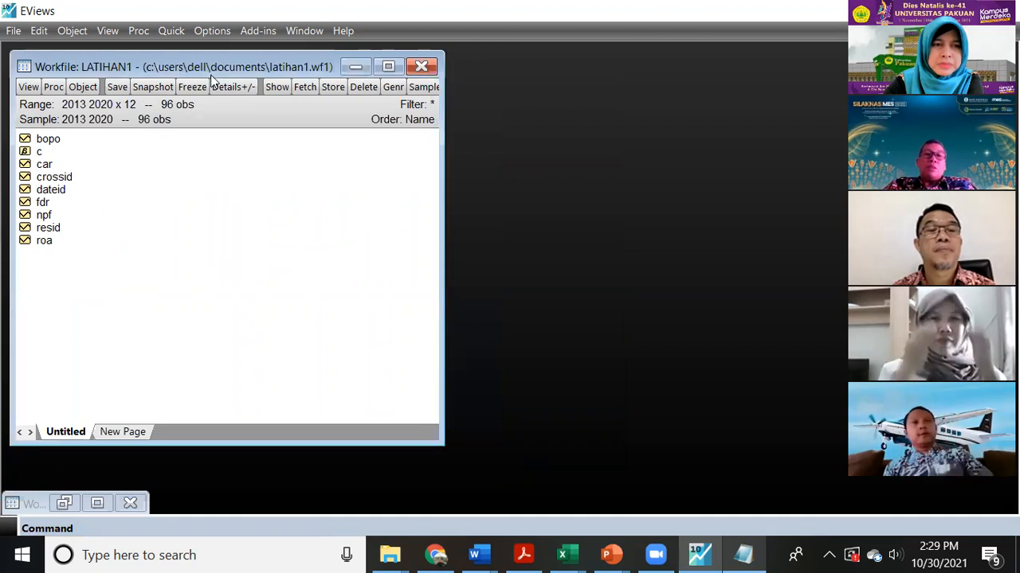
# Run a stacked panel Granger causality test with 2 lags on ROA FDR BOPO CAR NPF in LATIHAN1, and maximize the results.
pyautogui.click(177, 30)
pyautogui.moveTo(221, 165)
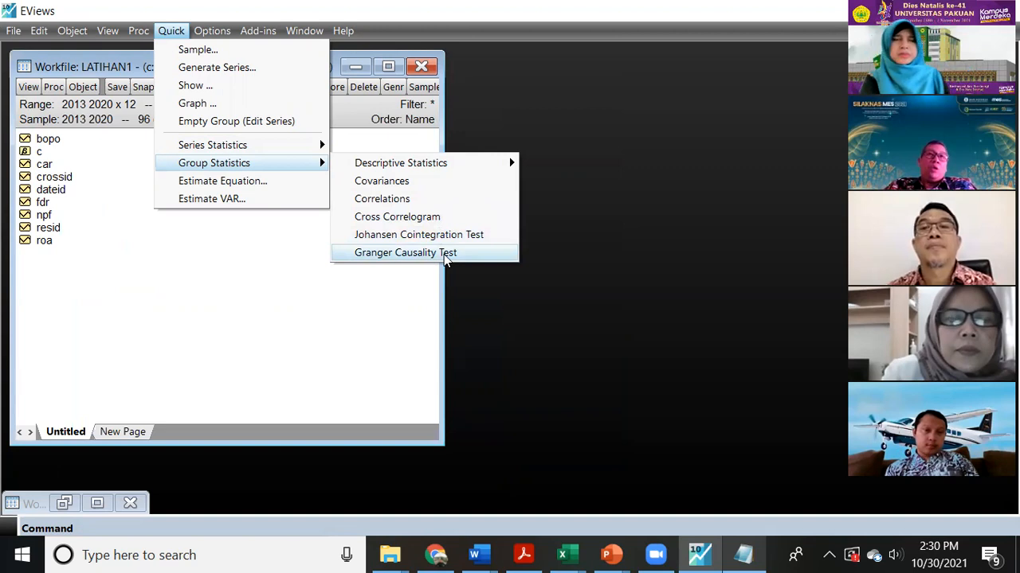
pyautogui.click(446, 256)
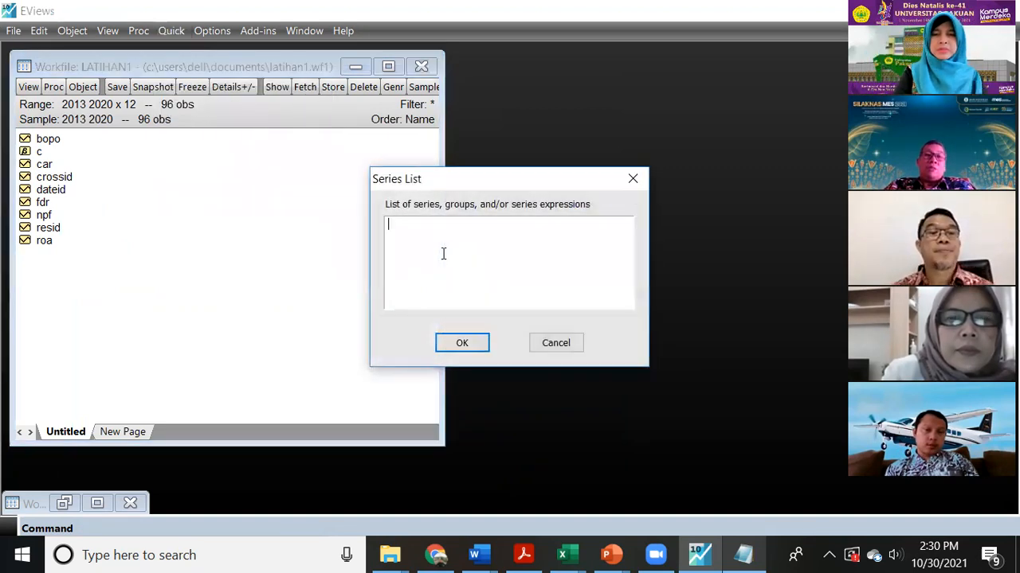
pyautogui.write('ROA FDR BOPO CAR NPF')
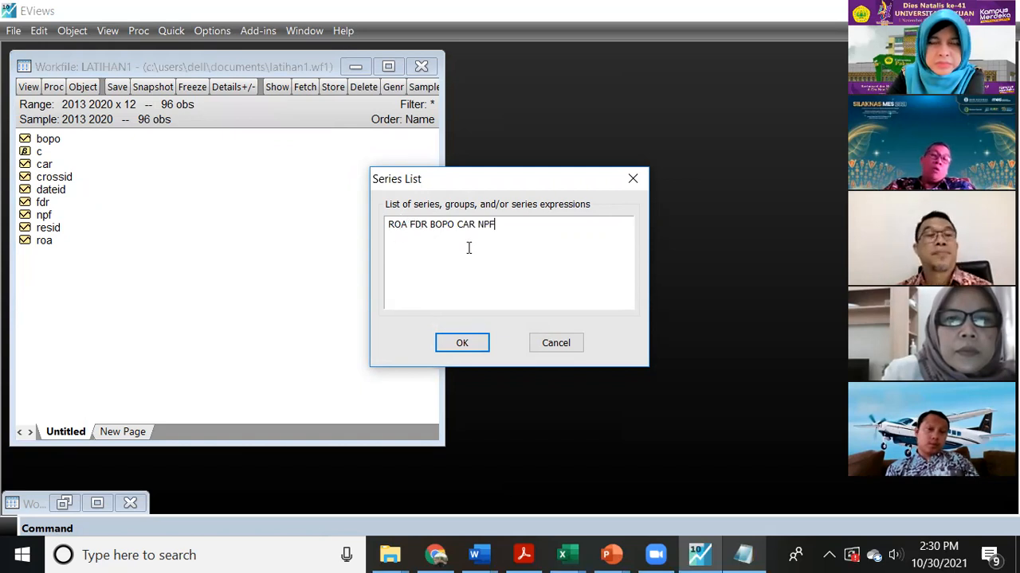
pyautogui.click(469, 343)
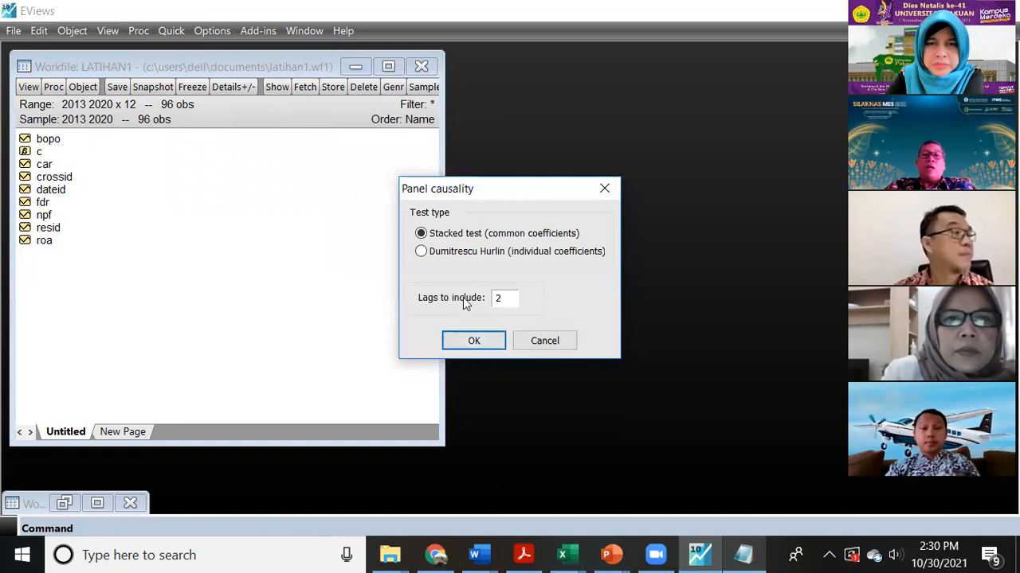
pyautogui.click(471, 342)
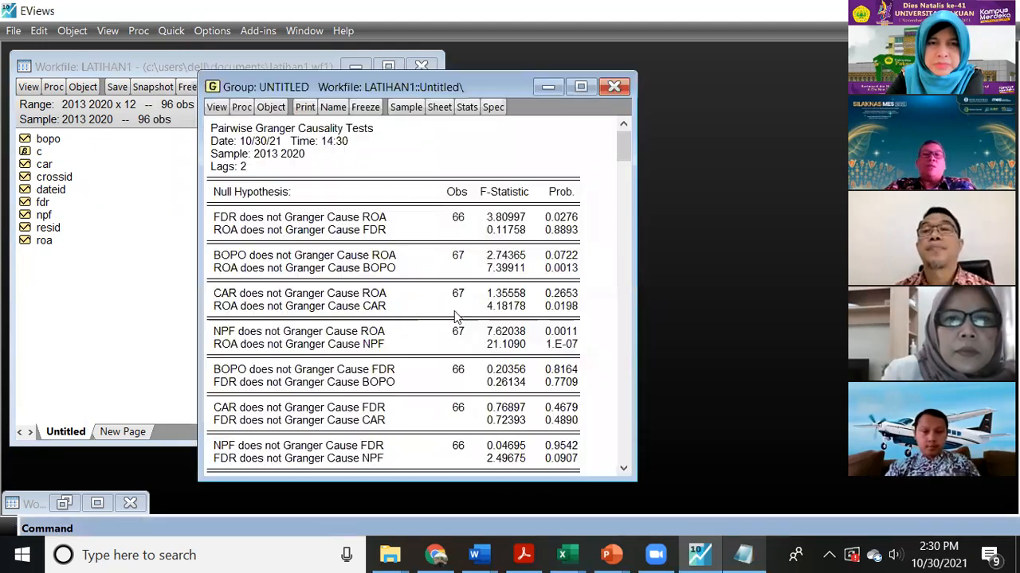
pyautogui.click(580, 86)
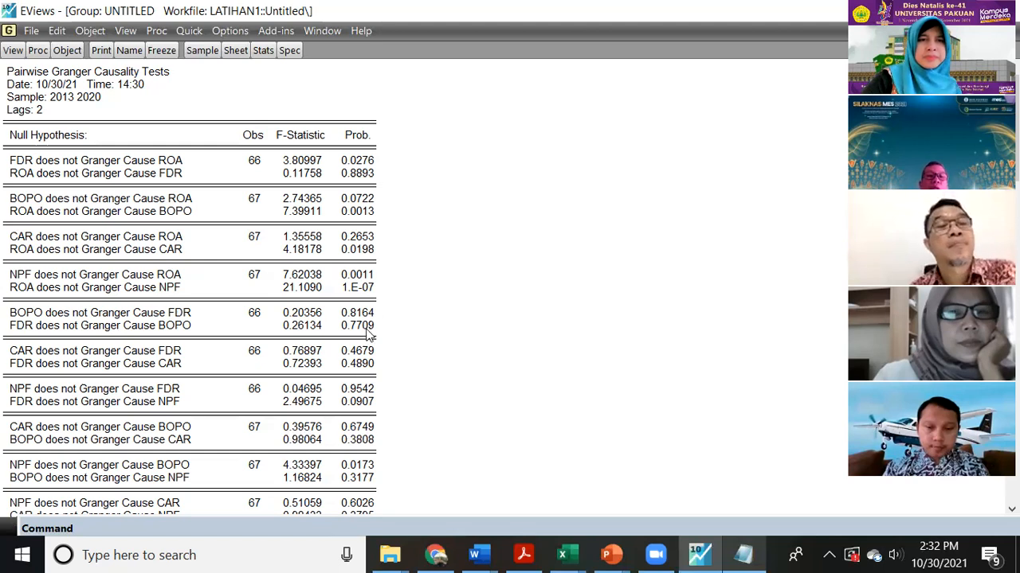
pyautogui.scroll(-1, 388, 380)
pyautogui.scroll(1, 388, 367)
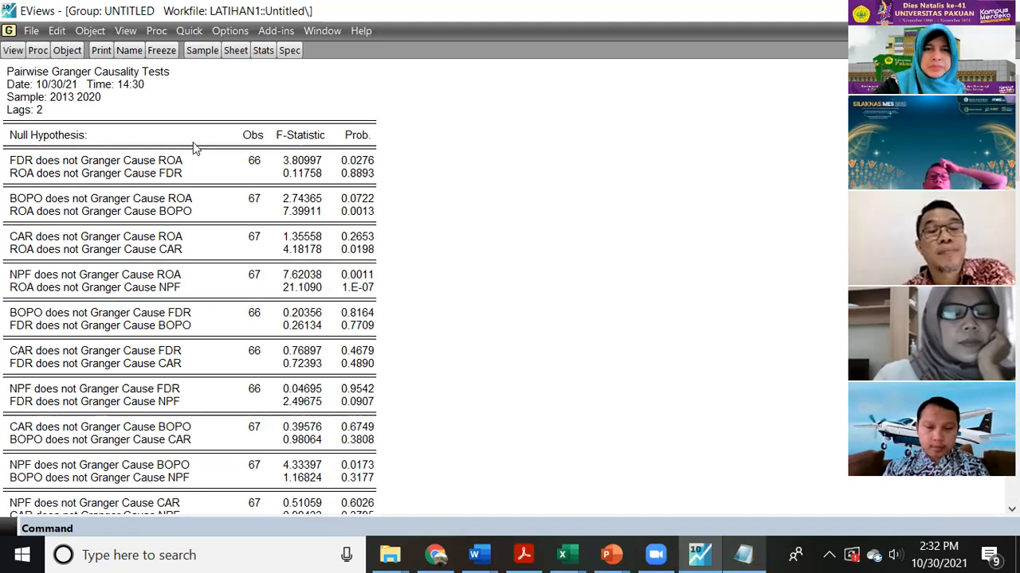
# Start a new equation estimation by least squares and enter the specification ROA FDR BOPO CAR NPF.
pyautogui.click(190, 31)
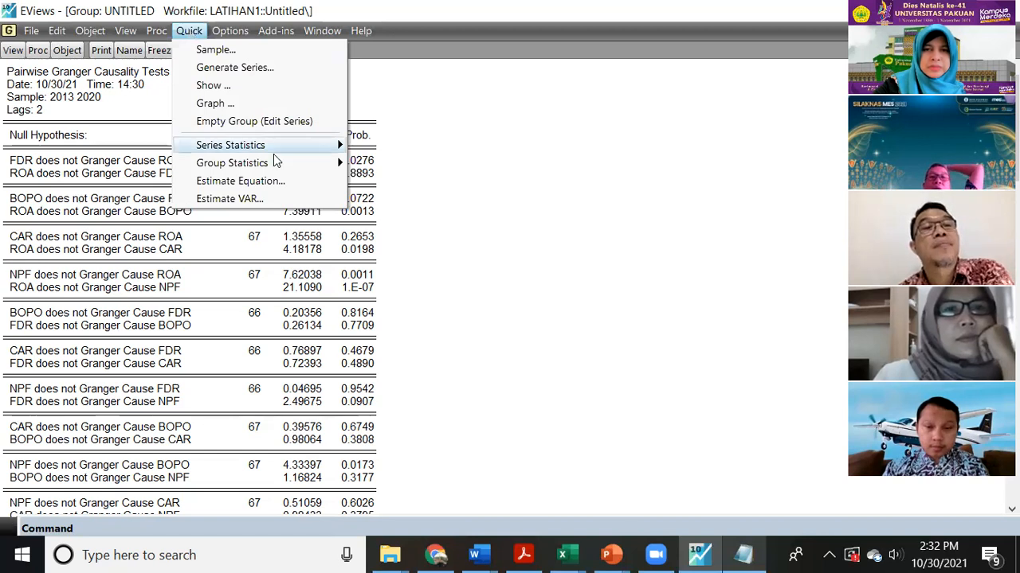
pyautogui.moveTo(276, 162)
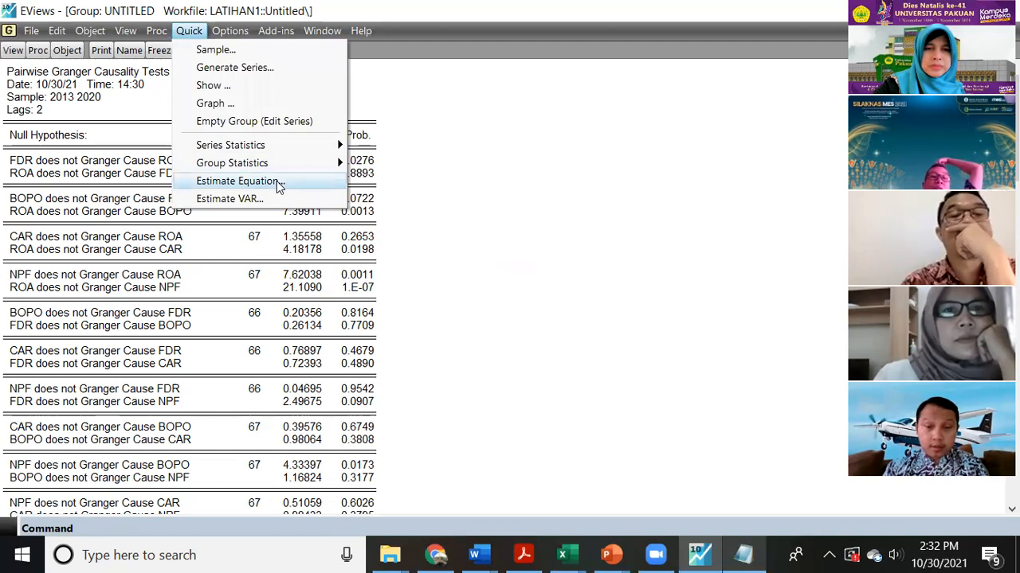
pyautogui.click(239, 181)
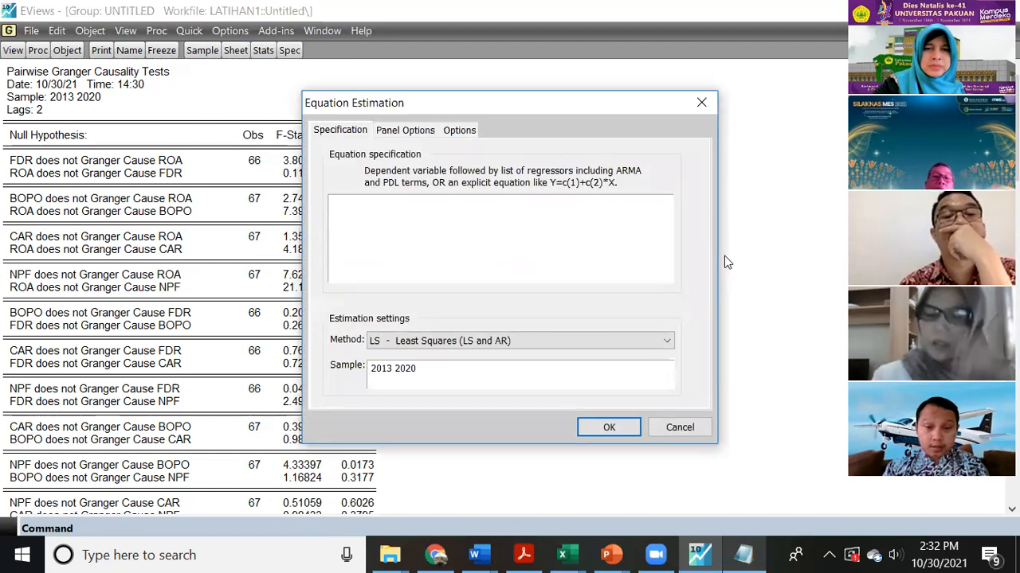
pyautogui.write('ROA FDR BOPO CAR NPF')
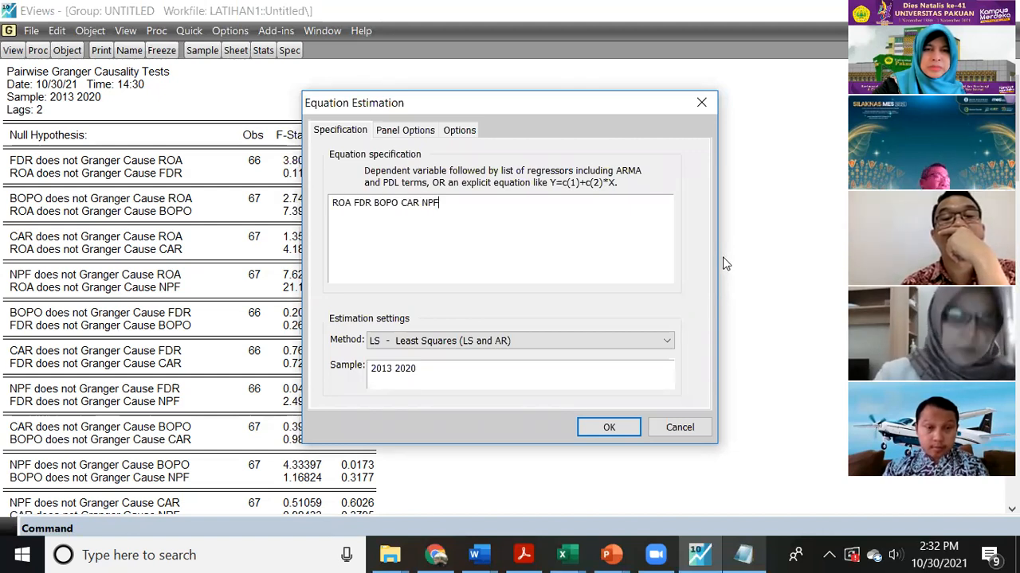
# Compare the equation specification with the variable list in Notepad, checking ROA as dependent variable and the regressors after it.
pyautogui.click(743, 555)
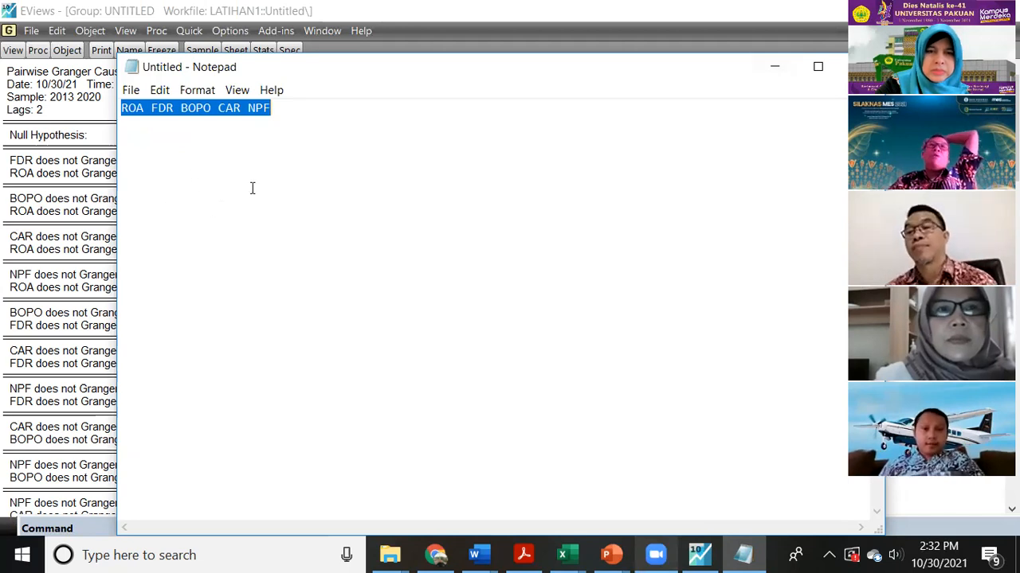
pyautogui.click(774, 66)
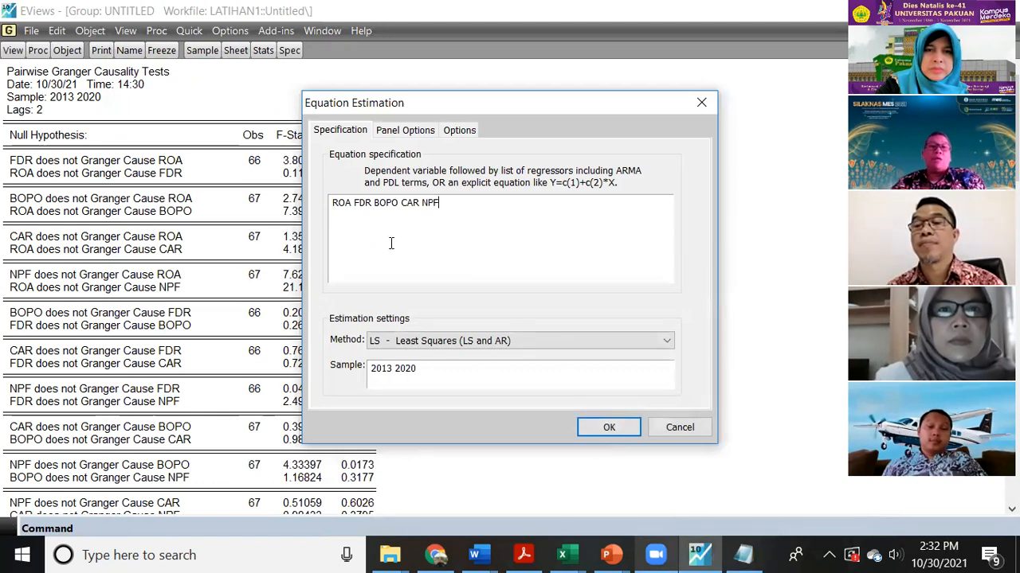
pyautogui.moveTo(353, 202); pyautogui.dragTo(336, 203)
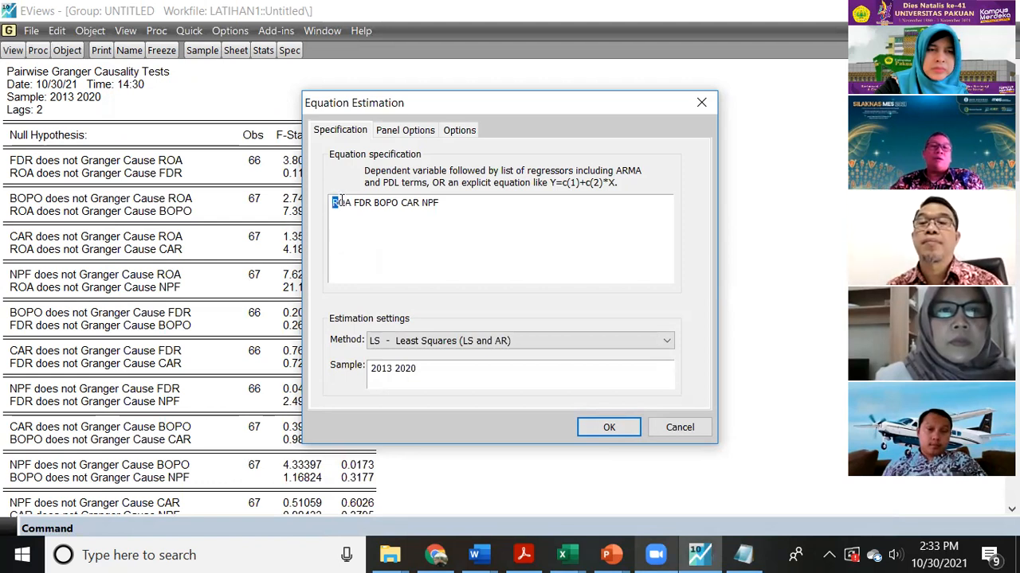
pyautogui.moveTo(351, 203); pyautogui.dragTo(344, 202)
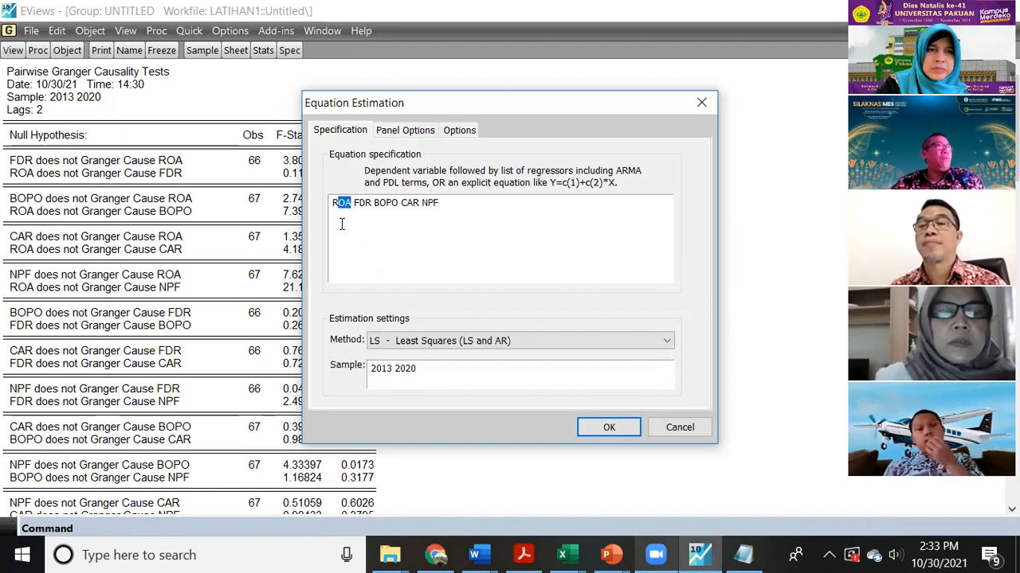
pyautogui.click(360, 208)
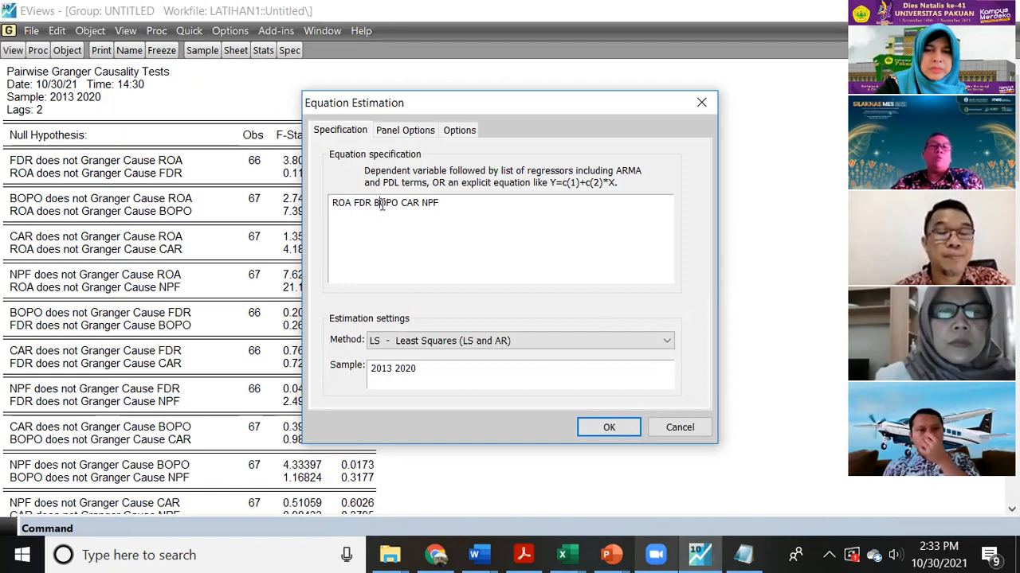
pyautogui.click(446, 204)
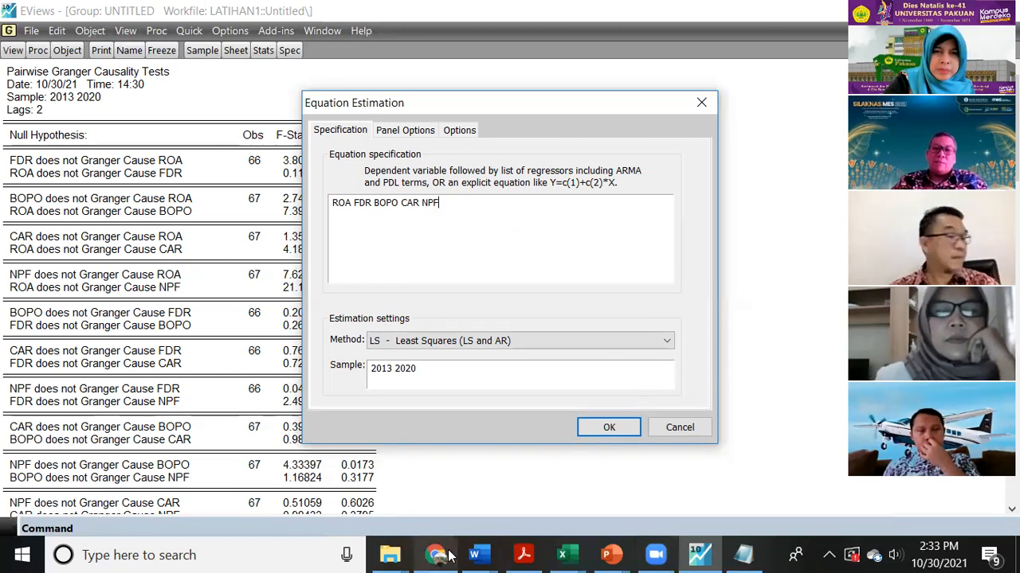
# Switch to PowerPoint and open the thesis defence presentation from BACK UP TOSHIBA > UIN Jakarta > Ujian S2 MPS UIN > RPT on drive E.
pyautogui.click(611, 555)
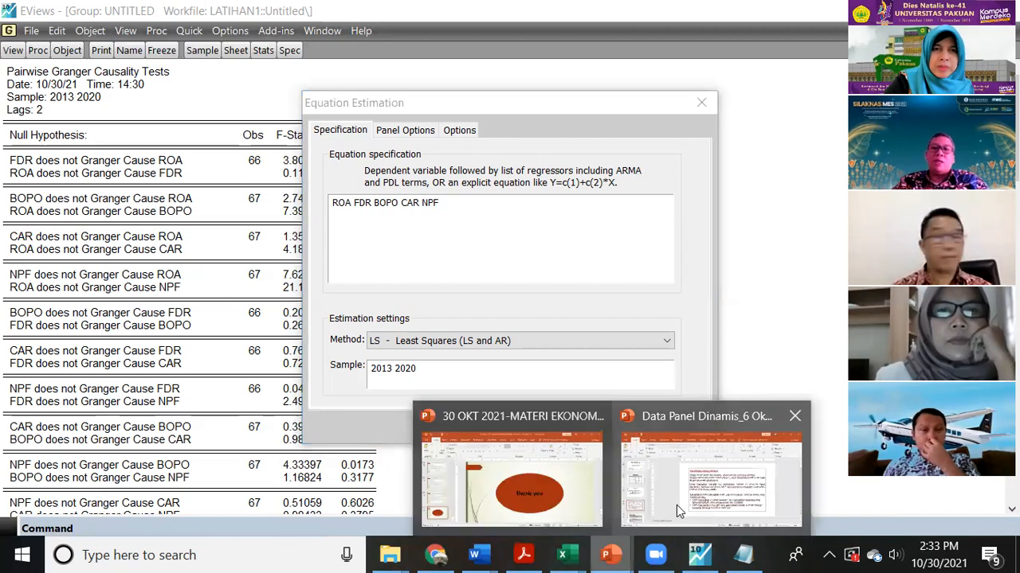
pyautogui.click(676, 505)
pyautogui.click(27, 46)
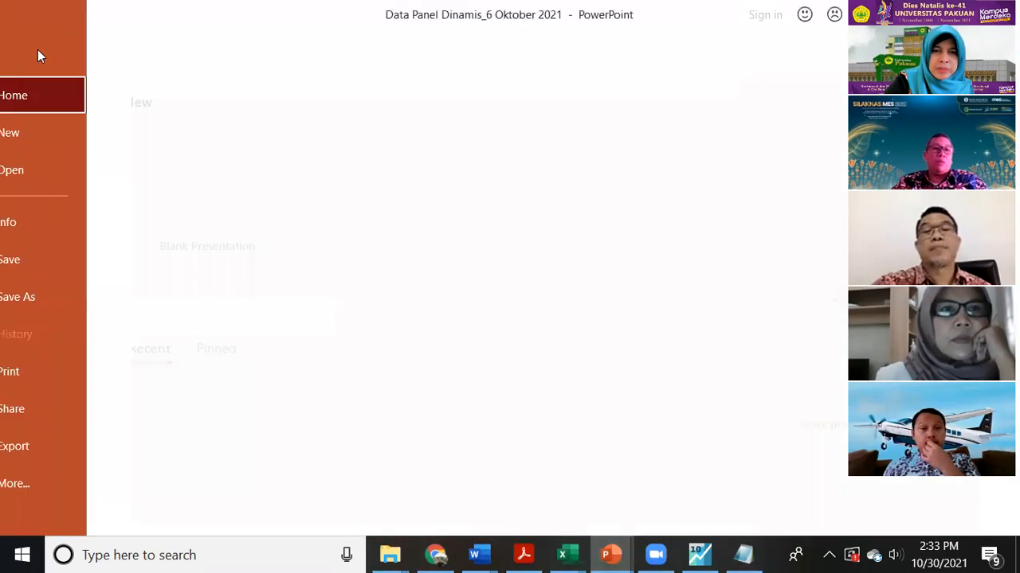
pyautogui.click(70, 177)
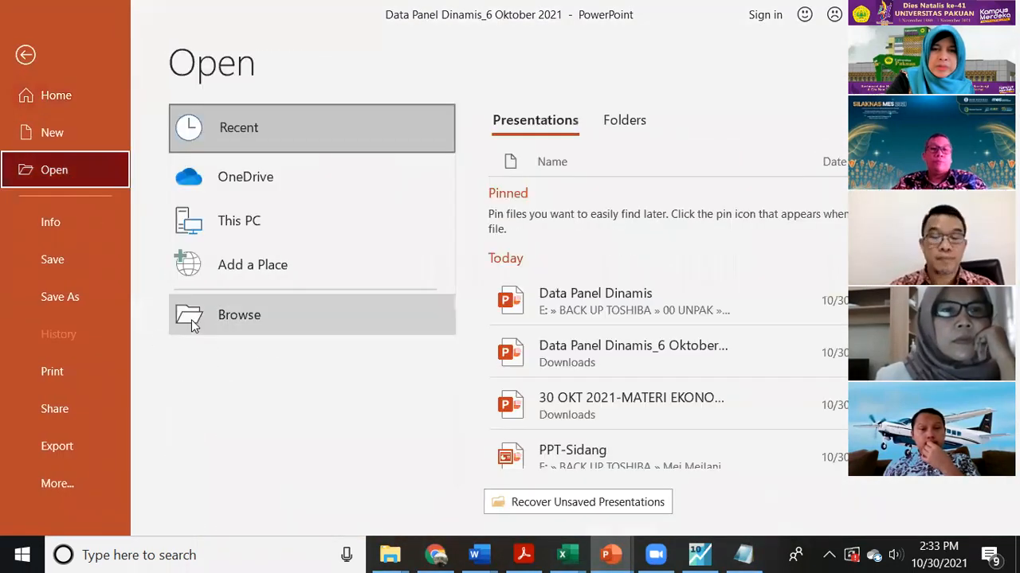
pyautogui.click(197, 325)
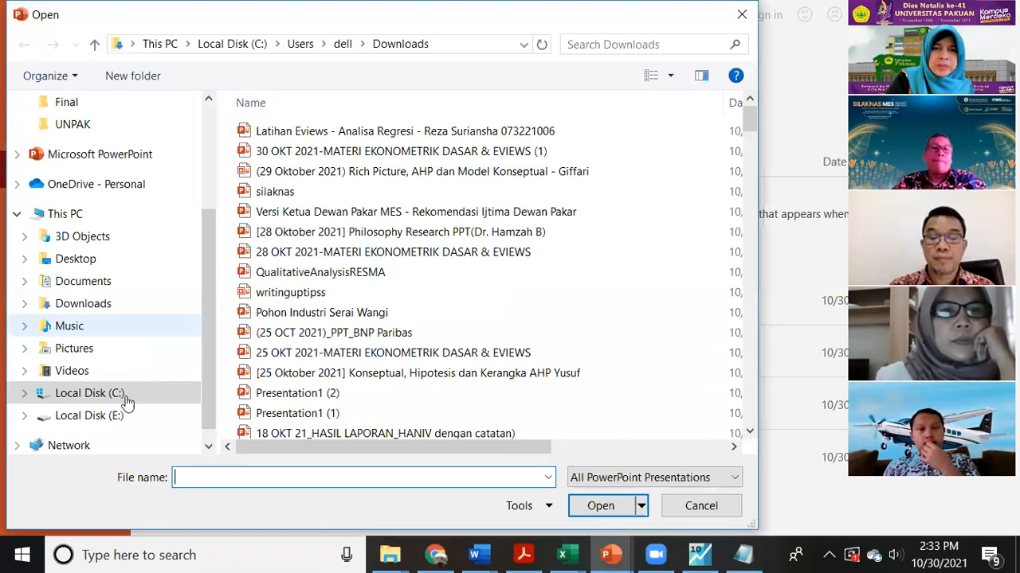
pyautogui.click(114, 416)
pyautogui.doubleClick(302, 335)
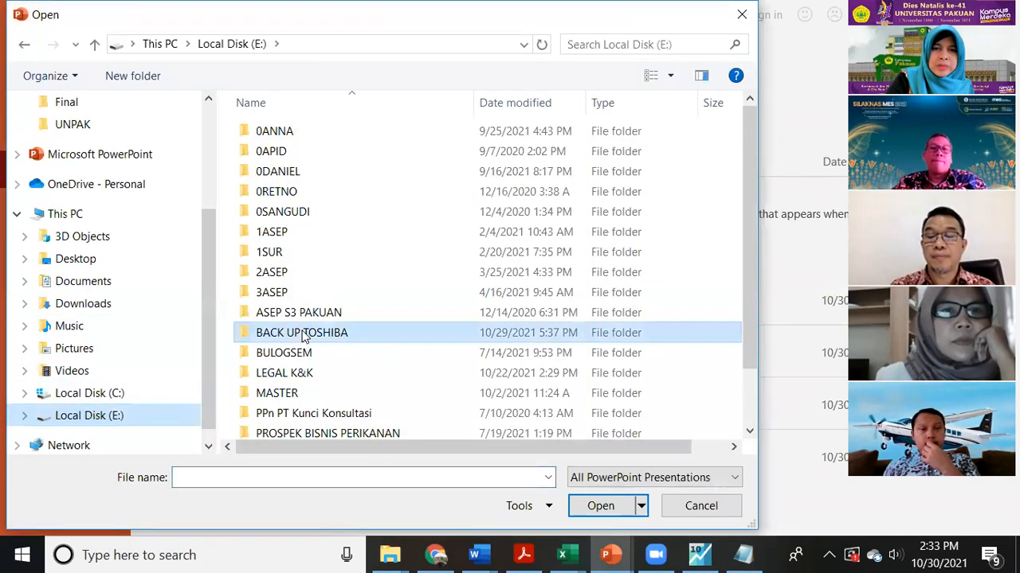
pyautogui.press('u')
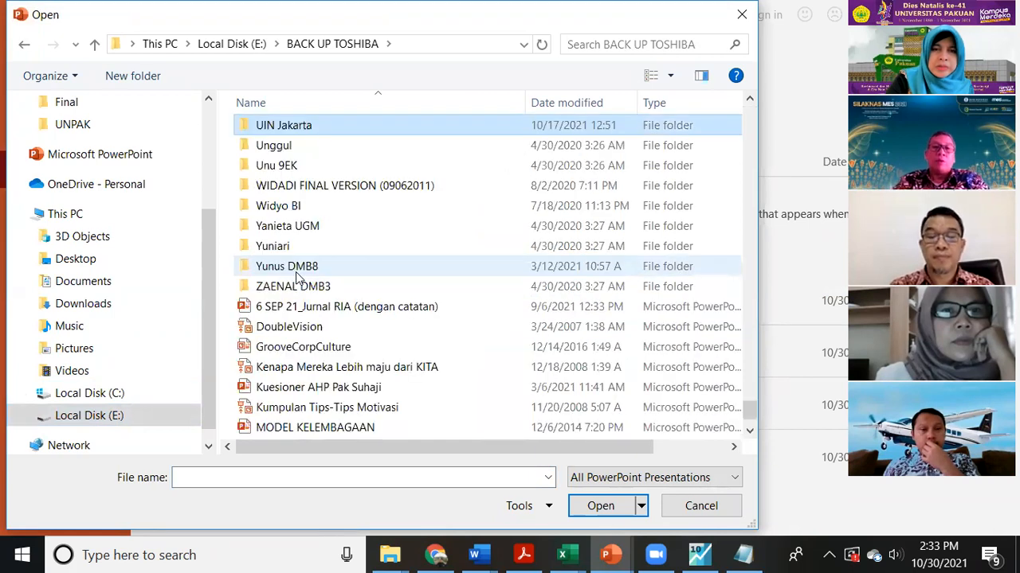
pyautogui.doubleClick(296, 130)
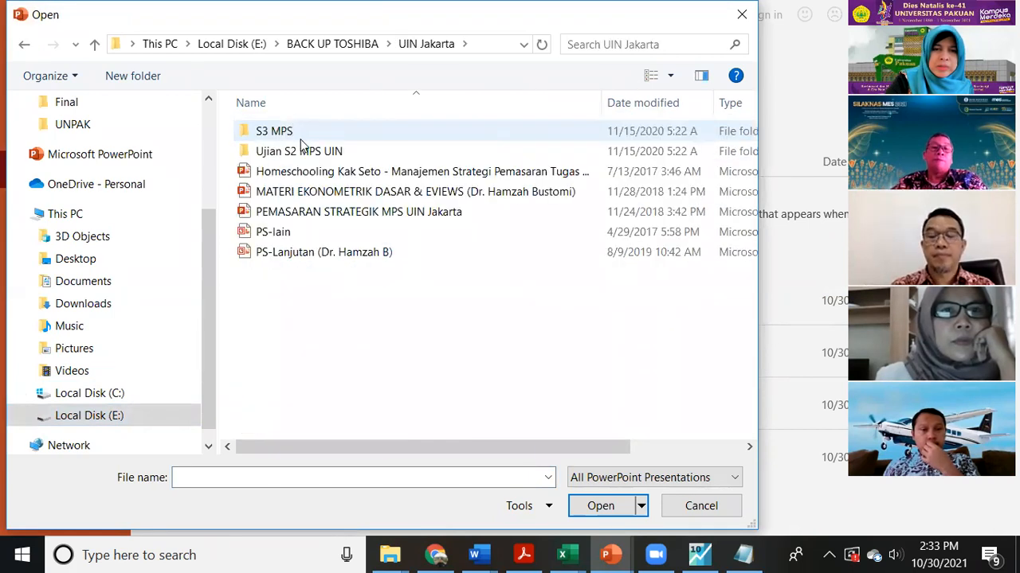
pyautogui.doubleClick(317, 153)
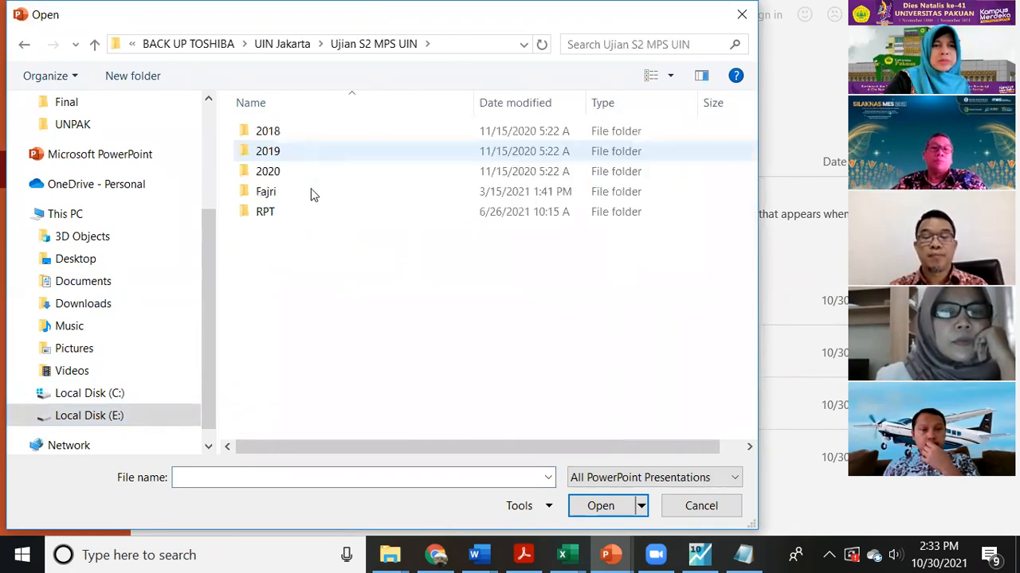
pyautogui.doubleClick(289, 216)
pyautogui.doubleClick(316, 132)
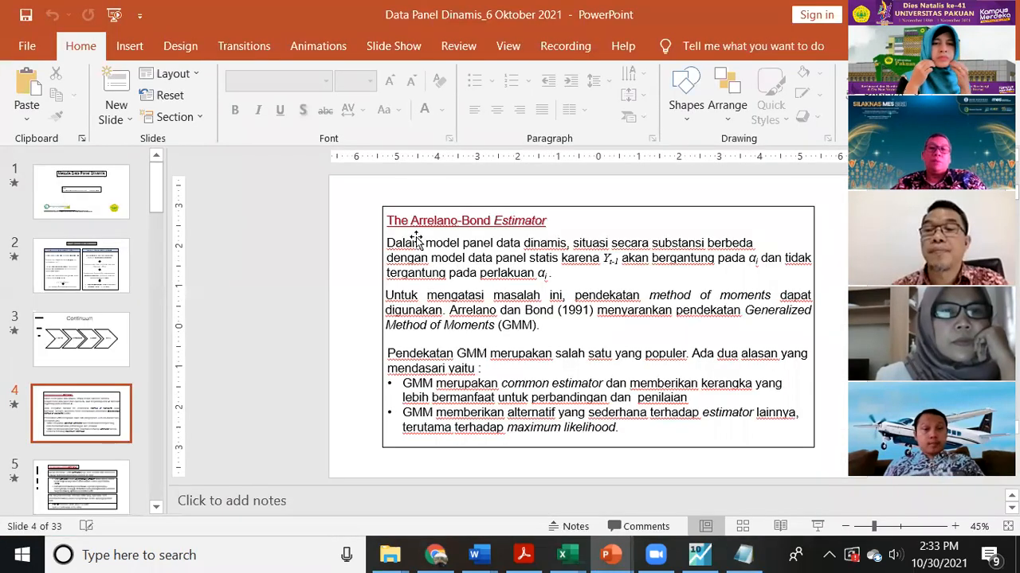
# Present the thesis slides from LATAR BELAKANG and advance to the RUMUSAN MASALAH slide.
pyautogui.scroll(-2, 89, 307)
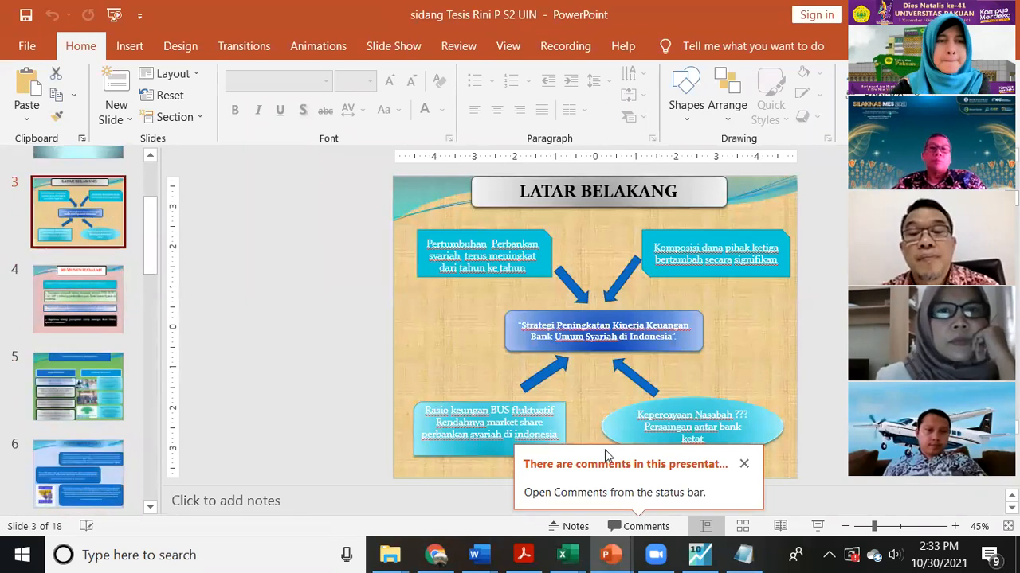
pyautogui.click(823, 531)
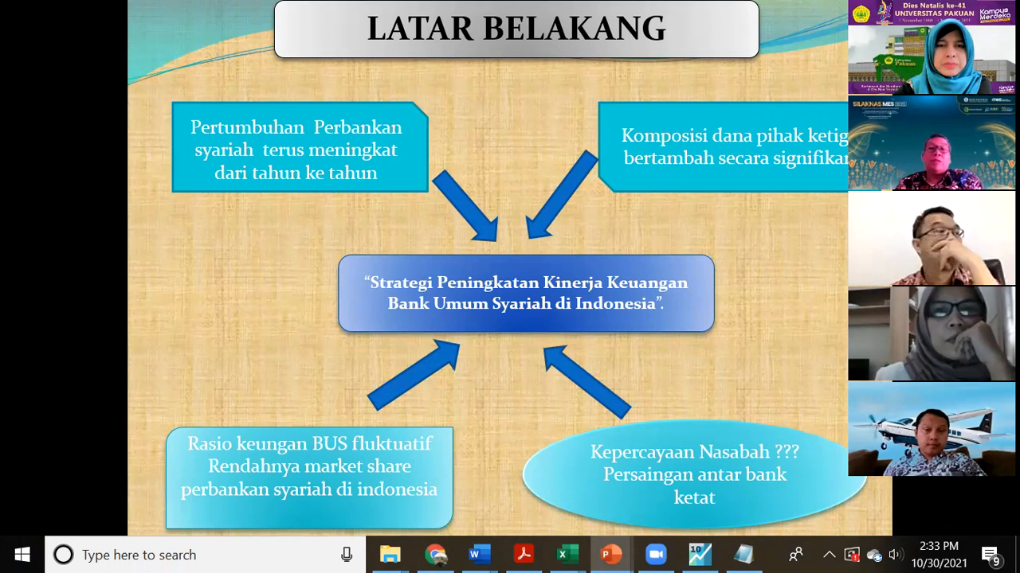
pyautogui.press('Right')
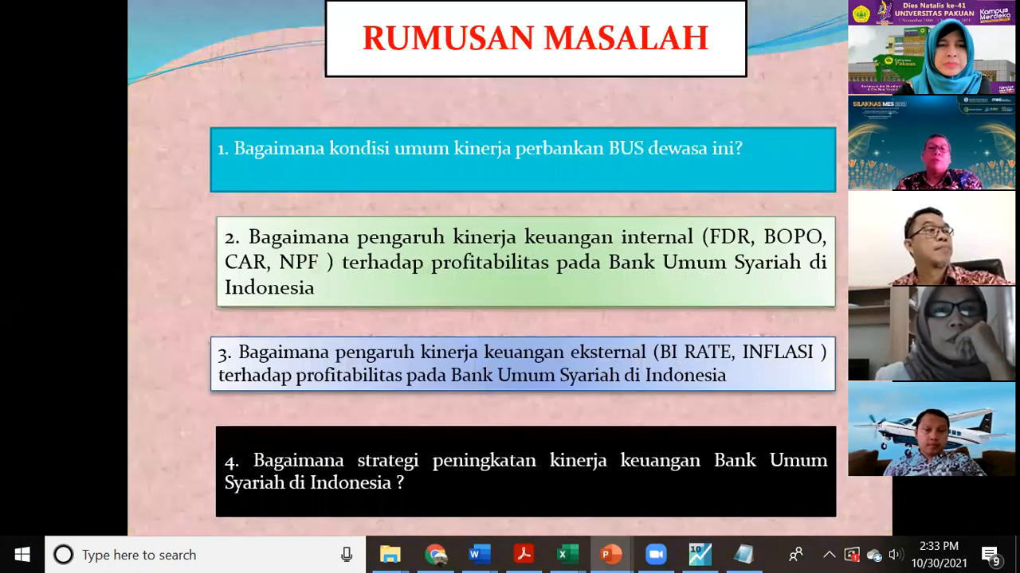
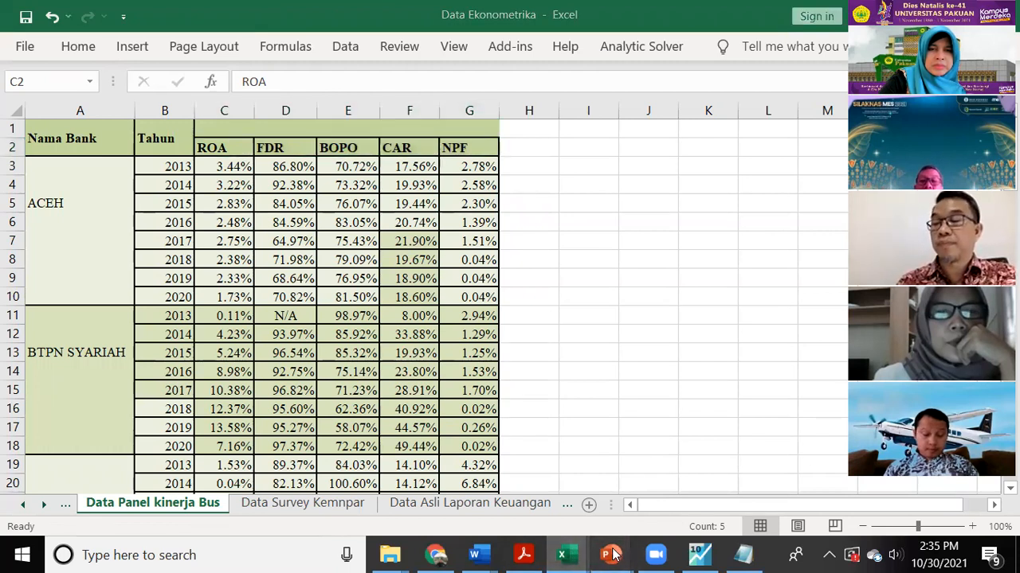
# Return to the thesis slide show in PowerPoint and review the slides on research aims, hypotheses, research method and data processing.
pyautogui.moveTo(610, 555)
pyautogui.click(756, 507)
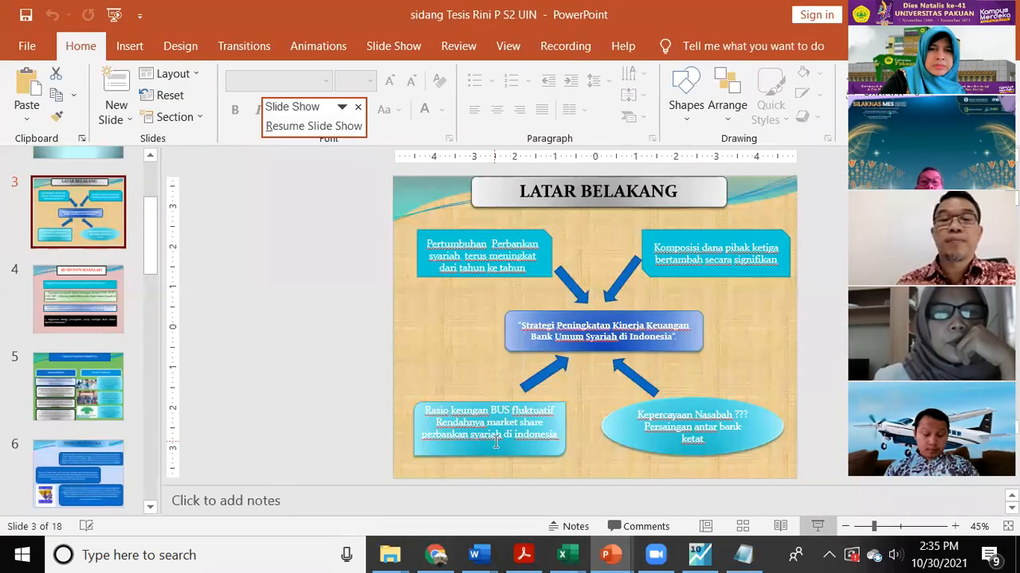
pyautogui.click(817, 526)
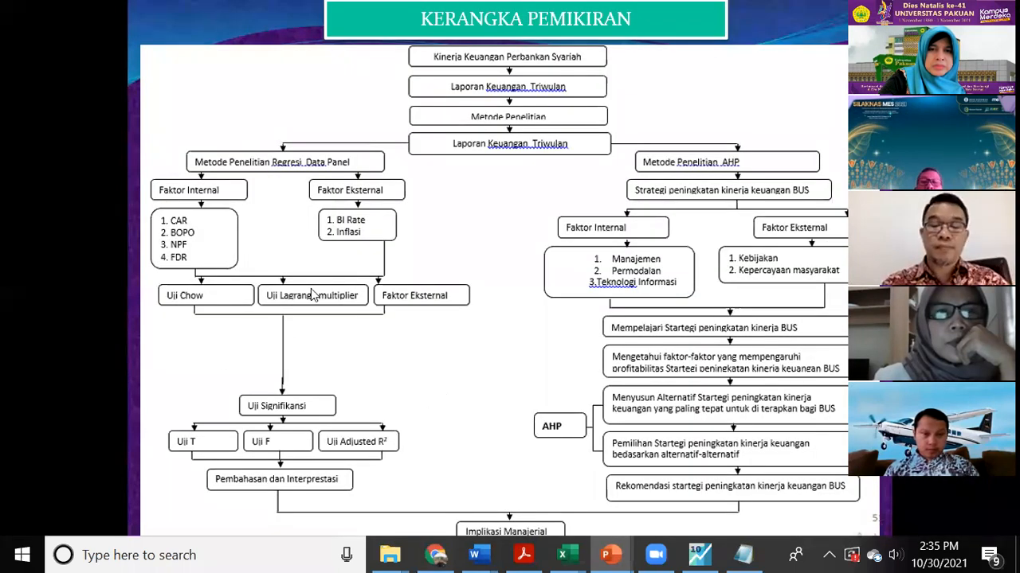
pyautogui.press('Left')
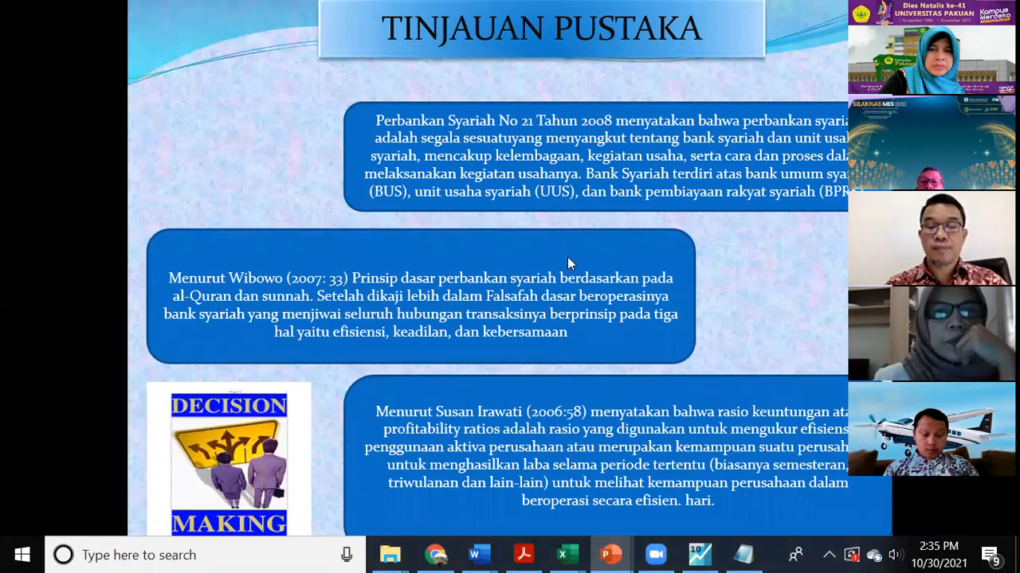
pyautogui.press('Left')
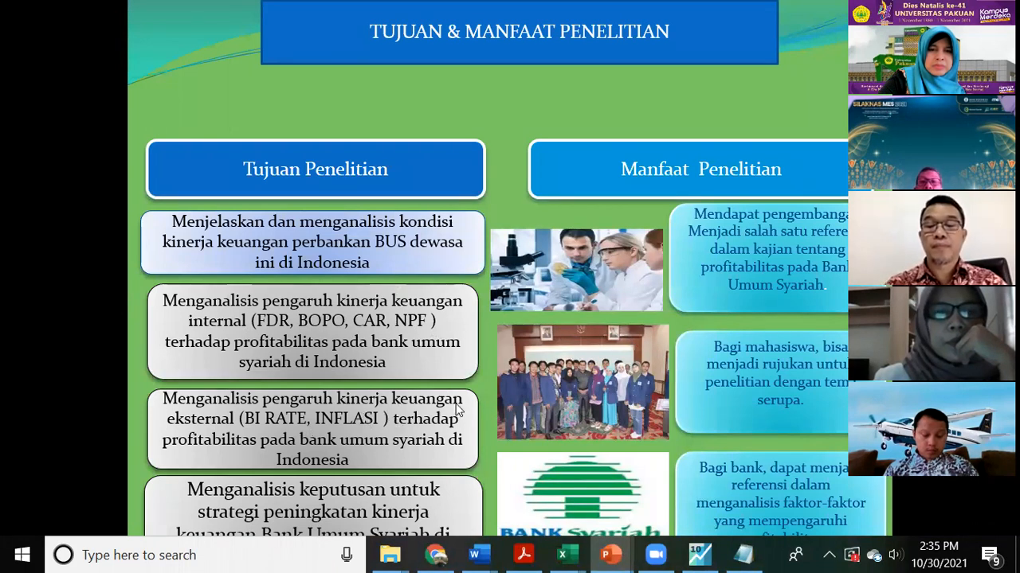
pyautogui.press('Right')
pyautogui.press('Right')
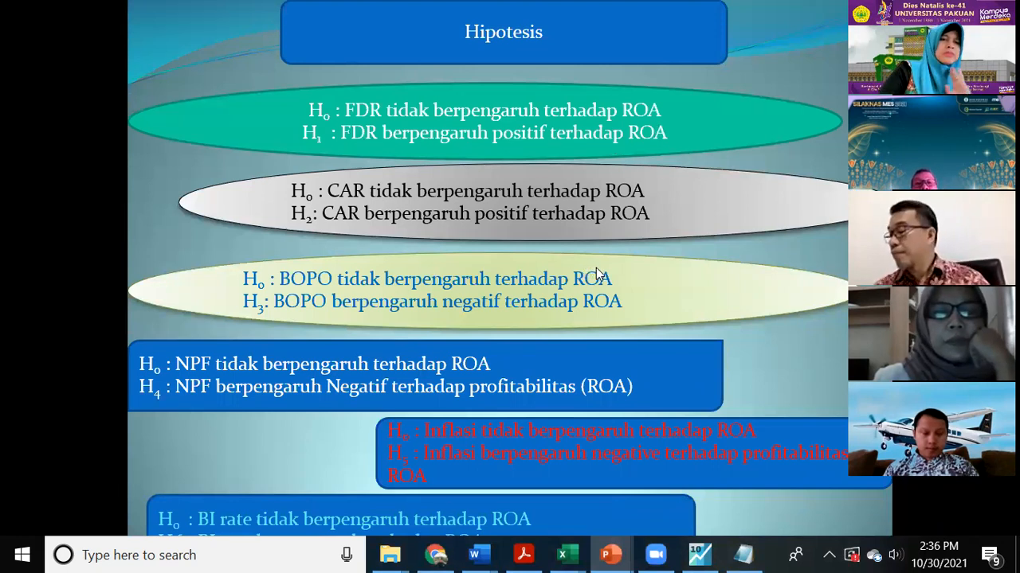
pyautogui.press('Right')
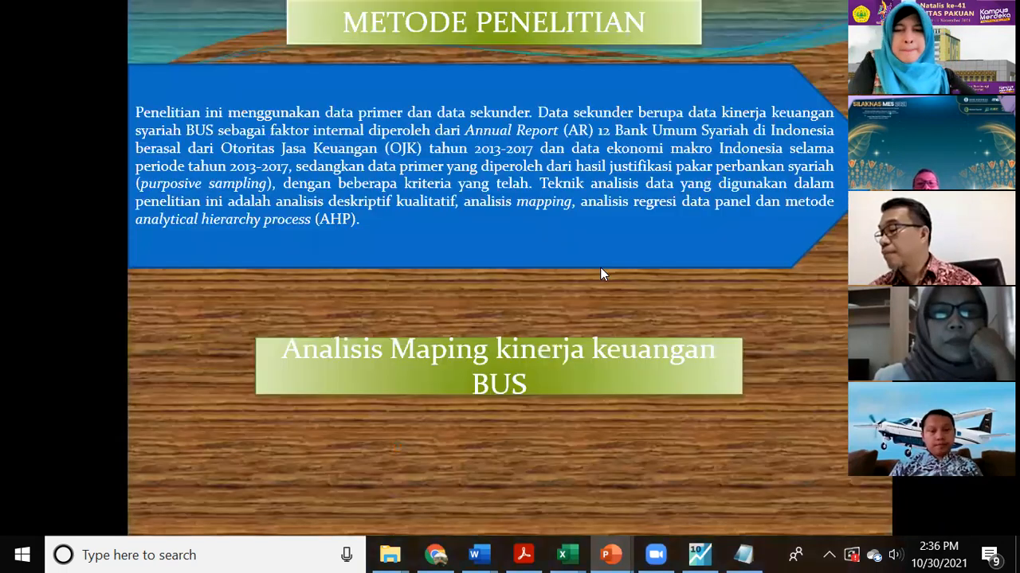
pyautogui.press('Right')
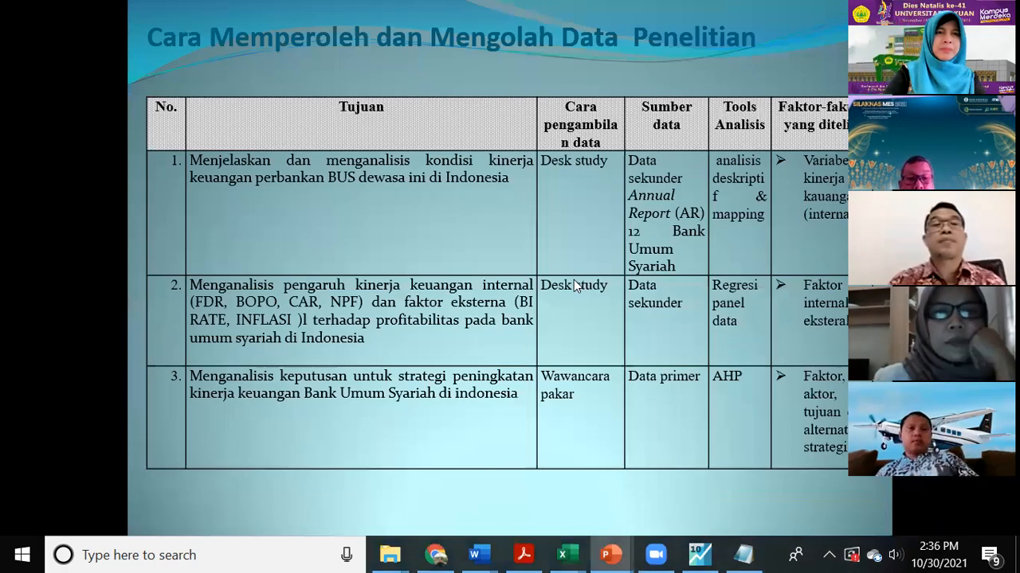
# Switch to the Data Ekonometrika workbook in Excel and select the 2019 and 2020 ratios from ROA to NPF for ACEH.
pyautogui.hotkey('alt', 'Tab')
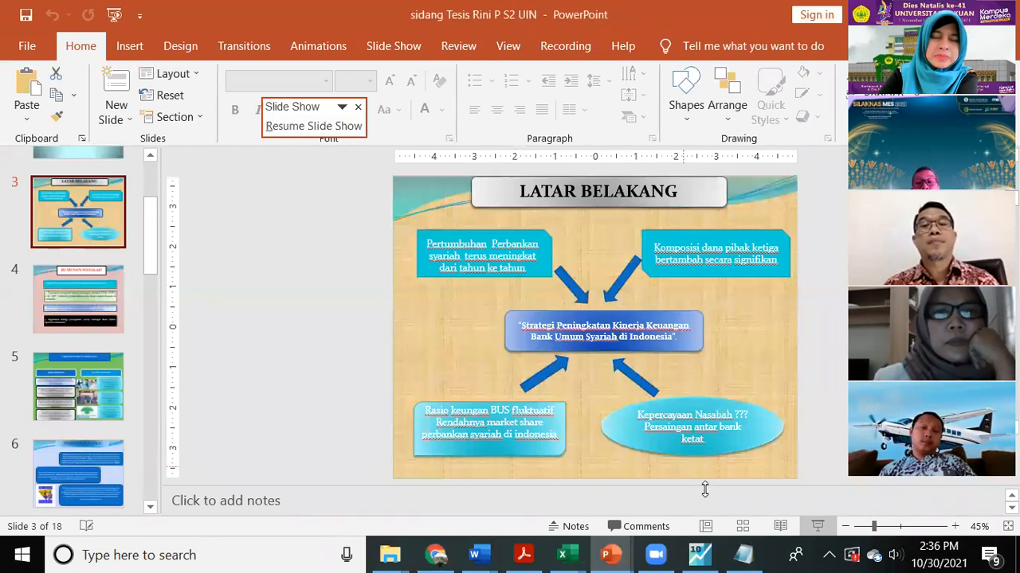
pyautogui.moveTo(563, 556)
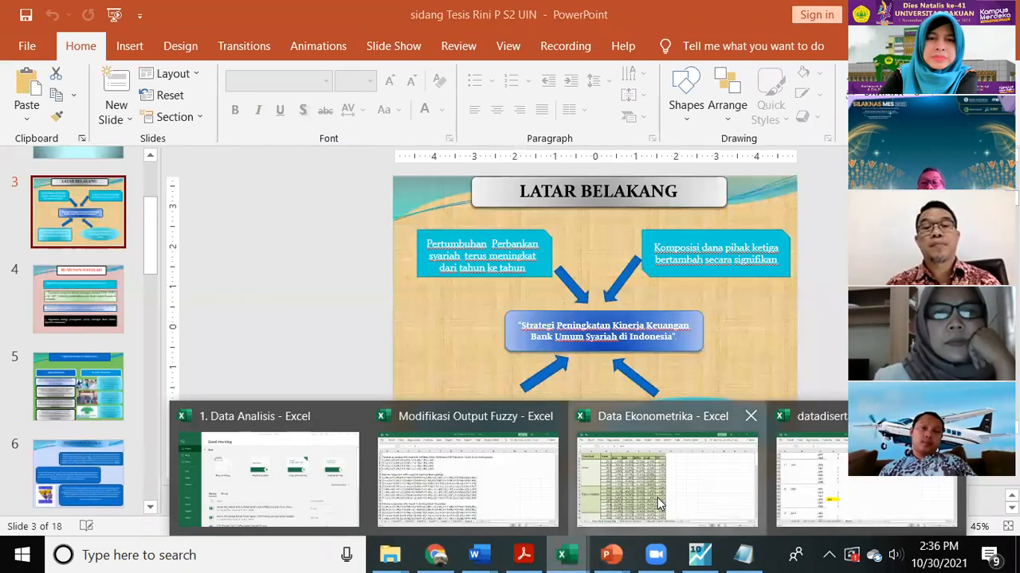
pyautogui.click(663, 494)
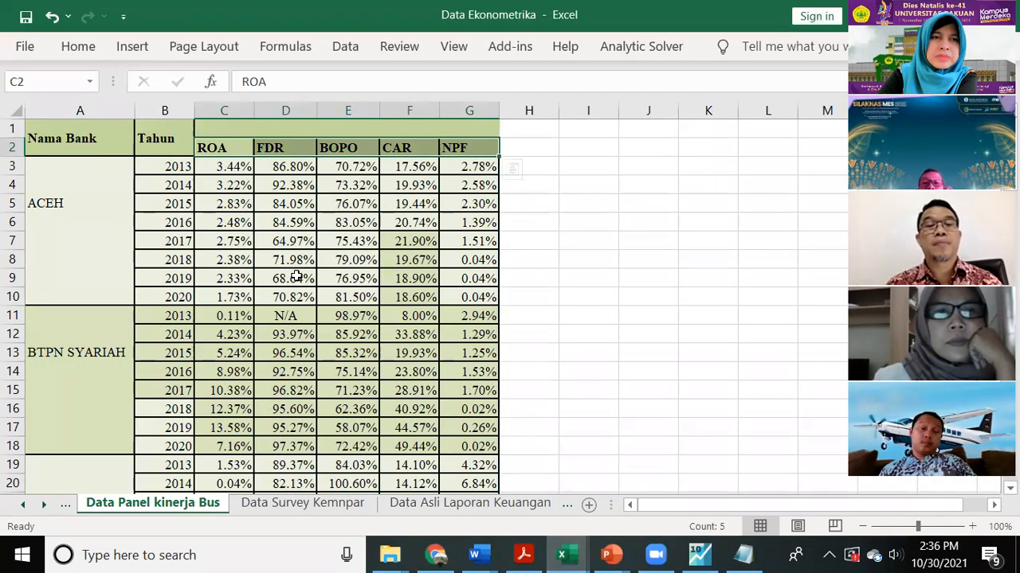
pyautogui.click(218, 265)
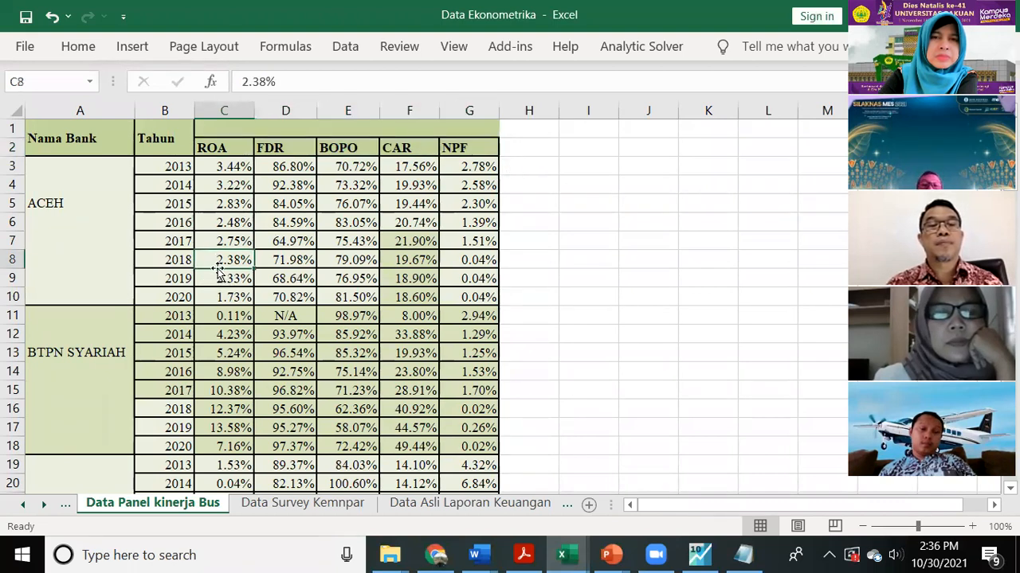
pyautogui.moveTo(220, 276); pyautogui.dragTo(476, 295)
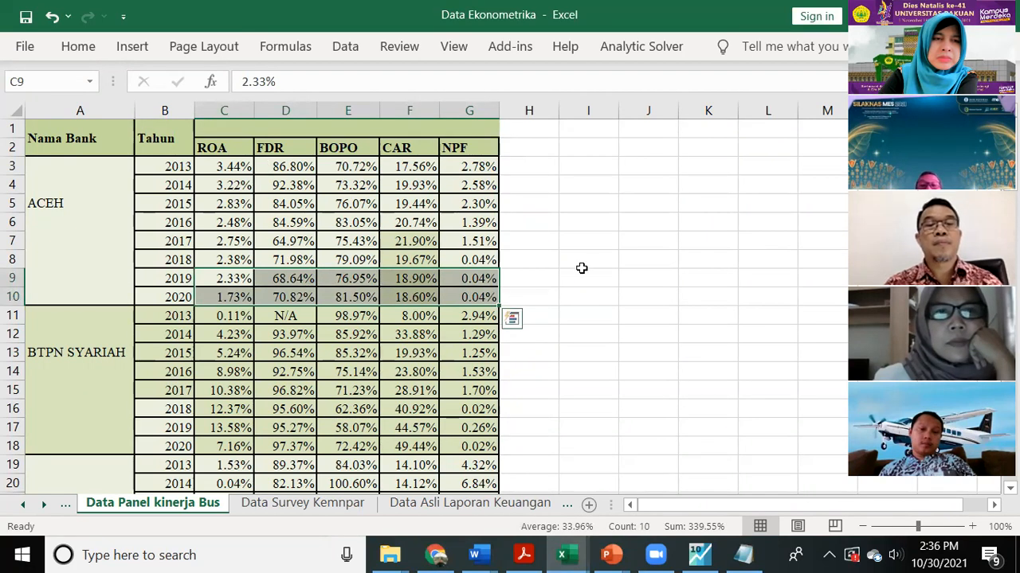
# Switch to EViews and add the constant C after ROA so the equation specification reads ROA C FDR BOPO CAR NPF.
pyautogui.click(699, 555)
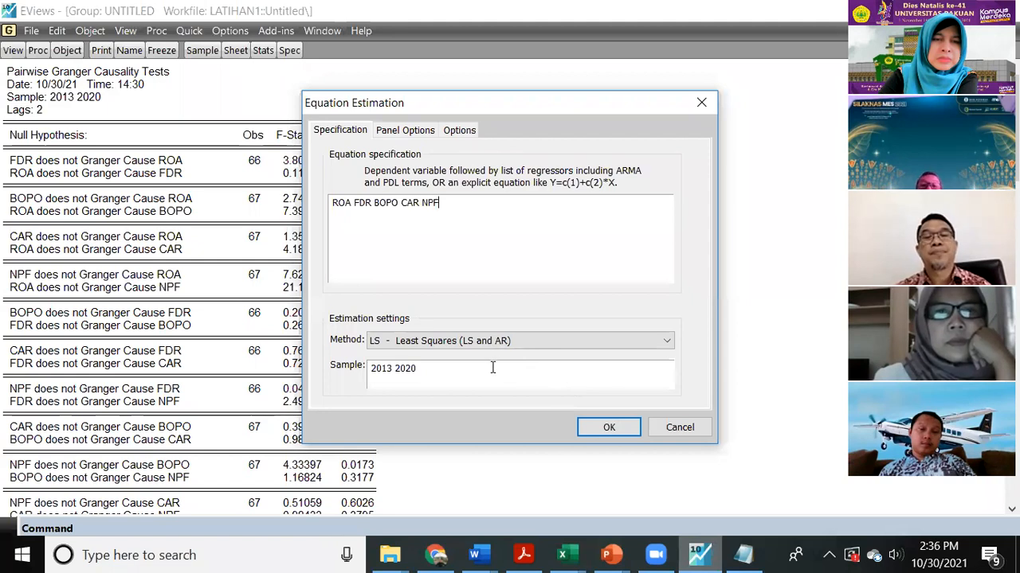
pyautogui.click(408, 132)
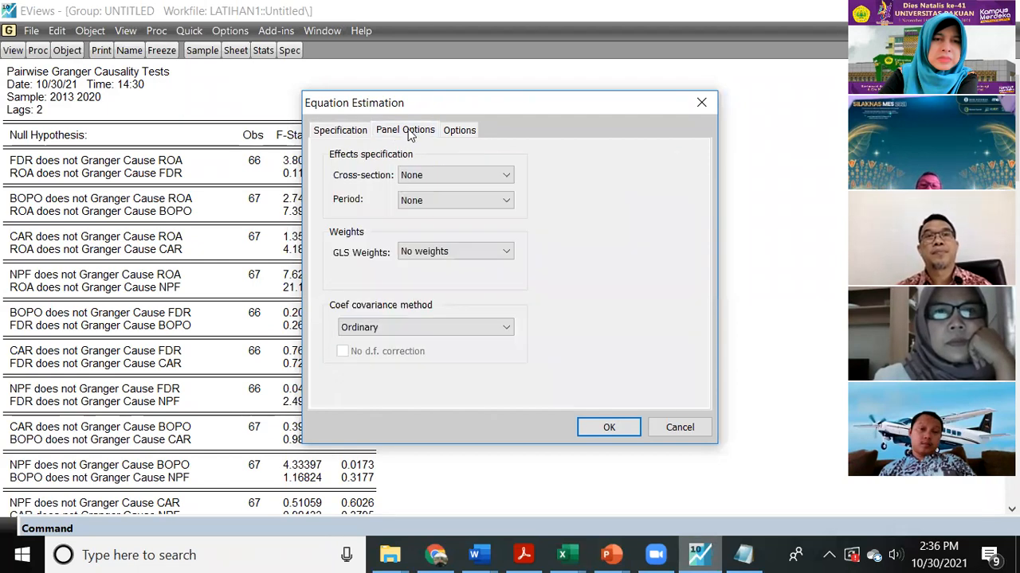
pyautogui.click(340, 132)
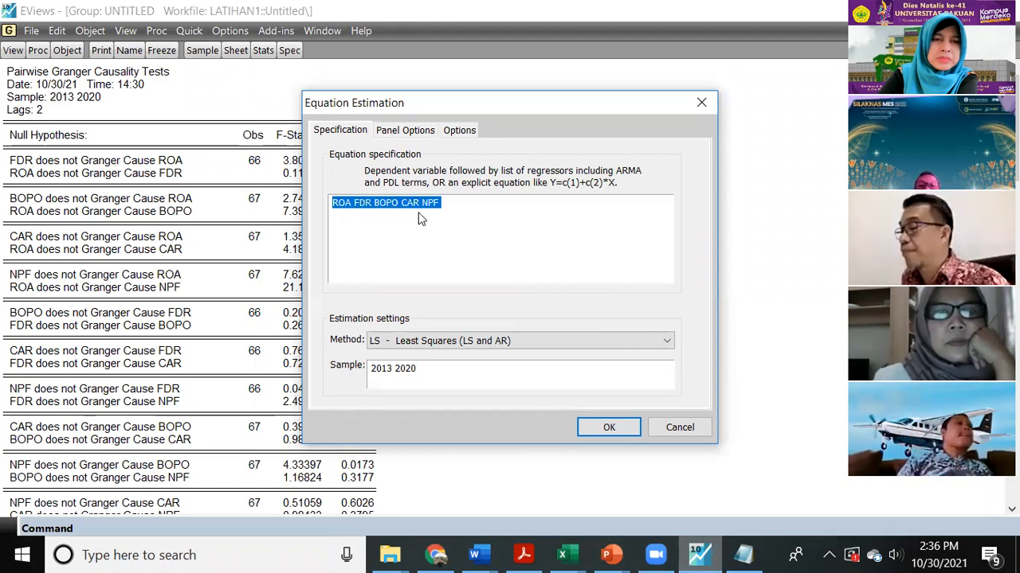
pyautogui.click(348, 205)
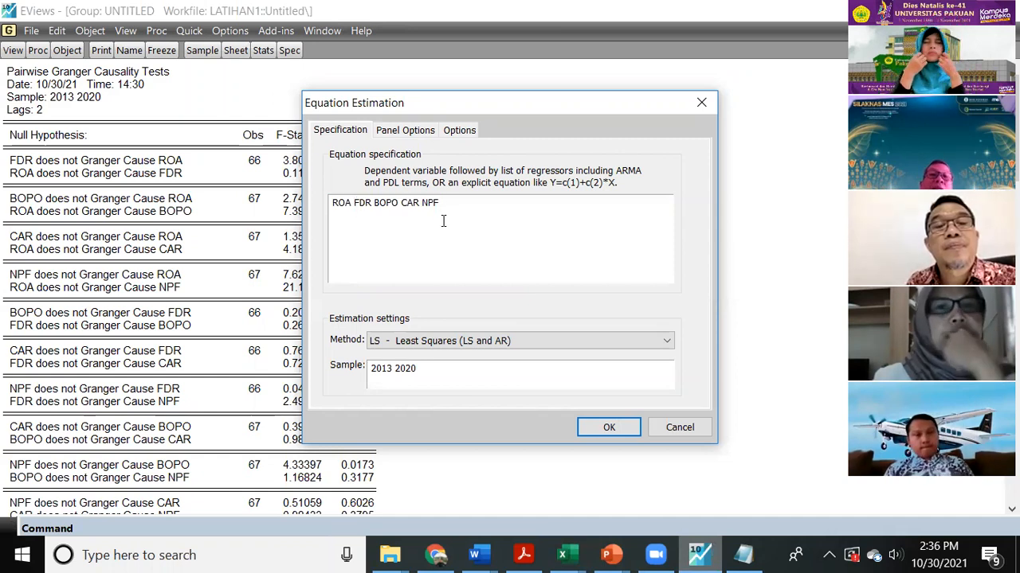
pyautogui.write('c')
pyautogui.press('BackSpace')
pyautogui.write('C')
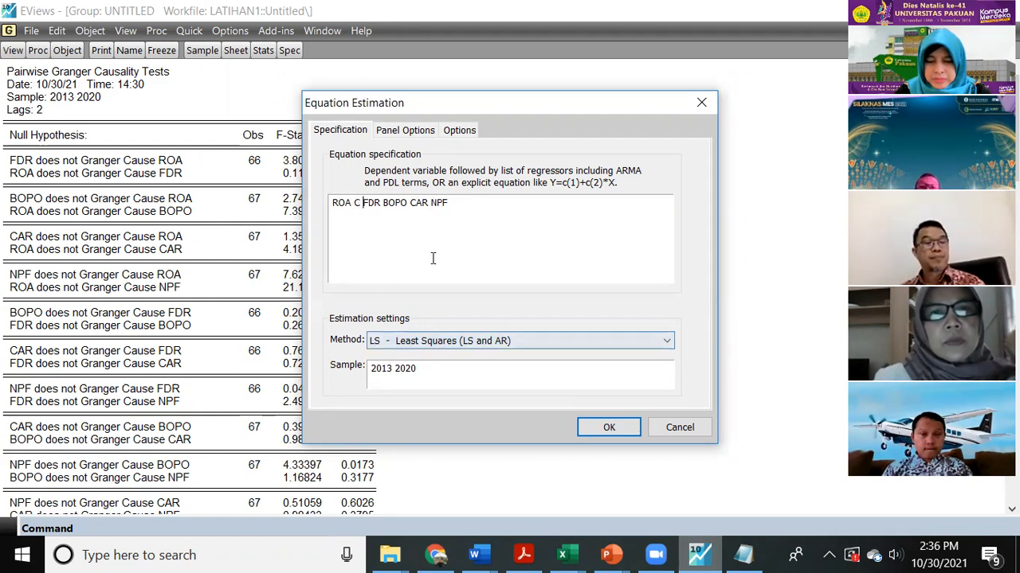
# Review the cross-section and period effects choices, keep both at None, and estimate the equation by least squares for 2013 2020.
pyautogui.click(390, 136)
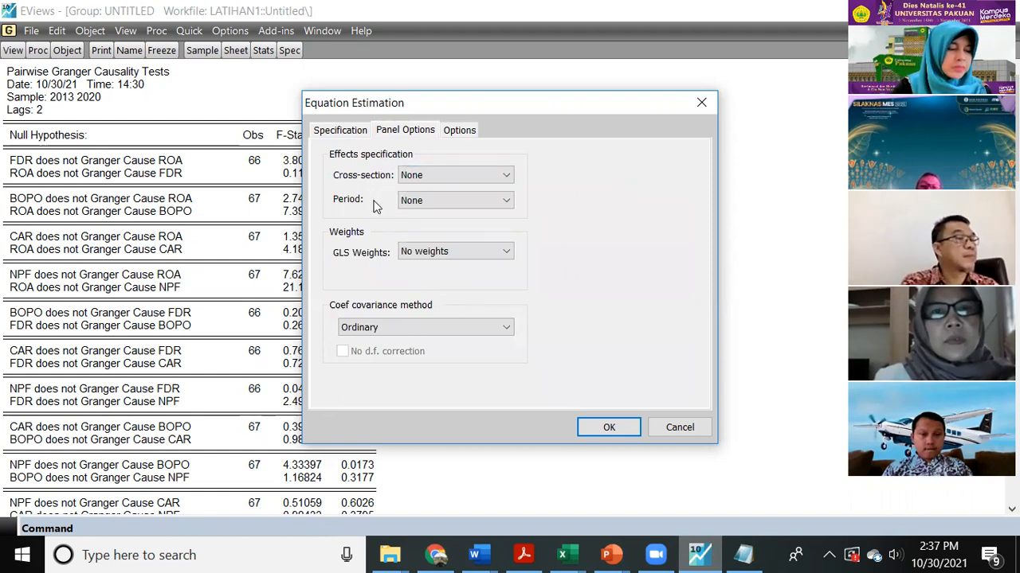
pyautogui.click(416, 182)
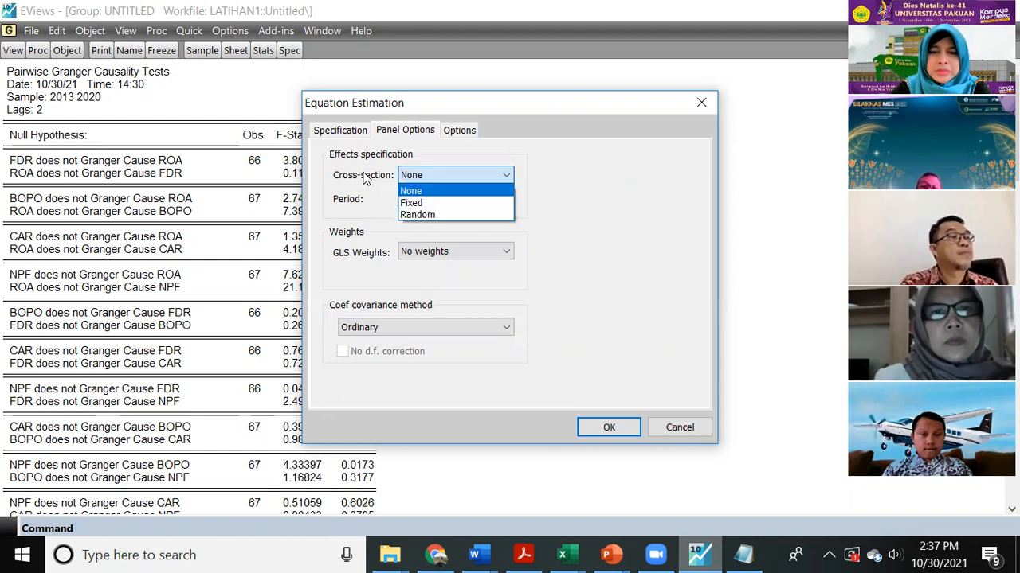
pyautogui.click(425, 198)
pyautogui.click(430, 200)
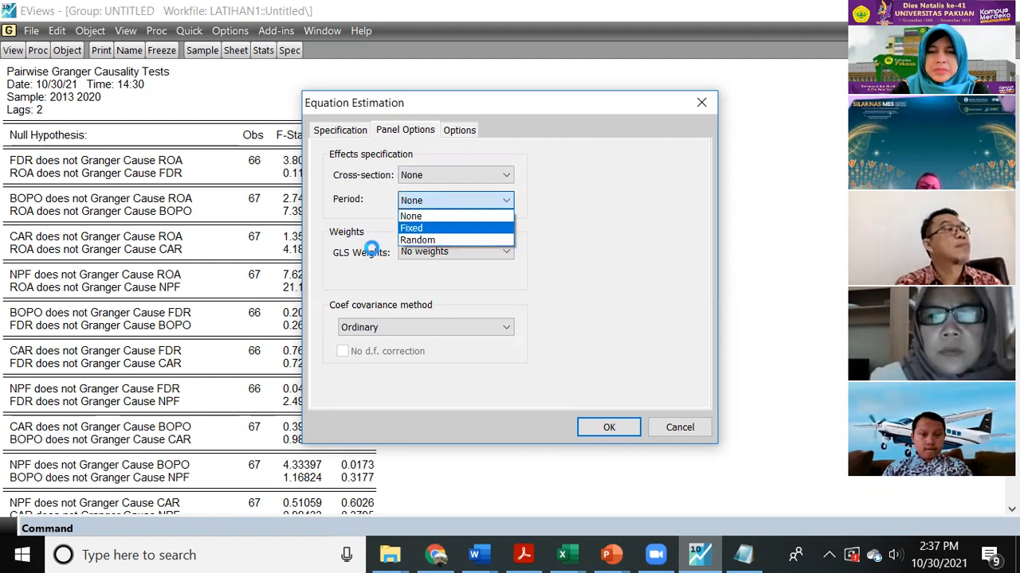
pyautogui.click(564, 223)
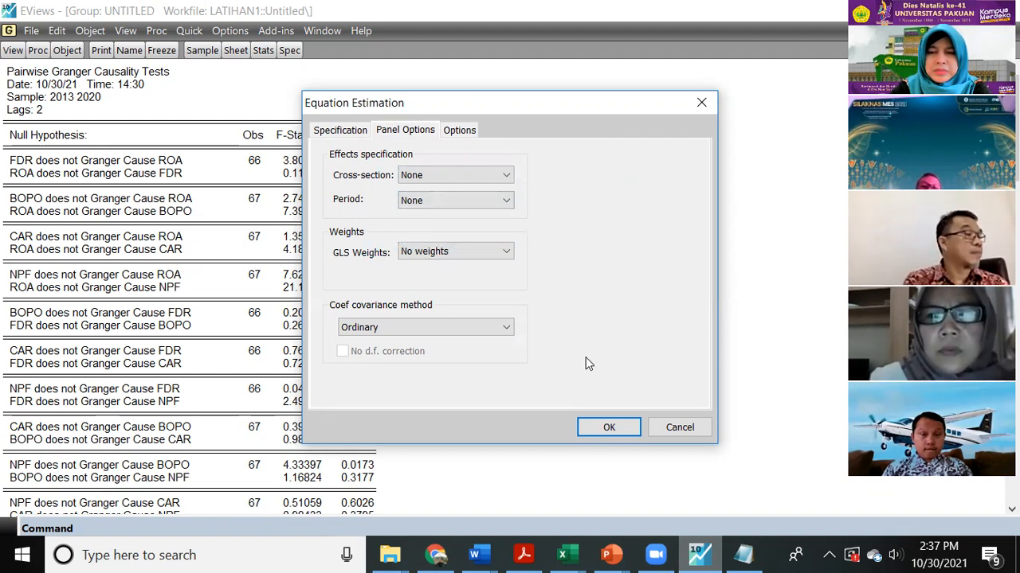
pyautogui.click(613, 427)
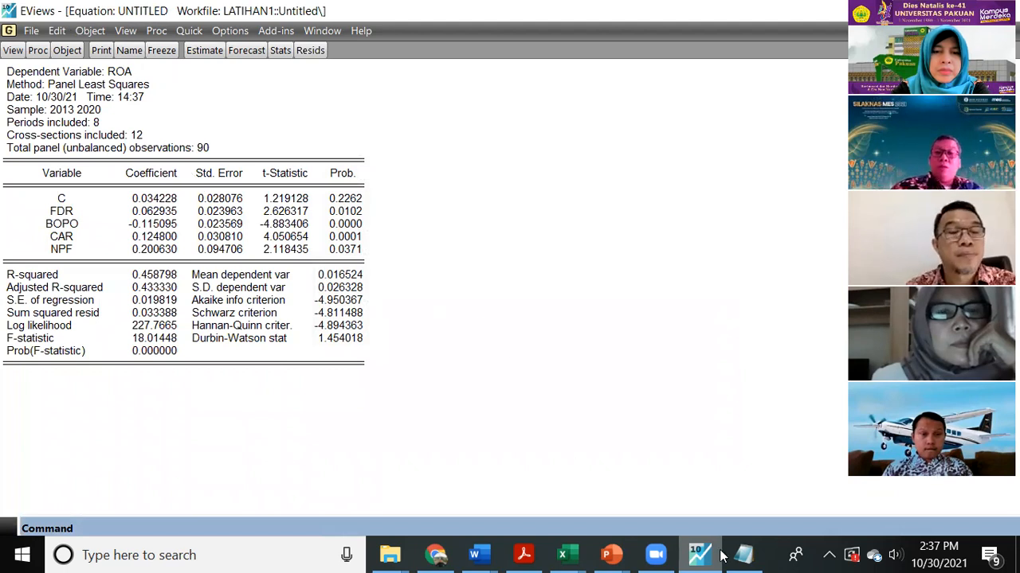
# Look through the open Data Ekonometrika workbook, the Gmail message in Chrome and the thesis presentation in PowerPoint.
pyautogui.moveTo(701, 555)
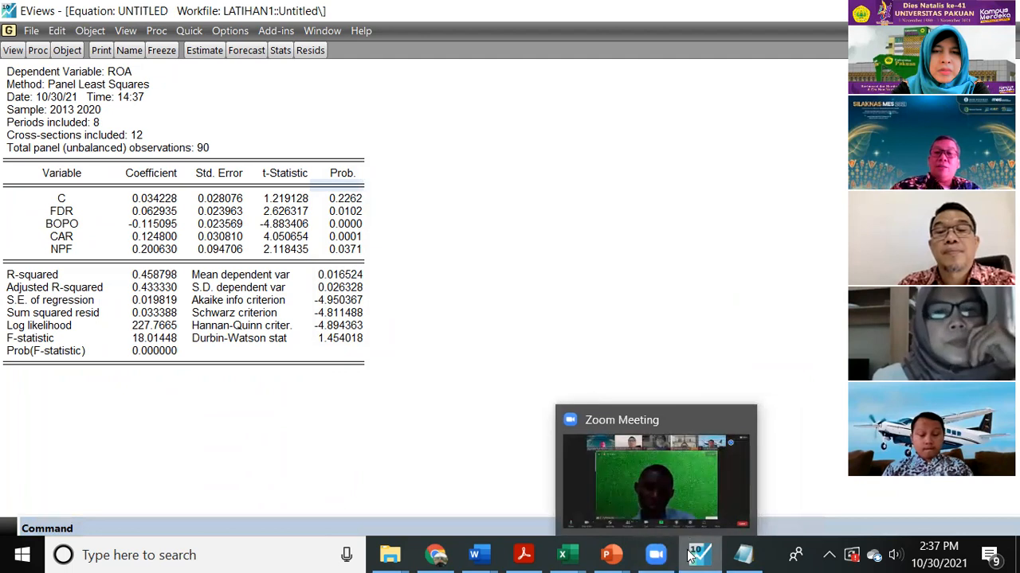
pyautogui.moveTo(599, 555)
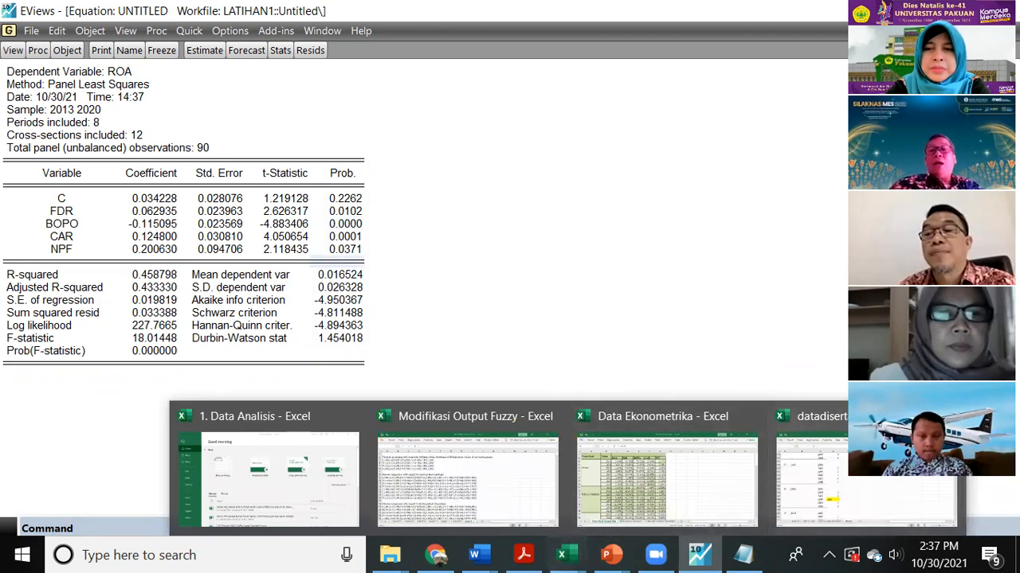
pyautogui.click(694, 556)
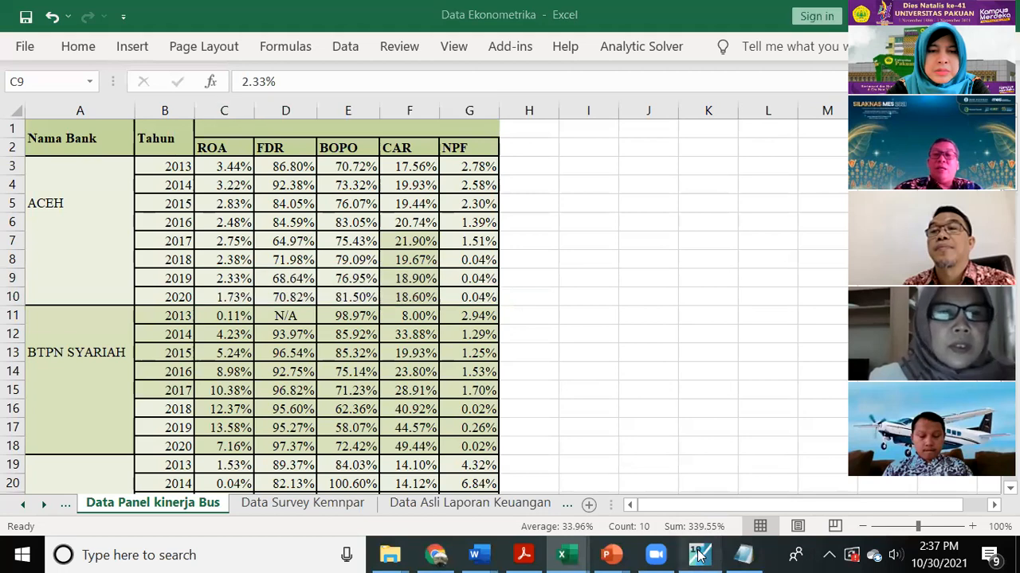
pyautogui.click(697, 555)
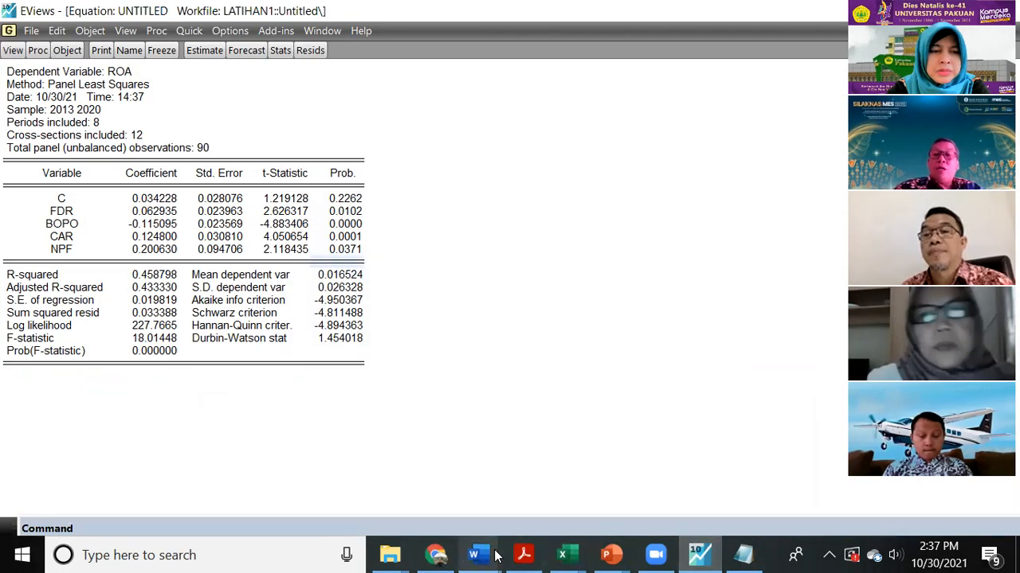
pyautogui.click(436, 555)
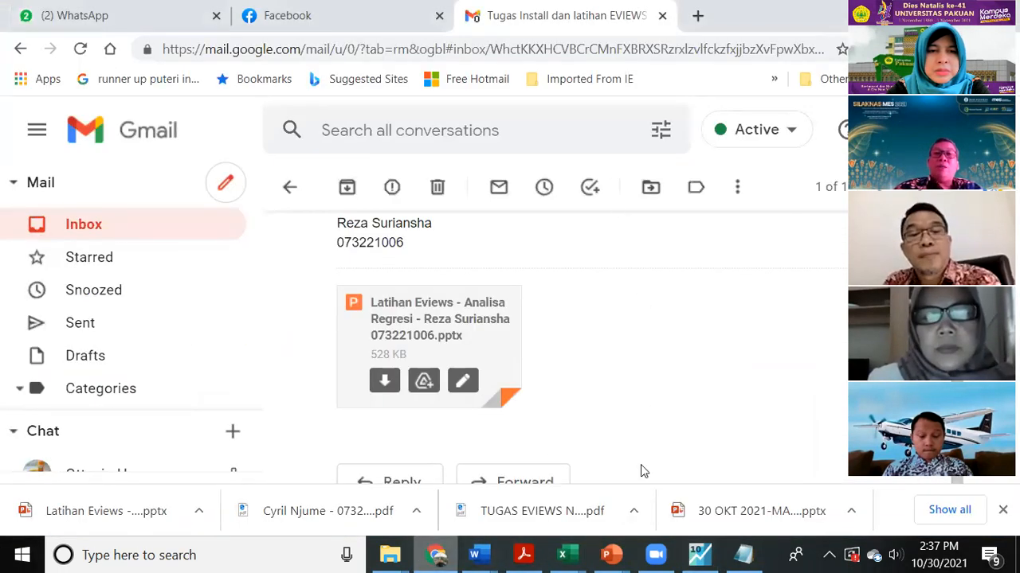
pyautogui.click(698, 555)
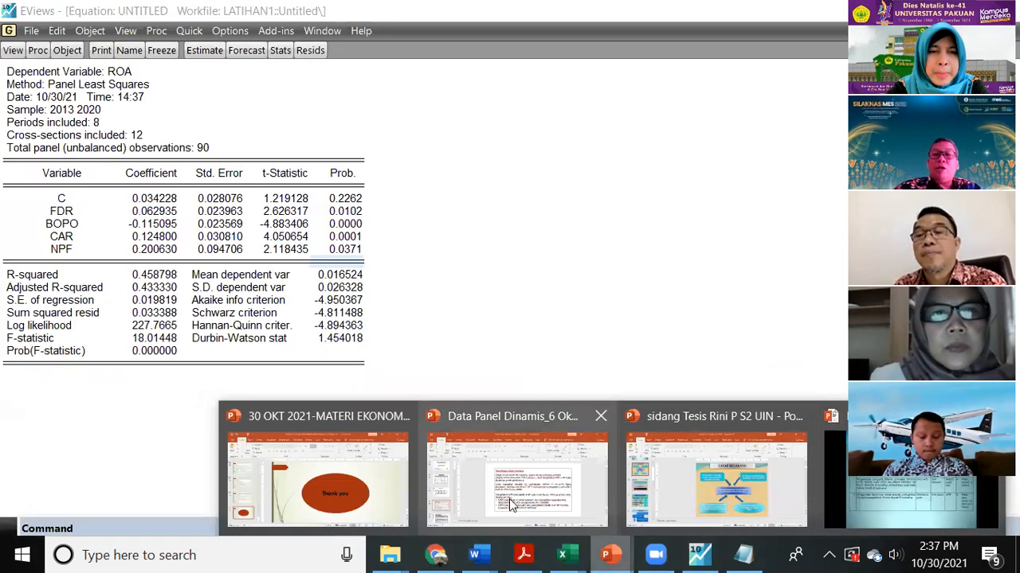
pyautogui.click(688, 480)
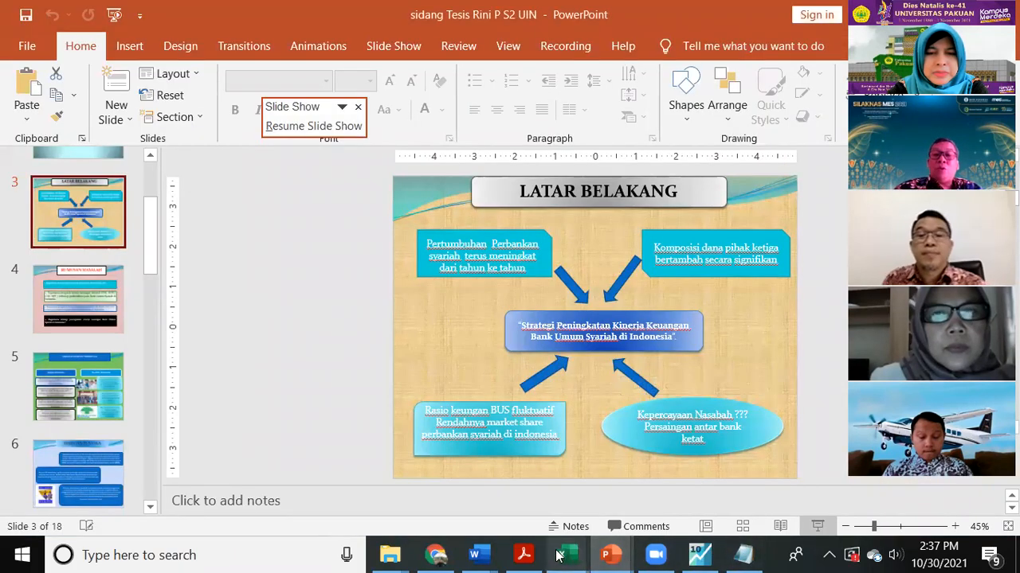
# Switch to the Eddy DMB5 window in File Explorer and open the BACK UP TOSHIBA folder on drive E.
pyautogui.moveTo(390, 555)
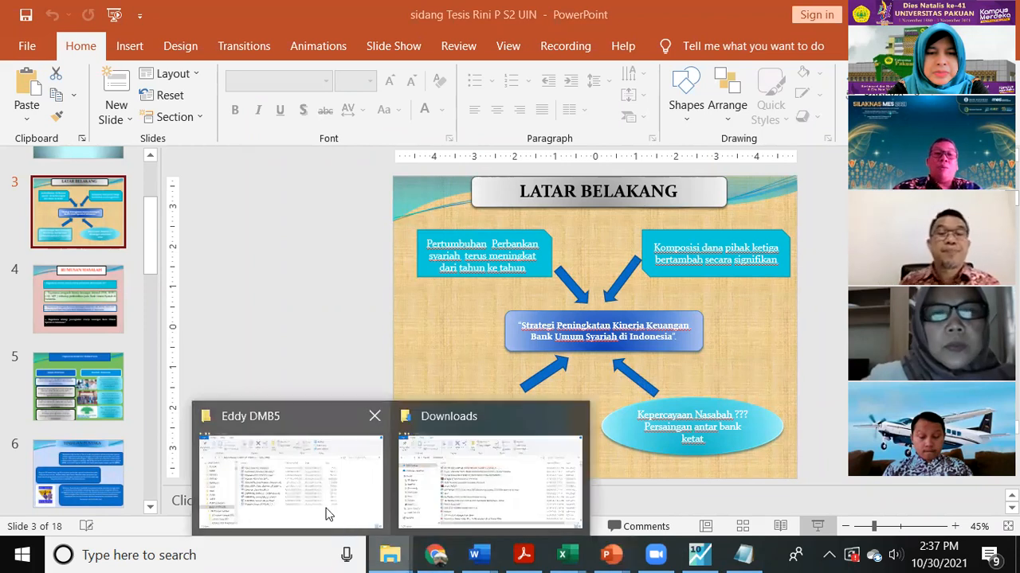
pyautogui.click(307, 490)
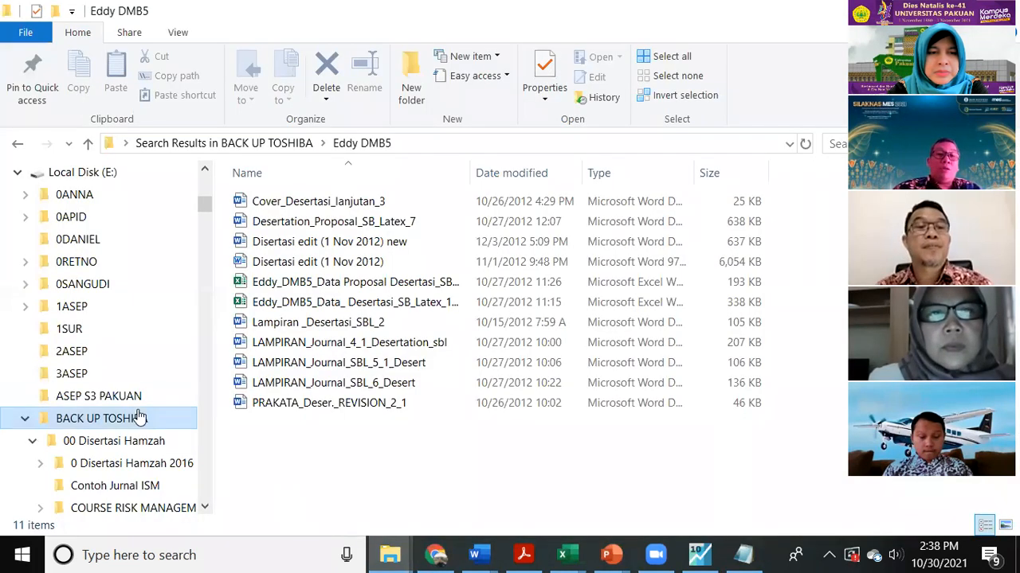
pyautogui.scroll(1, 146, 417)
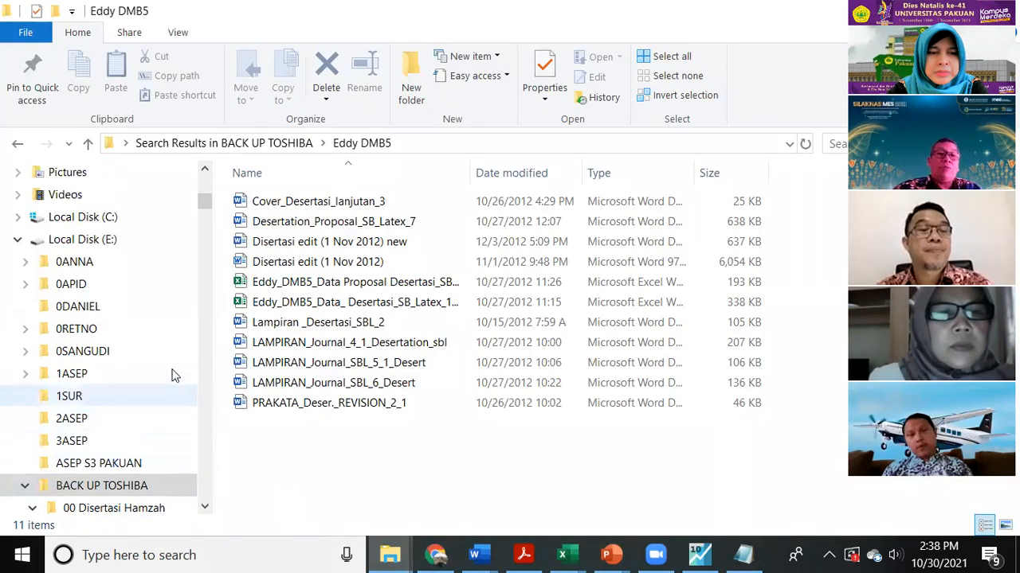
pyautogui.click(119, 243)
pyautogui.doubleClick(322, 408)
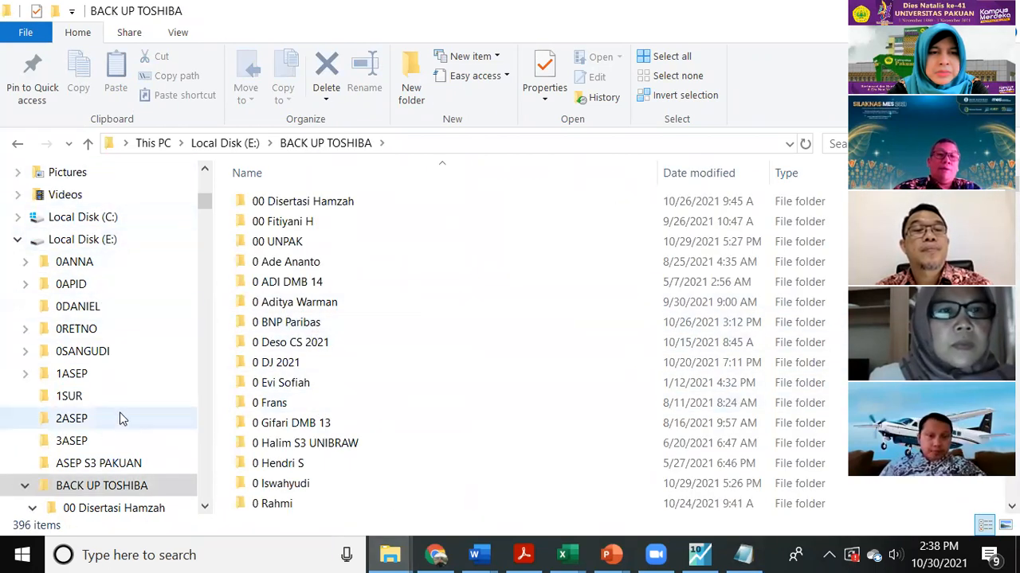
# Open the Program Files (x86) folder on Local Disk (C:).
pyautogui.scroll(1, 91, 358)
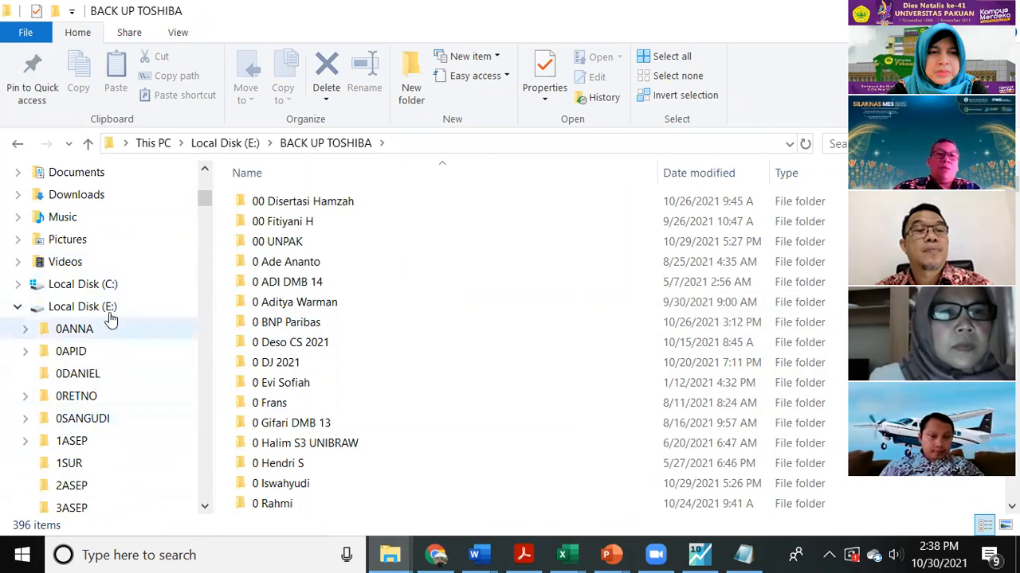
pyautogui.click(114, 285)
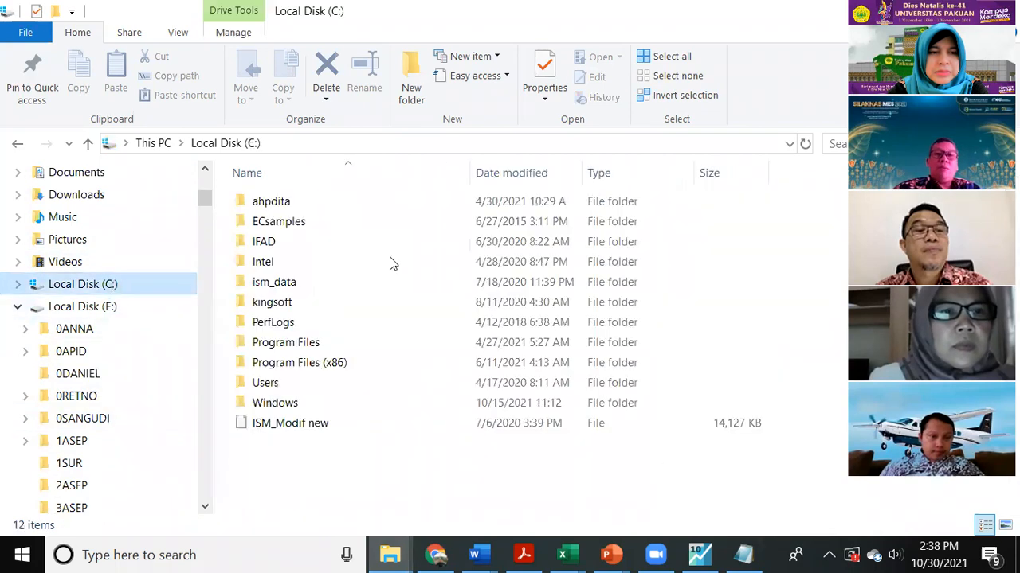
pyautogui.click(360, 363)
pyautogui.doubleClick(360, 362)
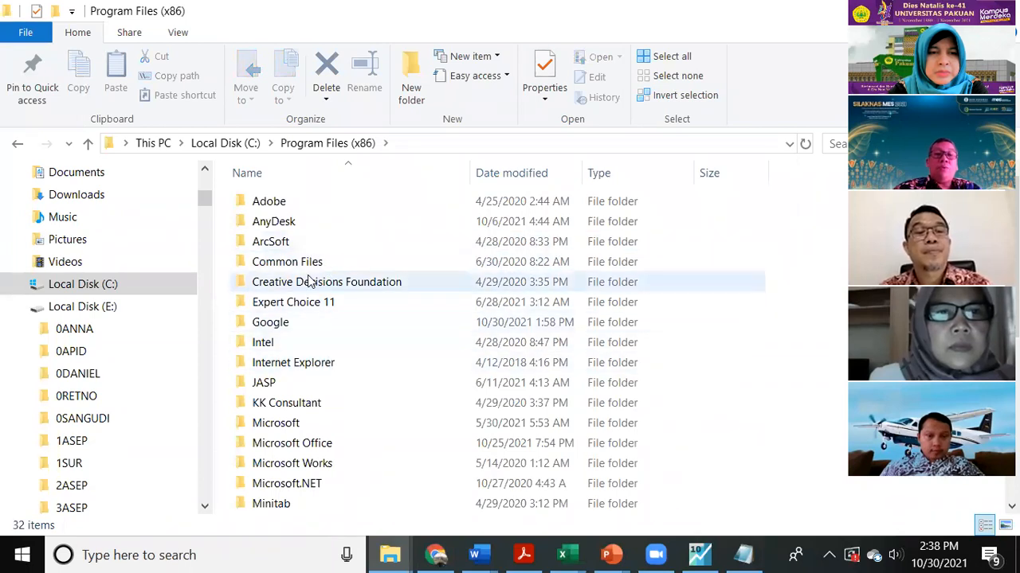
# Open the EViews 10 installation folder inside Program Files on drive C.
pyautogui.click(88, 142)
pyautogui.doubleClick(289, 344)
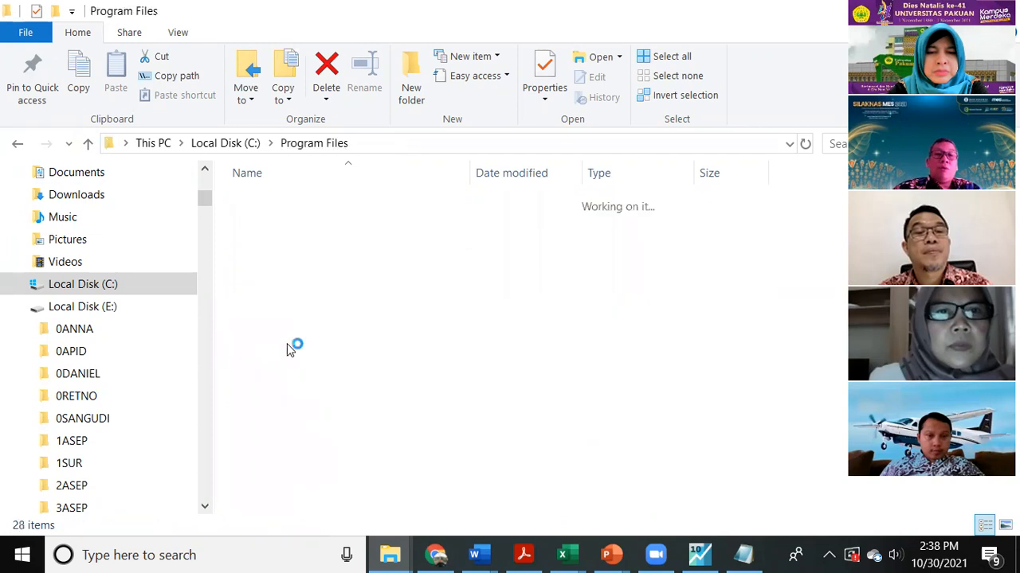
pyautogui.doubleClick(292, 244)
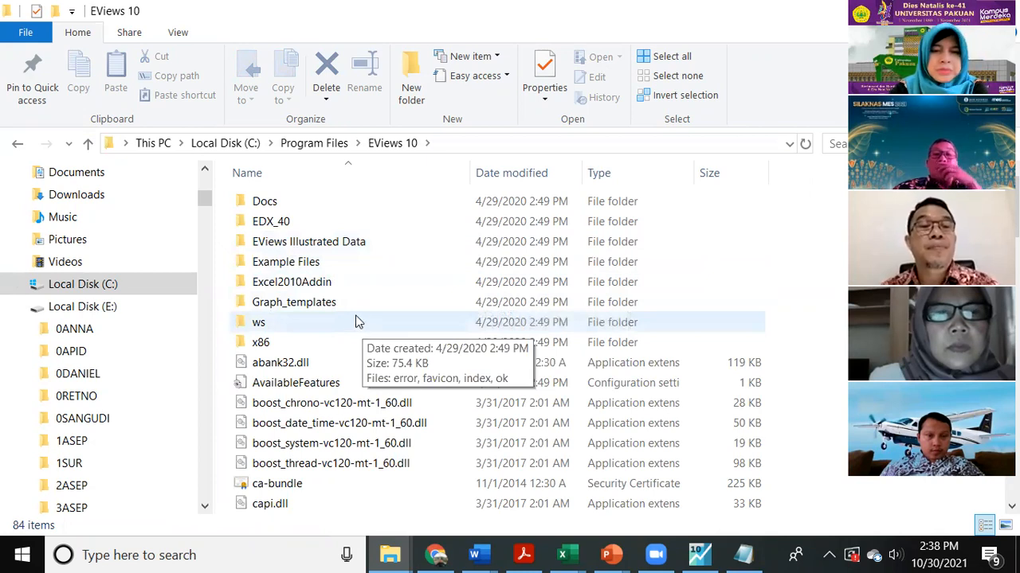
# Look into the Docs and x86 subfolders of EViews 10, returning to the EViews 10 folder each time.
pyautogui.doubleClick(280, 208)
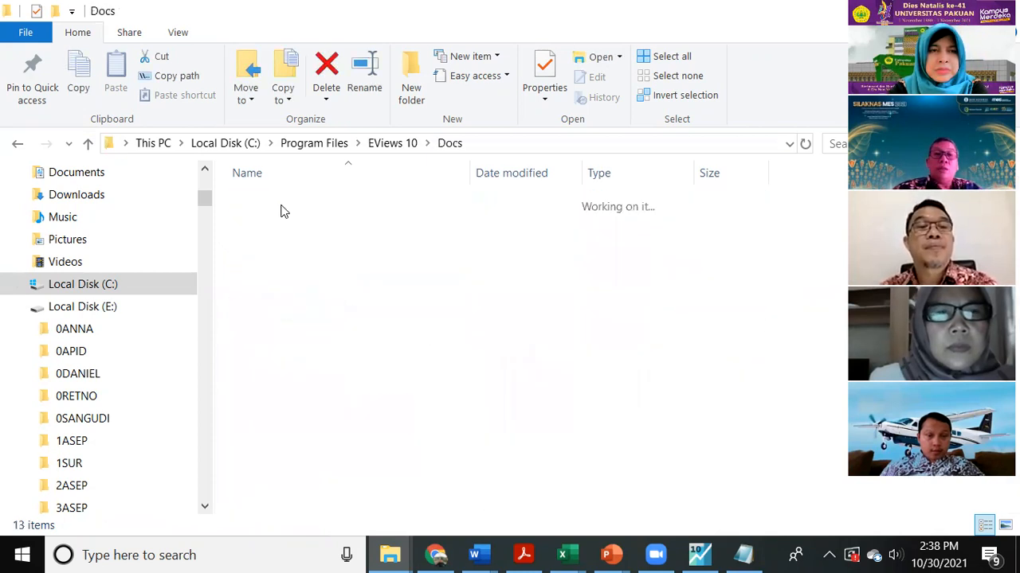
pyautogui.click(89, 145)
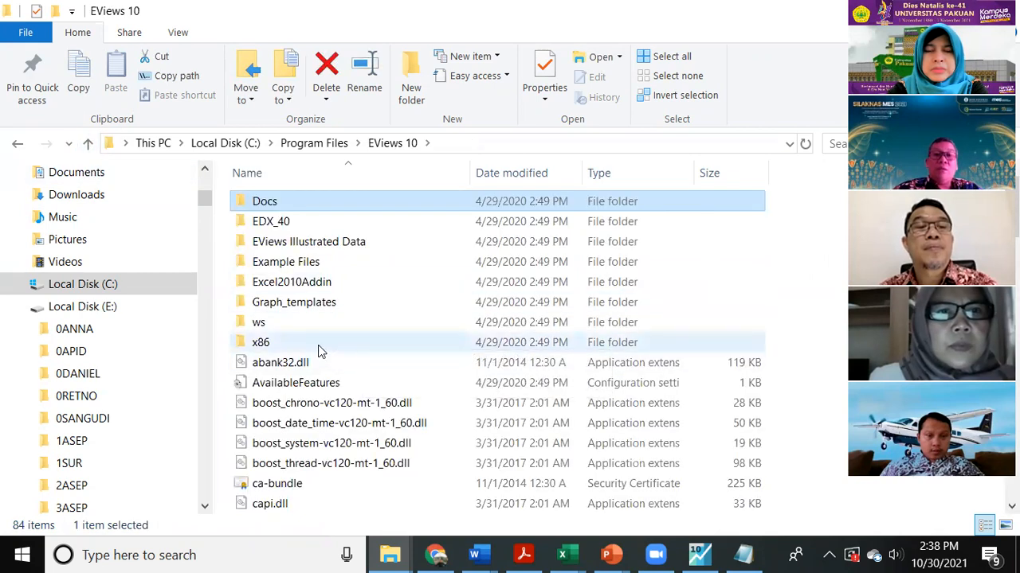
pyautogui.doubleClick(315, 344)
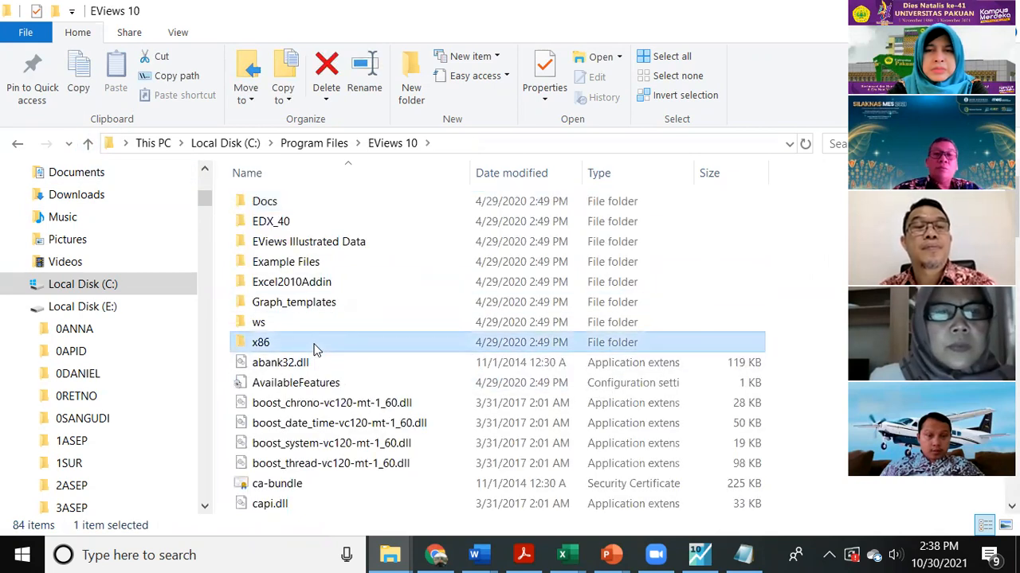
pyautogui.click(87, 143)
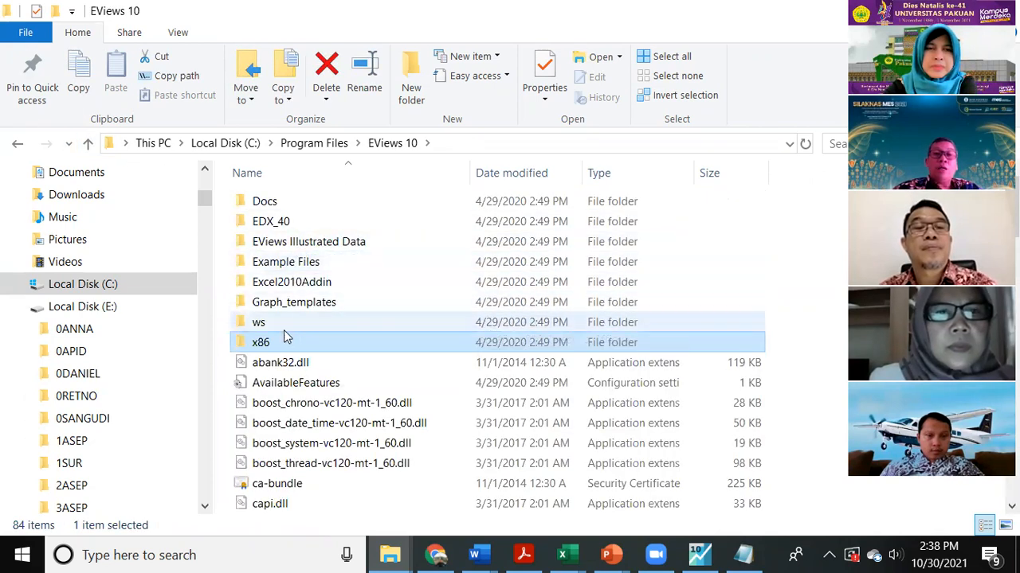
# Browse the EViews Illustrated Data chapters, checking the Chapter 1 and Chapter 3 folders, and return to the EViews 10 folder.
pyautogui.click(317, 267)
pyautogui.doubleClick(323, 243)
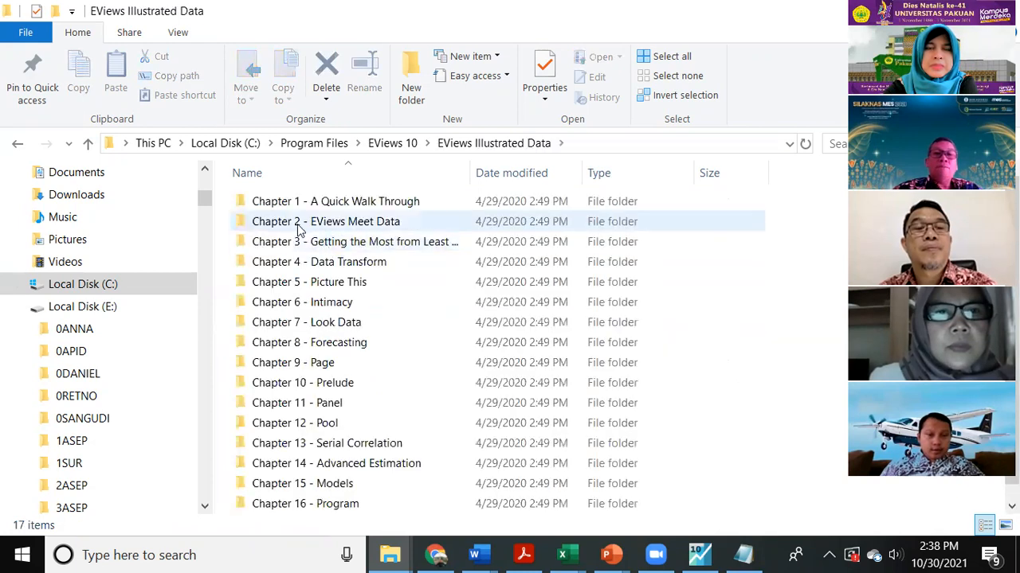
pyautogui.doubleClick(369, 204)
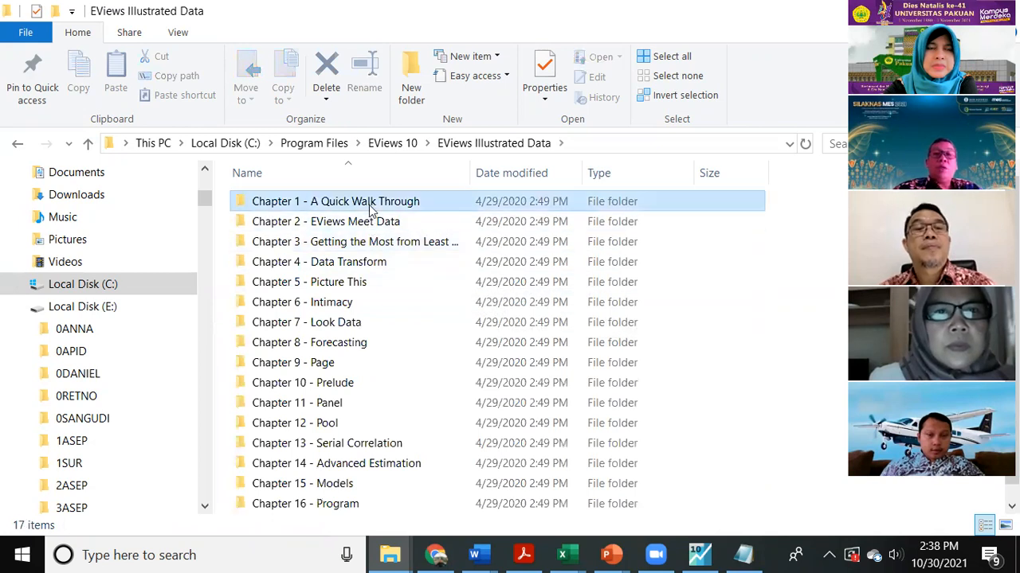
pyautogui.click(89, 144)
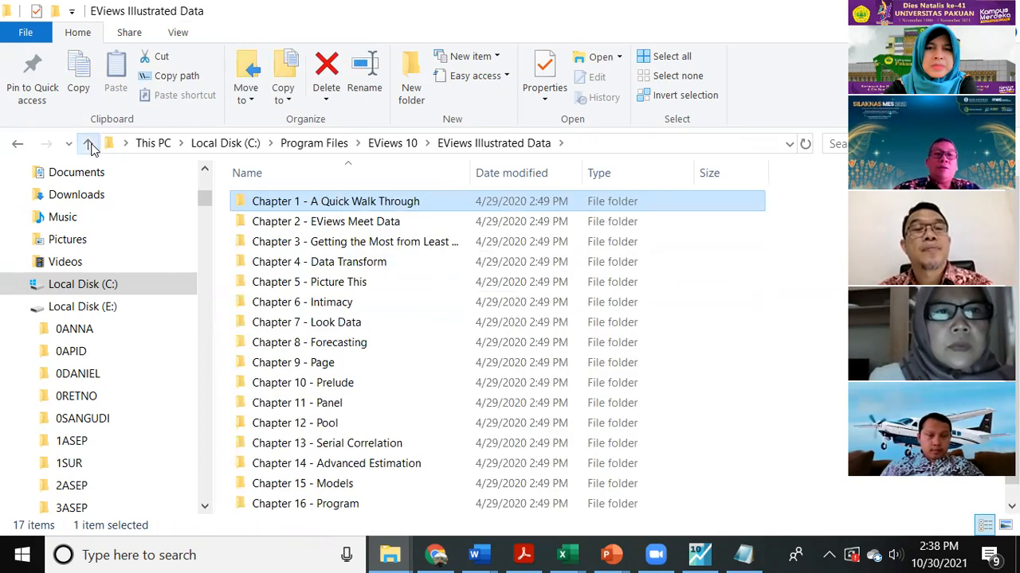
pyautogui.scroll(-1, 407, 398)
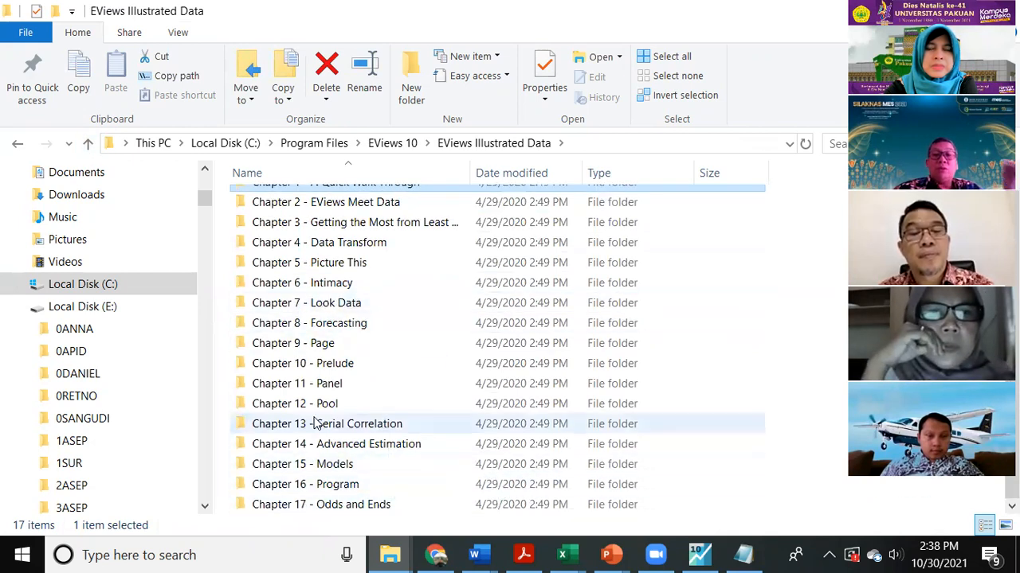
pyautogui.doubleClick(367, 224)
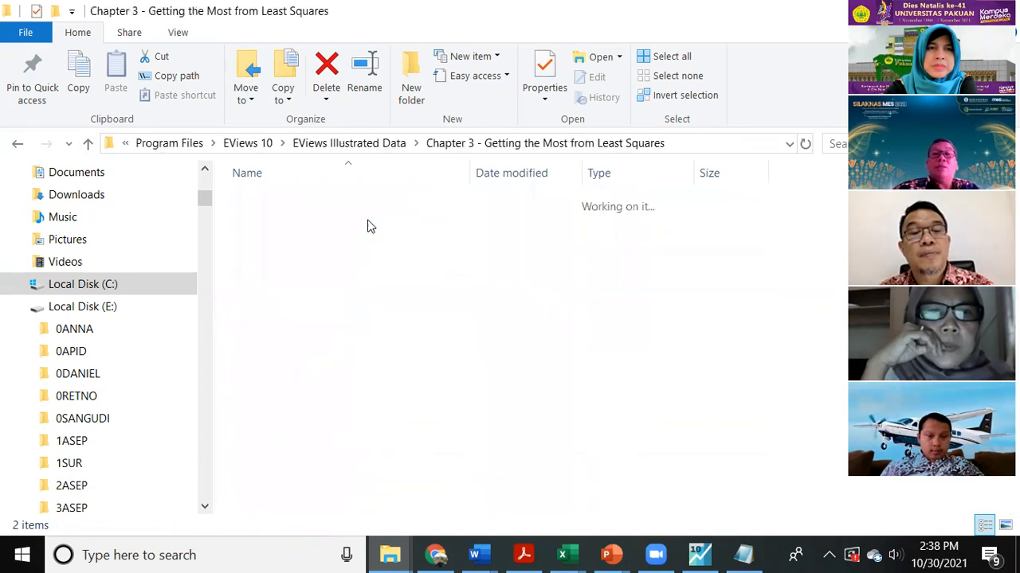
pyautogui.click(88, 142)
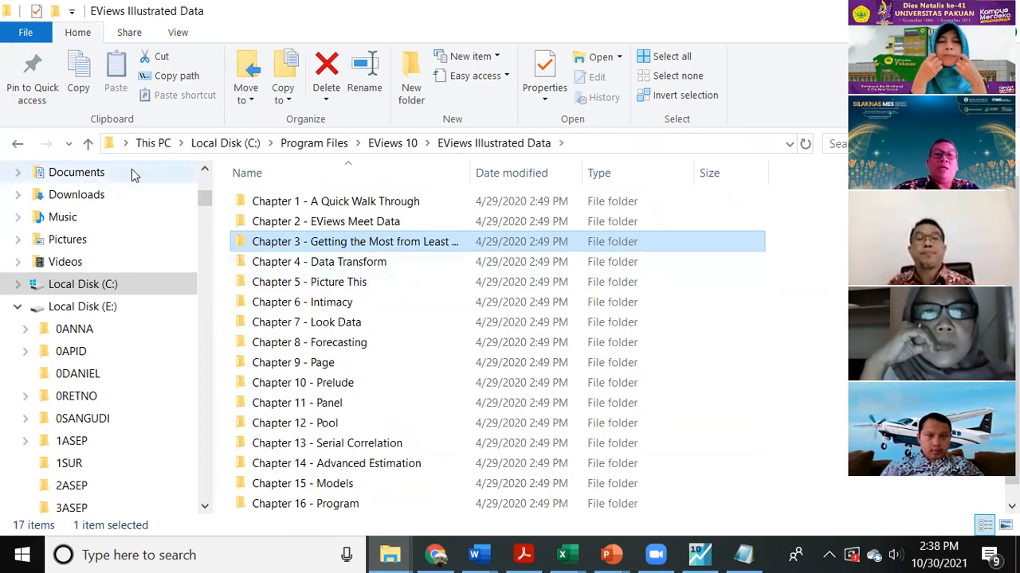
pyautogui.click(88, 142)
# Browse the EV10 Manual Data chapters within Example Files, checking the Chapter 01 - Introduction folder, and return to Example Files.
pyautogui.doubleClick(310, 263)
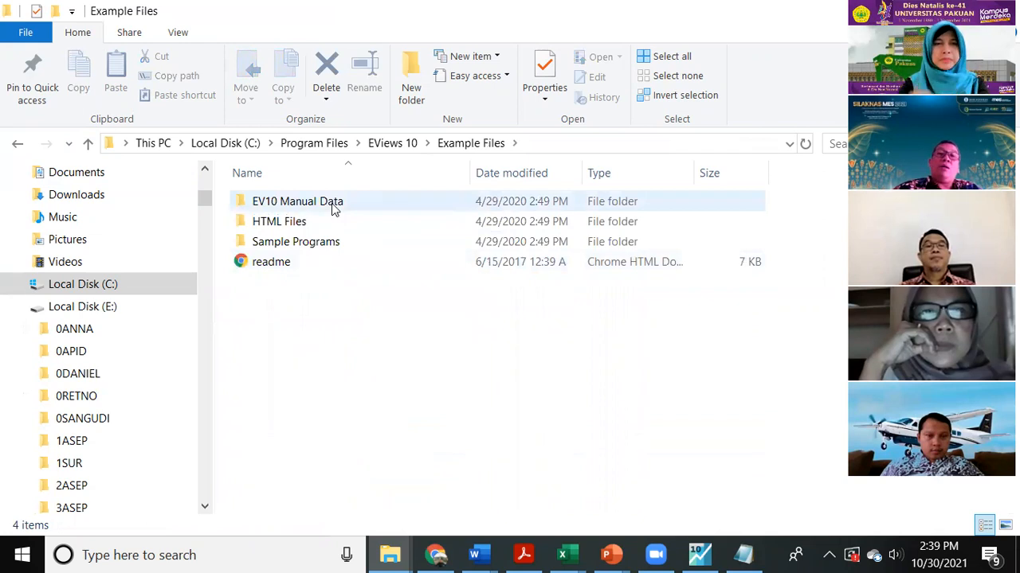
pyautogui.doubleClick(333, 206)
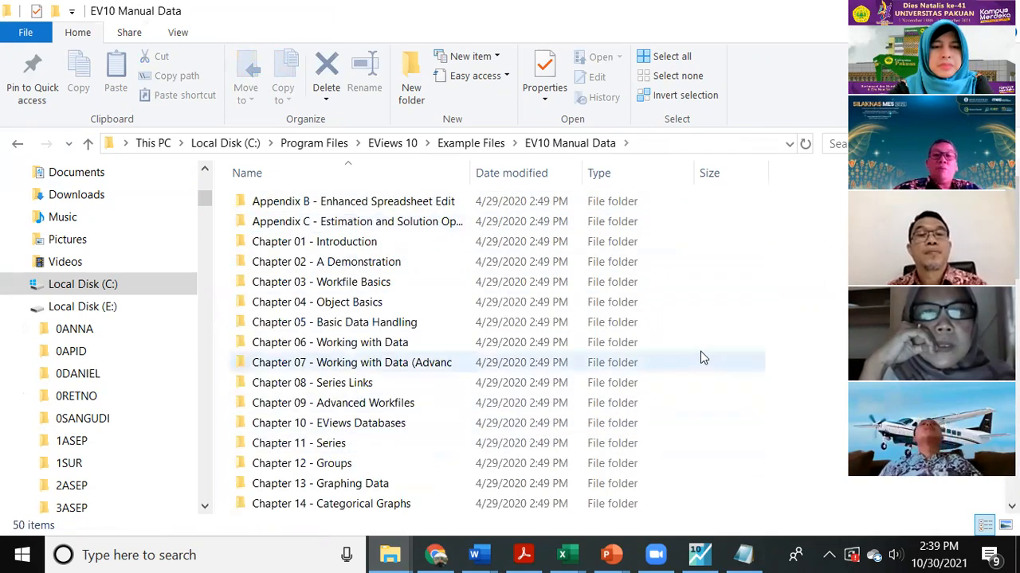
pyautogui.doubleClick(371, 243)
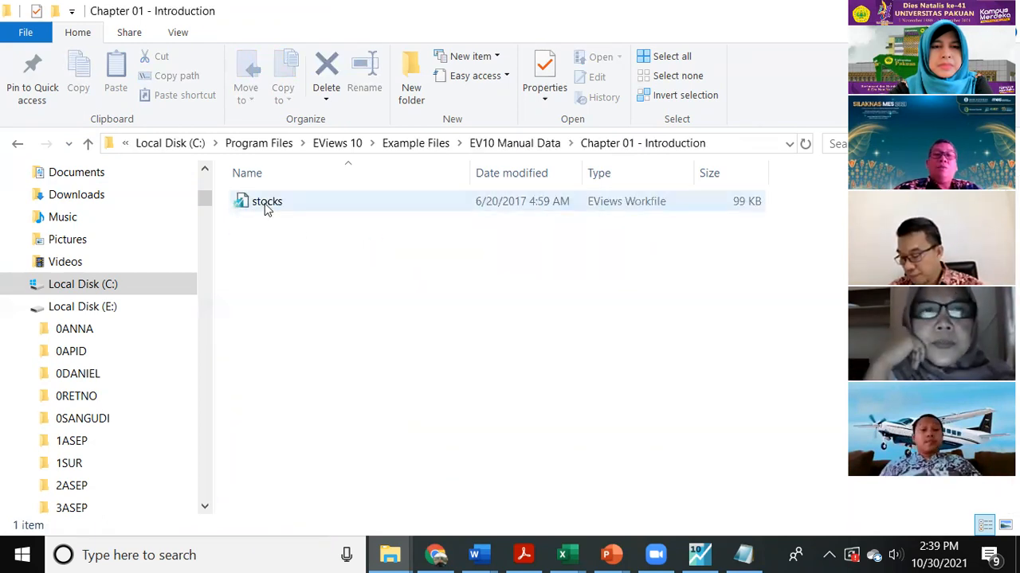
pyautogui.click(87, 144)
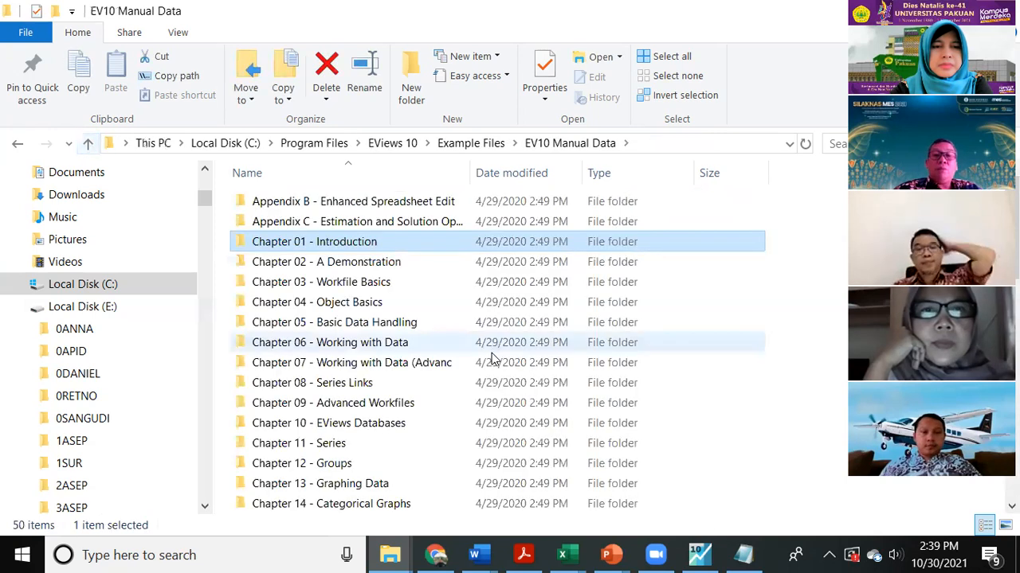
pyautogui.scroll(-8, 488, 360)
pyautogui.scroll(-3, 489, 363)
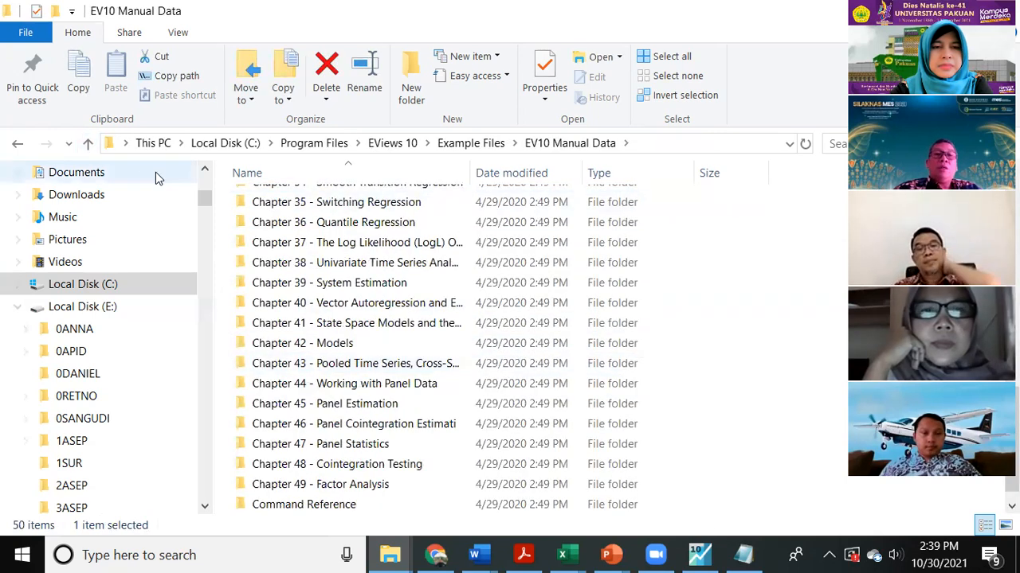
pyautogui.click(90, 144)
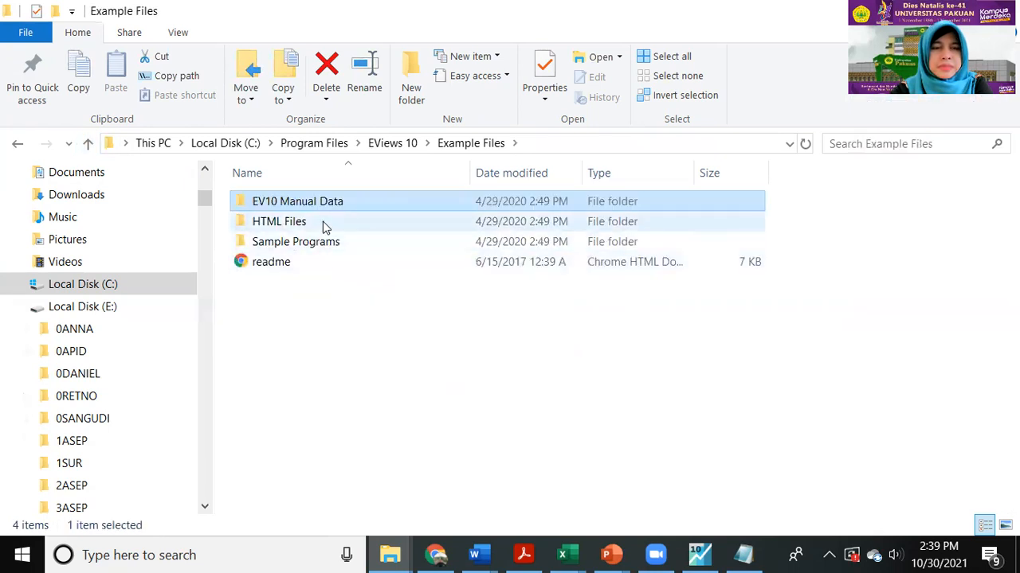
# Check the contents of the Sample Programs folder and return to the EViews 10 folder.
pyautogui.click(329, 244)
pyautogui.doubleClick(329, 244)
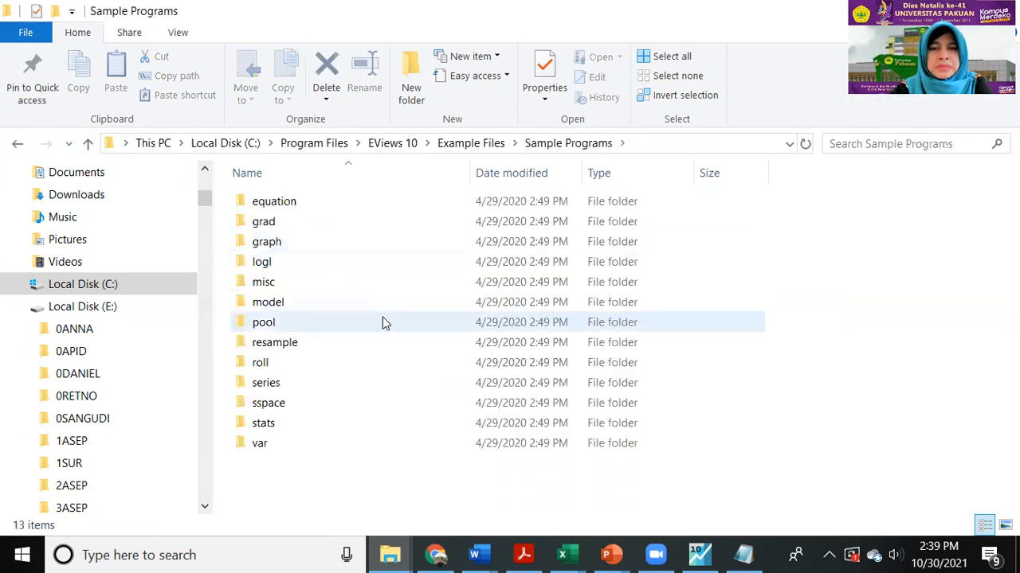
pyautogui.click(87, 145)
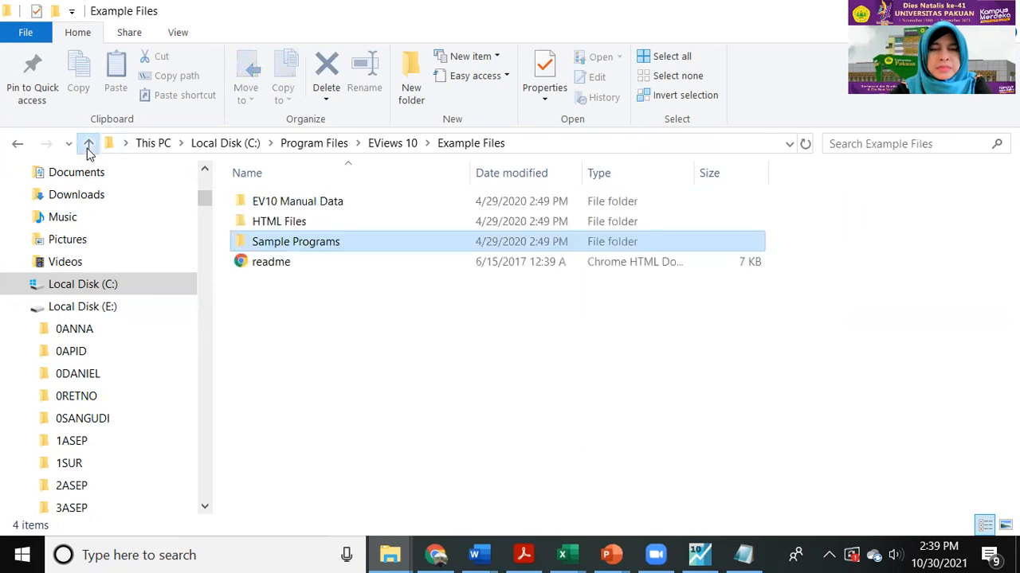
pyautogui.click(88, 145)
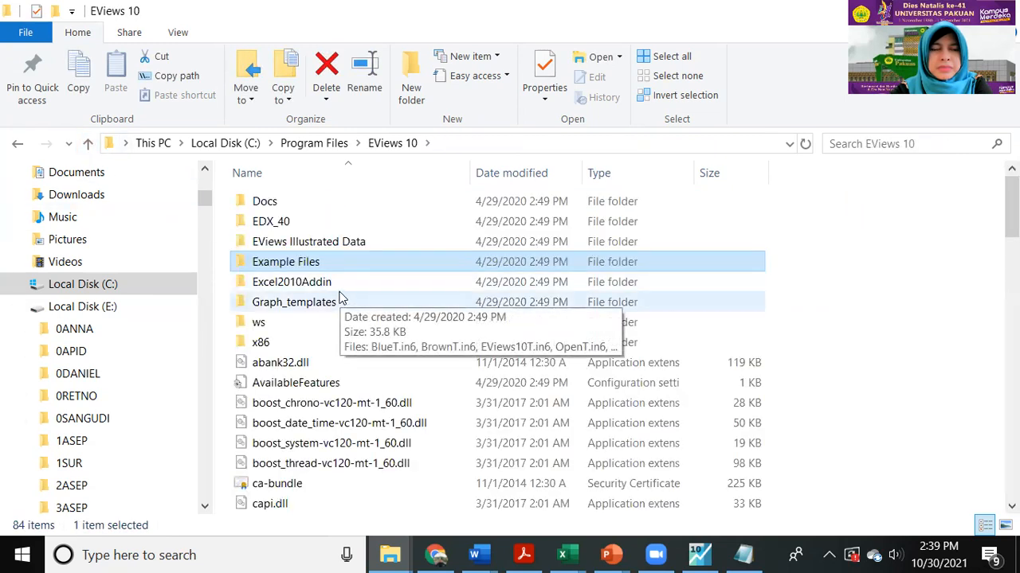
# Check the contents of the Excel2010Addin and Graph_templates folders, ending back in the EViews 10 folder.
pyautogui.doubleClick(337, 283)
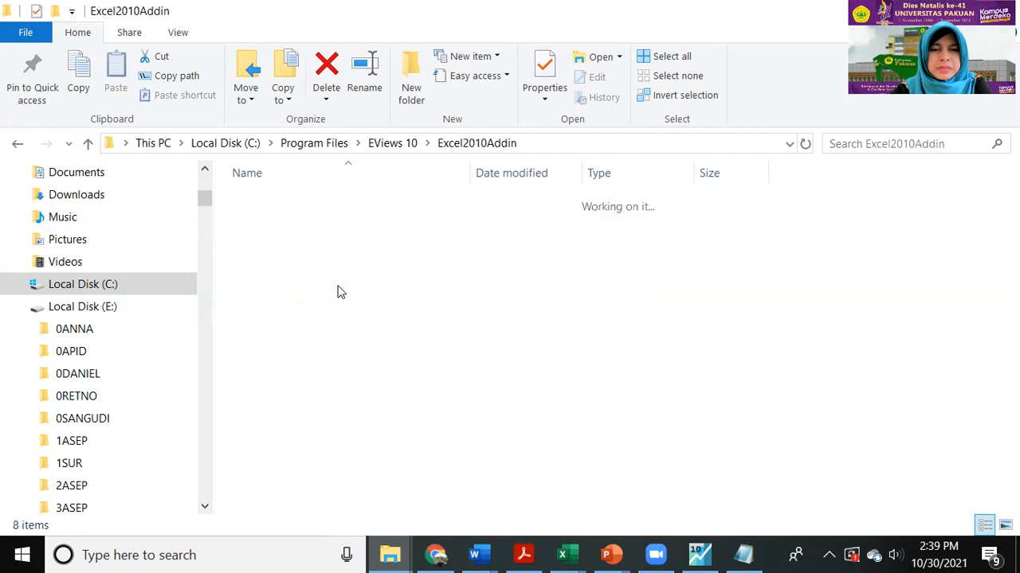
pyautogui.click(88, 145)
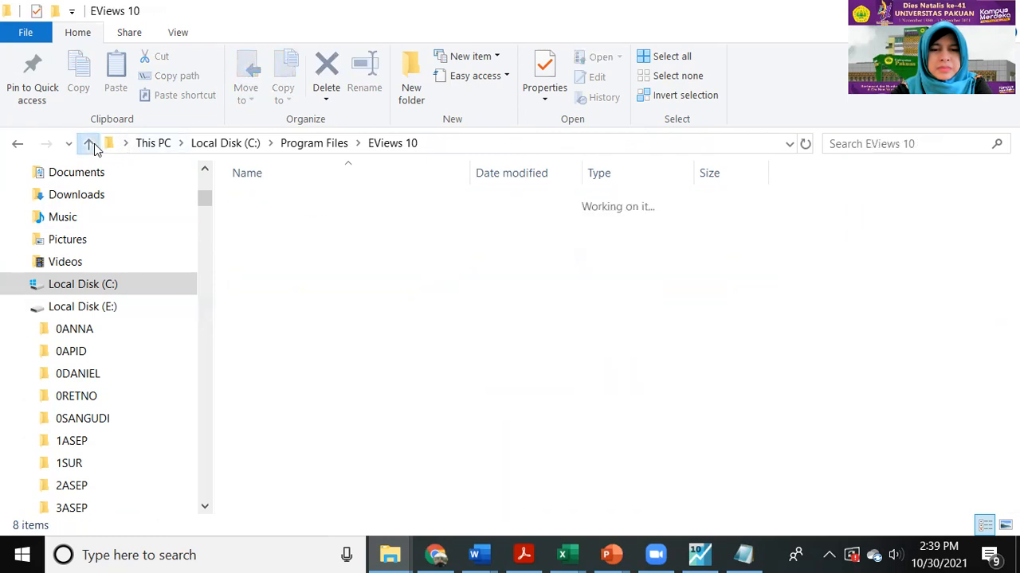
pyautogui.doubleClick(289, 304)
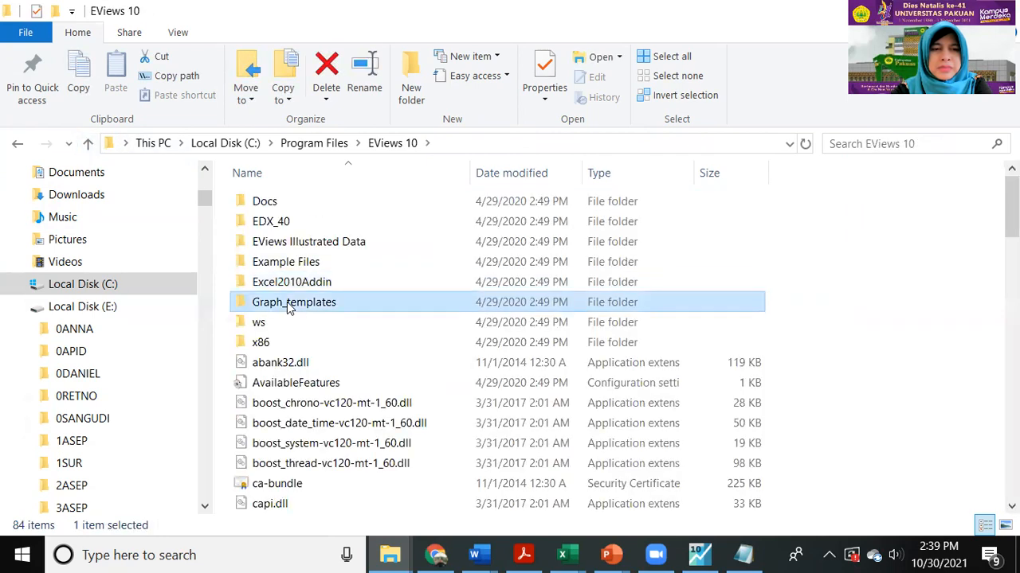
pyautogui.click(88, 145)
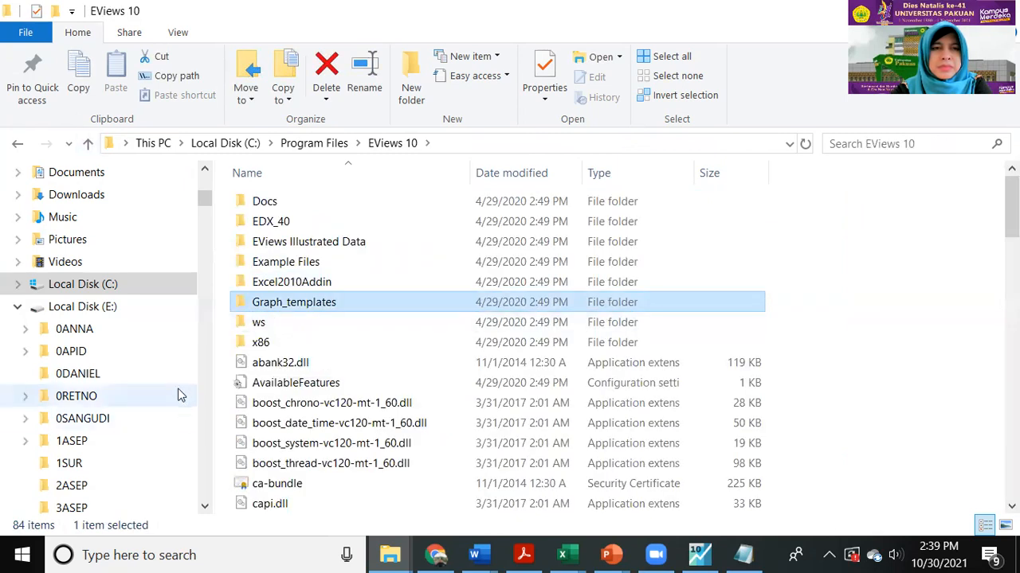
# Open MASTER > EVIEWS on drive E, look into its 64 subfolder and return to EVIEWS.
pyautogui.click(119, 313)
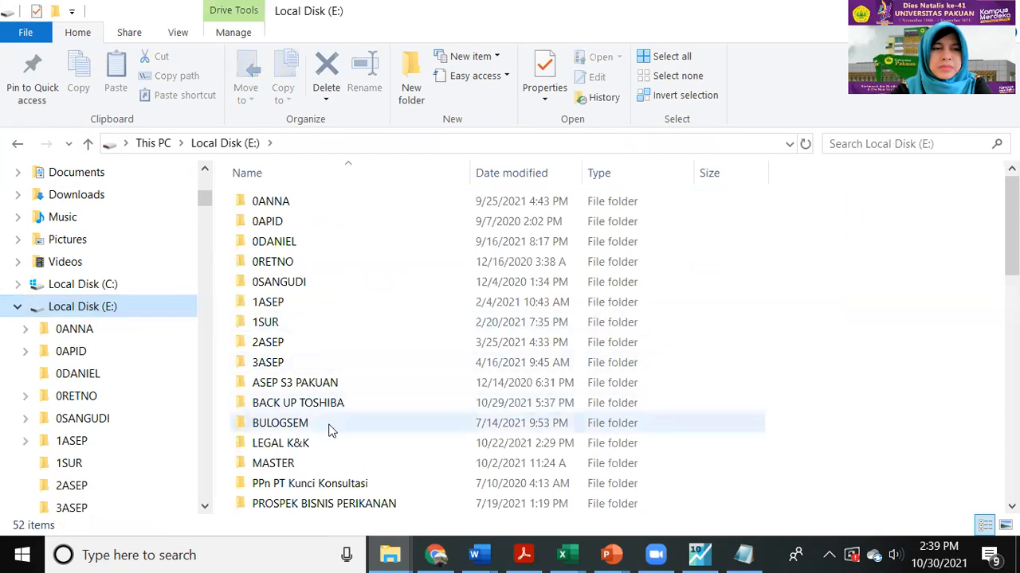
pyautogui.doubleClick(321, 464)
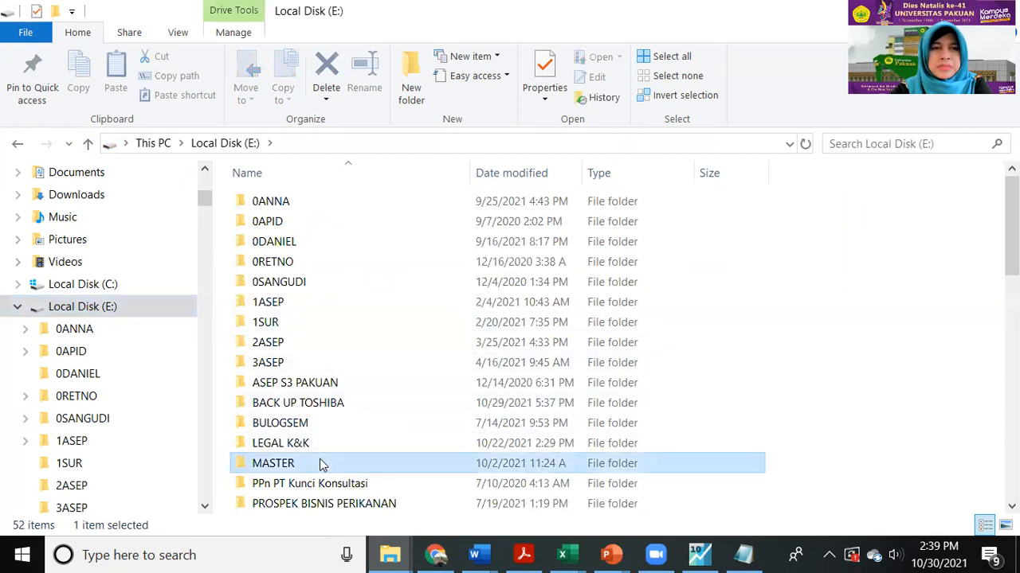
pyautogui.click(316, 304)
pyautogui.doubleClick(316, 303)
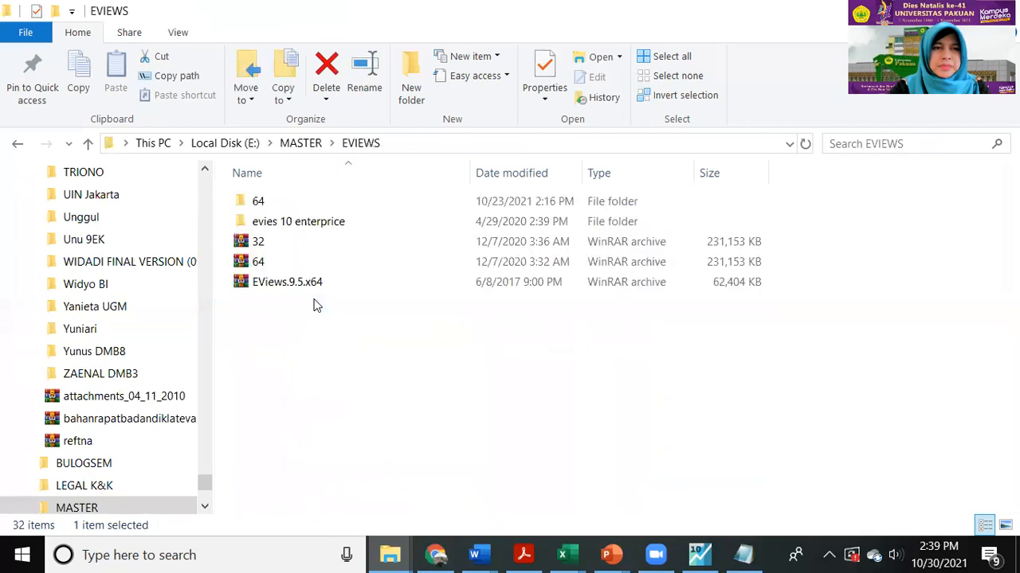
pyautogui.doubleClick(293, 208)
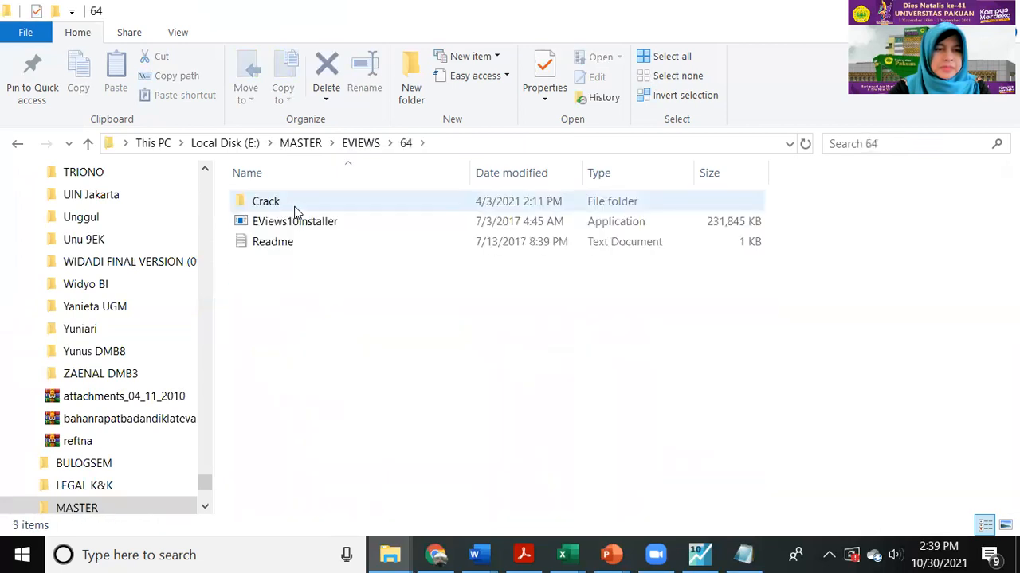
pyautogui.click(88, 143)
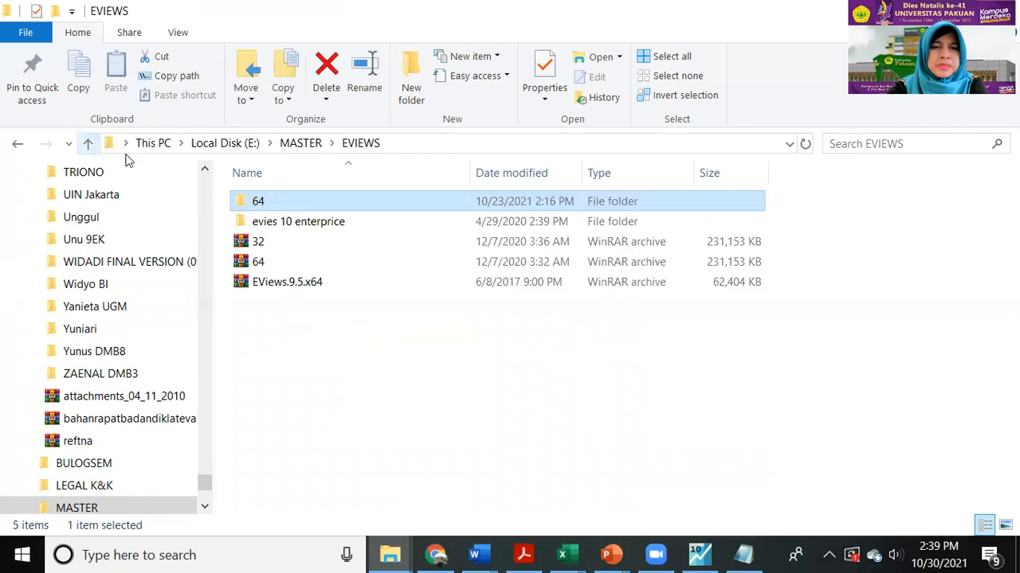
# Examine the x64 folder of EViews 10 Enterprise Edition inside evies 10 enterprice, and go back up to evies 10 enterprice.
pyautogui.doubleClick(291, 223)
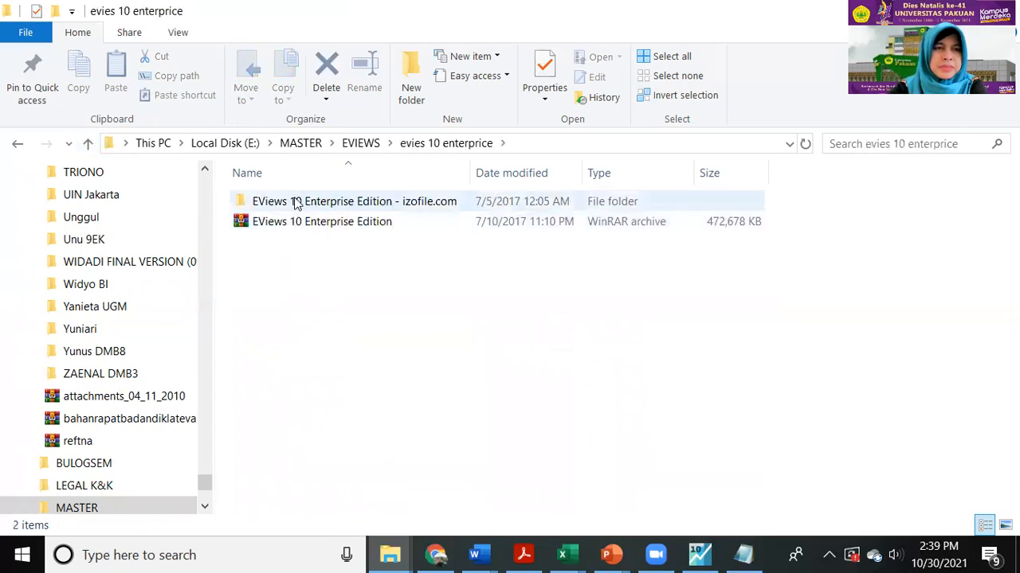
pyautogui.doubleClick(295, 202)
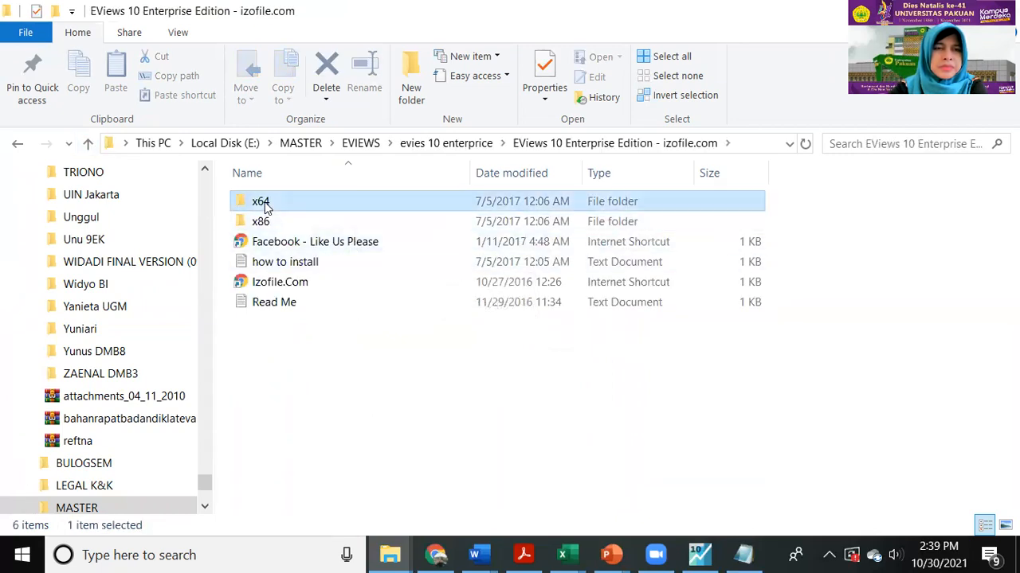
pyautogui.doubleClick(266, 203)
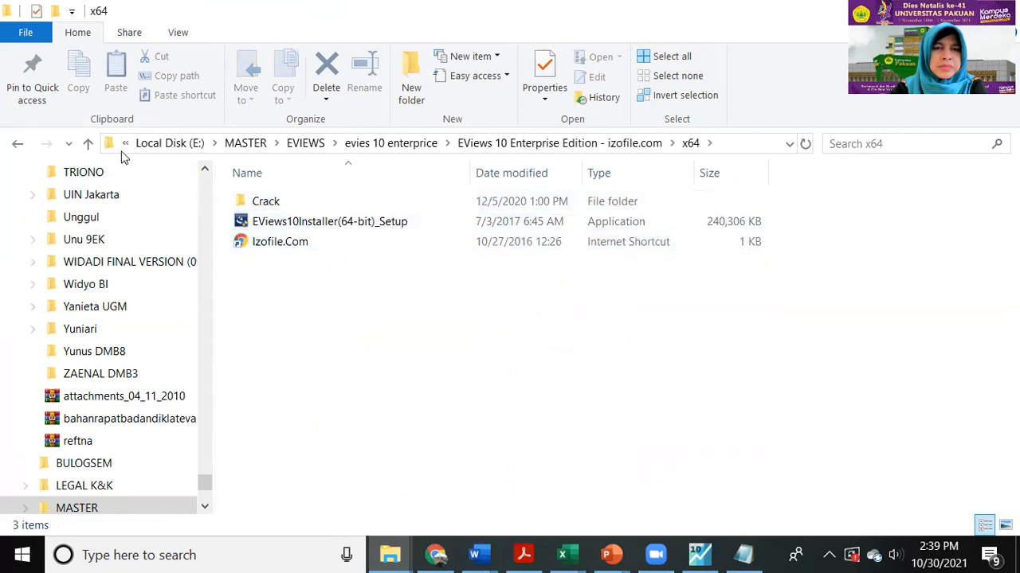
pyautogui.click(89, 145)
pyautogui.click(89, 144)
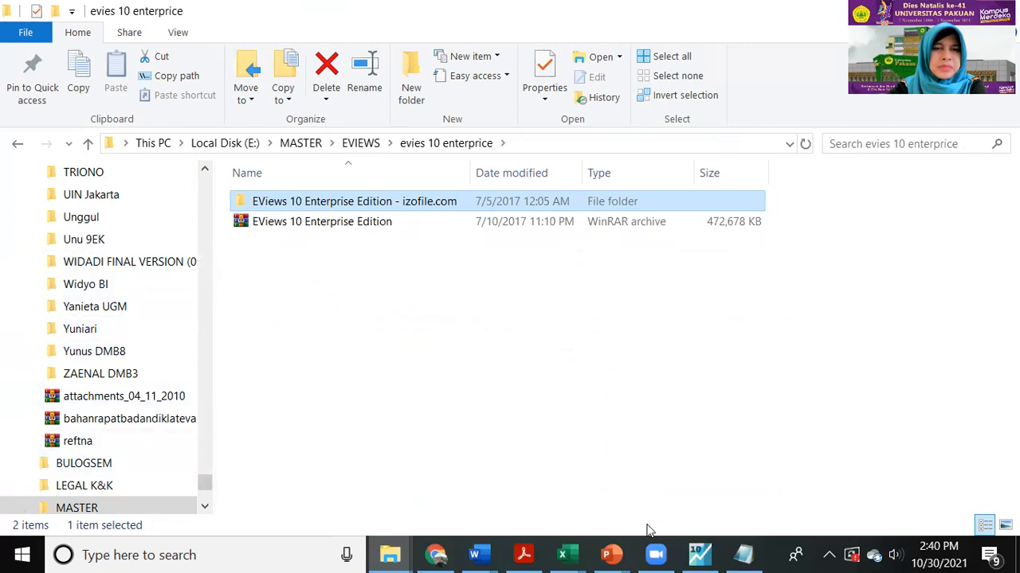
# Switch to EViews to view the panel least squares output for ROA in workfile LATIHAN1.
pyautogui.click(699, 555)
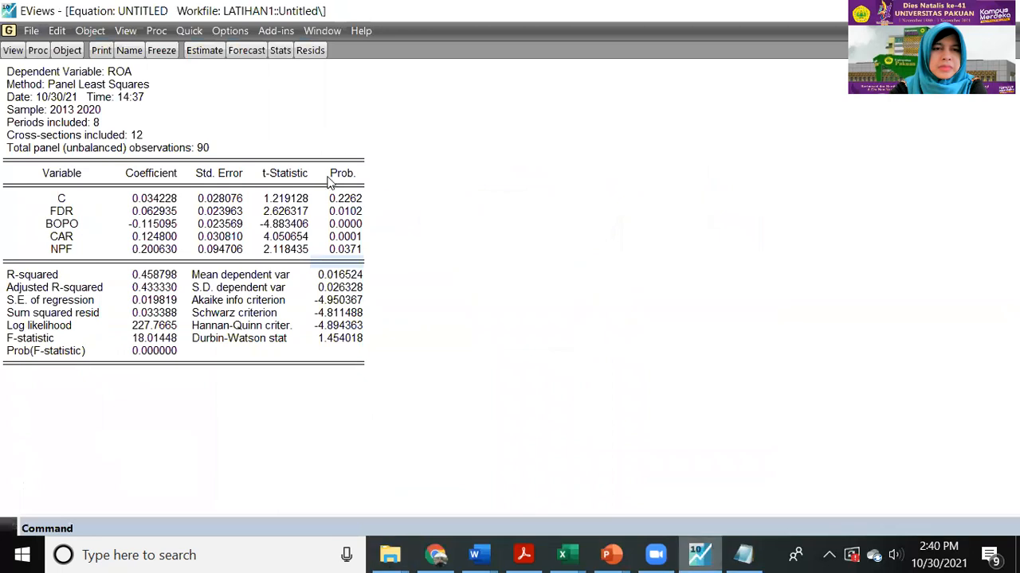
# Open the EViews Users Guide I from the program's PDF documentation.
pyautogui.click(364, 34)
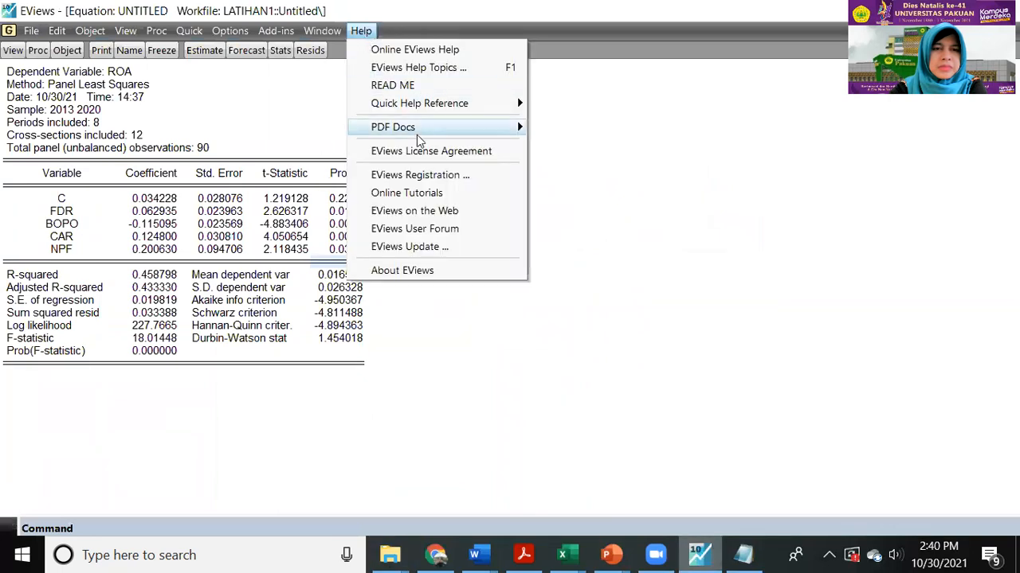
pyautogui.moveTo(416, 133)
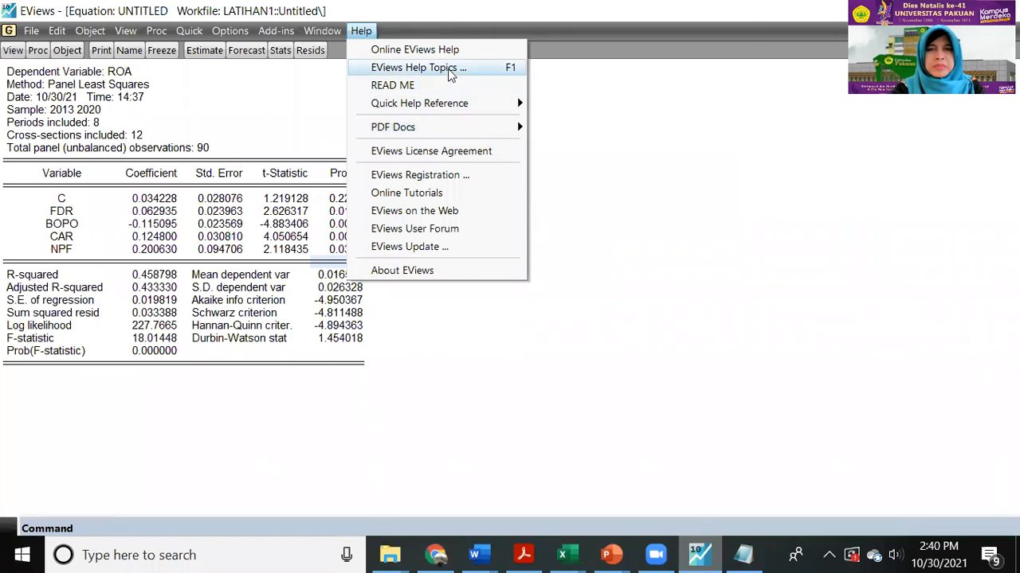
pyautogui.moveTo(461, 132)
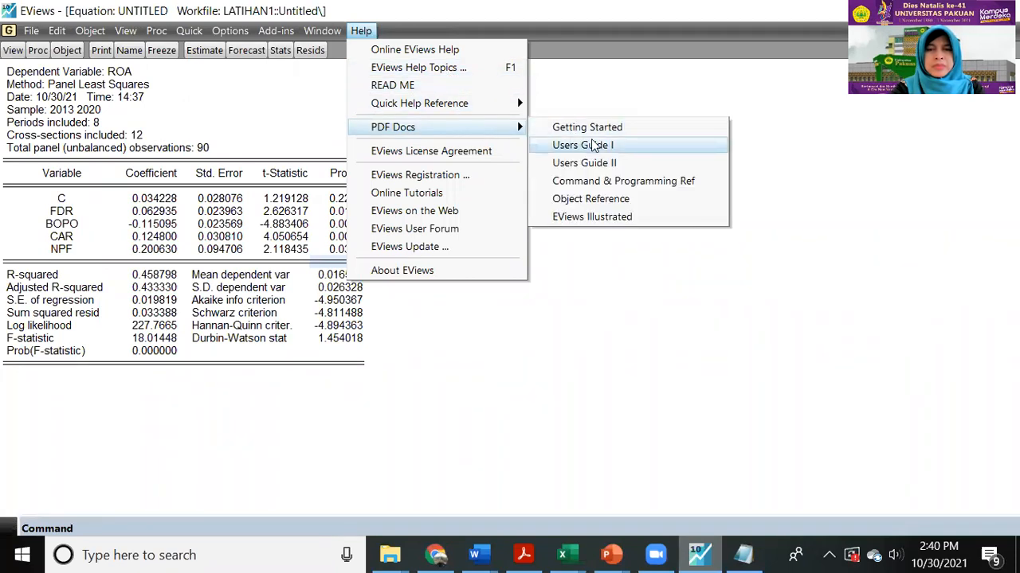
pyautogui.click(615, 151)
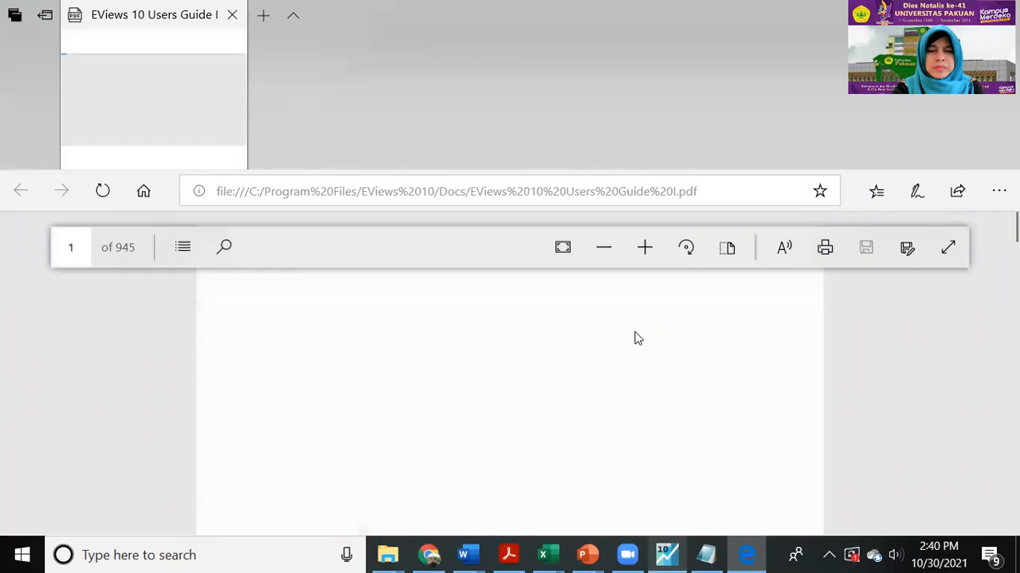
# Look through the table of contents of EViews 10 User's Guide I, from EViews Fundamentals to the Graphing Data chapter.
pyautogui.scroll(-5, 623, 360)
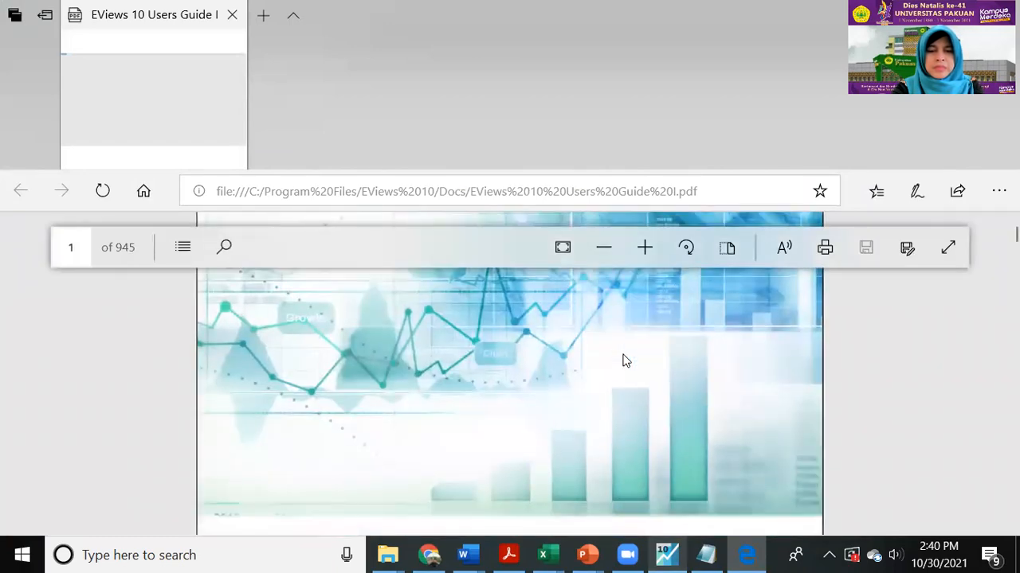
pyautogui.scroll(-5, 625, 359)
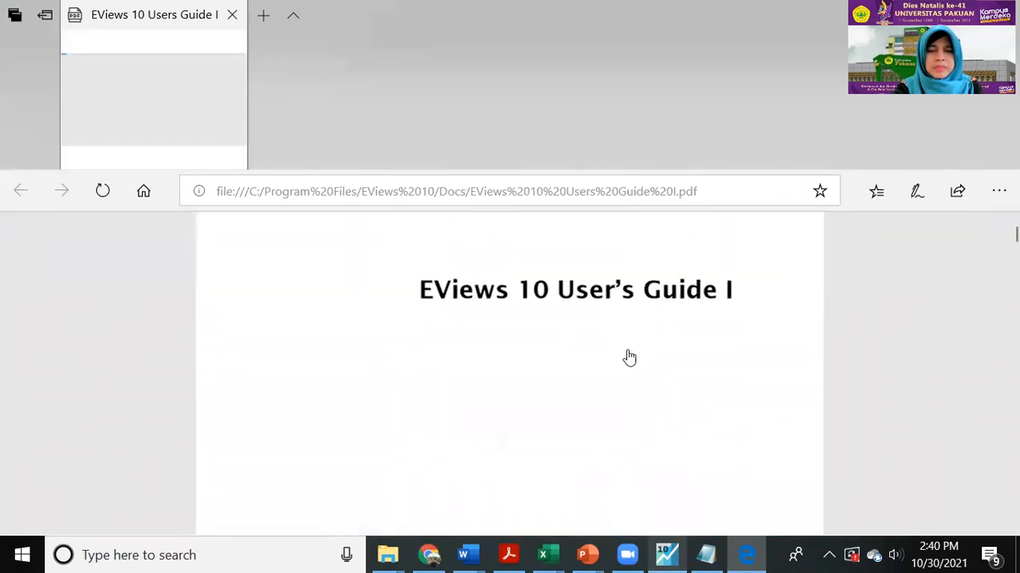
pyautogui.scroll(-10, 629, 356)
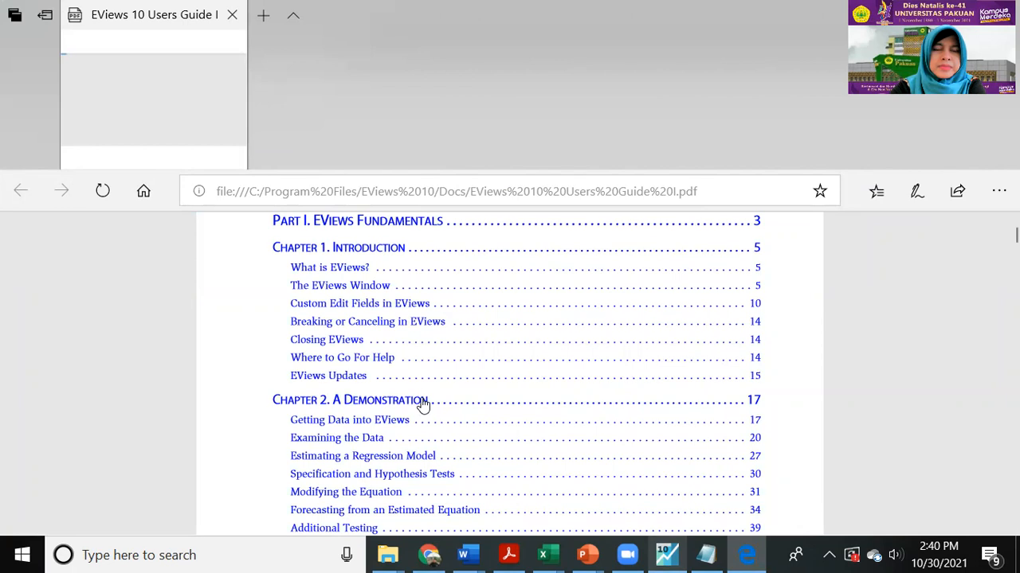
pyautogui.scroll(-3, 426, 410)
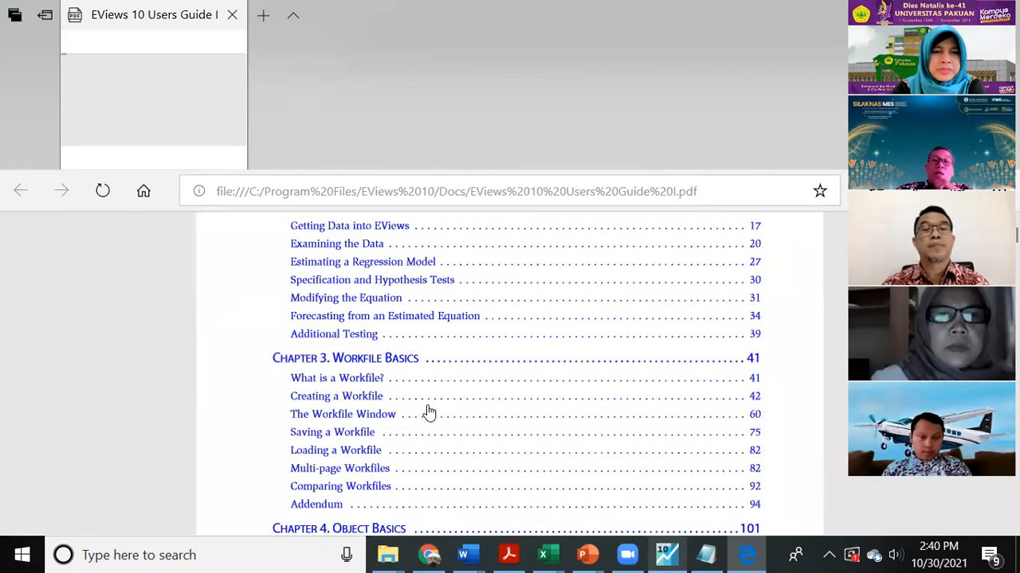
pyautogui.scroll(-8, 428, 412)
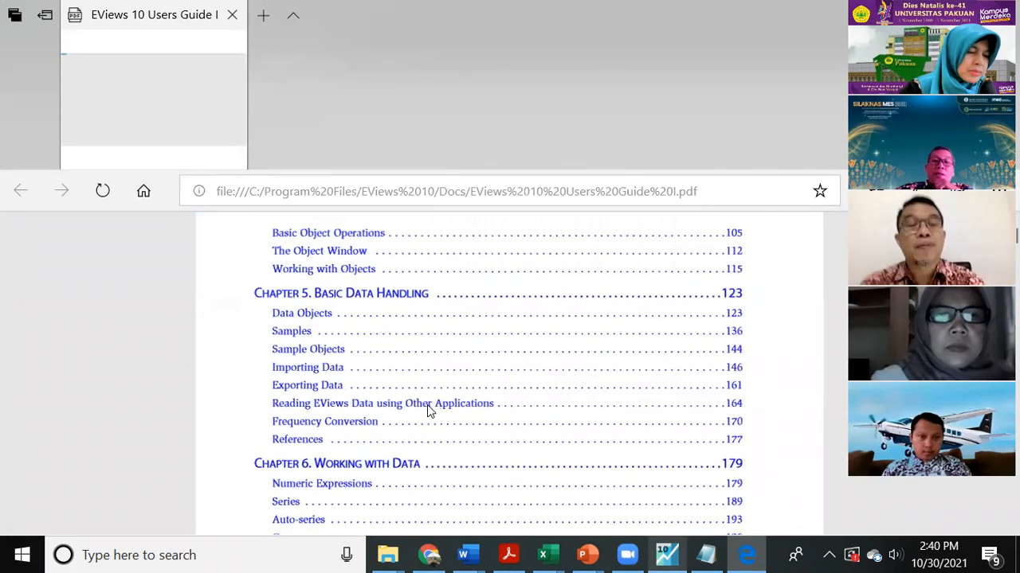
pyautogui.scroll(-2, 429, 411)
pyautogui.scroll(-2, 439, 385)
pyautogui.scroll(-9, 425, 387)
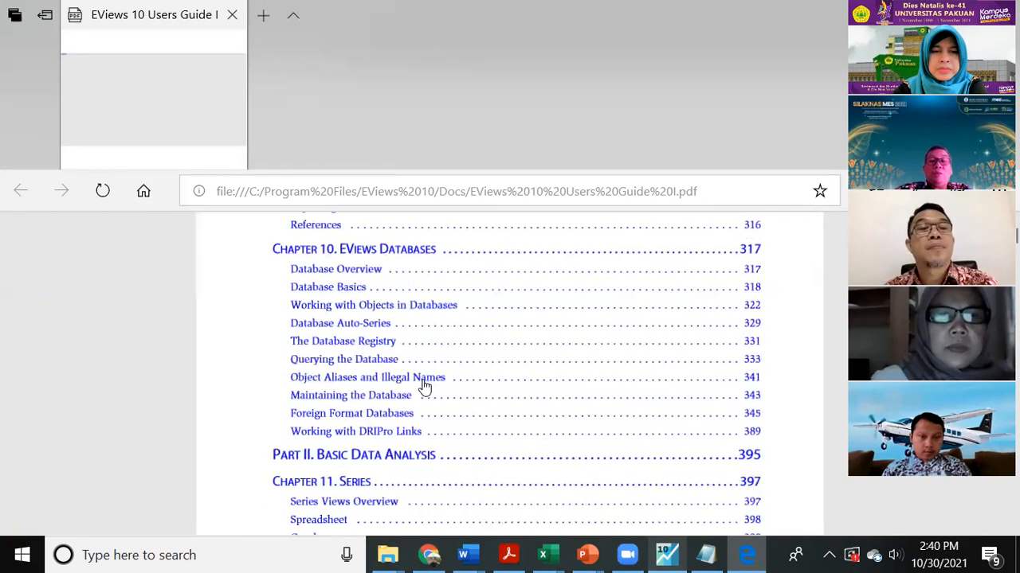
pyautogui.scroll(-12, 434, 390)
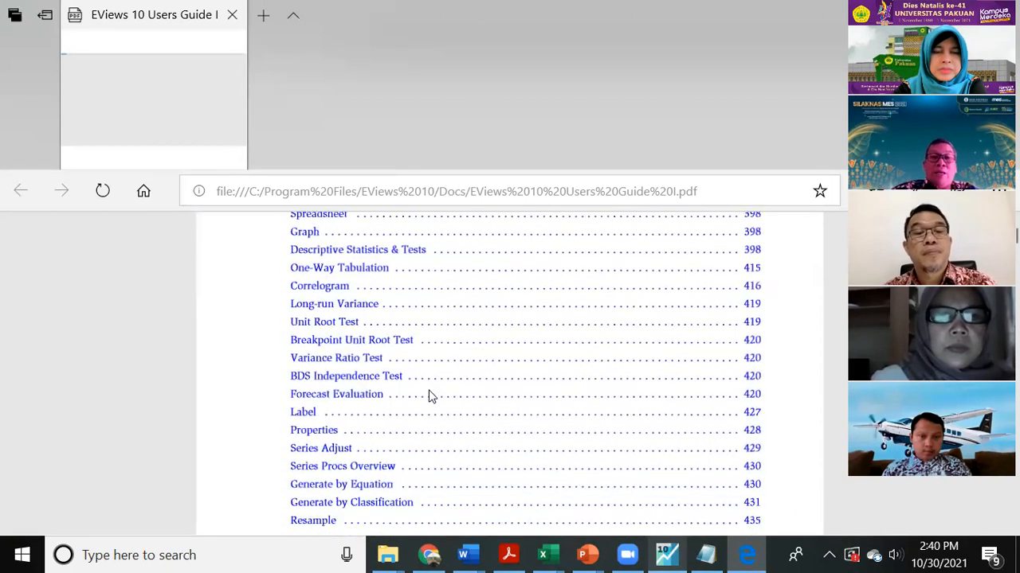
pyautogui.scroll(-10, 428, 397)
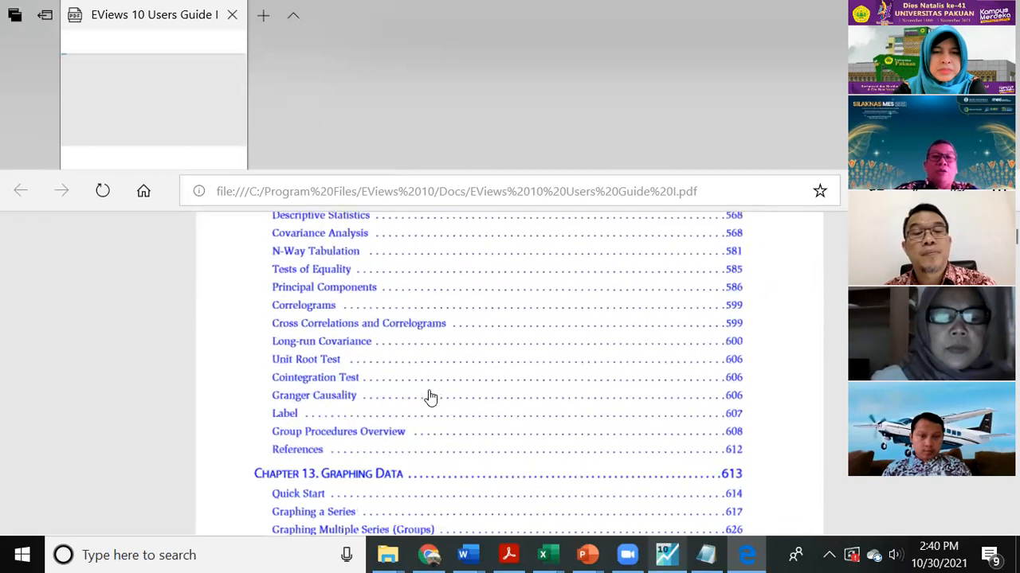
# Switch back to the ROA panel regression output in EViews, looking briefly at the Zoom meeting window.
pyautogui.click(667, 555)
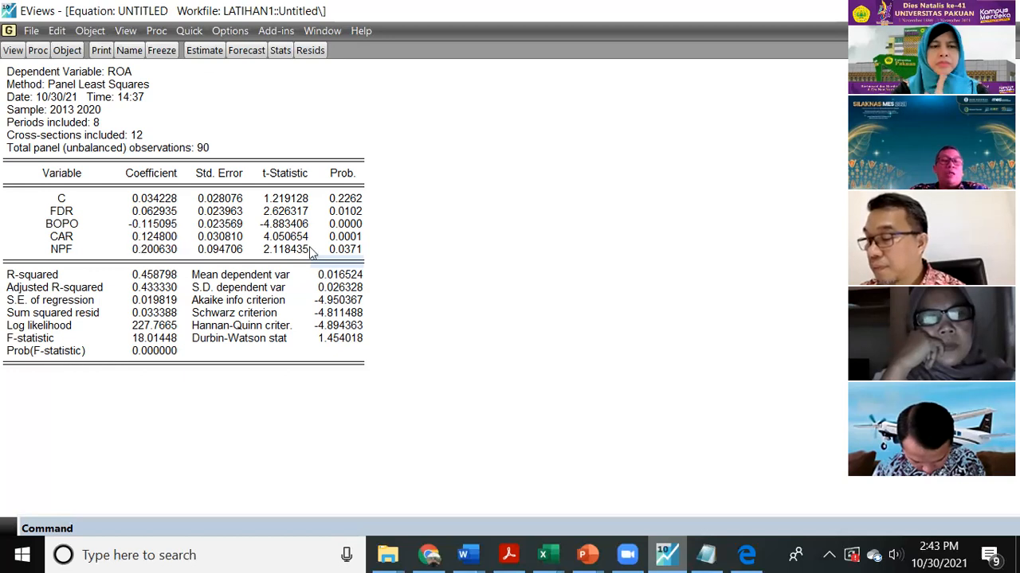
pyautogui.click(659, 558)
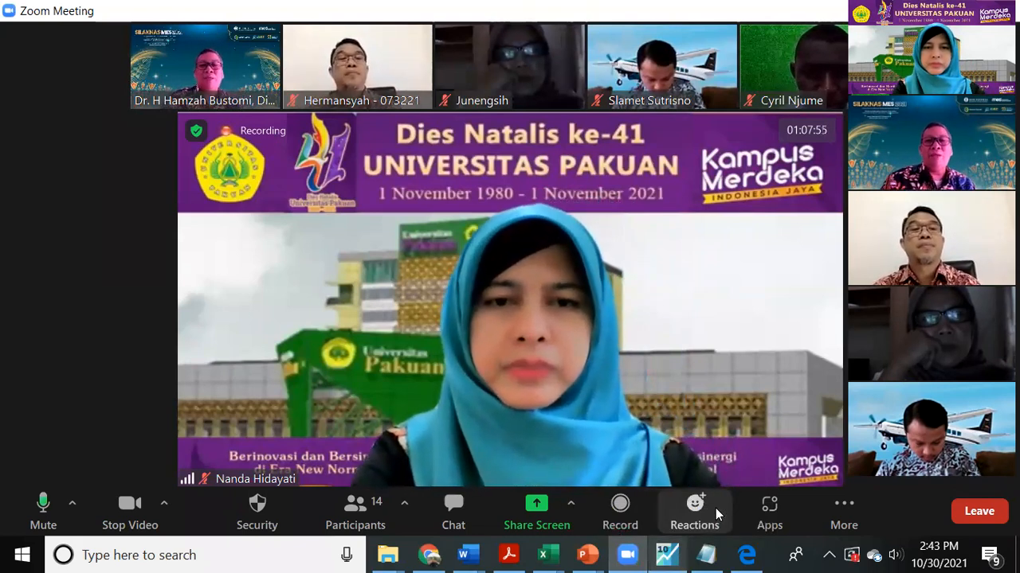
pyautogui.hotkey('alt', 'Tab')
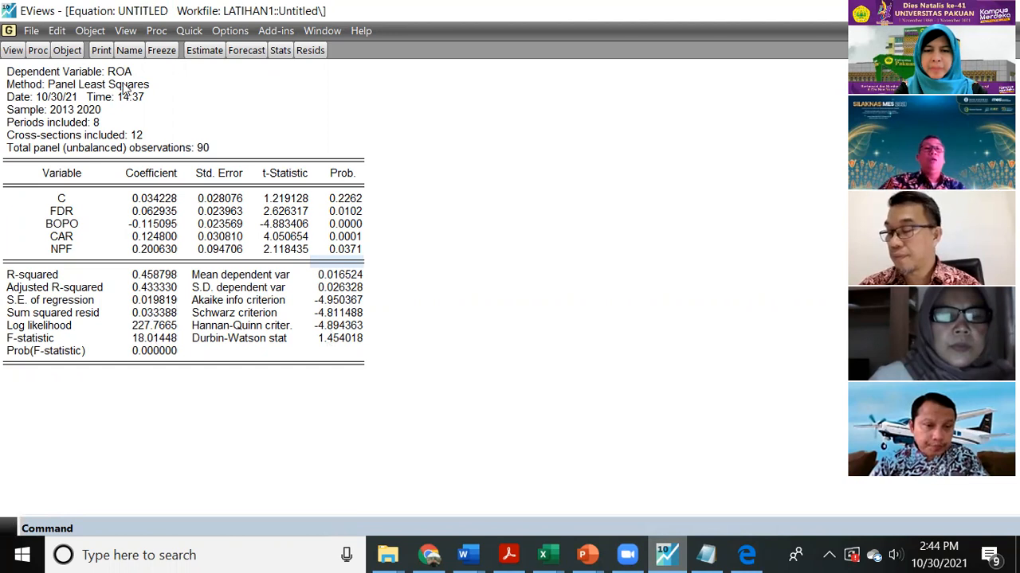
# Re-estimate the ROA panel equation with cross-section effects set to Fixed and period effects set to Fixed.
pyautogui.click(205, 50)
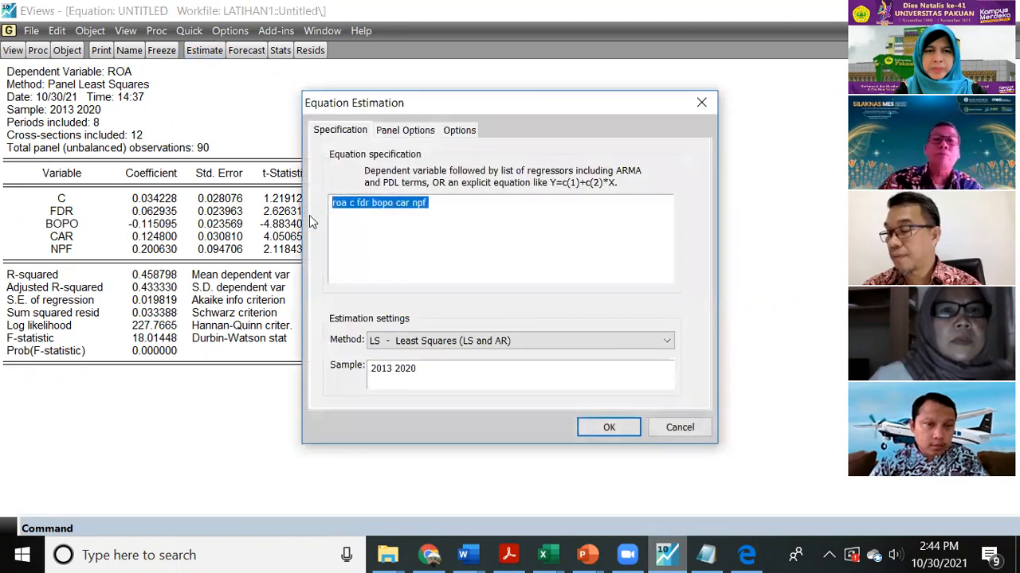
pyautogui.click(393, 133)
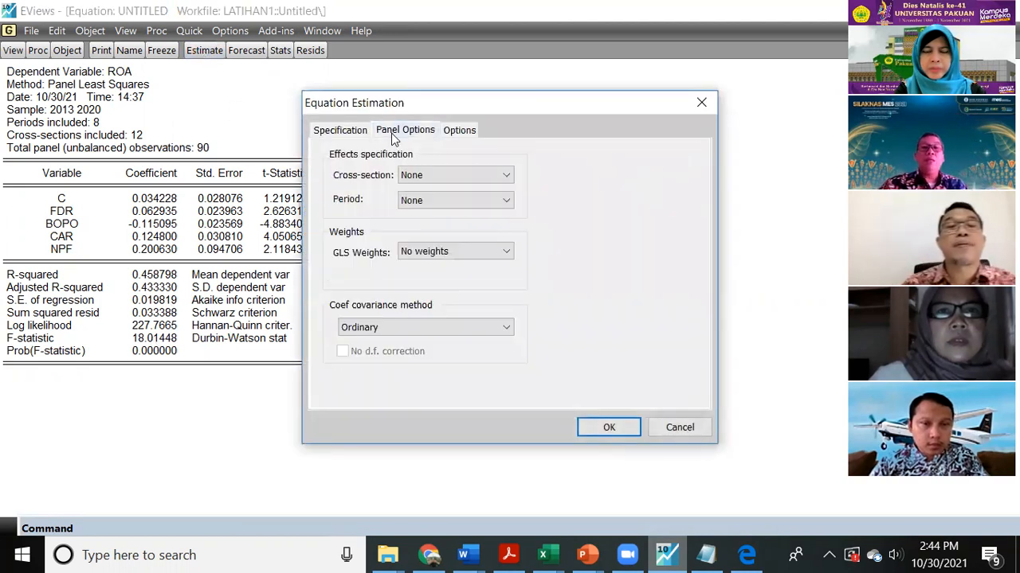
pyautogui.click(458, 179)
pyautogui.click(450, 202)
pyautogui.click(449, 200)
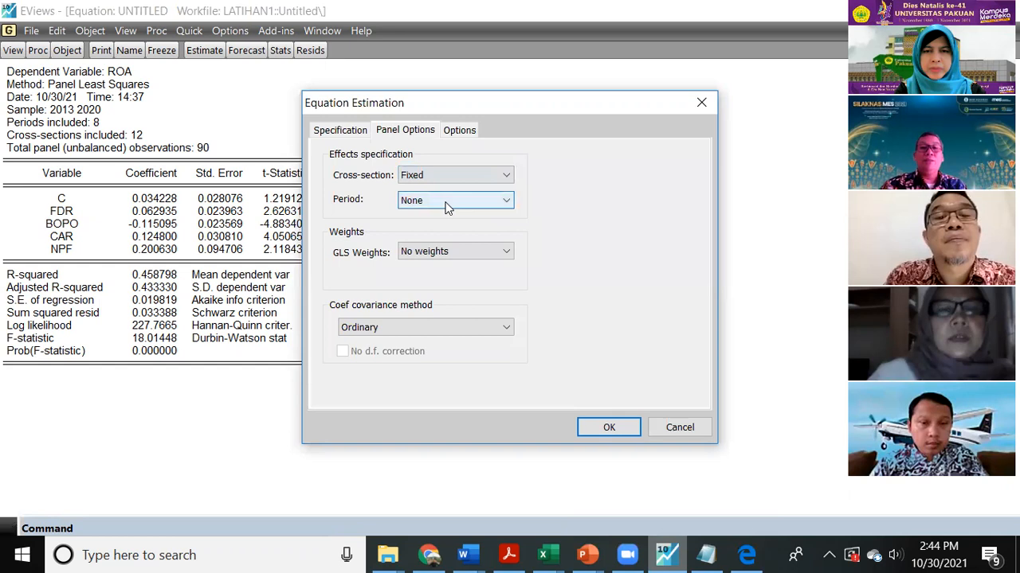
pyautogui.click(446, 229)
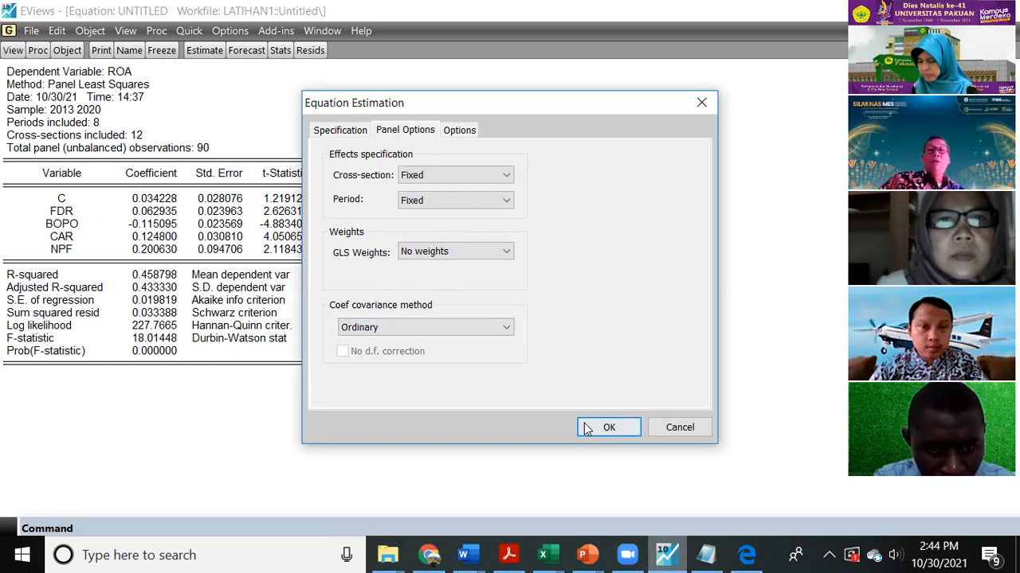
pyautogui.click(608, 427)
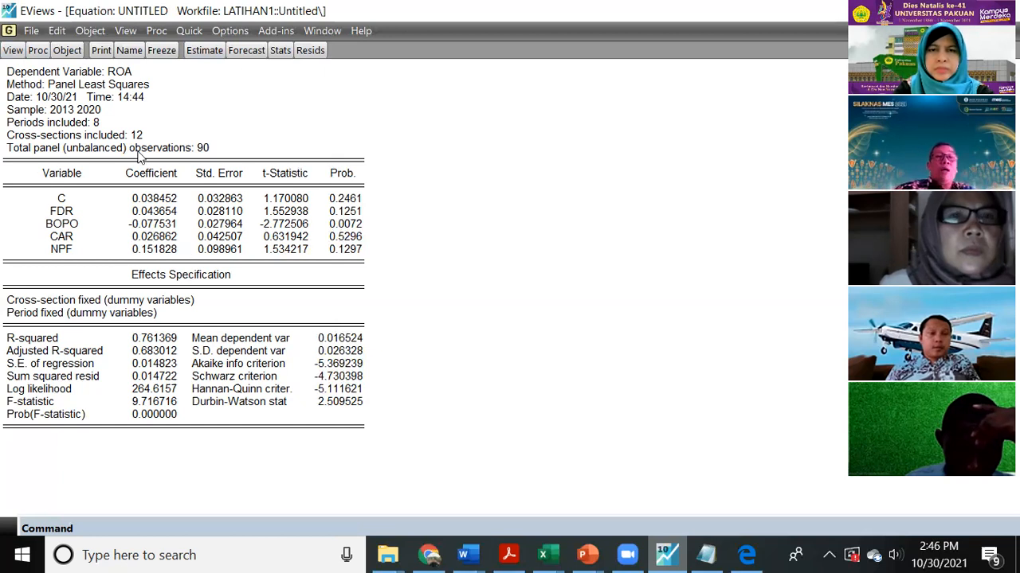
# Run the Redundant Fixed Effects - Likelihood Ratio test on the estimated equation.
pyautogui.click(14, 53)
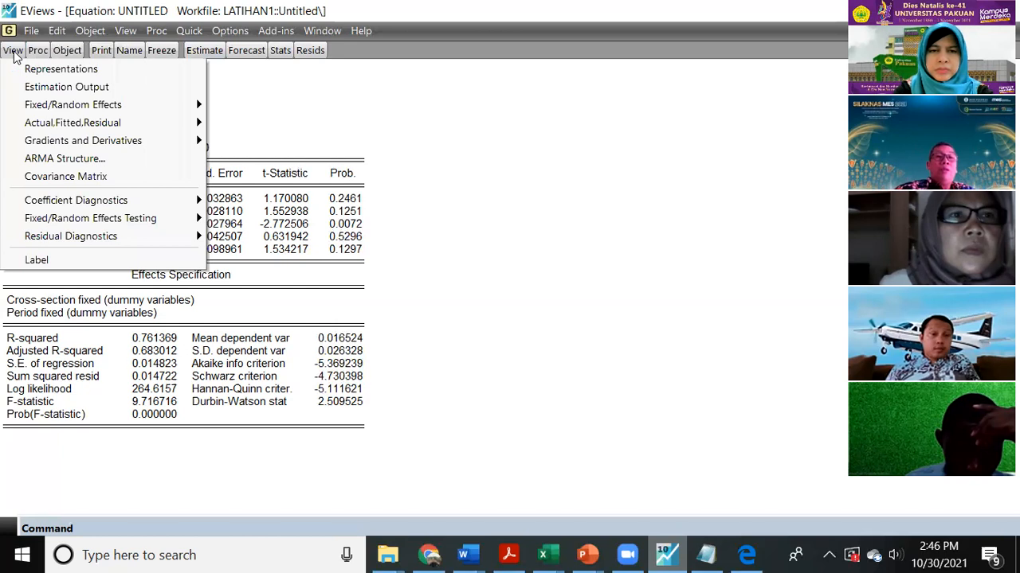
pyautogui.moveTo(89, 223)
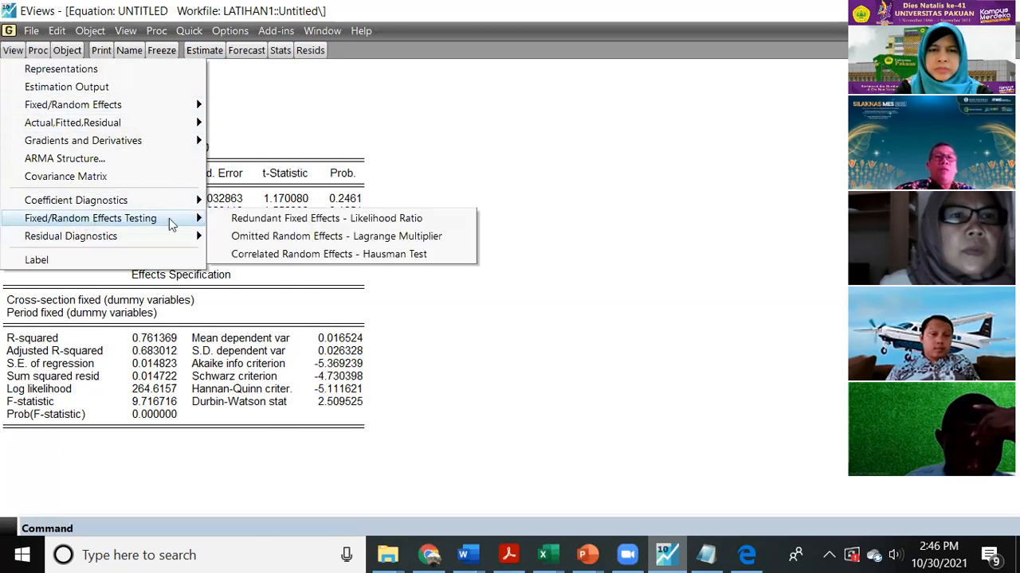
pyautogui.click(263, 219)
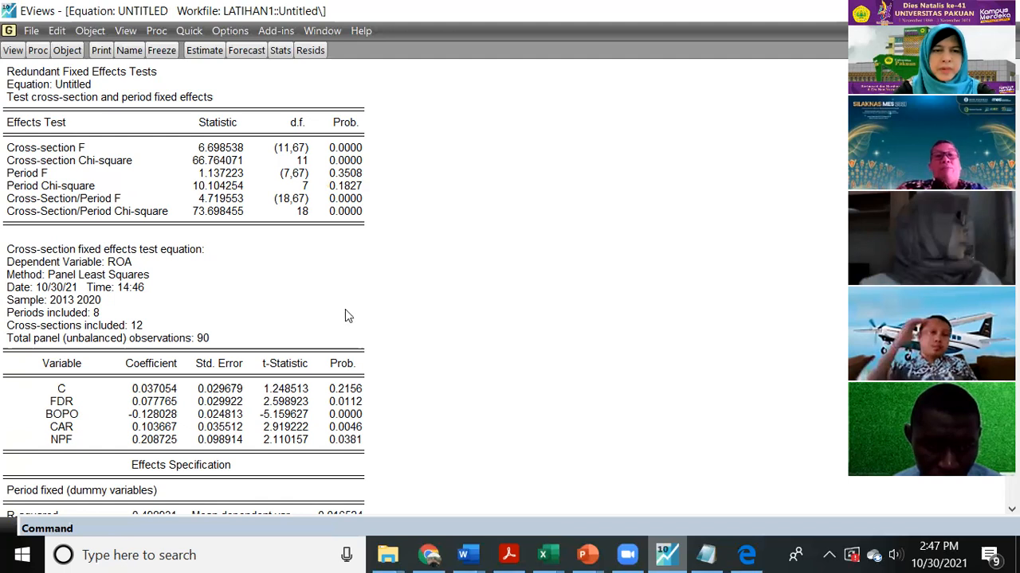
# Examine the effects tests and the cross-section and period fixed effects test equations in the redundant fixed effects output.
pyautogui.scroll(-4, 546, 322)
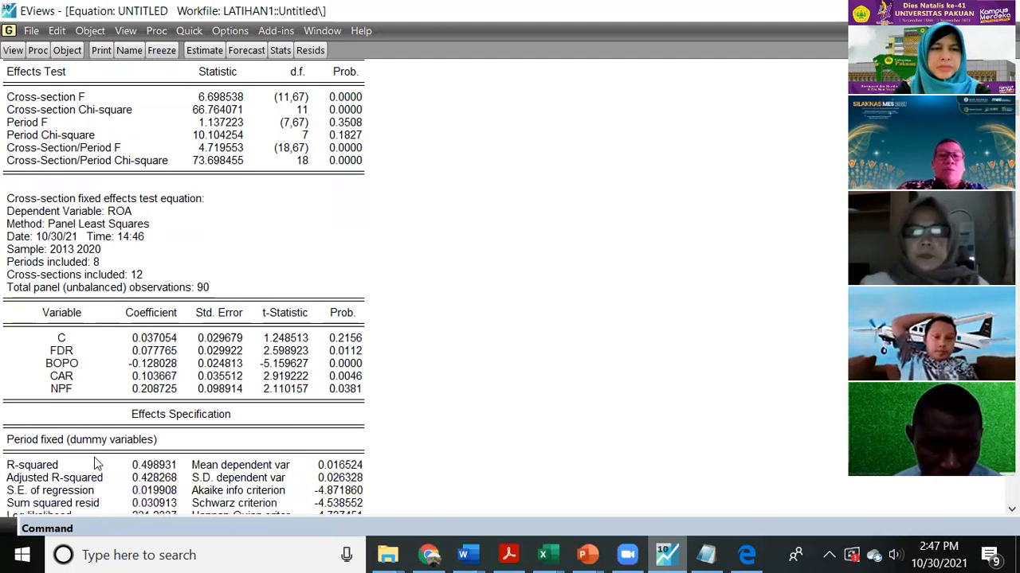
pyautogui.scroll(-2, 180, 454)
pyautogui.scroll(-2, 319, 470)
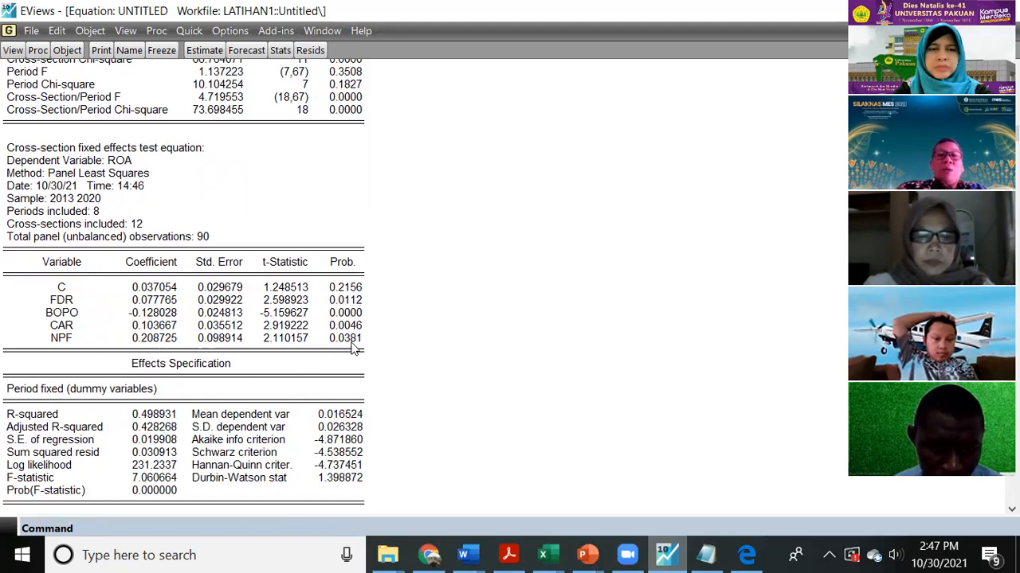
pyautogui.scroll(-1, 163, 376)
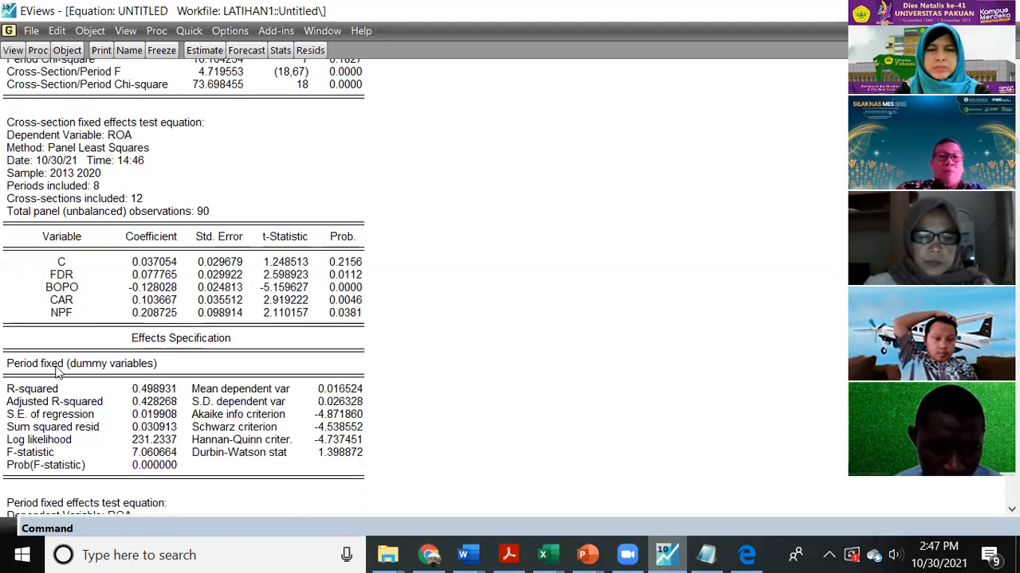
pyautogui.scroll(-2, 143, 380)
pyautogui.scroll(-6, 152, 471)
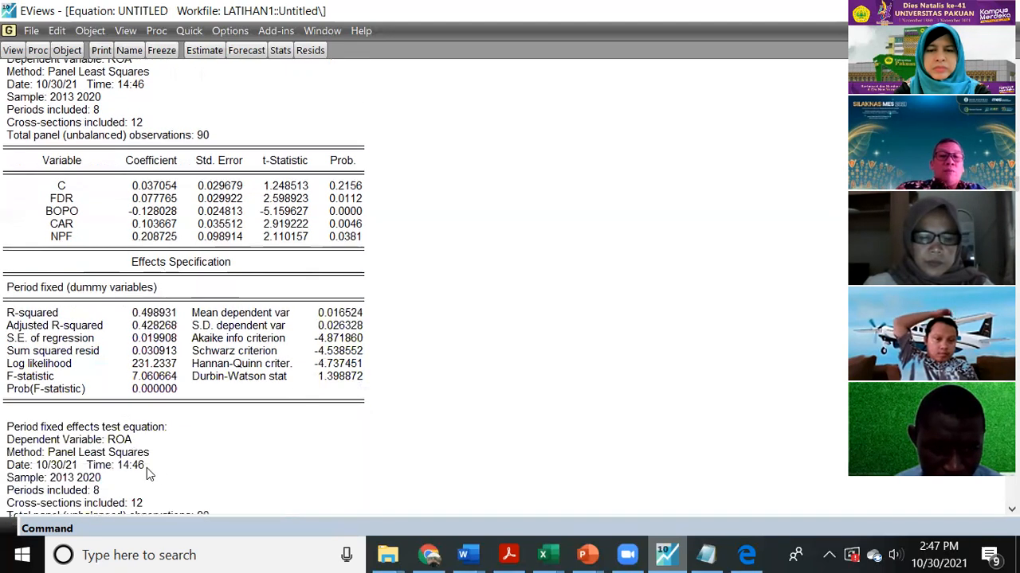
pyautogui.scroll(-3, 150, 470)
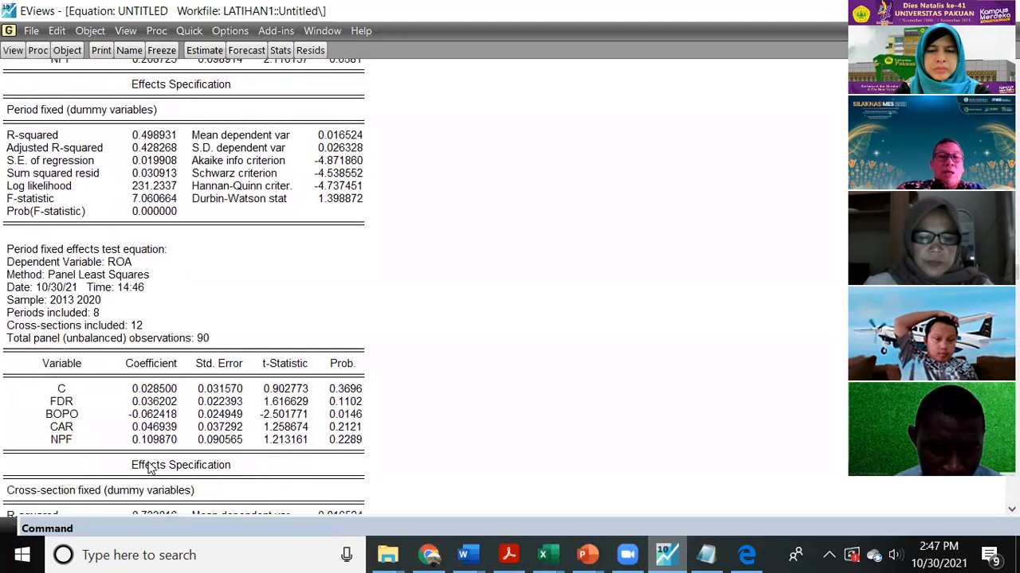
pyautogui.scroll(-3, 153, 450)
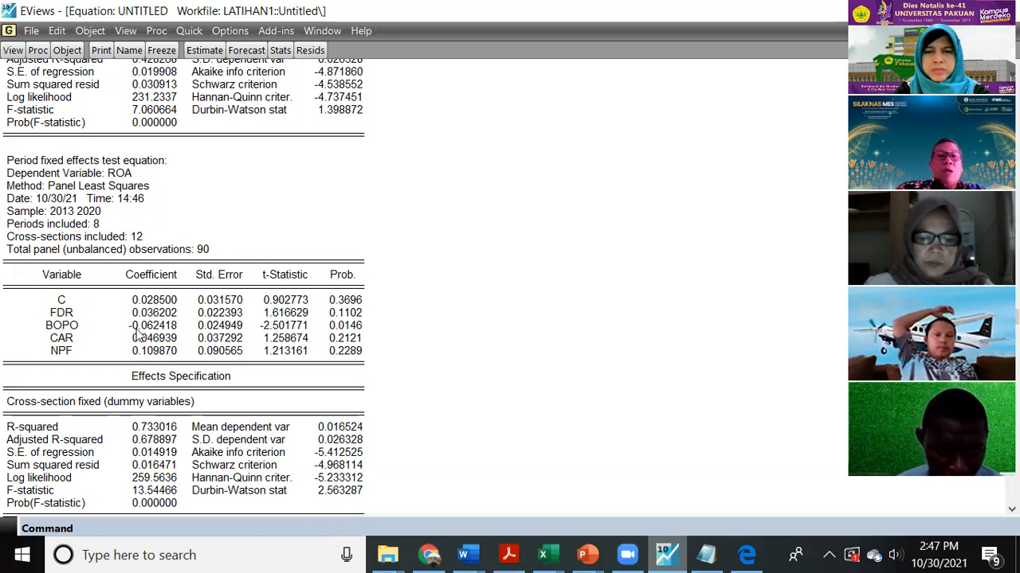
pyautogui.scroll(3, 144, 239)
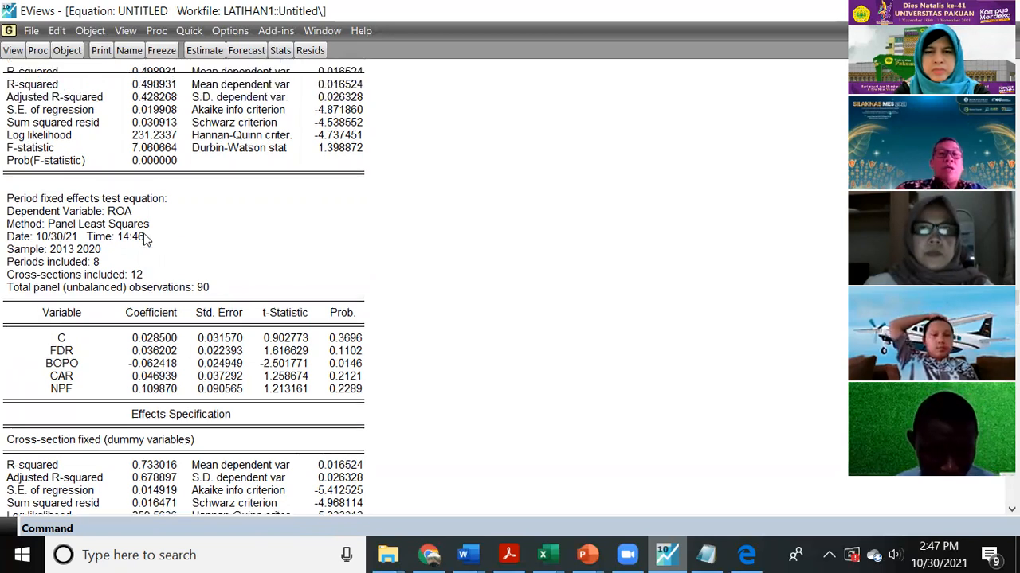
pyautogui.scroll(3, 146, 241)
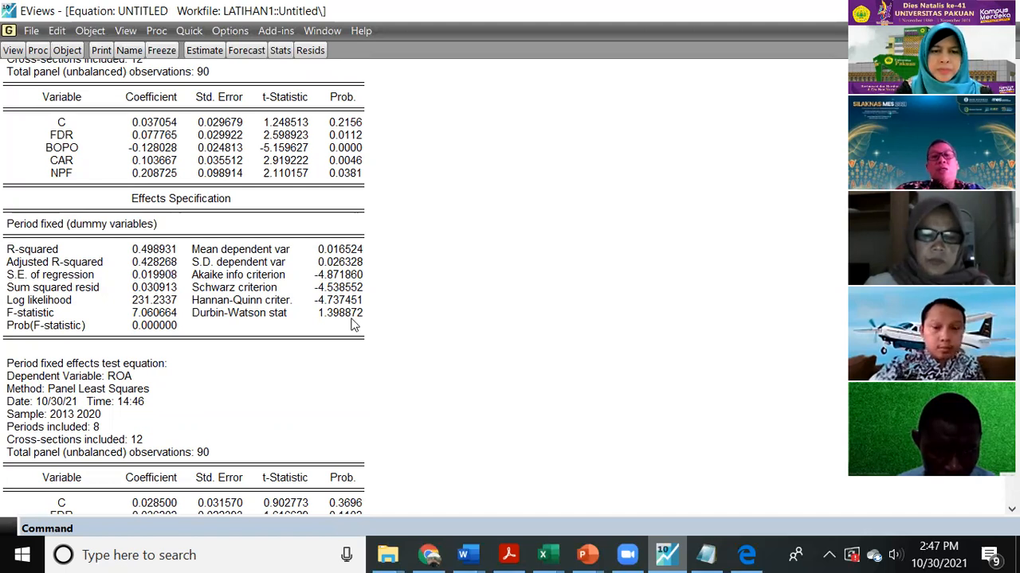
# Examine the combined cross-section and period fixed effects test equation at the end of the test output.
pyautogui.scroll(-1, 353, 324)
pyautogui.scroll(-12, 353, 324)
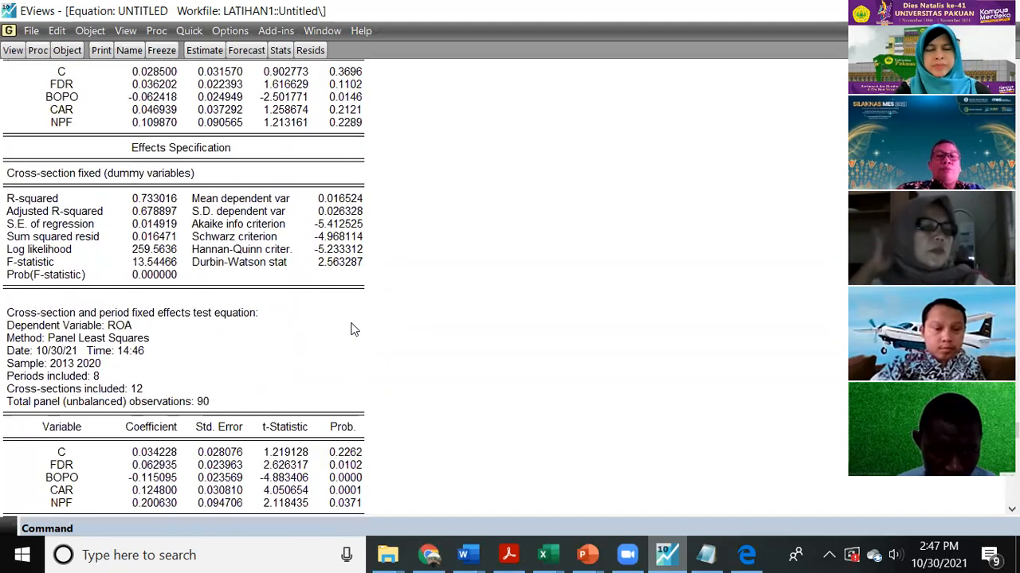
pyautogui.scroll(-1, 353, 329)
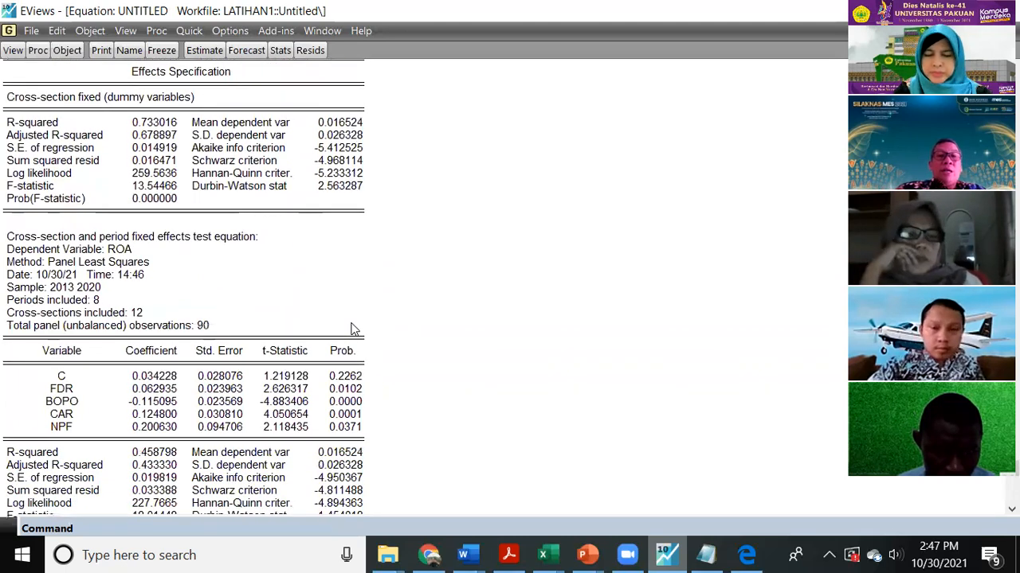
pyautogui.scroll(-1, 353, 329)
pyautogui.scroll(-2, 354, 329)
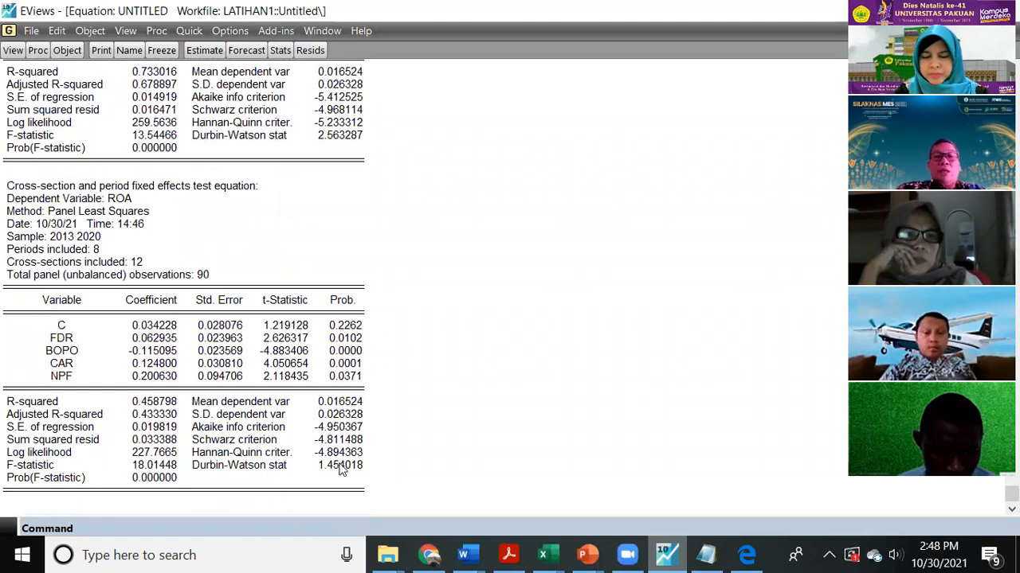
pyautogui.scroll(1, 271, 292)
pyautogui.scroll(-1, 272, 292)
pyautogui.scroll(3, 271, 293)
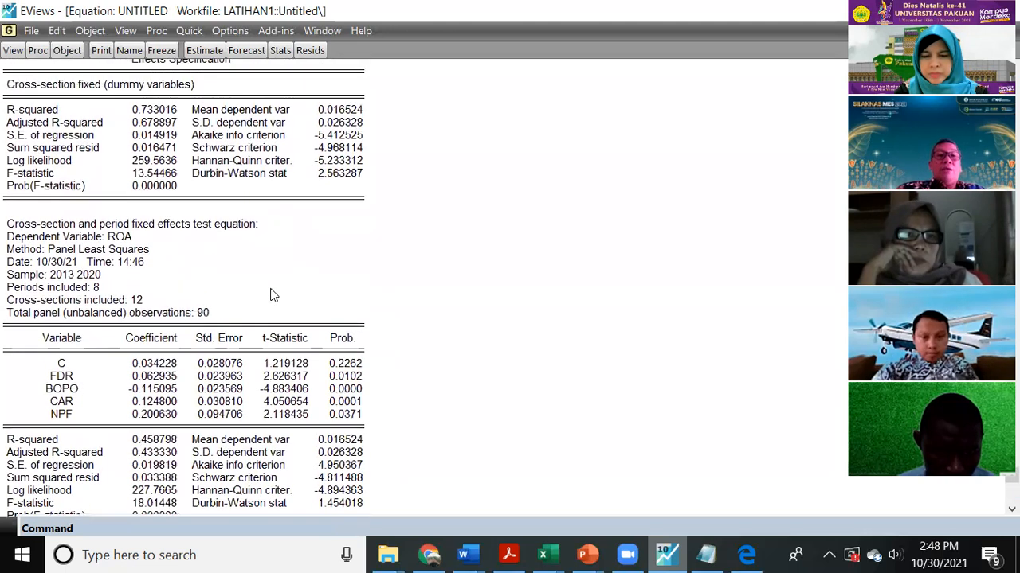
# Start a new equation estimation with ROA as the dependent variable and C, FDR, BOPO, CAR and NPF as regressors.
pyautogui.scroll(1, 271, 295)
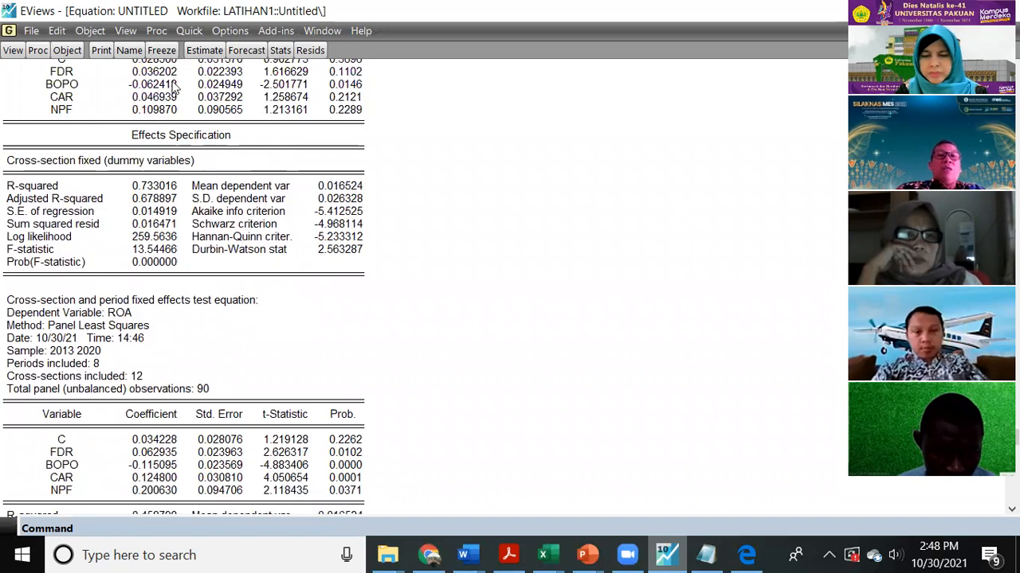
pyautogui.click(188, 32)
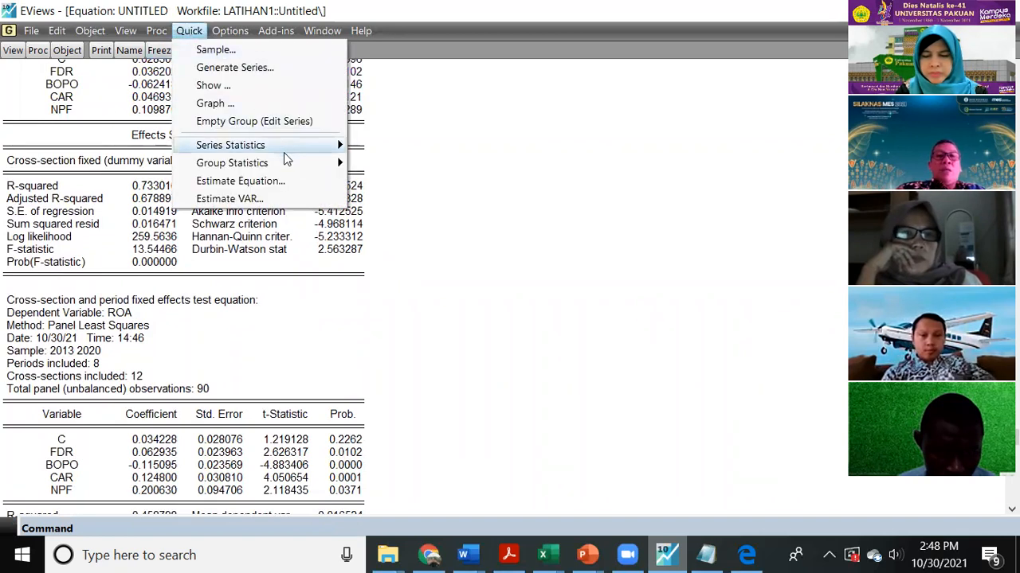
pyautogui.moveTo(271, 169)
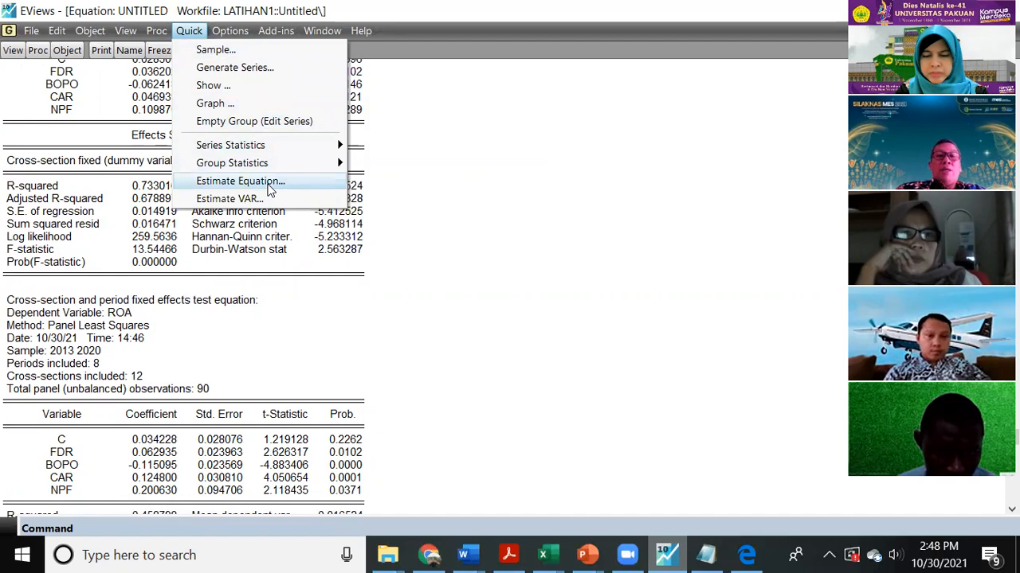
pyautogui.click(267, 185)
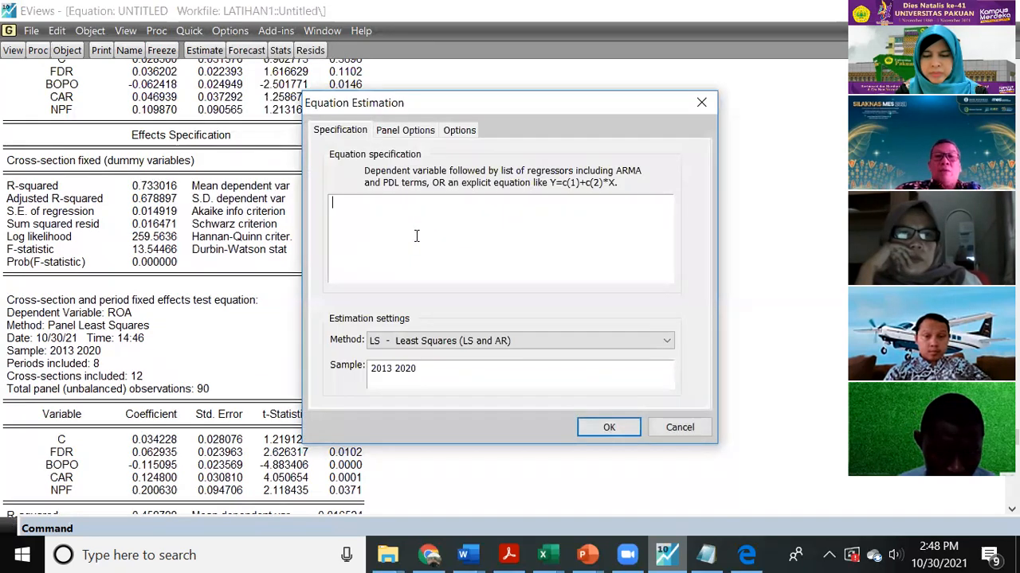
pyautogui.write('ROA FDR BOPO CAR NPF')
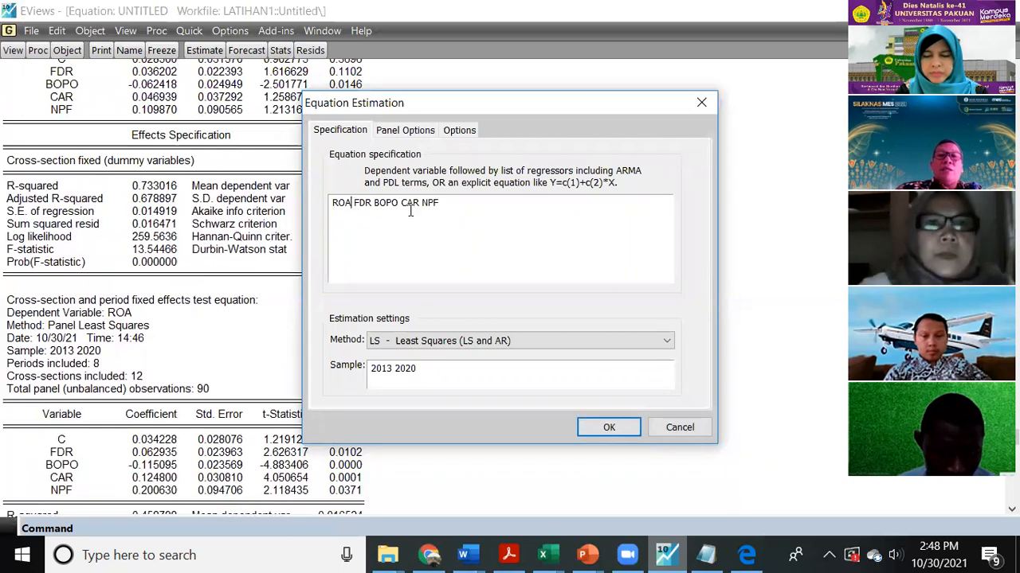
pyautogui.click(354, 202)
pyautogui.write('C')
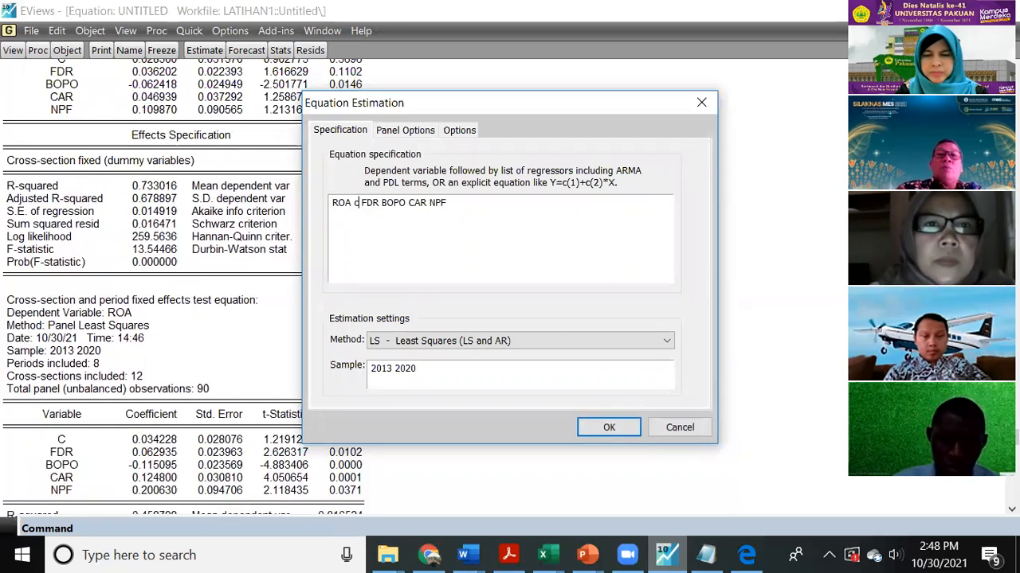
# Try to estimate the ROA equation with both cross-section and period effects set to Random.
pyautogui.click(413, 130)
pyautogui.click(462, 176)
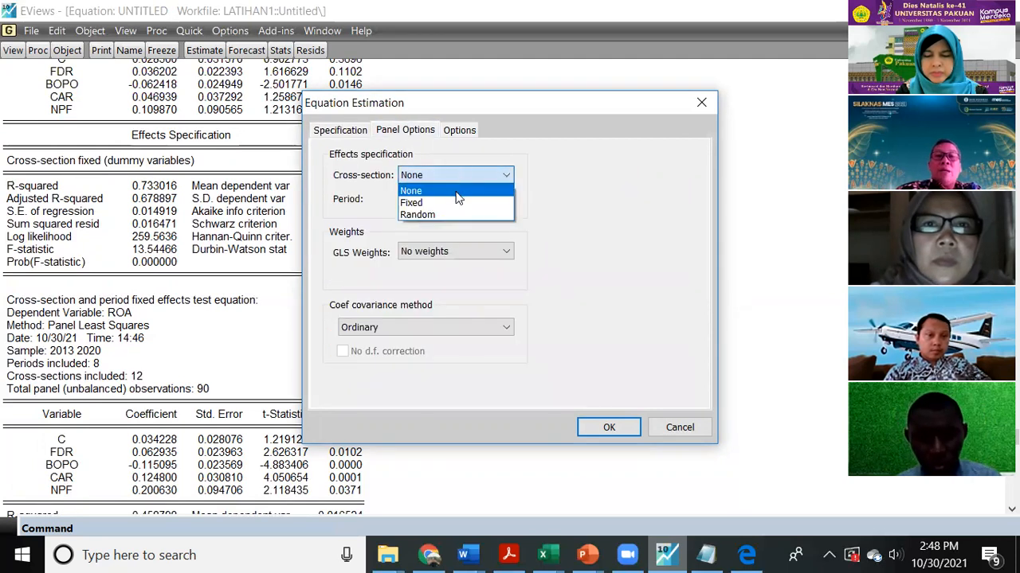
pyautogui.click(454, 210)
pyautogui.click(454, 206)
pyautogui.click(449, 234)
pyautogui.click(611, 427)
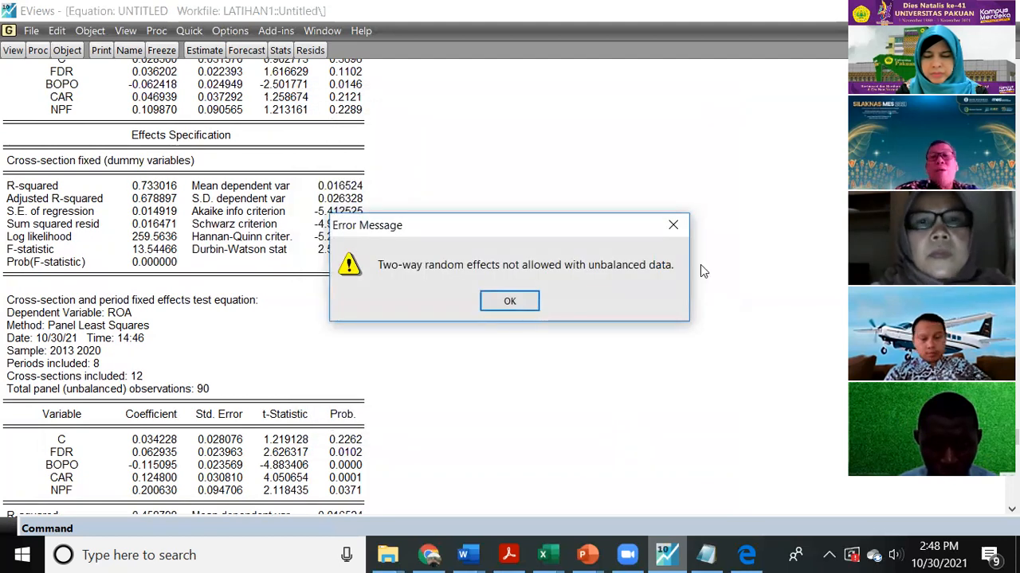
pyautogui.click(517, 306)
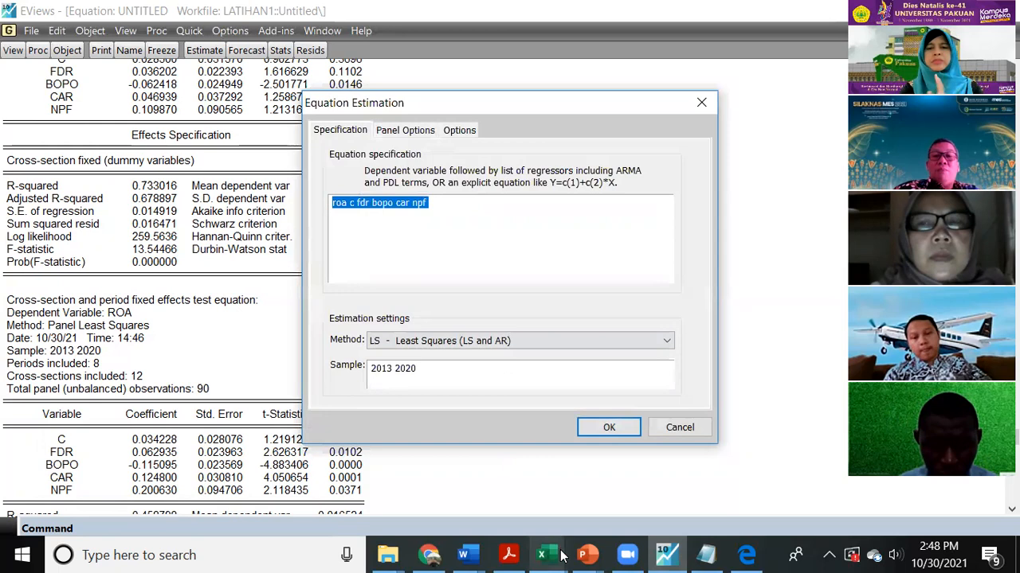
# Switch to the Excel workbook and check the Data Panel kinerja Bus sheet for missing observations, including the FDR cell D11.
pyautogui.moveTo(547, 556)
pyautogui.click(688, 478)
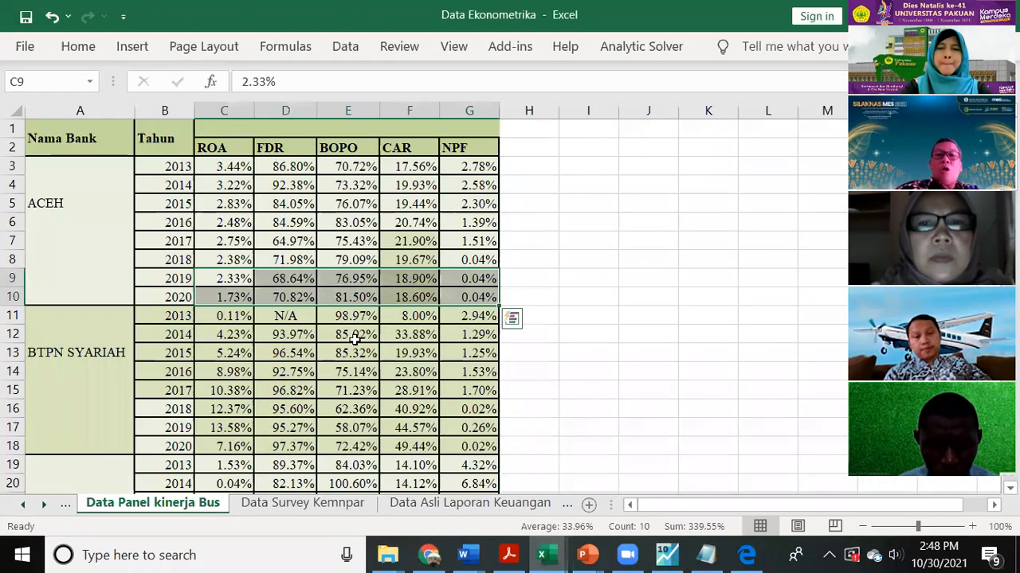
pyautogui.scroll(-3, 330, 252)
pyautogui.scroll(3, 331, 254)
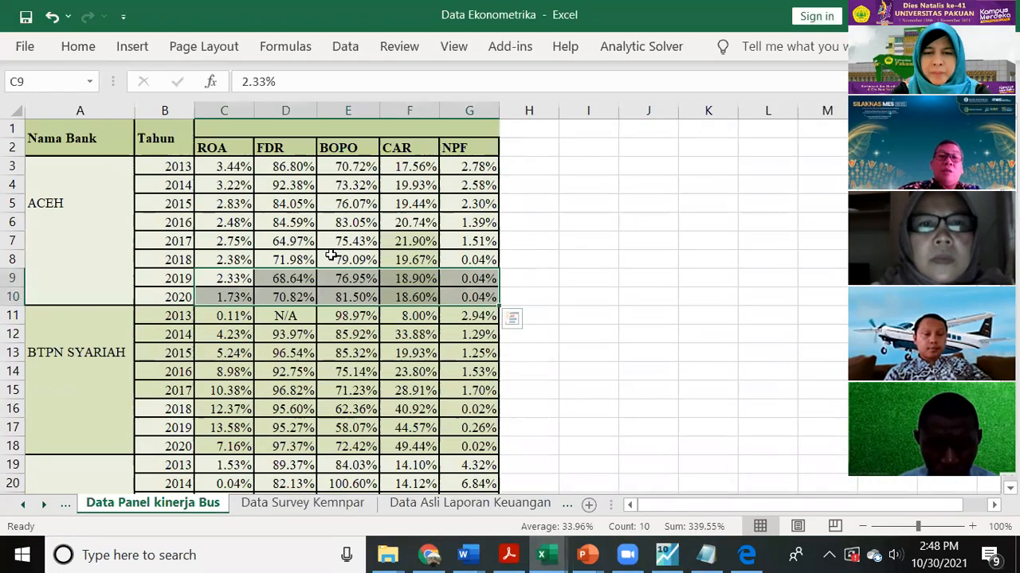
pyautogui.click(294, 316)
pyautogui.scroll(-1, 350, 322)
pyautogui.scroll(-6, 353, 327)
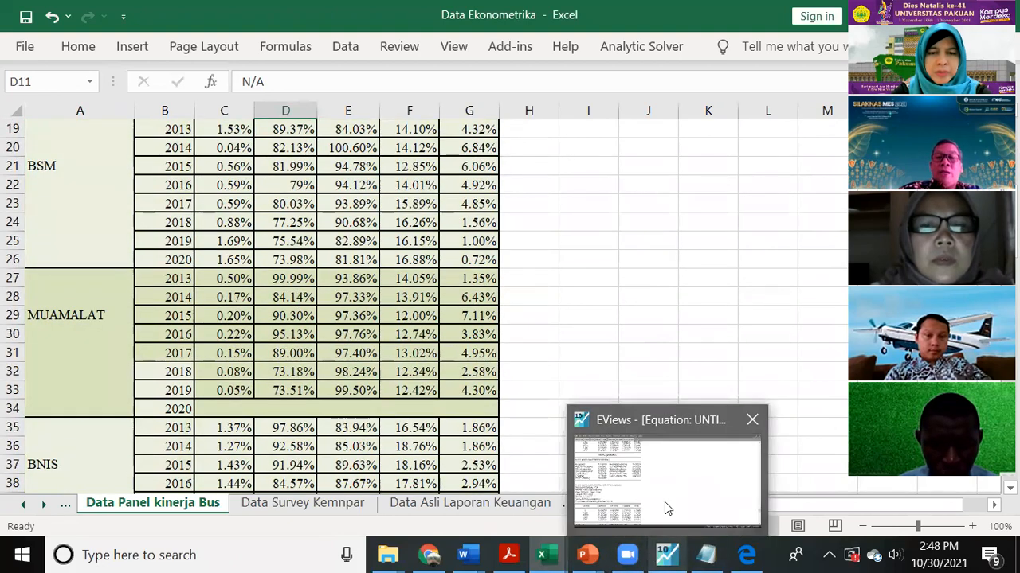
# Return to the EViews equation estimation and set both the cross-section and period effects to Fixed.
pyautogui.click(673, 555)
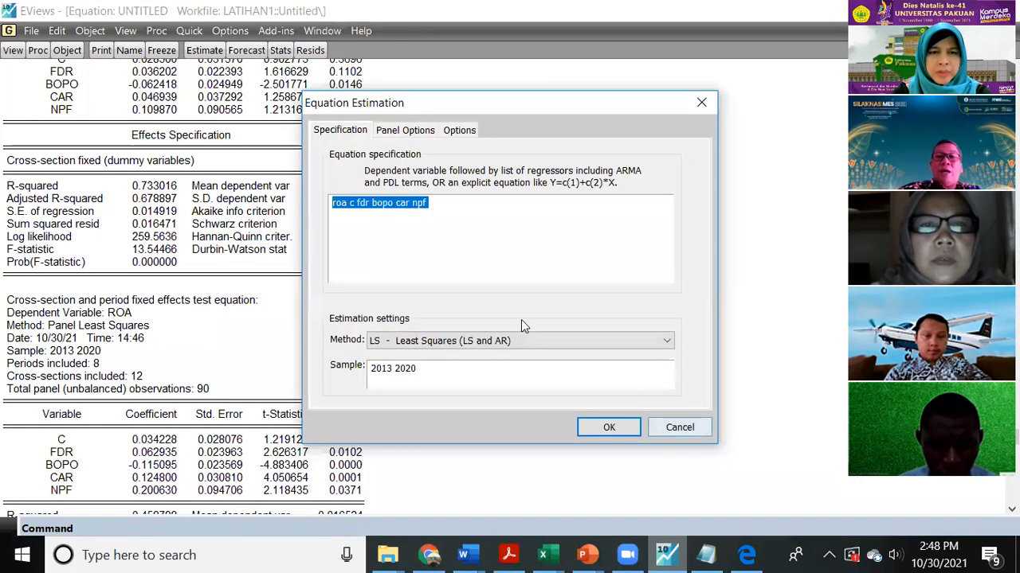
pyautogui.click(425, 132)
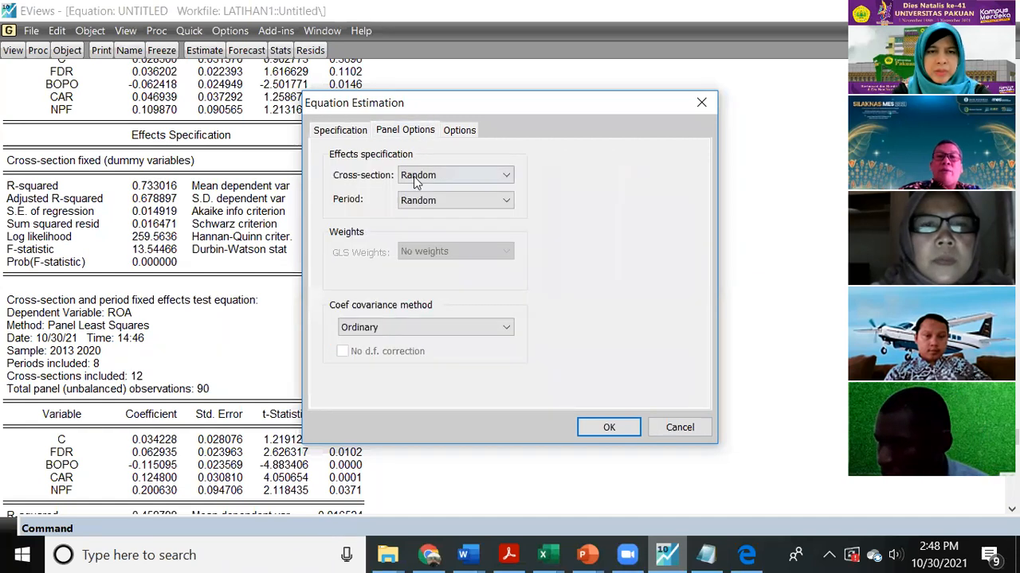
pyautogui.click(474, 176)
pyautogui.click(422, 200)
pyautogui.click(427, 204)
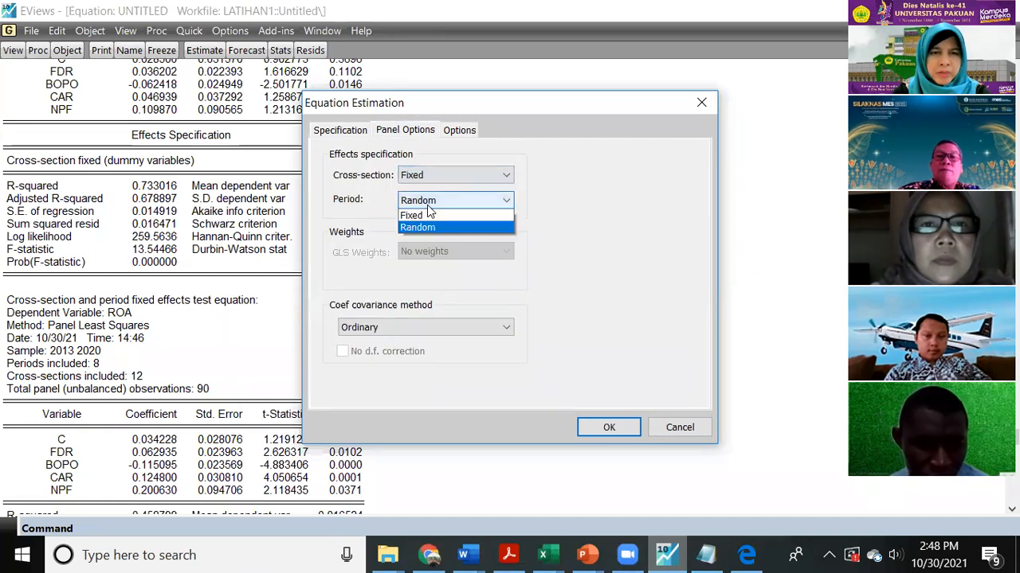
pyautogui.click(430, 226)
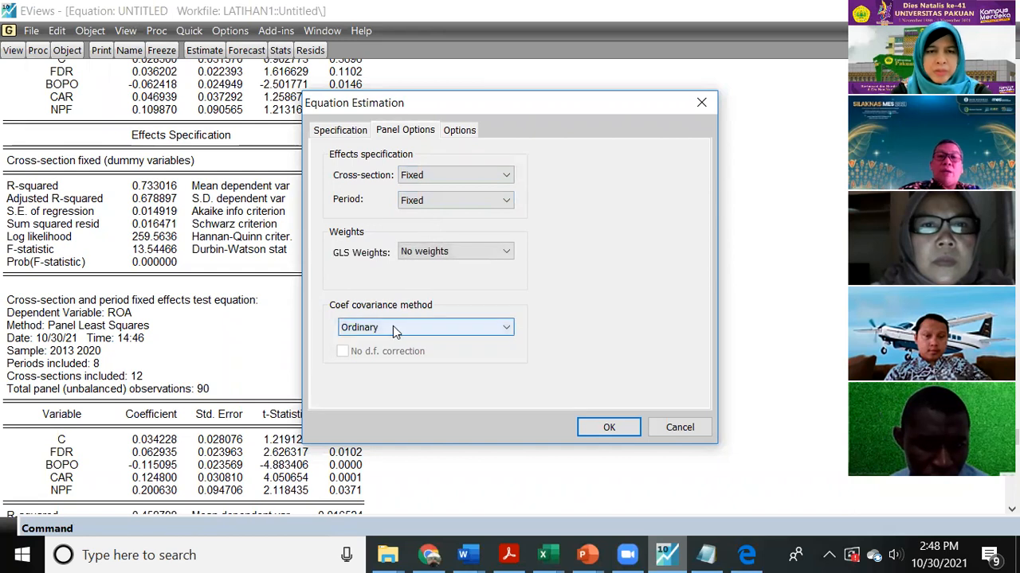
# Try to estimate the two-way fixed effects equation with GLS weights set to Cross-section weights.
pyautogui.click(458, 254)
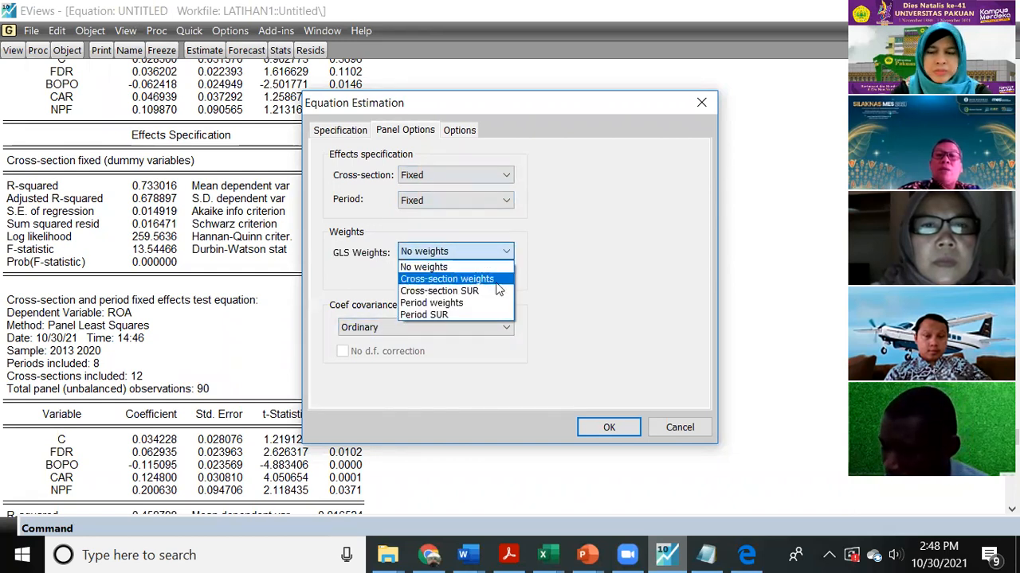
pyautogui.click(492, 281)
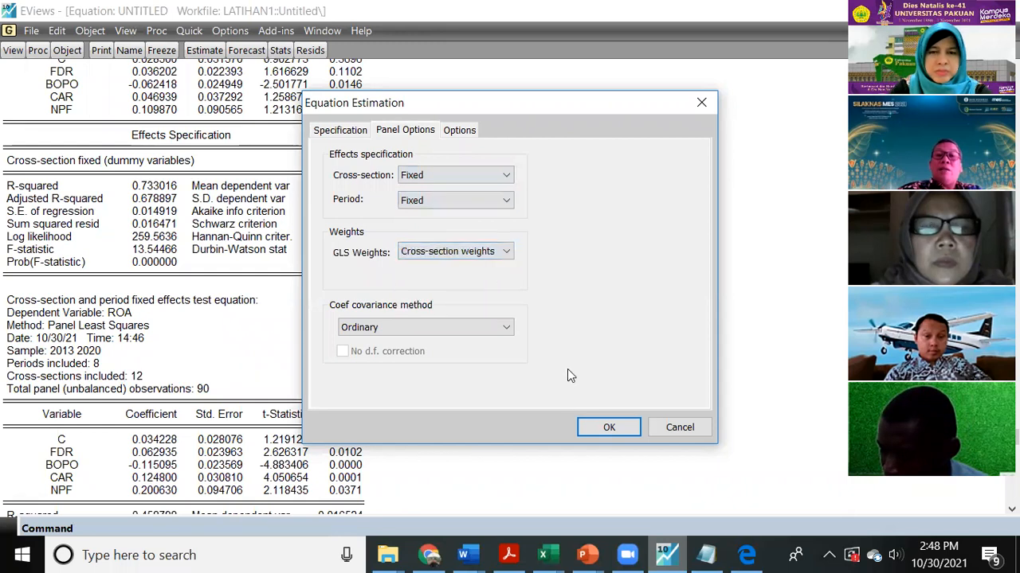
pyautogui.click(608, 427)
pyautogui.click(524, 308)
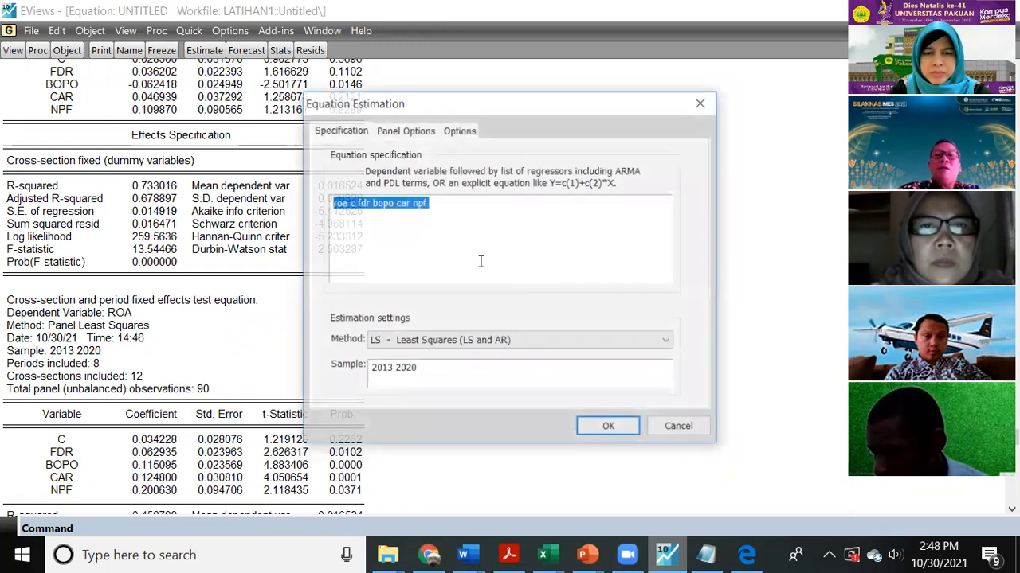
# Estimate the equation with No weights and White cross-section coefficient covariance, replacing the untitled equation, and maximize its output window.
pyautogui.click(423, 132)
pyautogui.click(451, 251)
pyautogui.click(435, 268)
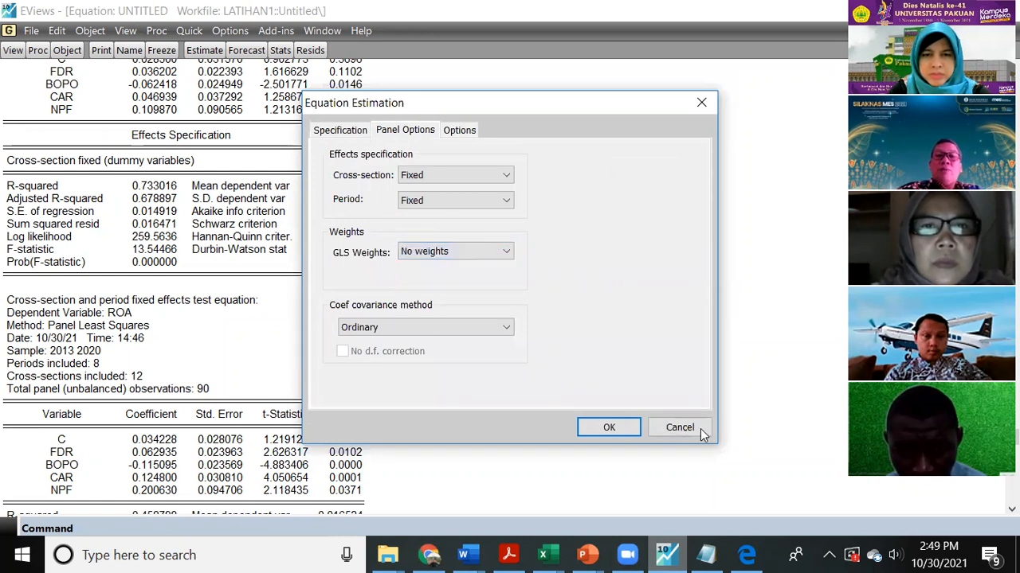
pyautogui.click(478, 326)
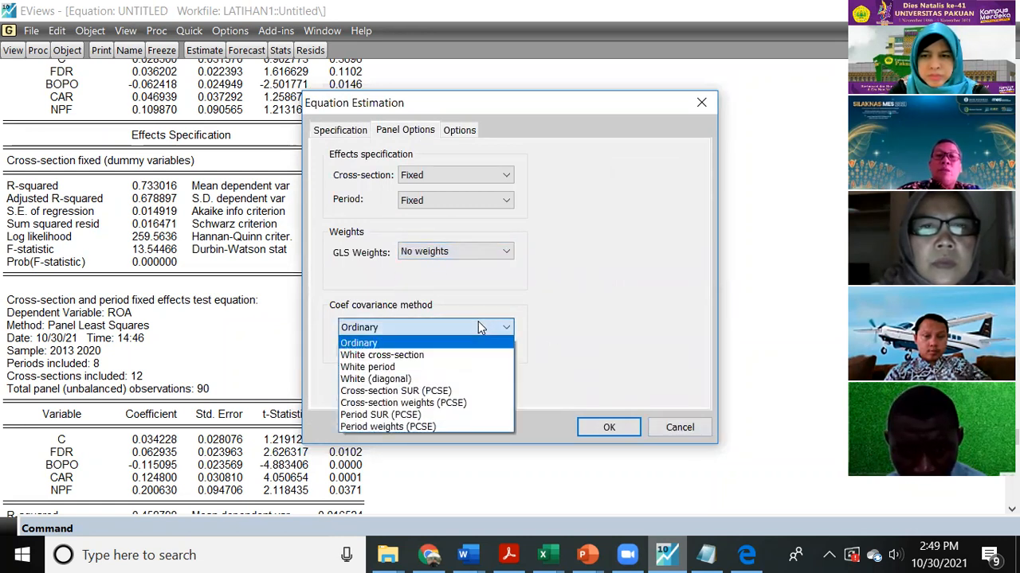
pyautogui.click(453, 358)
pyautogui.click(609, 427)
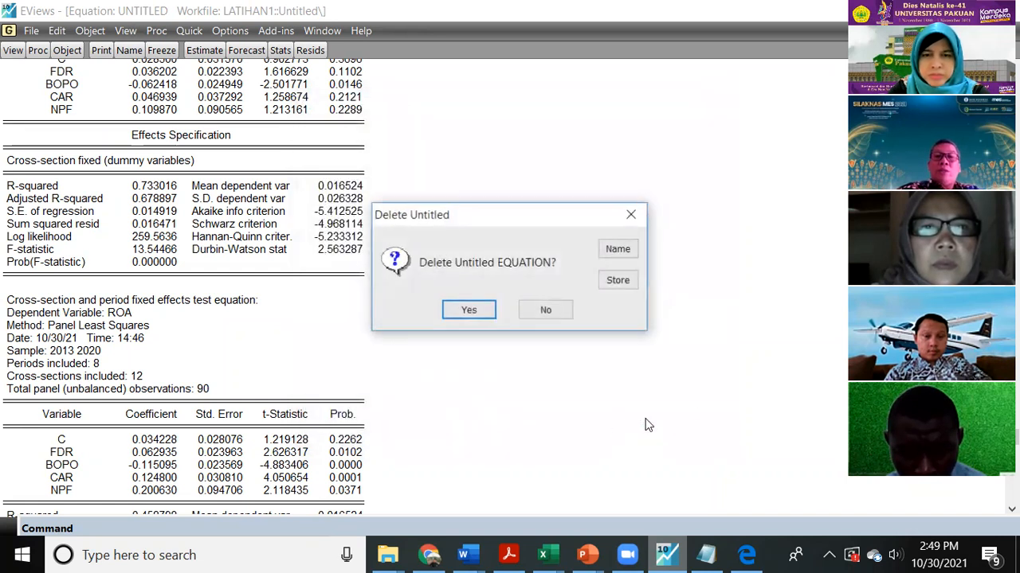
pyautogui.click(467, 310)
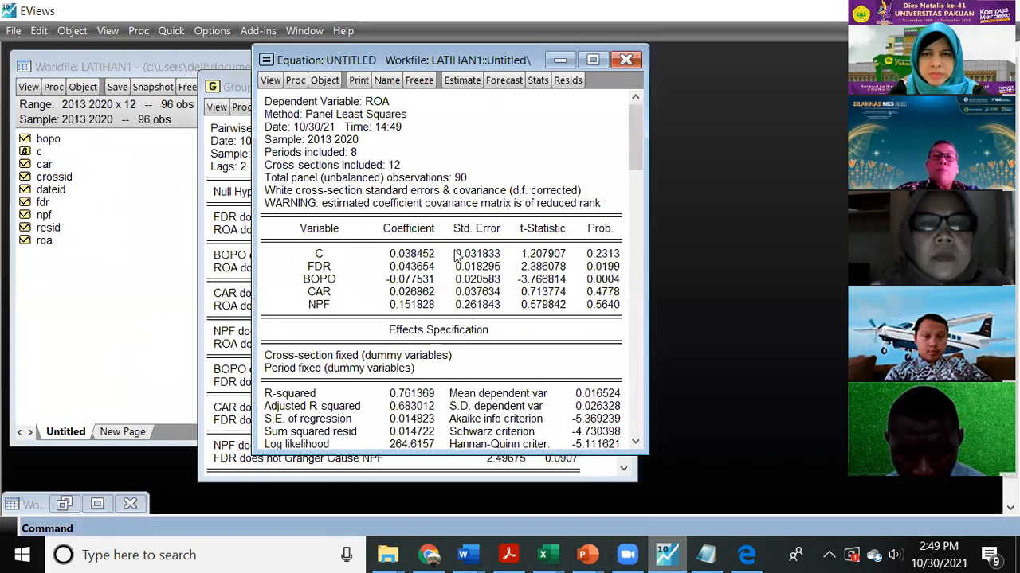
pyautogui.click(594, 59)
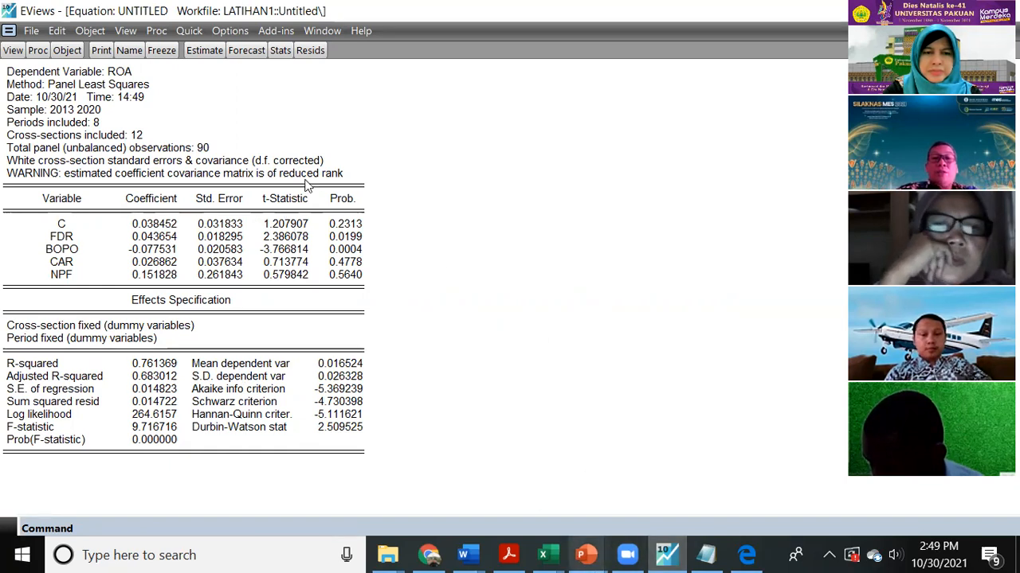
# Copy the entire ROA estimation output in Text format with numbers as displayed.
pyautogui.click(526, 229)
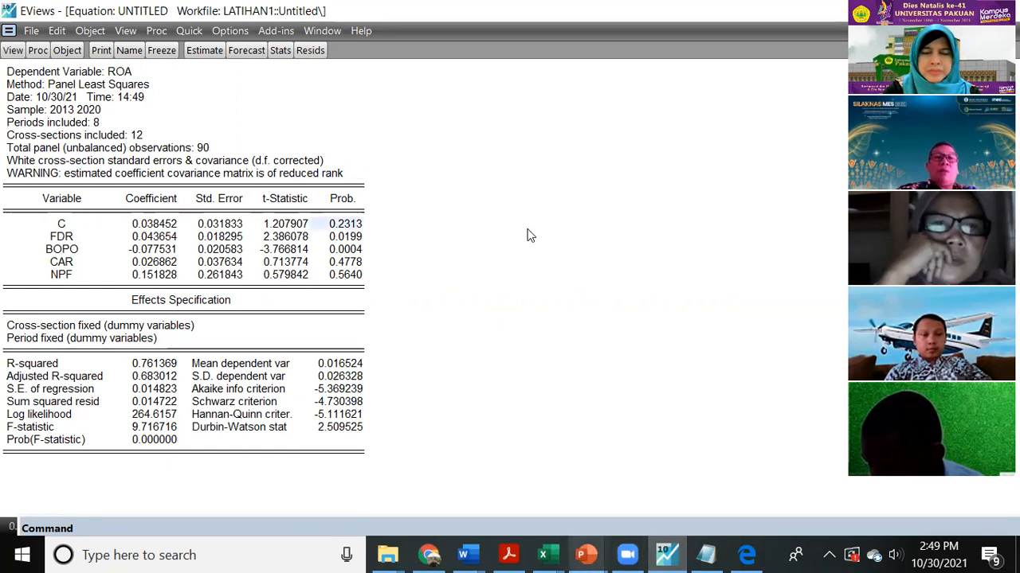
pyautogui.hotkey('ctrl', 'a')
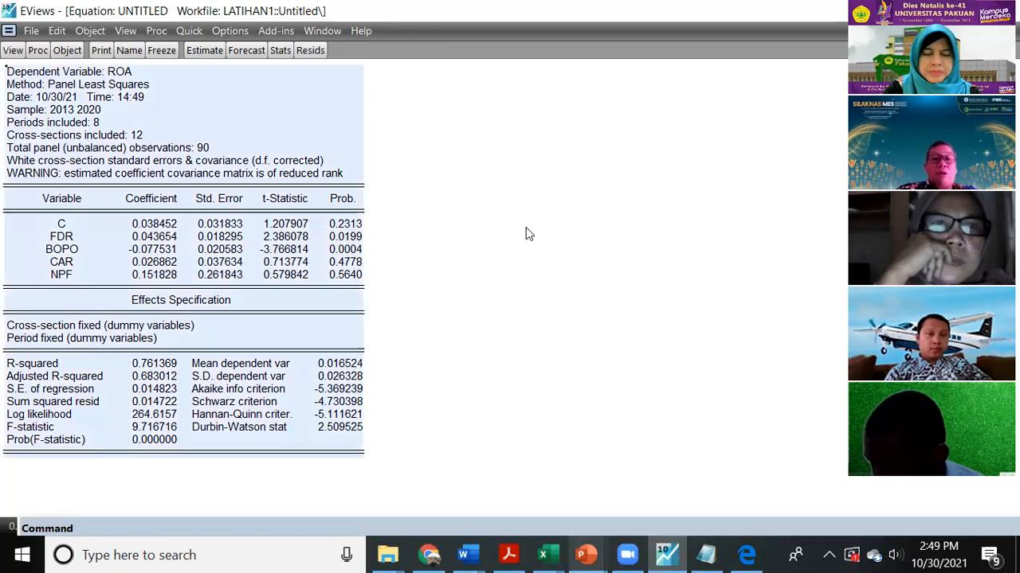
pyautogui.hotkey('ctrl', 'c')
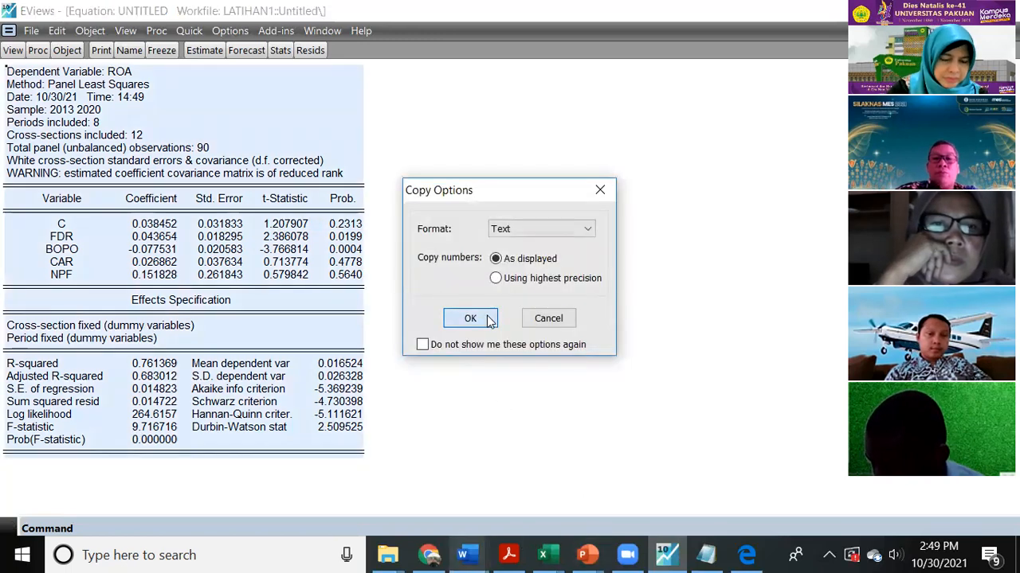
pyautogui.click(470, 318)
# Switch to Word, create a new blank document and paste the copied estimation output into it.
pyautogui.moveTo(469, 556)
pyautogui.click(494, 470)
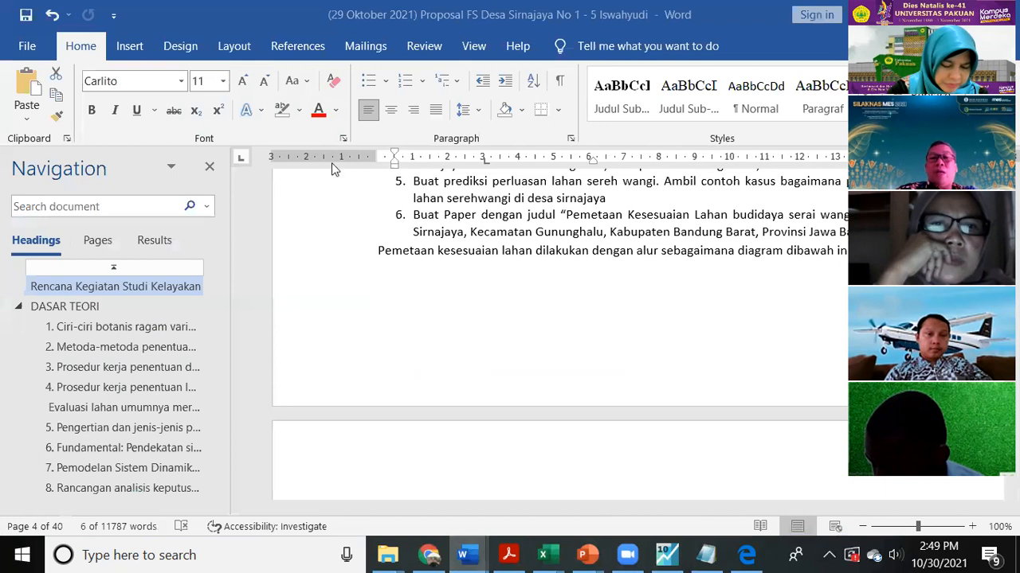
pyautogui.click(25, 45)
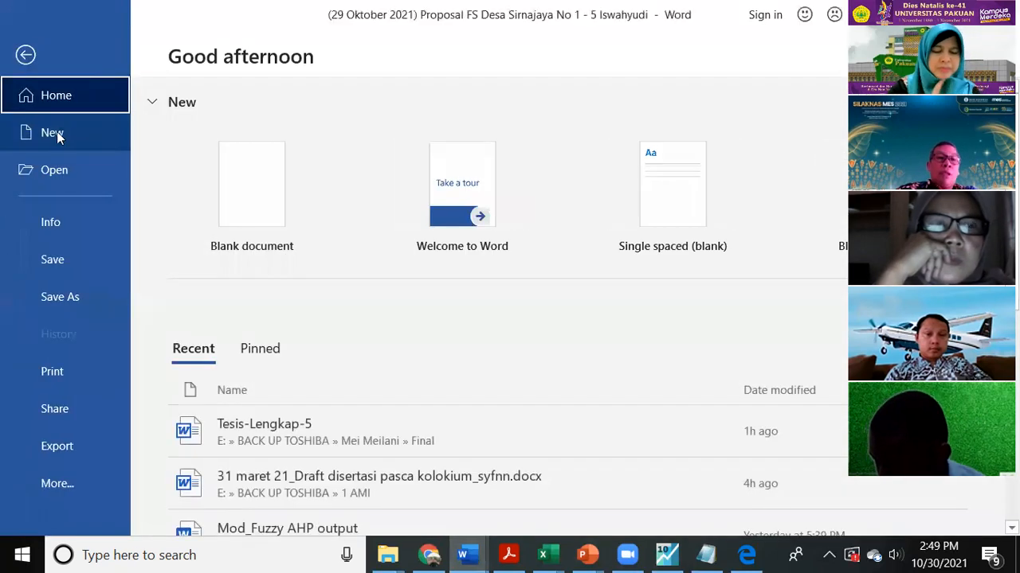
pyautogui.click(56, 136)
pyautogui.click(263, 157)
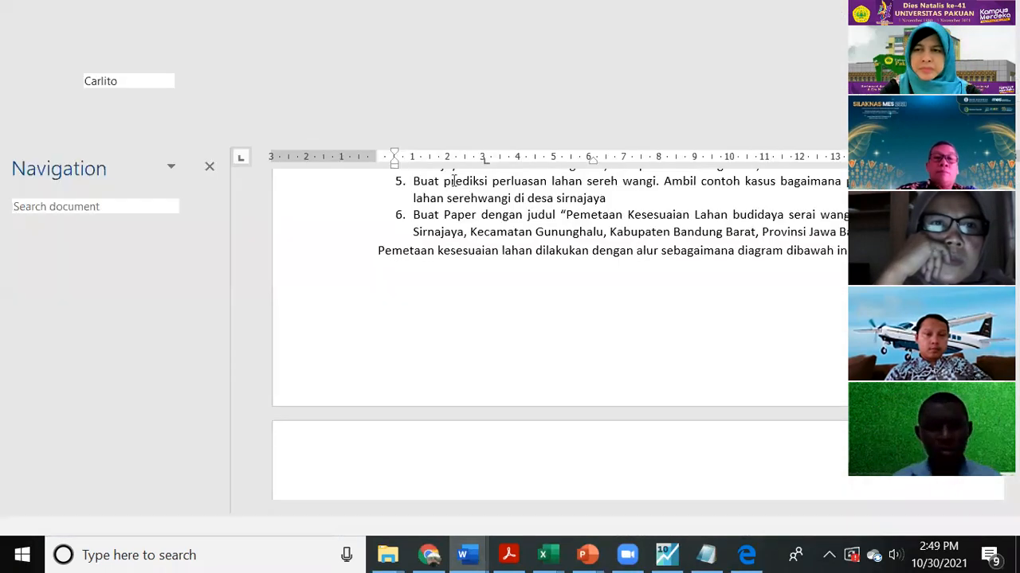
pyautogui.hotkey('ctrl', 'v')
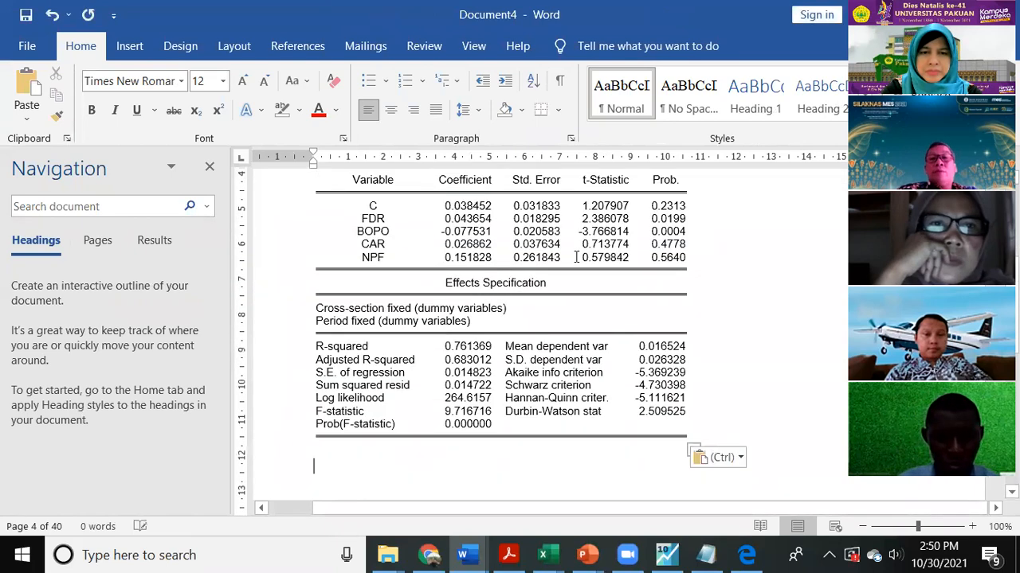
# Start the regression equation on the empty line below the pasted estimation table with "ROA =".
pyautogui.scroll(5, 796, 330)
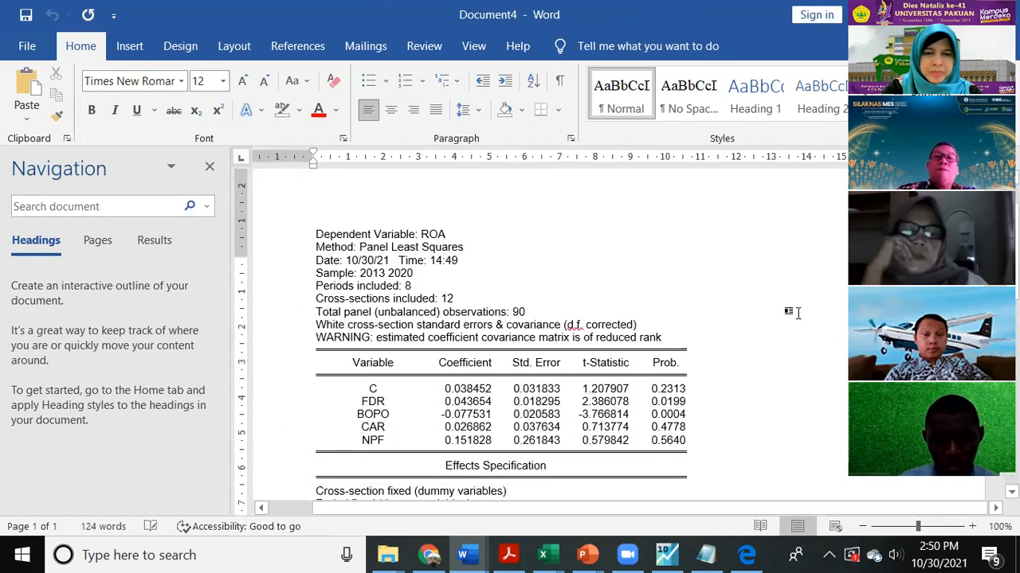
pyautogui.click(427, 241)
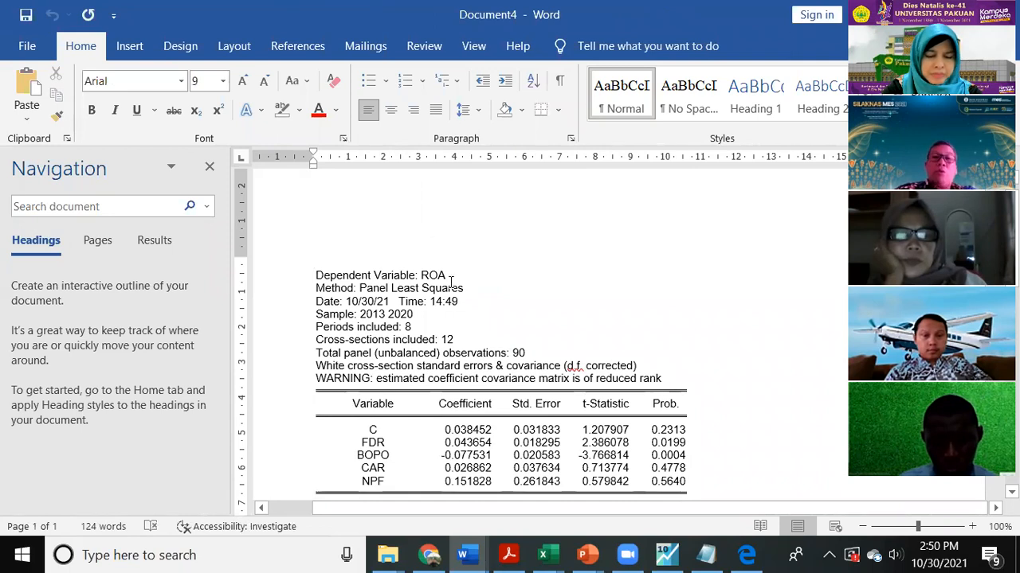
pyautogui.scroll(-5, 398, 359)
pyautogui.click(364, 427)
pyautogui.write('r')
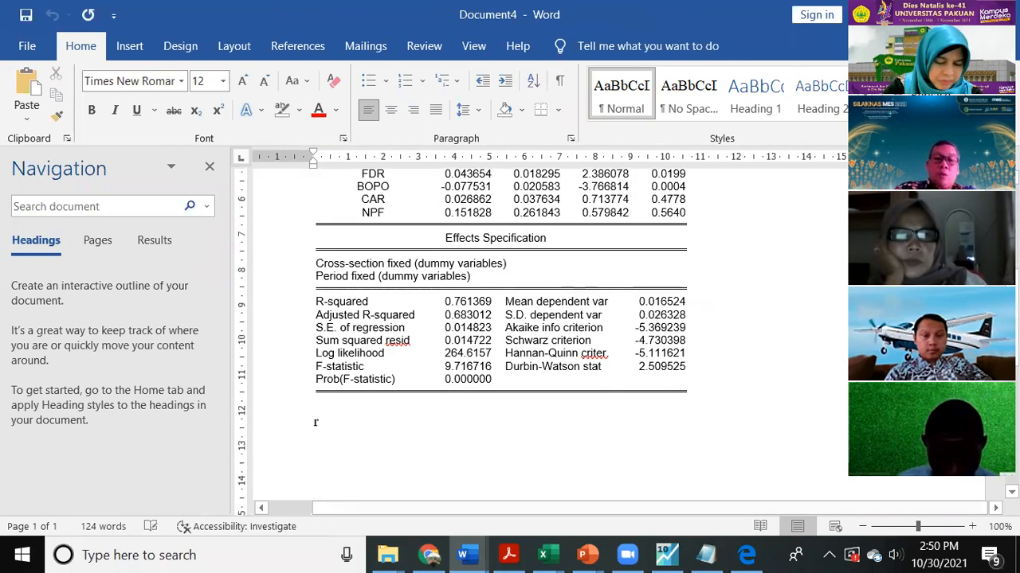
pyautogui.write('oa')
pyautogui.press('BackSpace')
pyautogui.press('BackSpace')
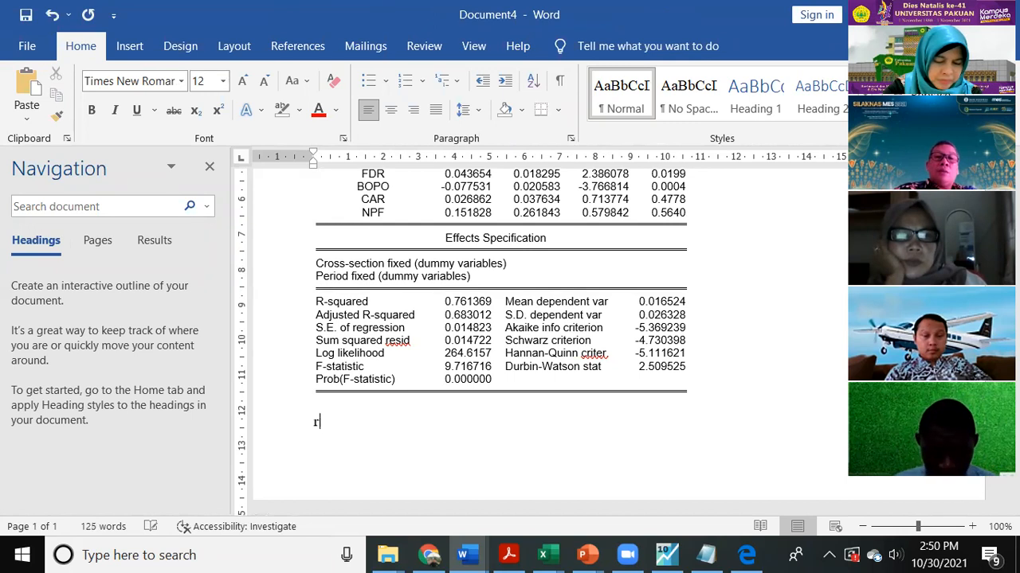
pyautogui.press('BackSpace')
pyautogui.write('roa')
pyautogui.press('BackSpace')
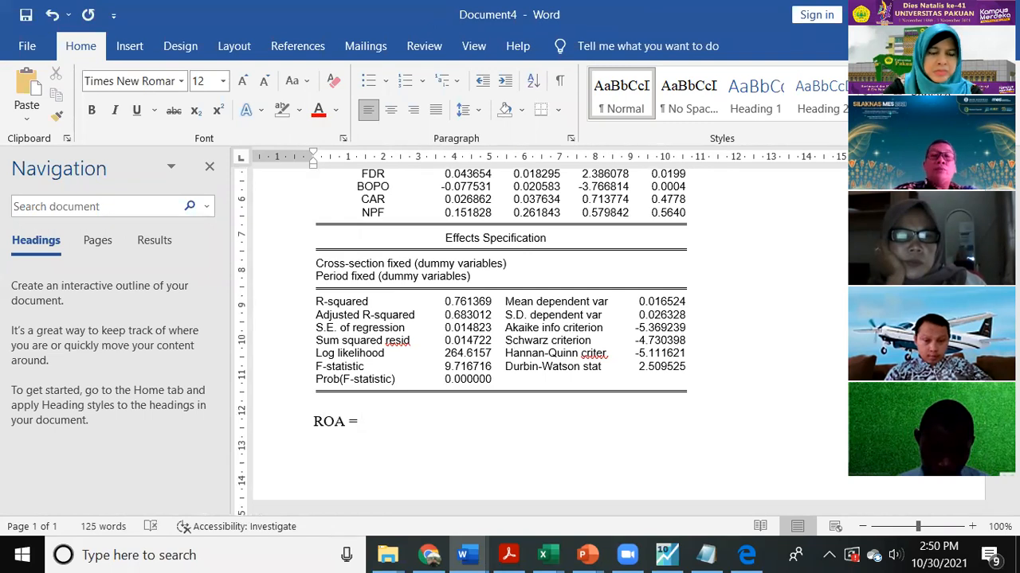
# Copy the constant's coefficient 0.038452 from the table into the ROA equation and add a plus sign after it.
pyautogui.scroll(5, 456, 338)
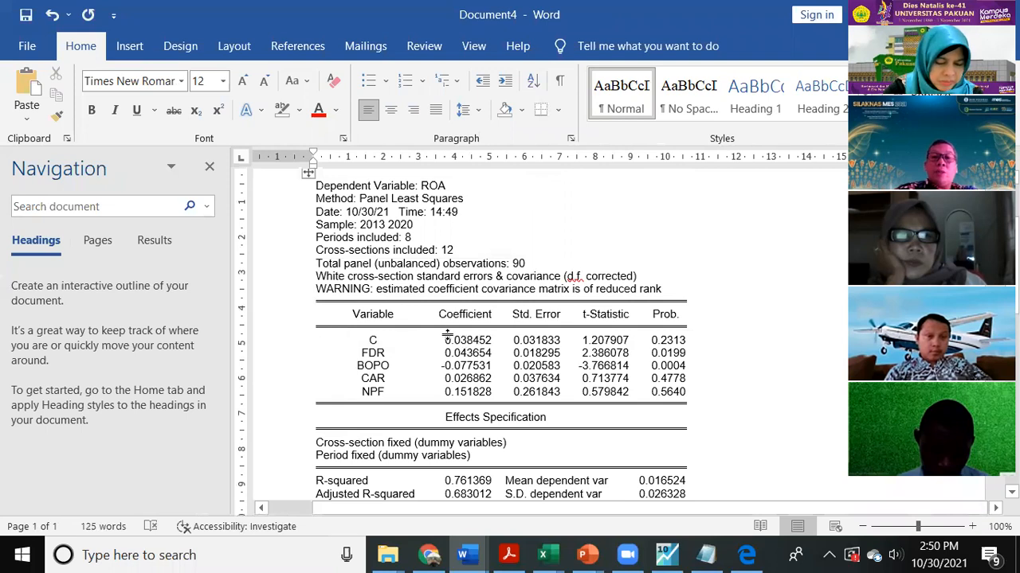
pyautogui.moveTo(446, 340); pyautogui.dragTo(490, 341)
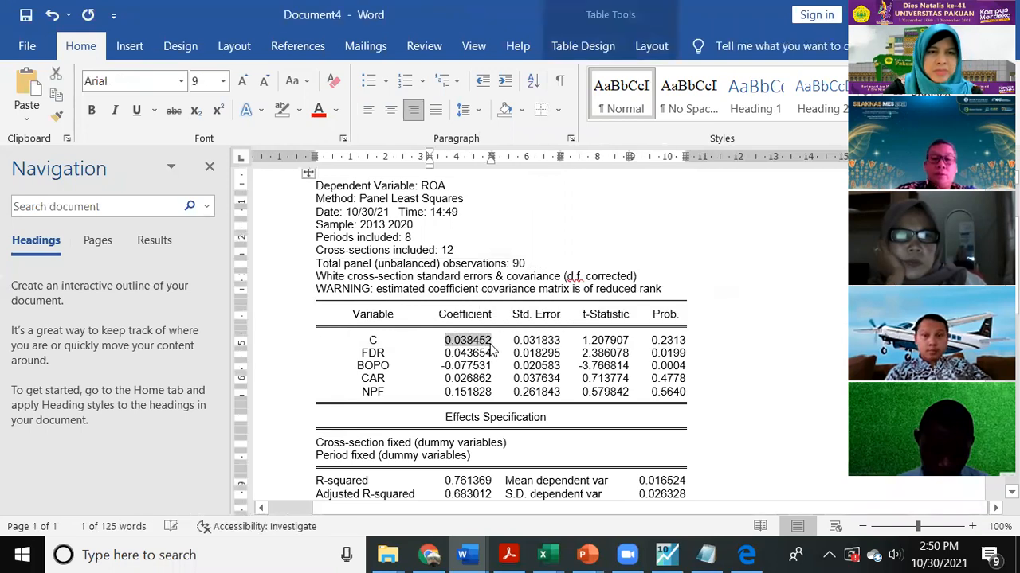
pyautogui.scroll(-5, 486, 382)
pyautogui.click(421, 378)
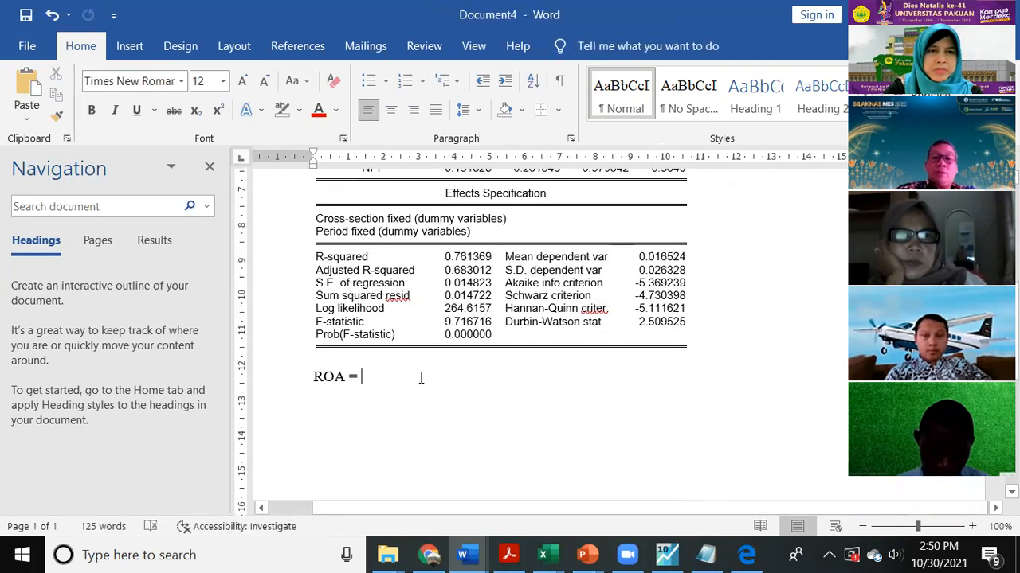
pyautogui.hotkey('ctrl', 'v')
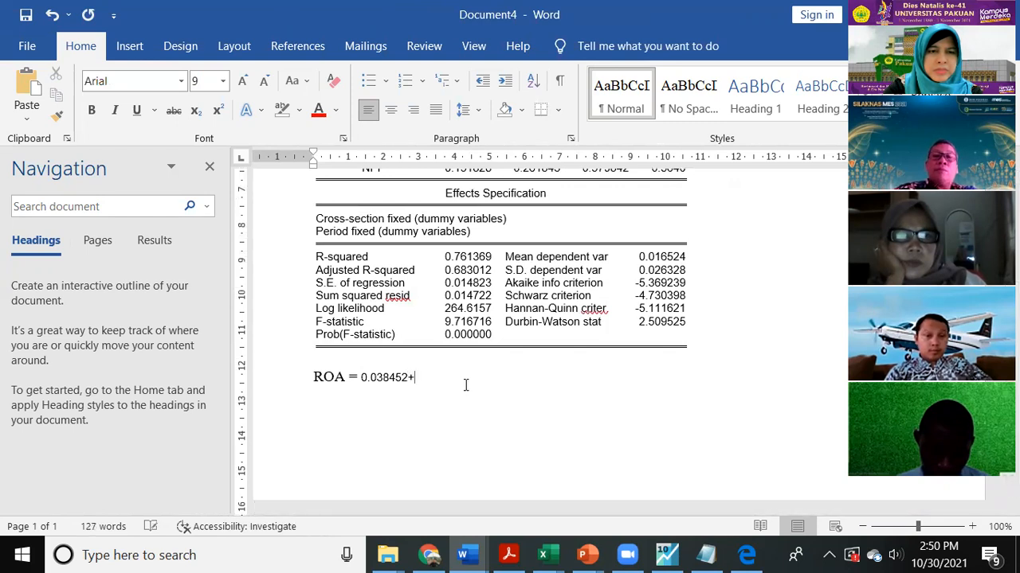
# Append the FDR coefficient 0.043654 copied from the table to the equation and label the term FDR.
pyautogui.scroll(3, 465, 385)
pyautogui.moveTo(445, 263); pyautogui.dragTo(493, 267)
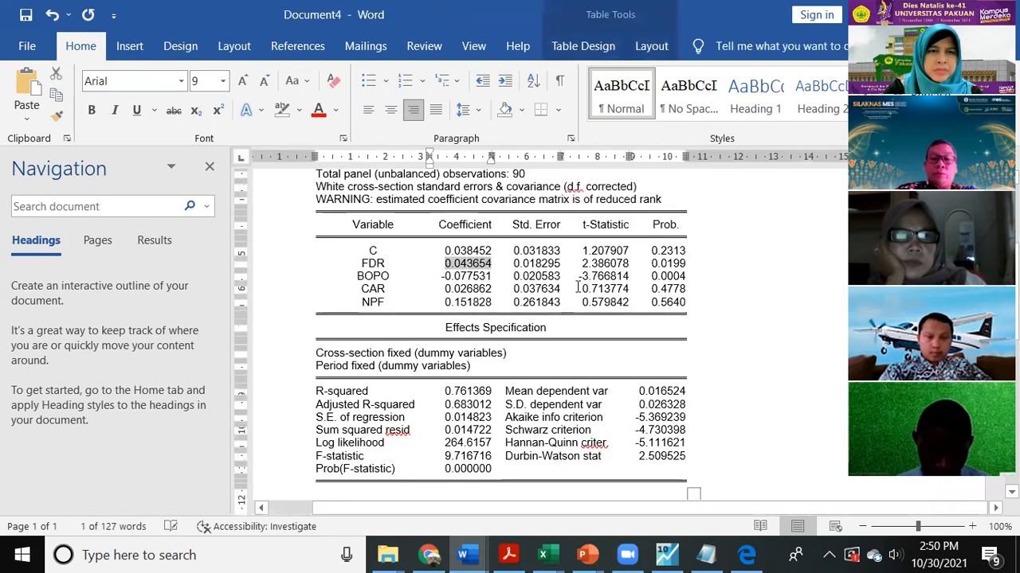
pyautogui.scroll(-4, 468, 381)
pyautogui.click(458, 334)
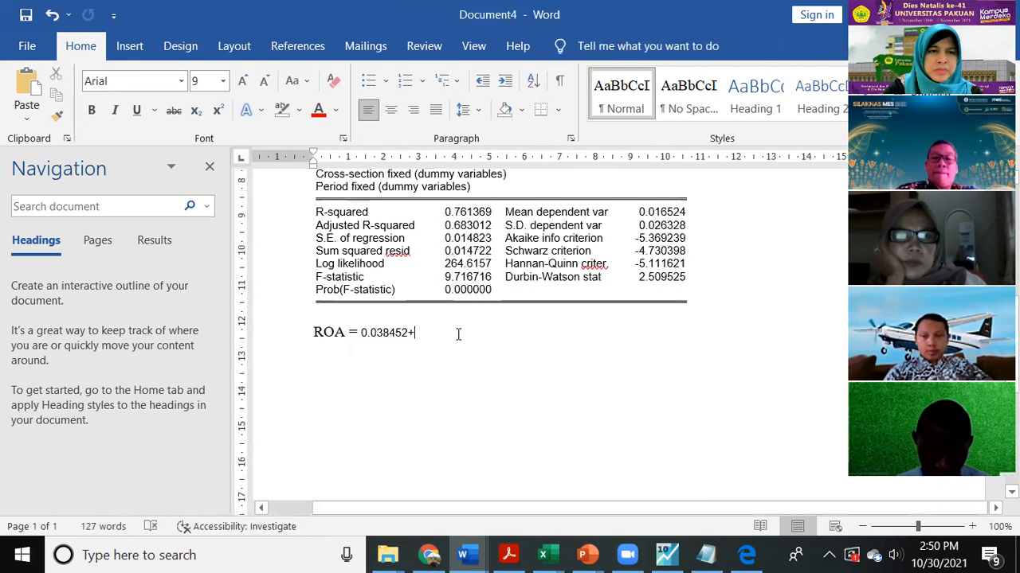
pyautogui.hotkey('ctrl', 'v')
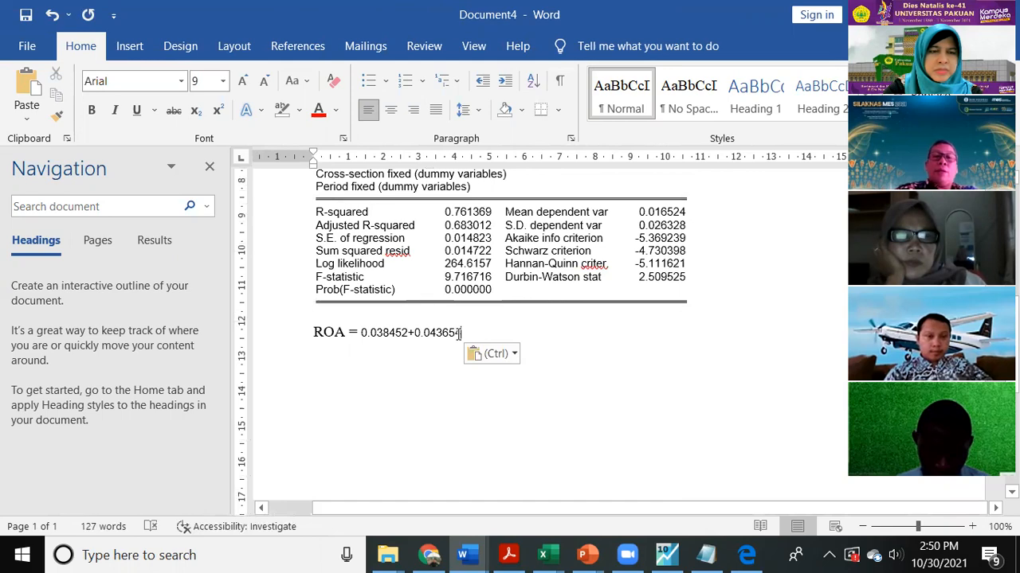
pyautogui.scroll(5, 459, 333)
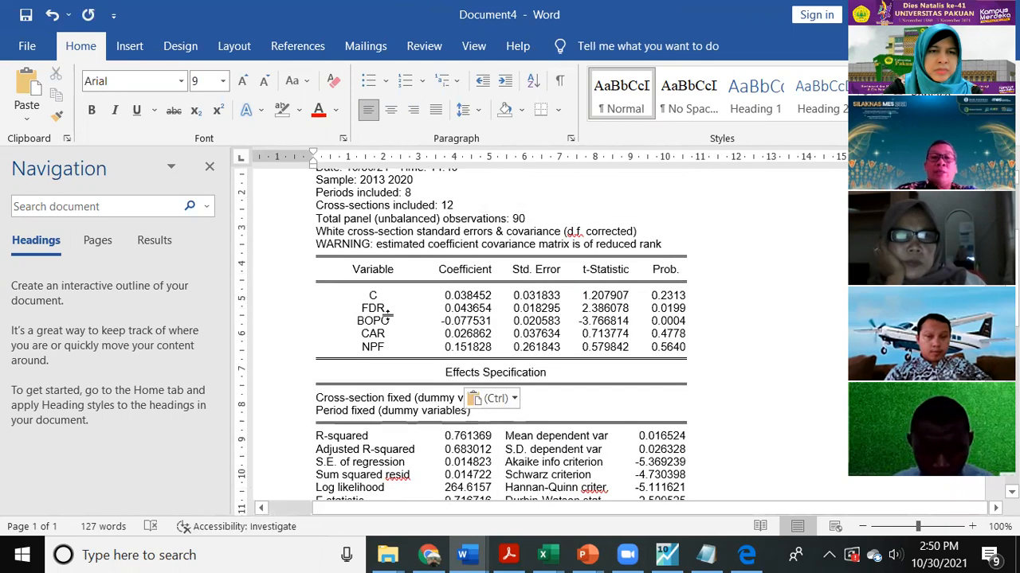
pyautogui.scroll(-4, 388, 313)
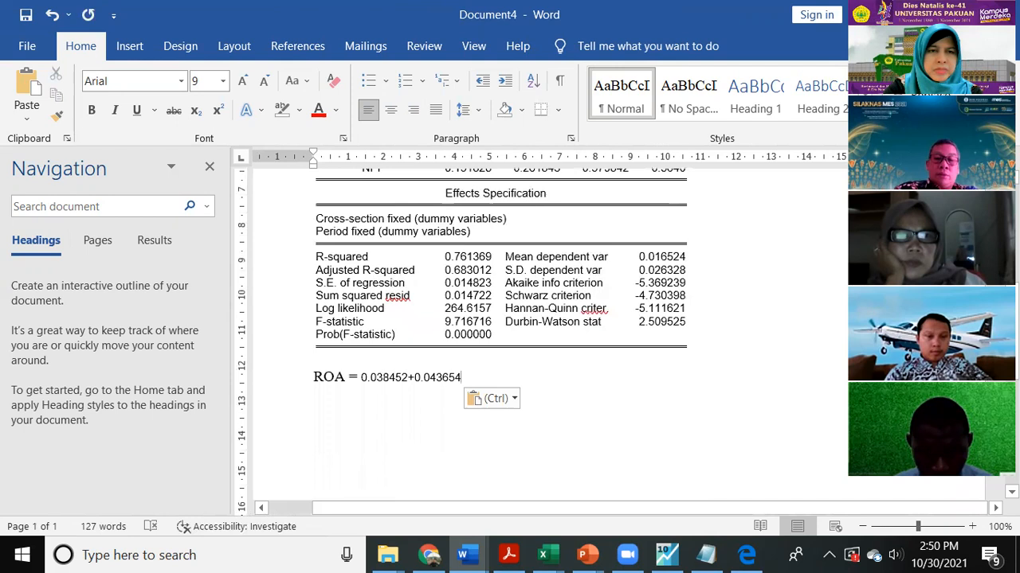
pyautogui.write('fd')
pyautogui.press('BackSpace')
pyautogui.press('BackSpace')
pyautogui.press('BackSpace')
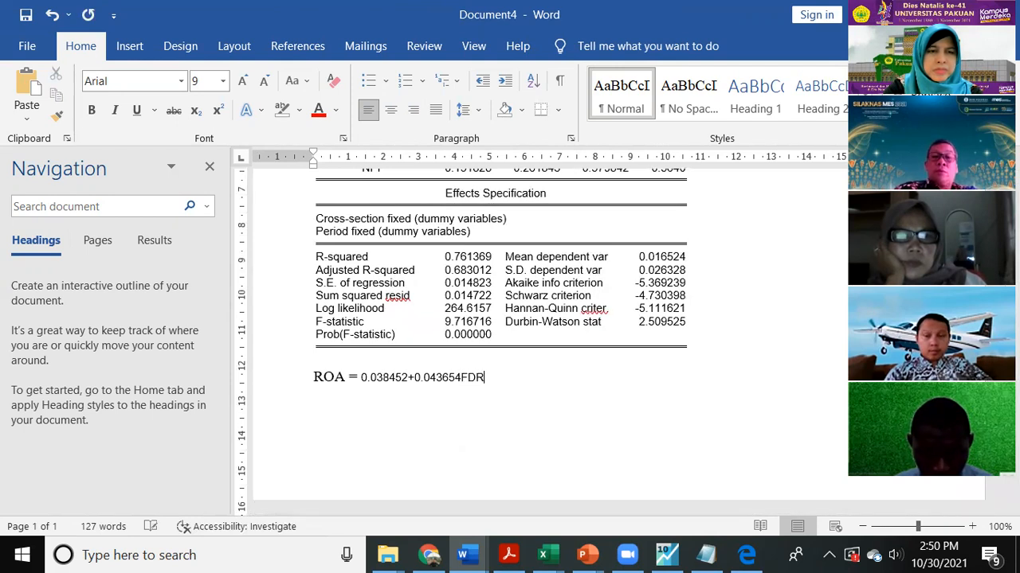
# Insert spaces around the plus sign between 0.038452 and 0.043654FDR in the equation.
pyautogui.press('Left')
pyautogui.press('Left')
pyautogui.press('Left')
pyautogui.press('Left')
pyautogui.press('Left')
pyautogui.press('Left')
pyautogui.press('Left')
pyautogui.press('Left')
pyautogui.press('Left')
pyautogui.press('Left')
pyautogui.press('Left')
pyautogui.press('Left')
pyautogui.press('Right')
pyautogui.press('Left')
pyautogui.press('Right')
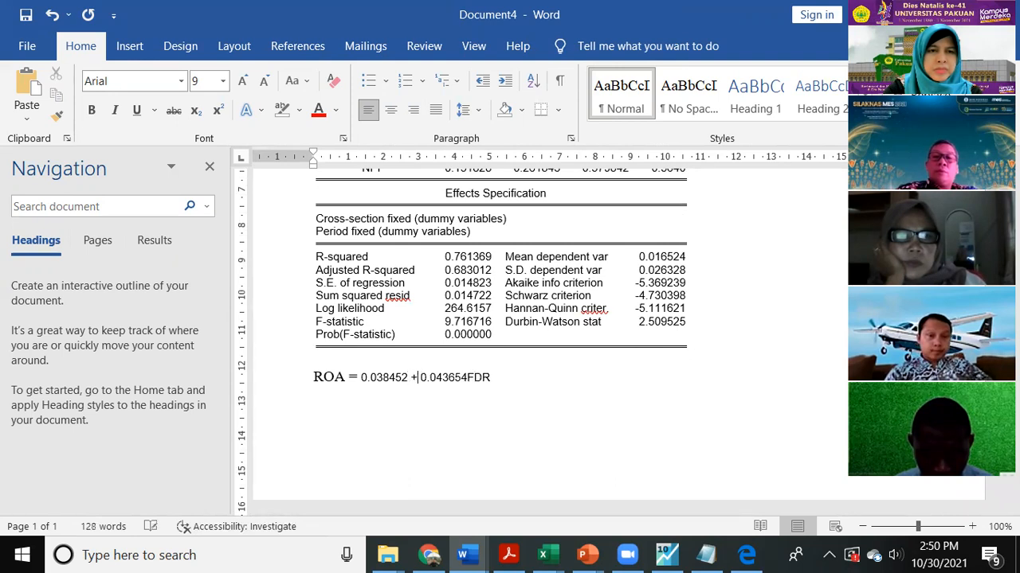
# Examine the variable coefficients in the pasted estimation table, including the BOPO row, against the equation written so far.
pyautogui.scroll(7, 716, 451)
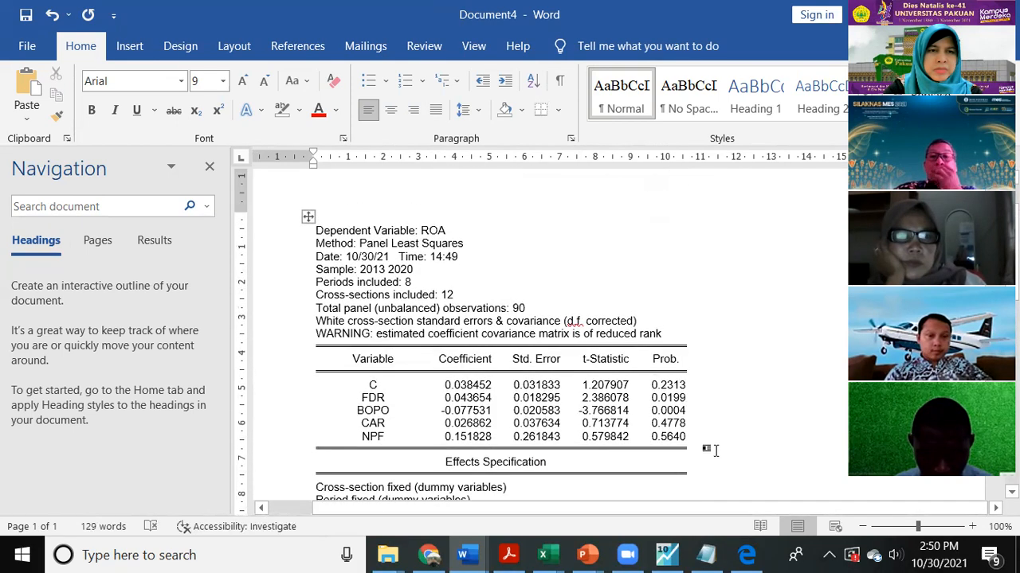
pyautogui.click(389, 410)
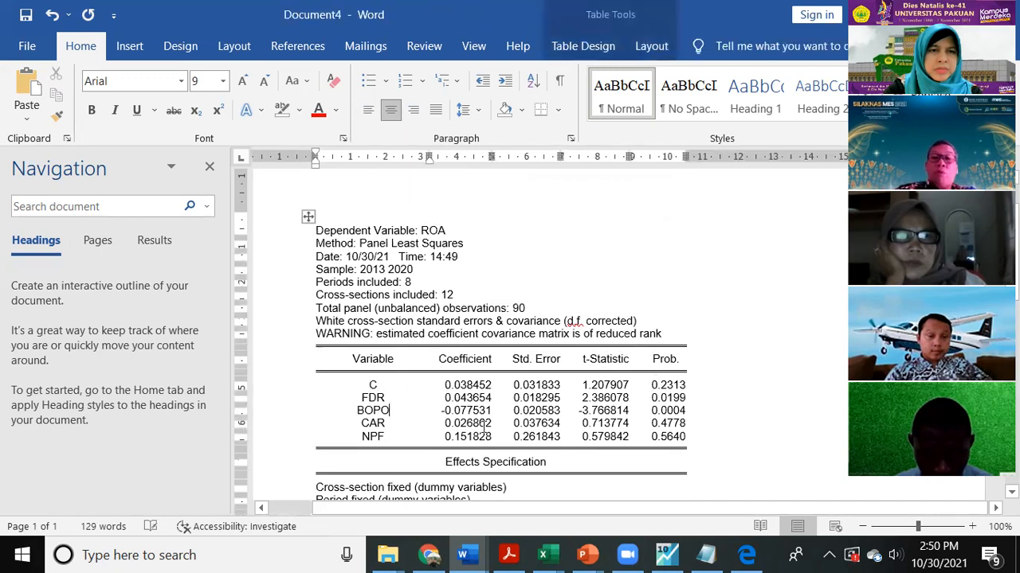
pyautogui.scroll(-3, 531, 430)
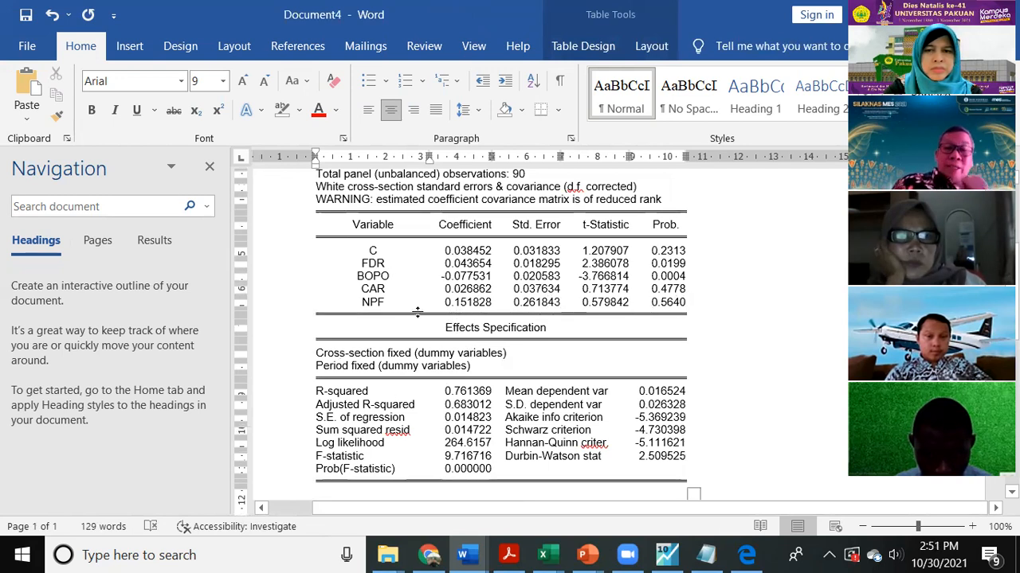
pyautogui.scroll(4, 422, 322)
pyautogui.scroll(-4, 423, 322)
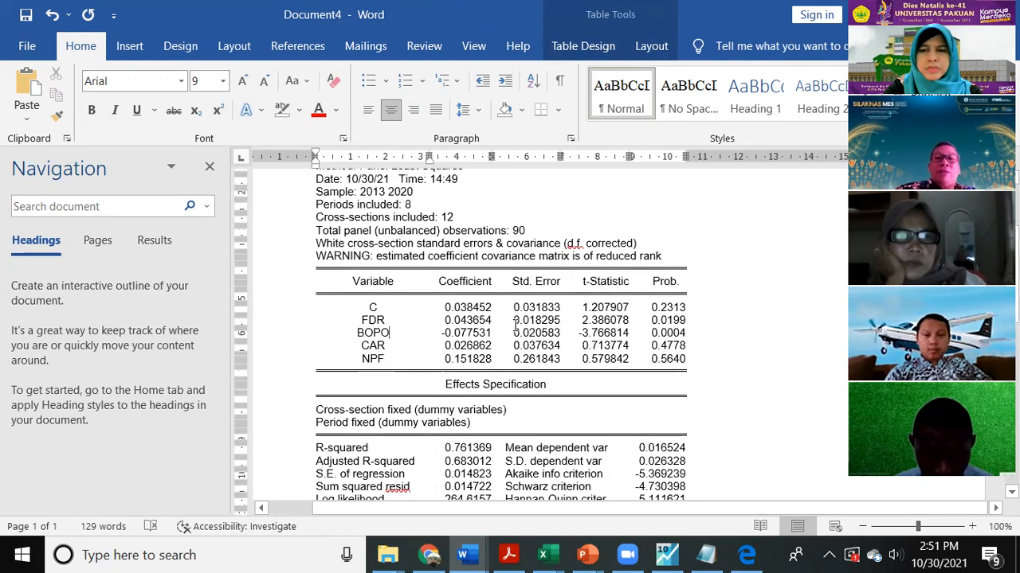
pyautogui.scroll(-4, 510, 359)
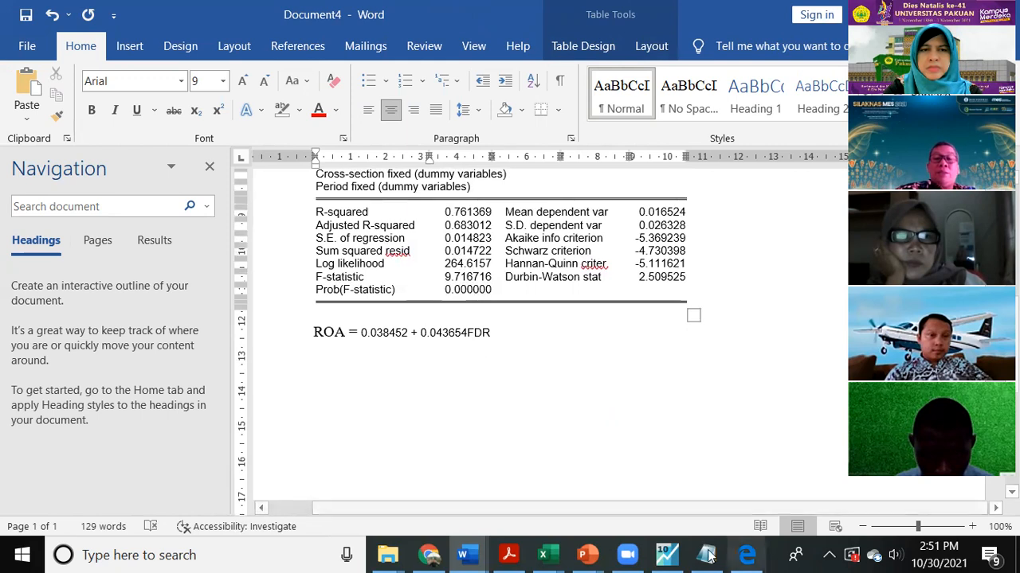
# Look through the EViews output, the open PowerPoint presentations and the Chrome window, and return to the Word document with the equation.
pyautogui.click(666, 555)
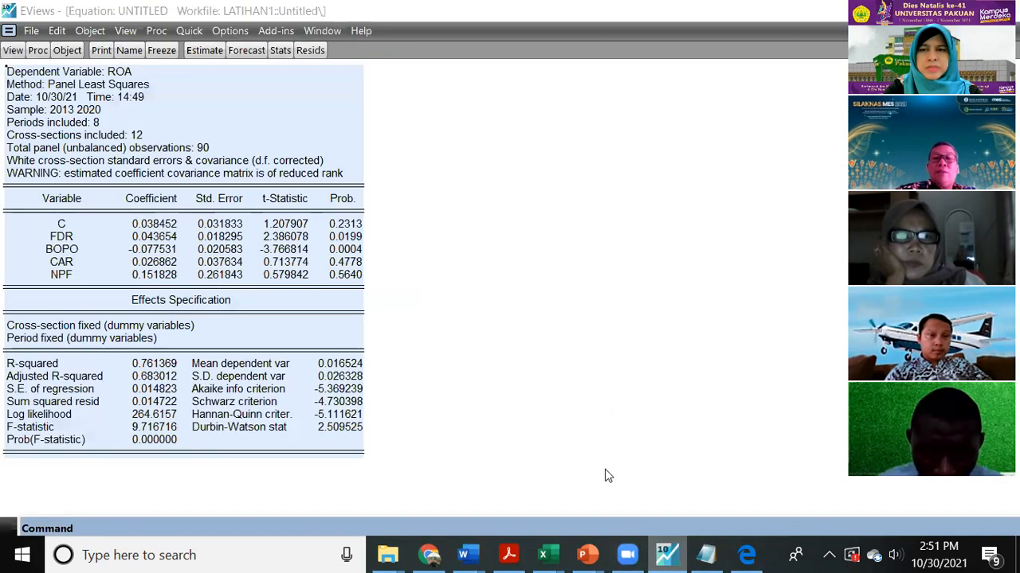
pyautogui.moveTo(593, 555)
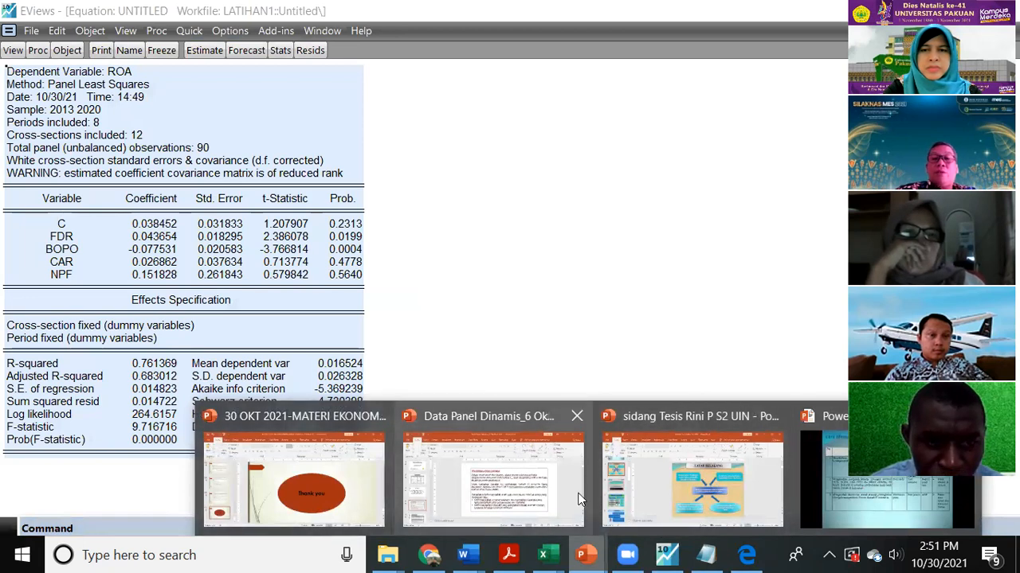
pyautogui.click(312, 486)
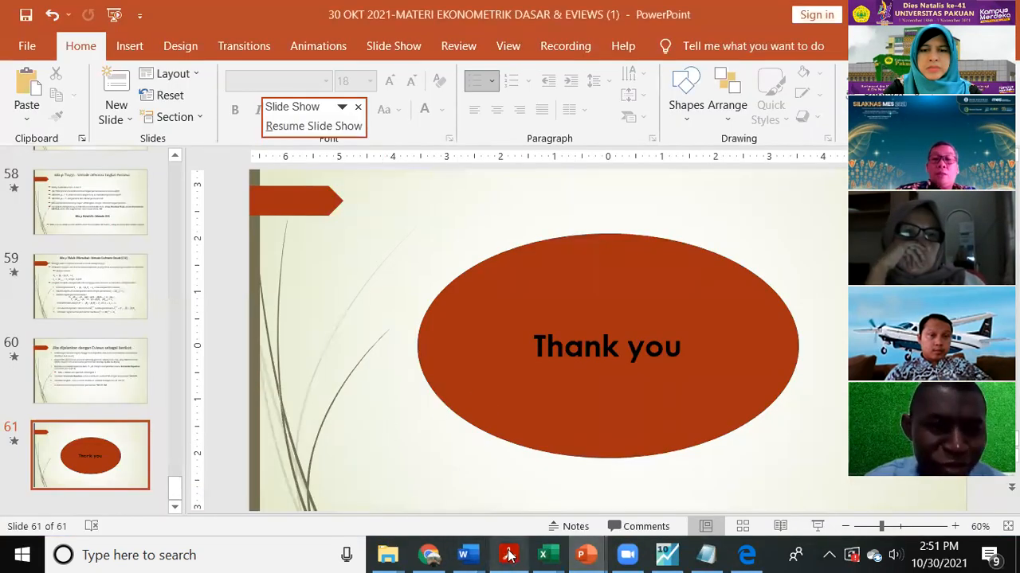
pyautogui.click(431, 555)
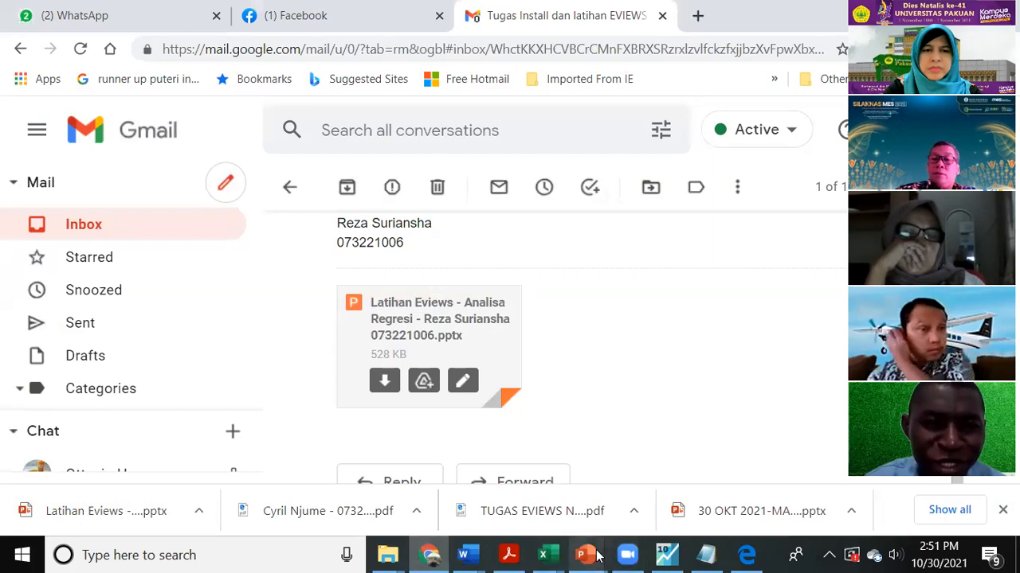
pyautogui.moveTo(586, 555)
pyautogui.click(765, 482)
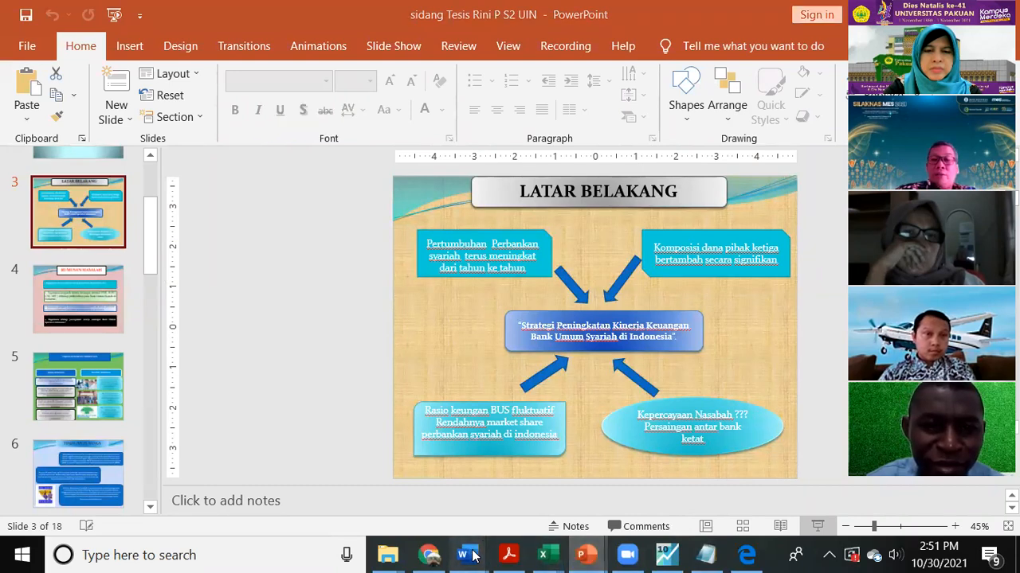
pyautogui.moveTo(467, 555)
pyautogui.click(922, 492)
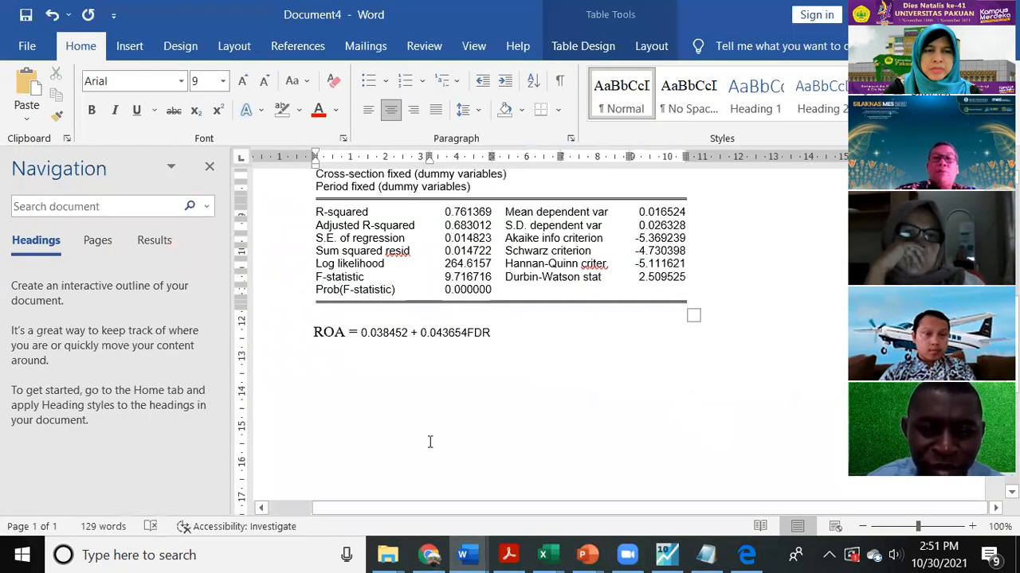
# Copy the BOPO coefficient -0.077531 from the table and paste it after a minus sign at the end of the equation.
pyautogui.scroll(5, 428, 441)
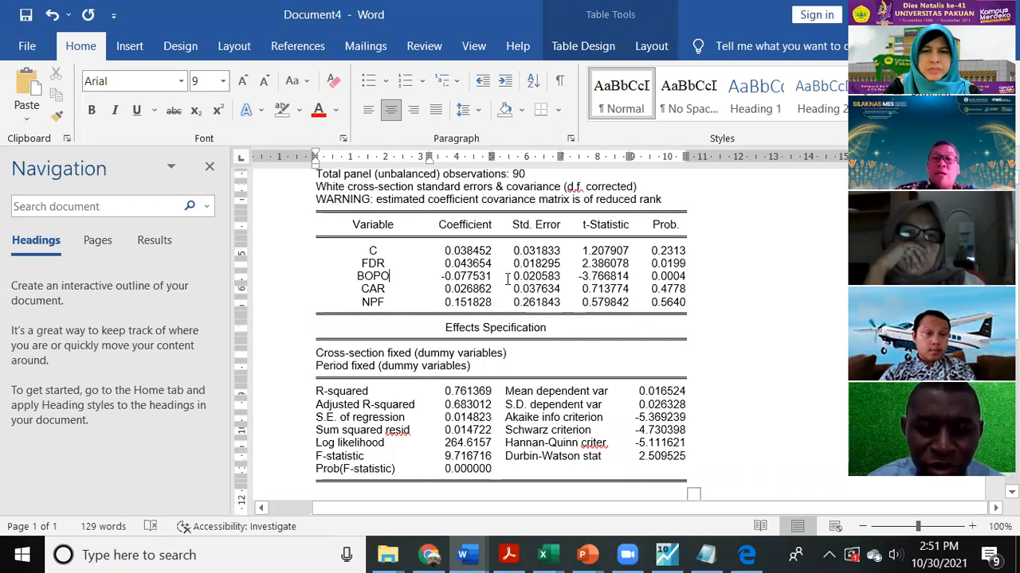
pyautogui.moveTo(496, 276)
pyautogui.mouseDown()
pyautogui.moveTo(446, 275)
pyautogui.moveTo(490, 285)
pyautogui.mouseUp()
pyautogui.hotkey('ctrl', 'c')
pyautogui.click(444, 275)
pyautogui.press('BackSpace')
pyautogui.scroll(-3, 489, 285)
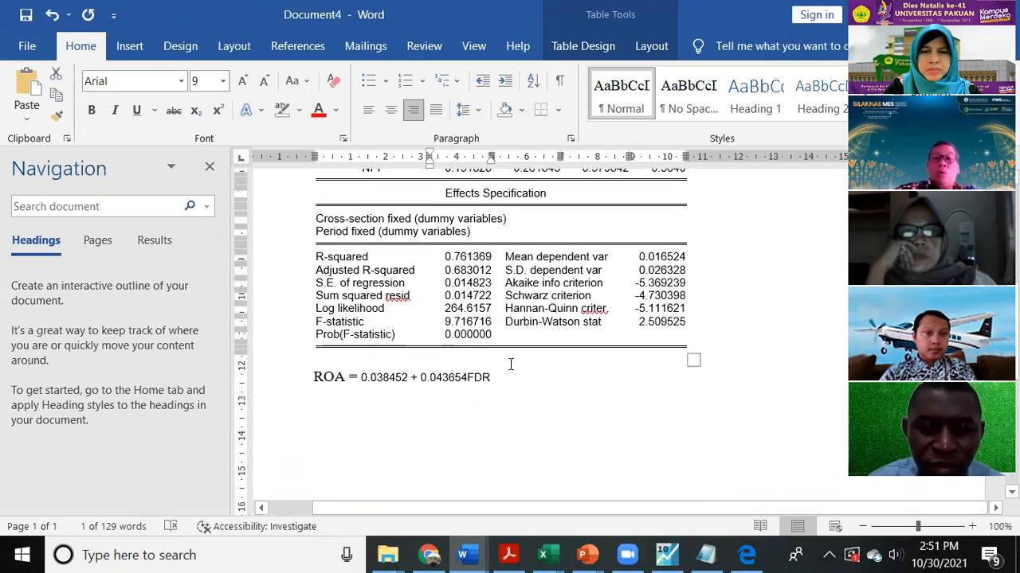
pyautogui.click(510, 377)
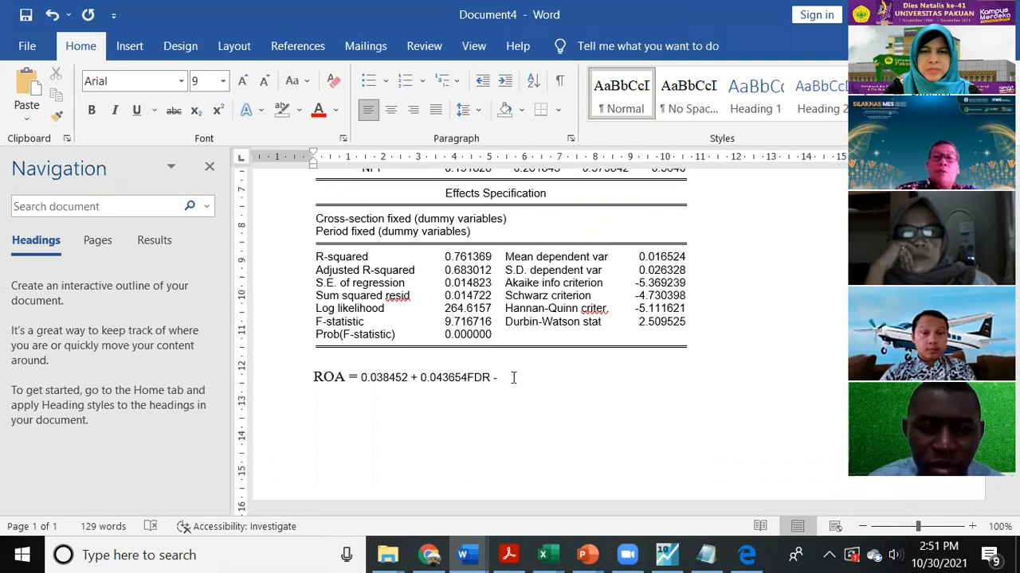
pyautogui.write('-')
pyautogui.hotkey('ctrl', 'v')
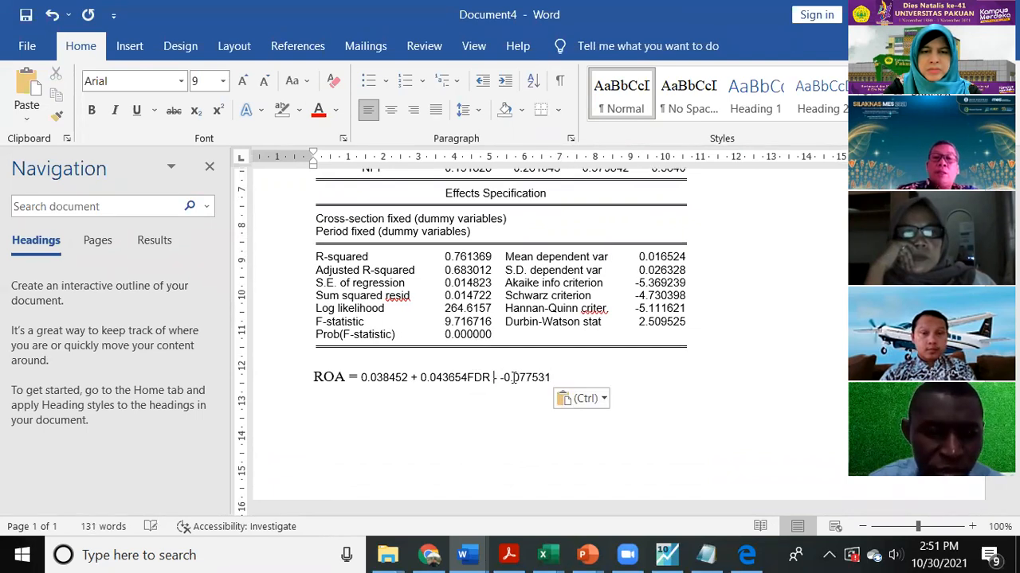
# Remove the duplicate minus sign and complete the term as "- 0.077531BOPO +" in the ROA equation.
pyautogui.click(510, 377)
pyautogui.press('BackSpace')
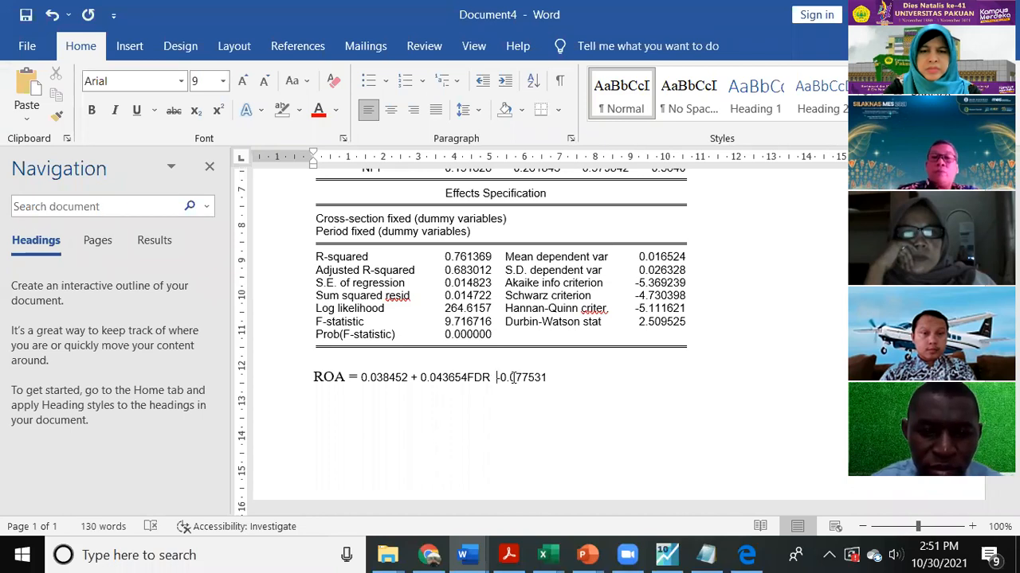
pyautogui.click(551, 378)
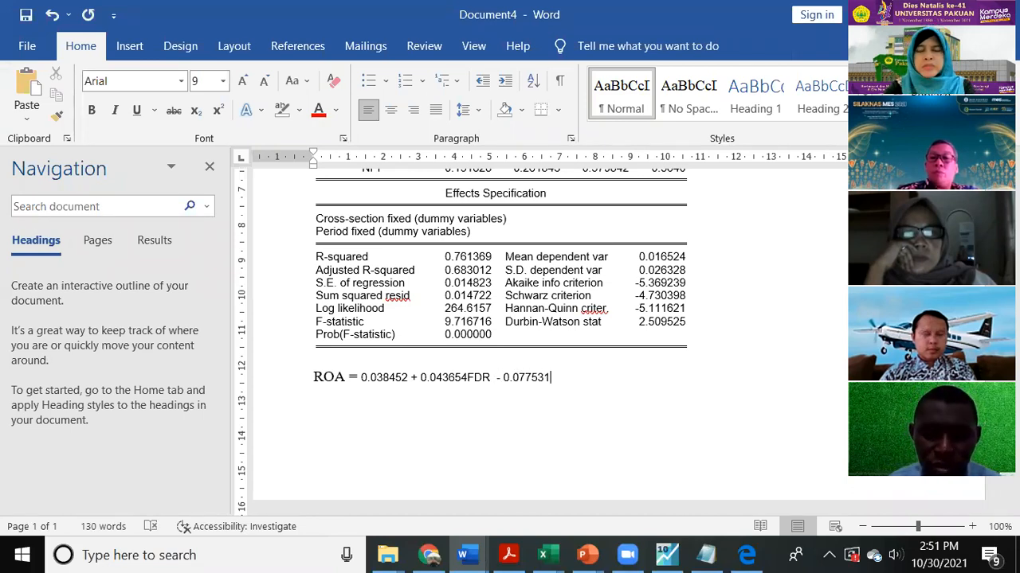
pyautogui.write('BOPO ')
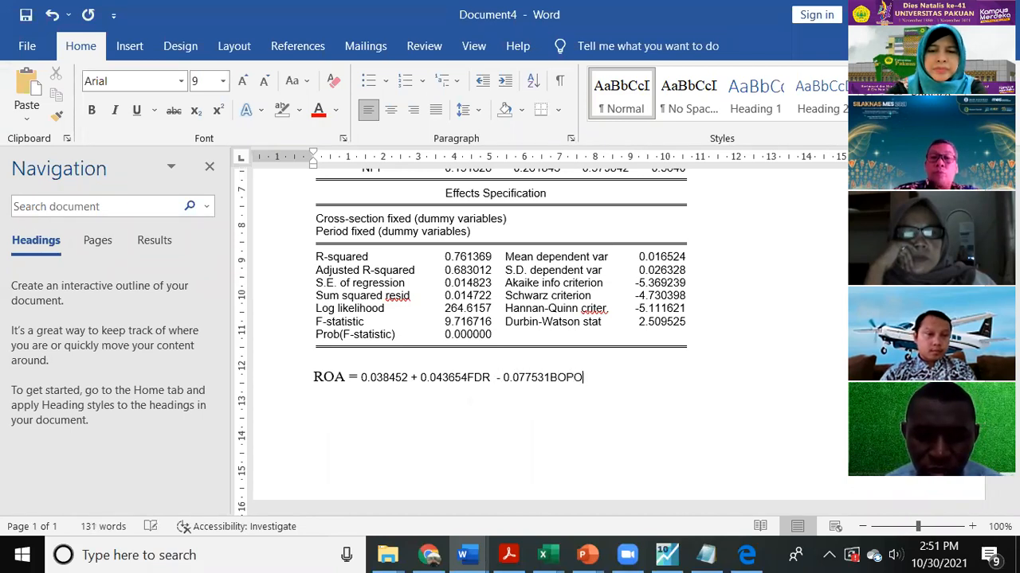
pyautogui.write('+')
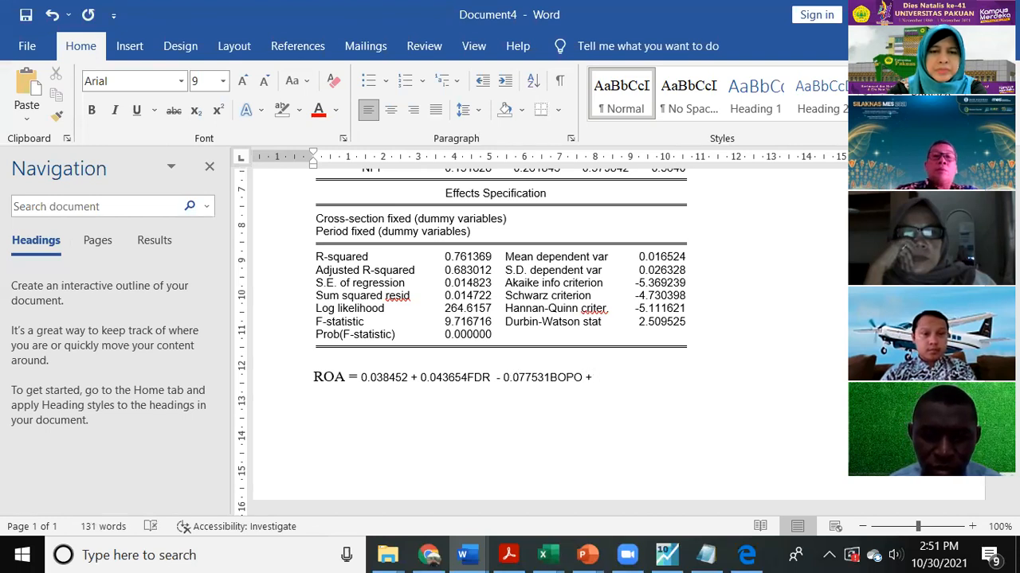
# Copy the CAR coefficient 0.026862 from the table and append it to the ROA equation as "0.026862CAR +".
pyautogui.scroll(2, 506, 385)
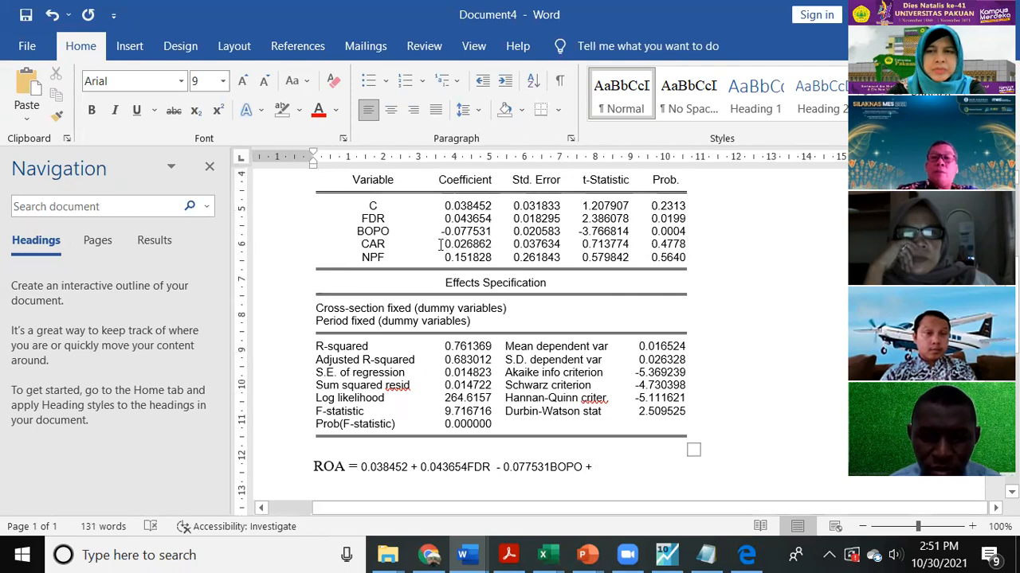
pyautogui.doubleClick(459, 244)
pyautogui.hotkey('ctrl', 'c')
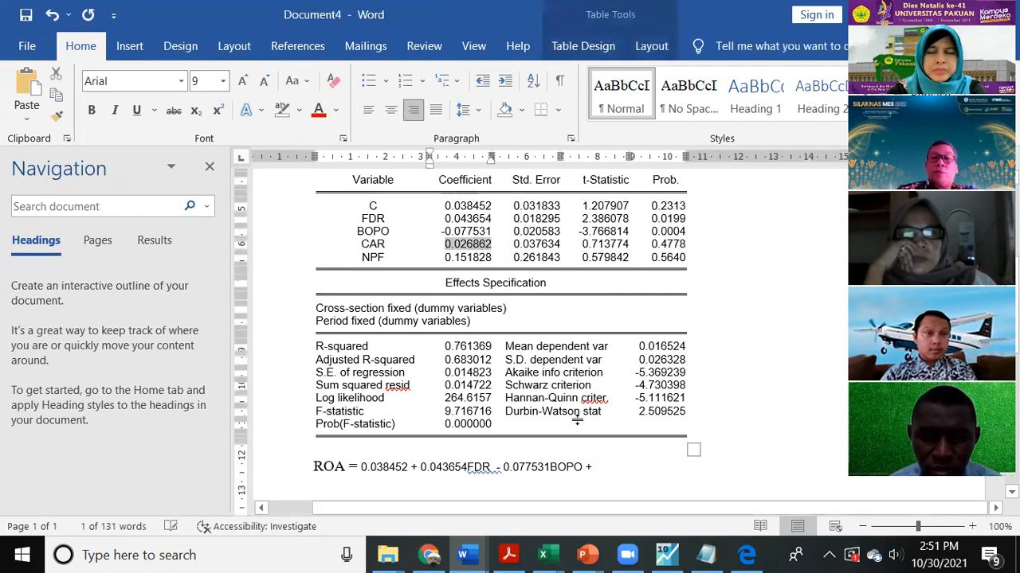
pyautogui.click(612, 468)
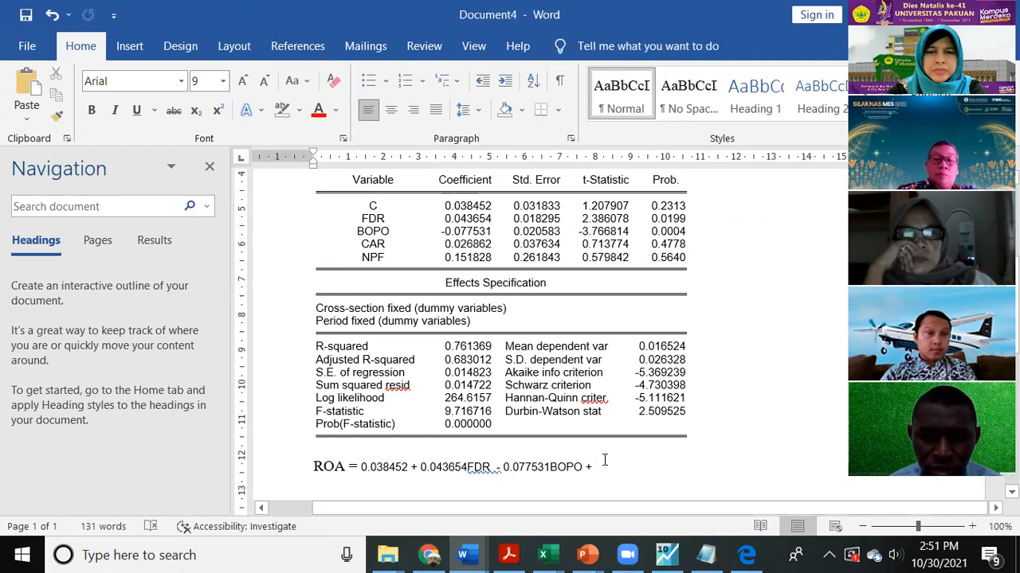
pyautogui.hotkey('ctrl', 'v')
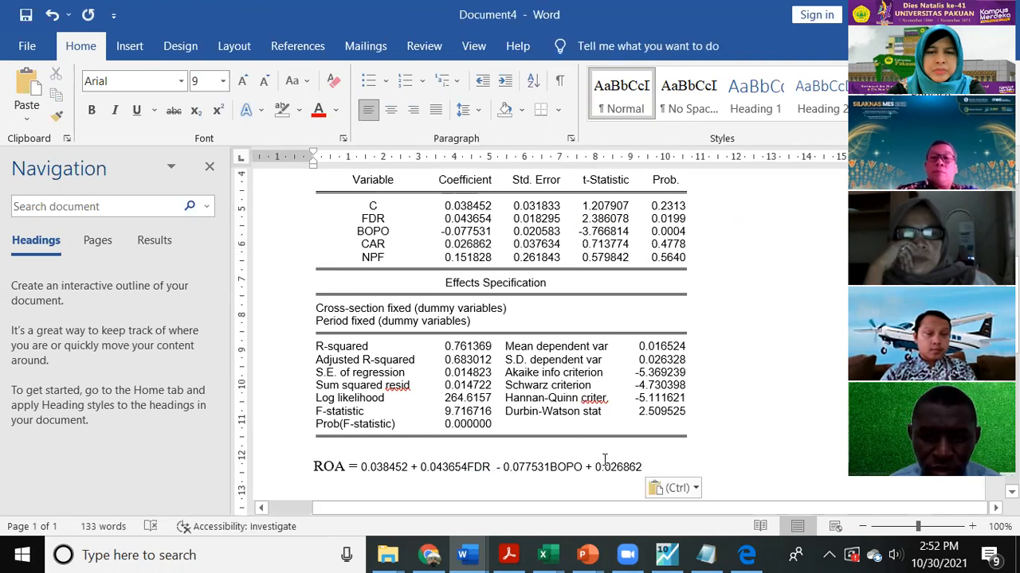
pyautogui.write('car')
pyautogui.press('BackSpace')
pyautogui.write('CAR +')
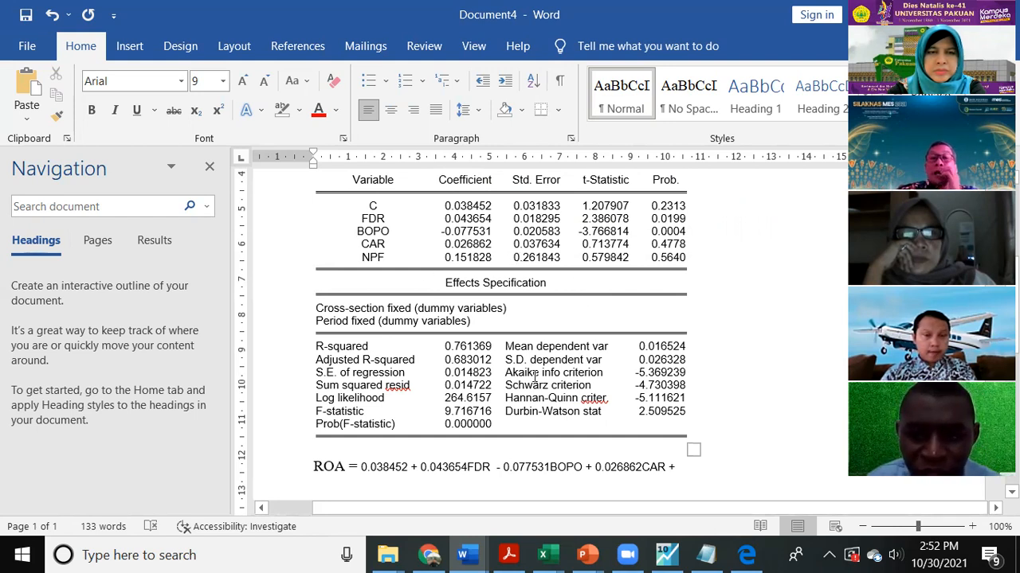
# Copy the NPF coefficient 0.151828 from the table and finish the equation with "0.151828NPF + ERROR".
pyautogui.moveTo(493, 256); pyautogui.dragTo(473, 258)
pyautogui.hotkey('ctrl', 'c')
pyautogui.click(447, 257)
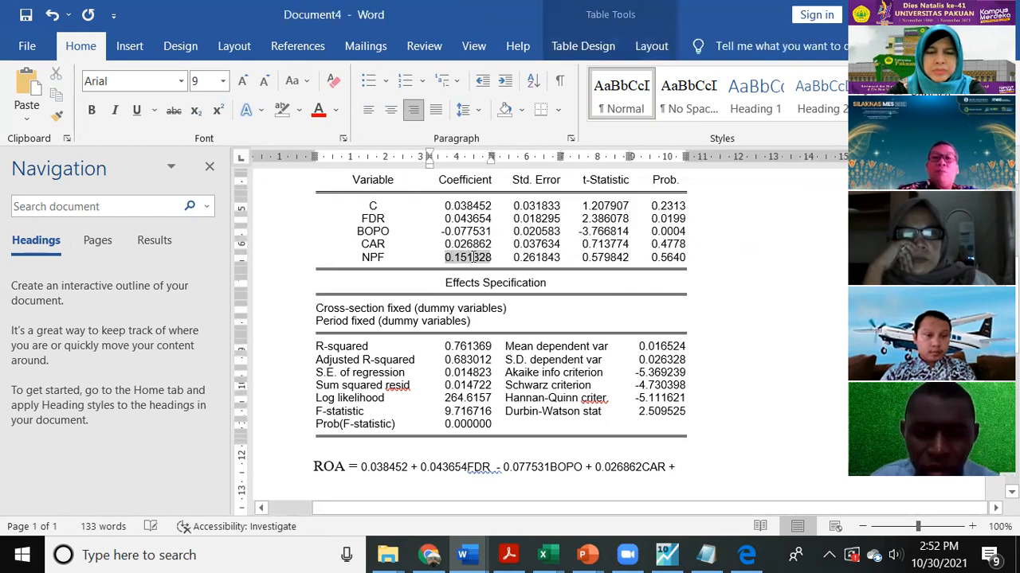
pyautogui.click(693, 467)
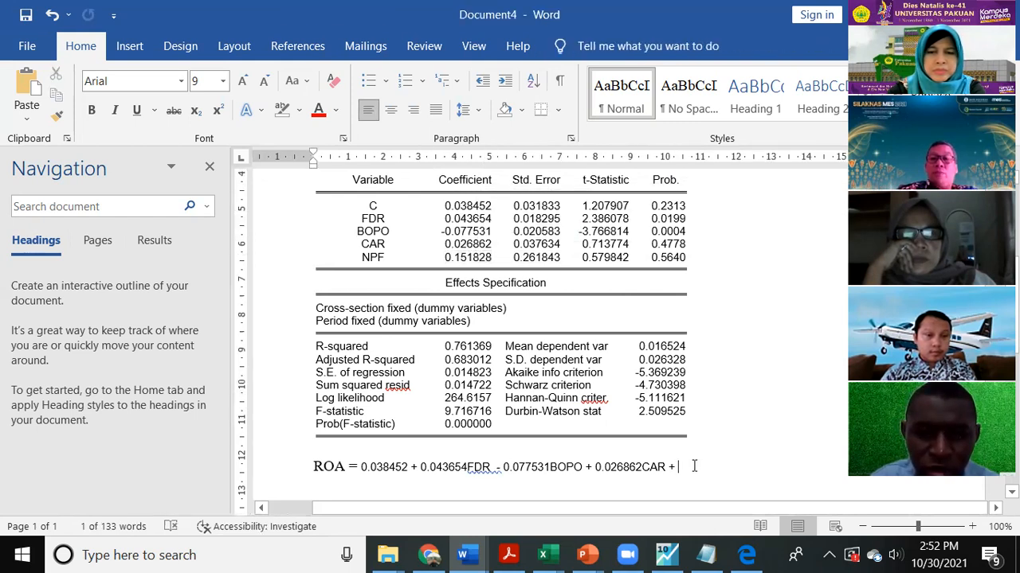
pyautogui.hotkey('ctrl', 'v')
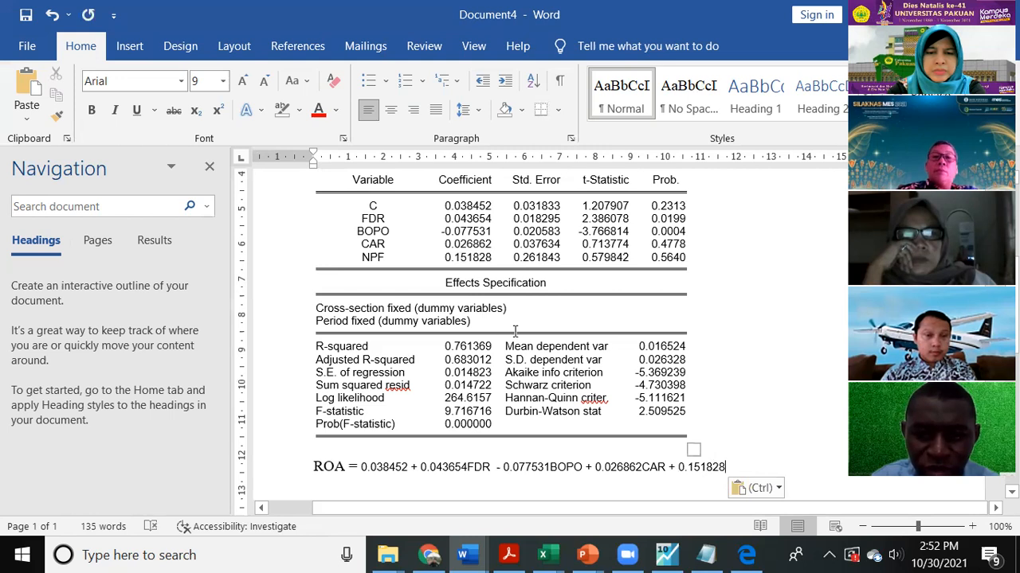
pyautogui.write('N')
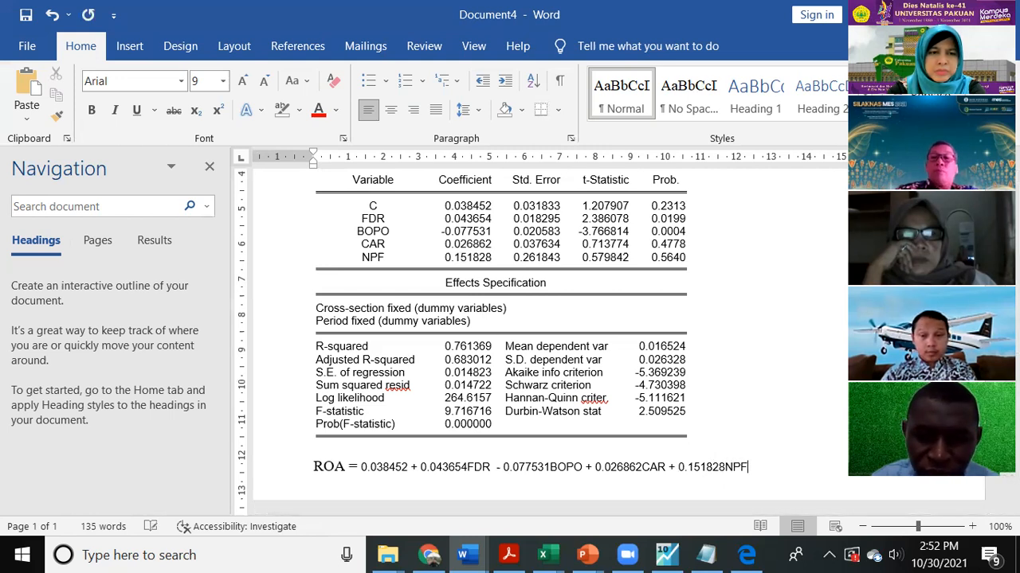
pyautogui.write('PF =')
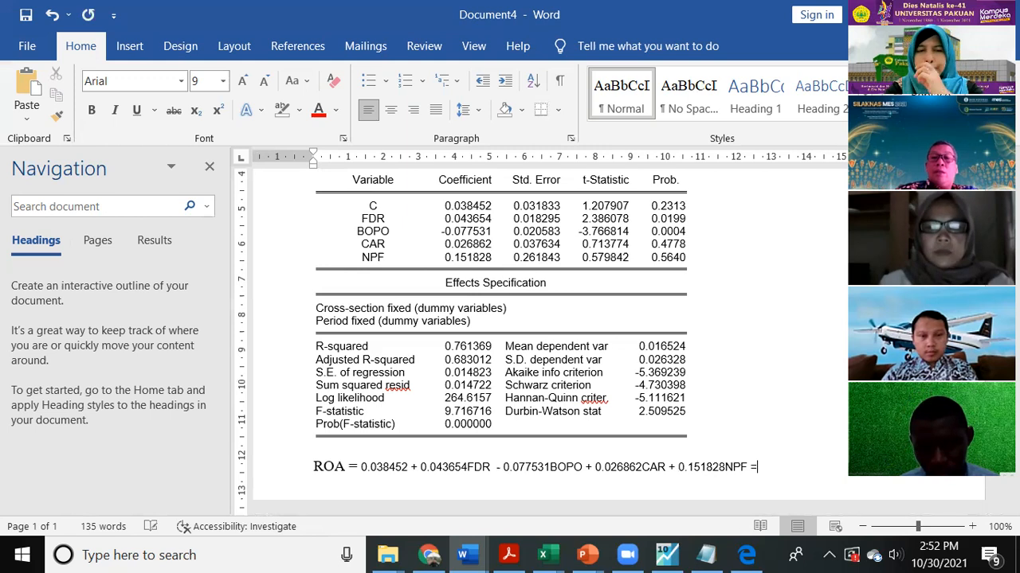
pyautogui.press('BackSpace')
pyautogui.write('+ ERROR')
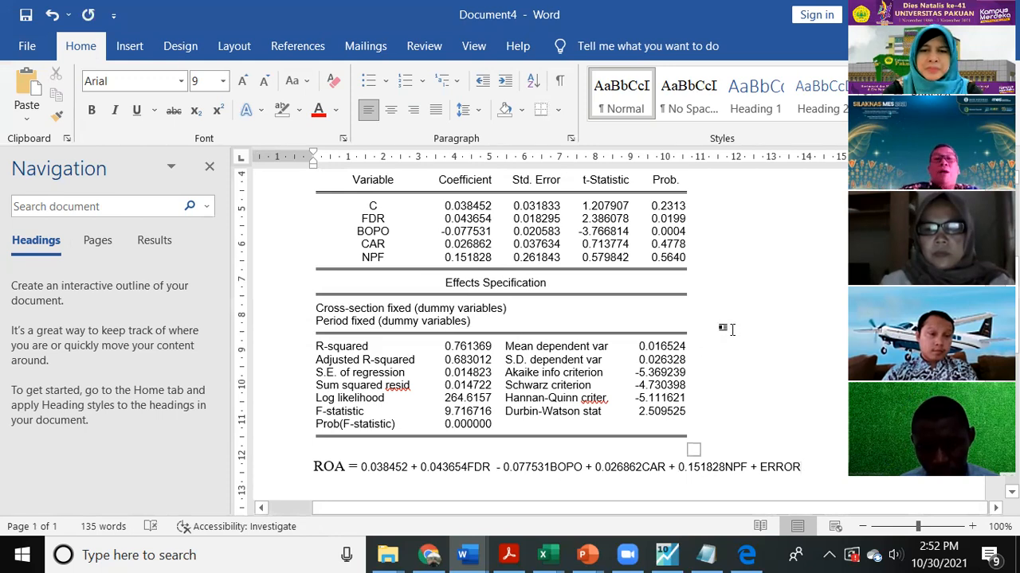
# Examine the estimation table above the equation, including the coefficients, the adjusted R-squared and the Durbin-Watson statistic.
pyautogui.scroll(3, 732, 329)
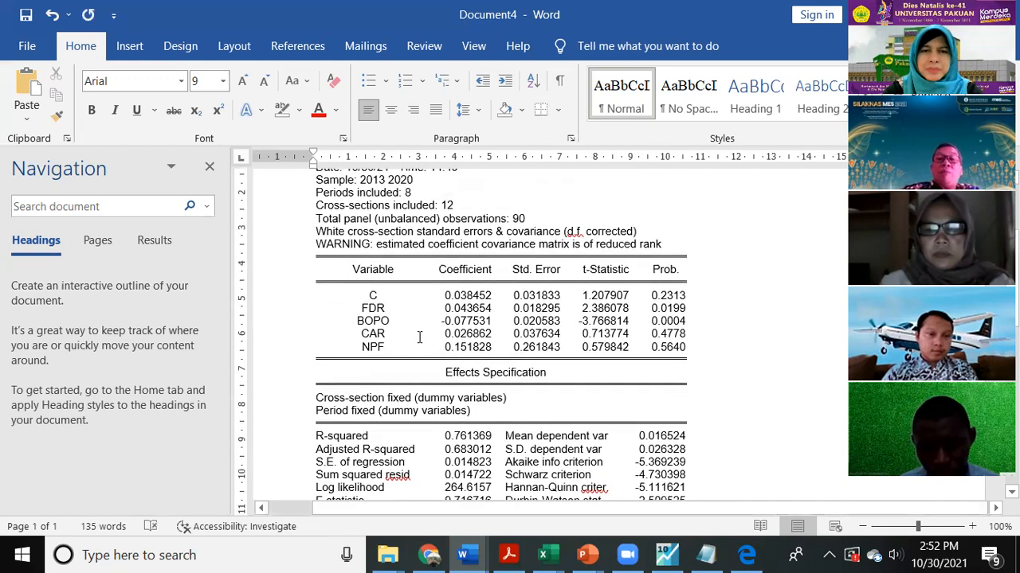
pyautogui.scroll(-1, 419, 338)
pyautogui.scroll(1, 384, 273)
pyautogui.scroll(2, 416, 387)
pyautogui.scroll(-4, 487, 378)
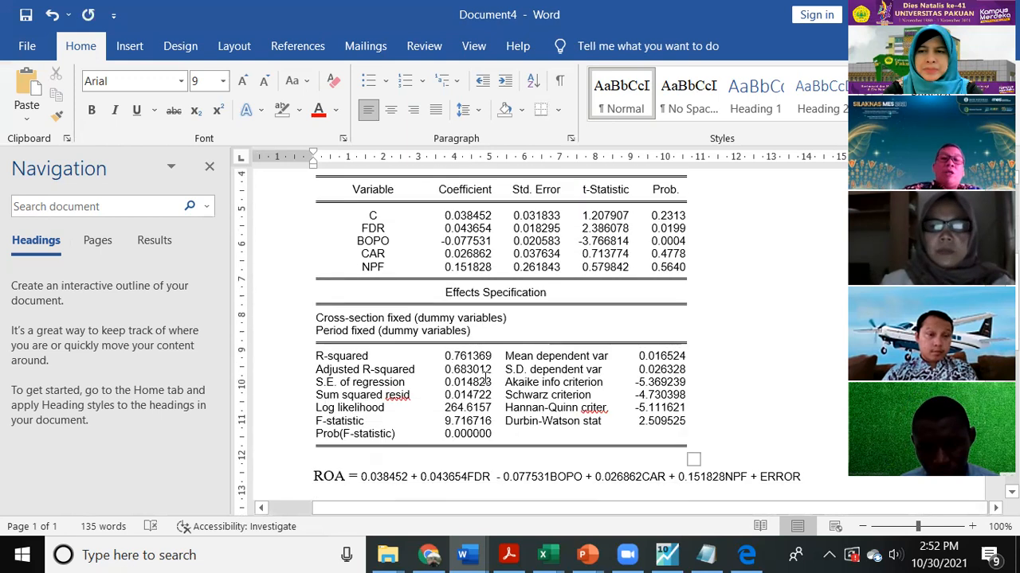
pyautogui.scroll(-1, 487, 377)
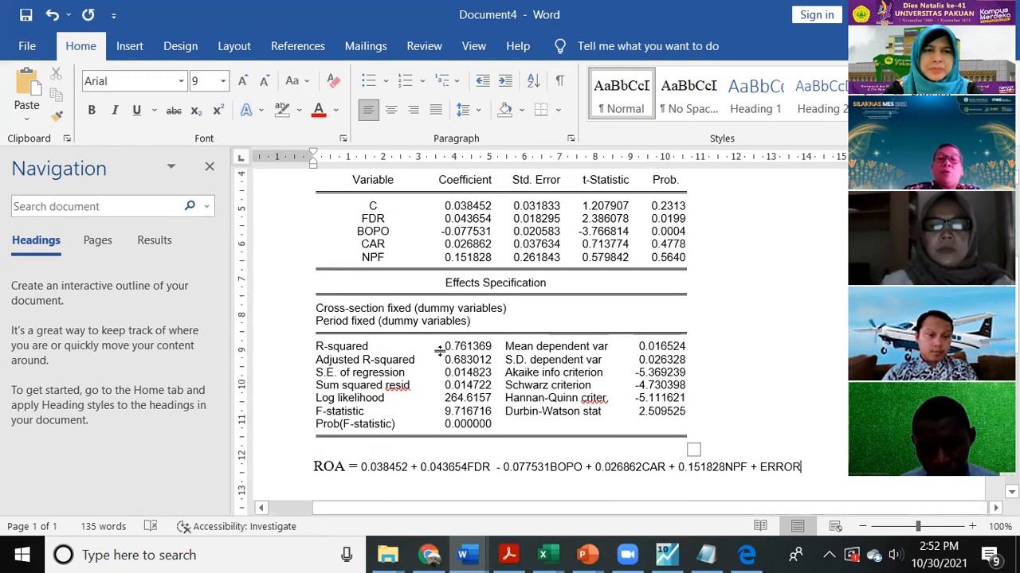
pyautogui.click(489, 360)
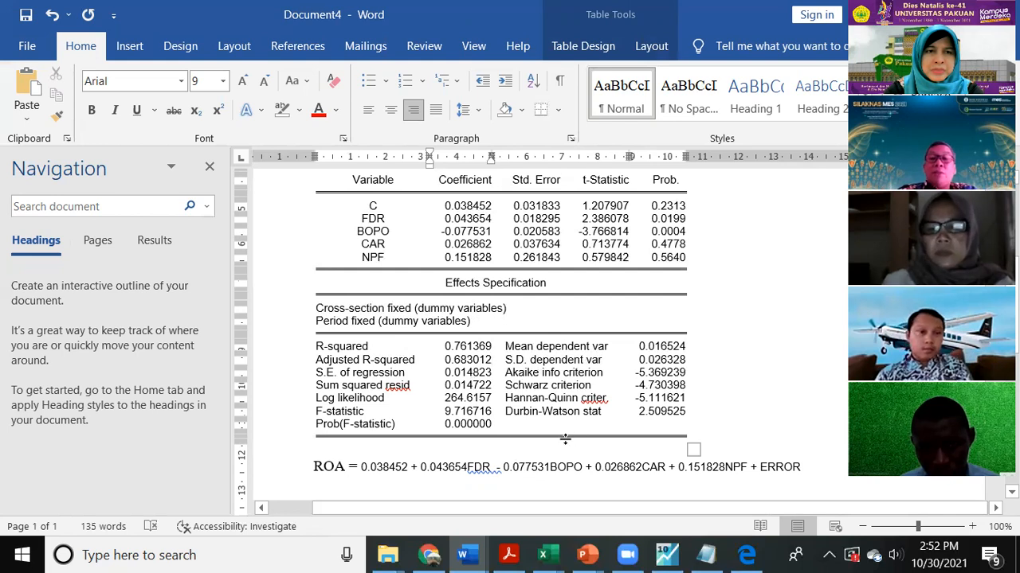
pyautogui.moveTo(674, 412); pyautogui.dragTo(689, 412)
pyautogui.click(689, 414)
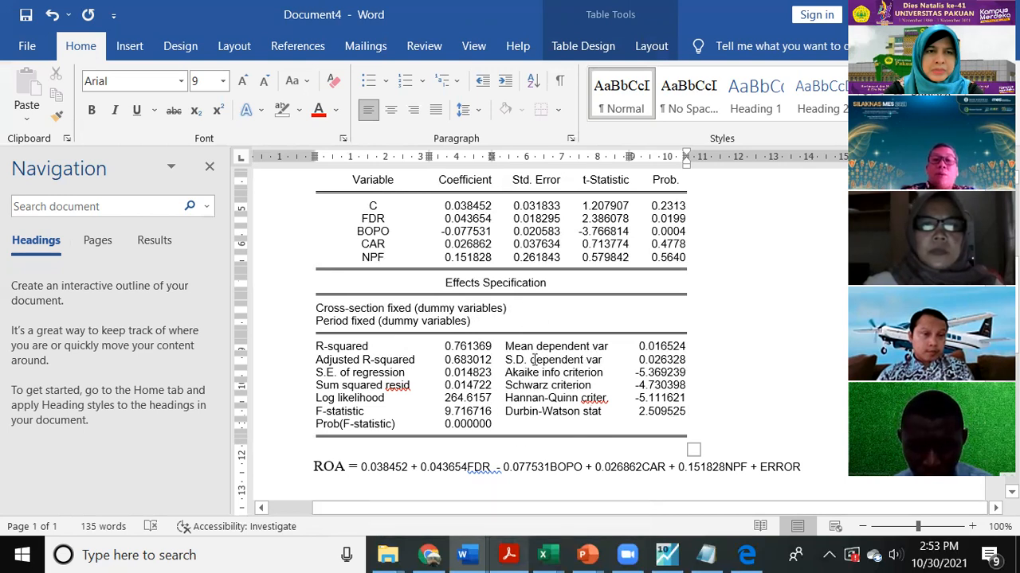
pyautogui.scroll(-3, 534, 359)
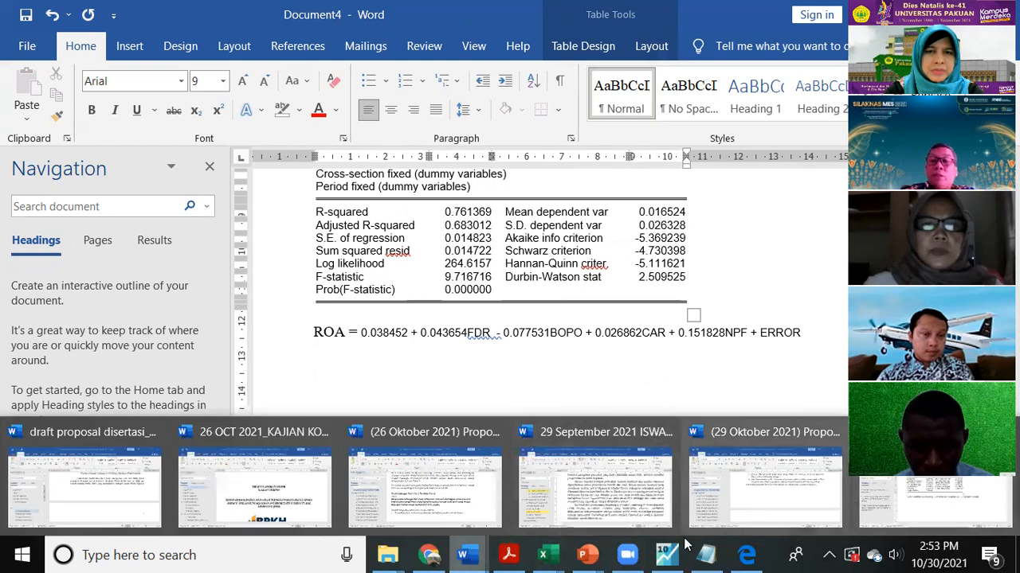
# Look through the Chrome window and the running slide show, and switch to the PowerPoint presentation "30 OKT 2021-MATERI EKONOMETRIK DASAR & EVIEWS (1)".
pyautogui.click(429, 556)
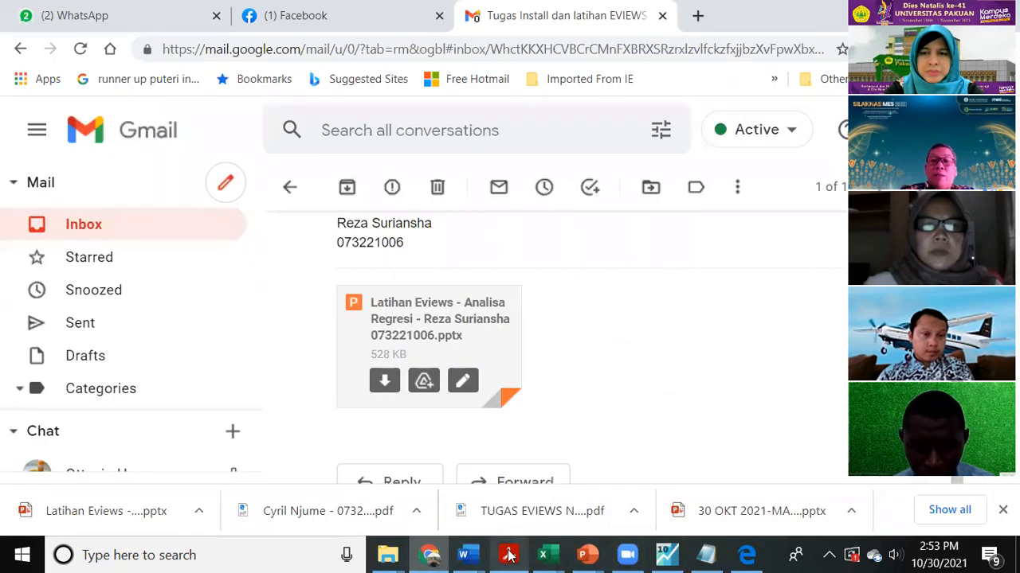
pyautogui.moveTo(586, 555)
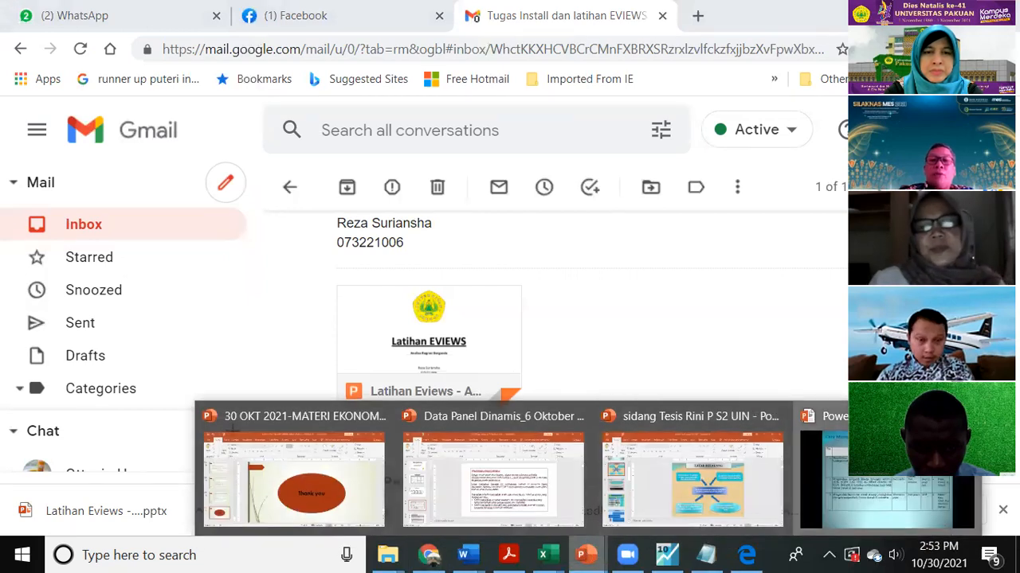
pyautogui.click(879, 486)
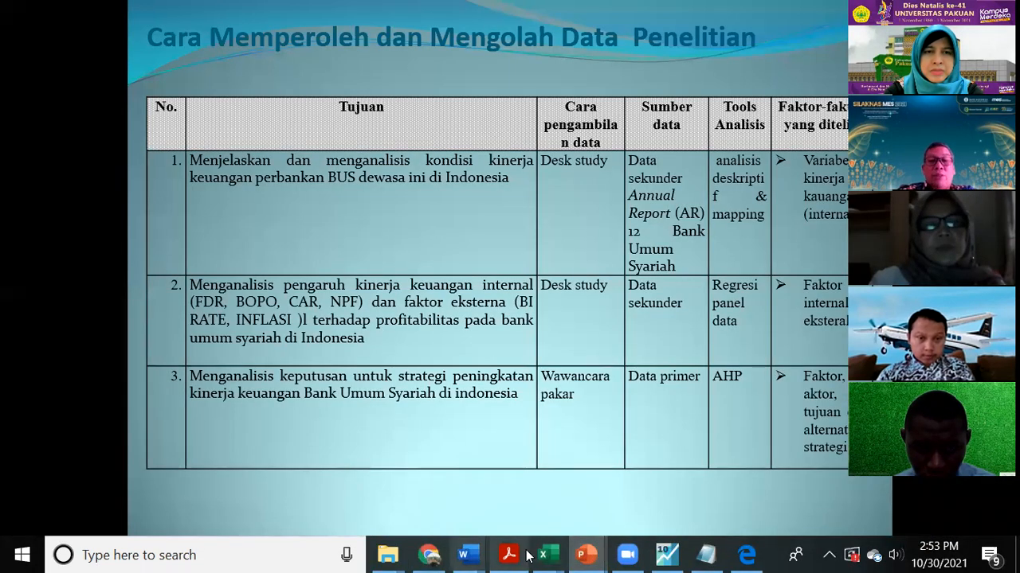
pyautogui.moveTo(586, 555)
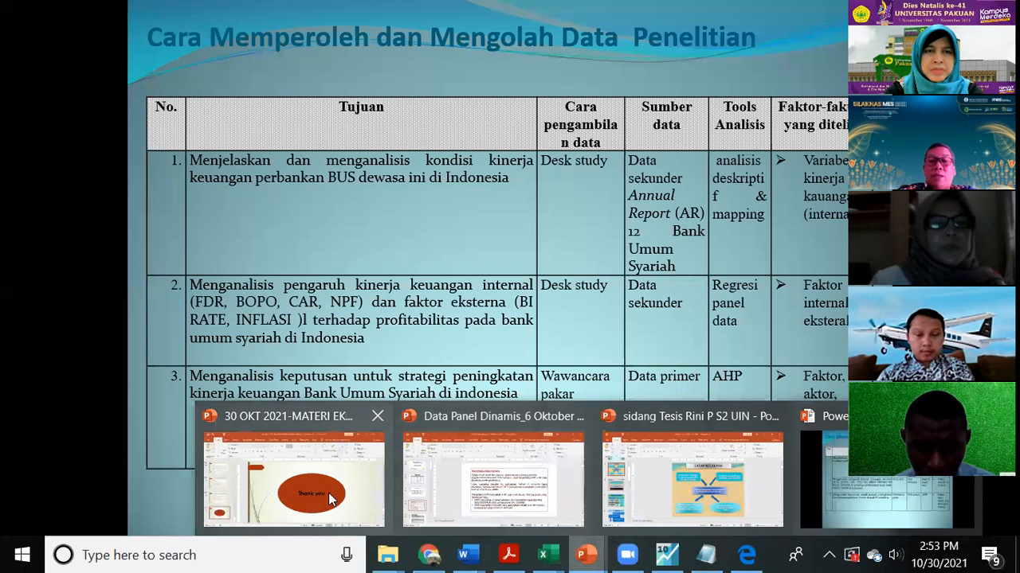
pyautogui.click(328, 493)
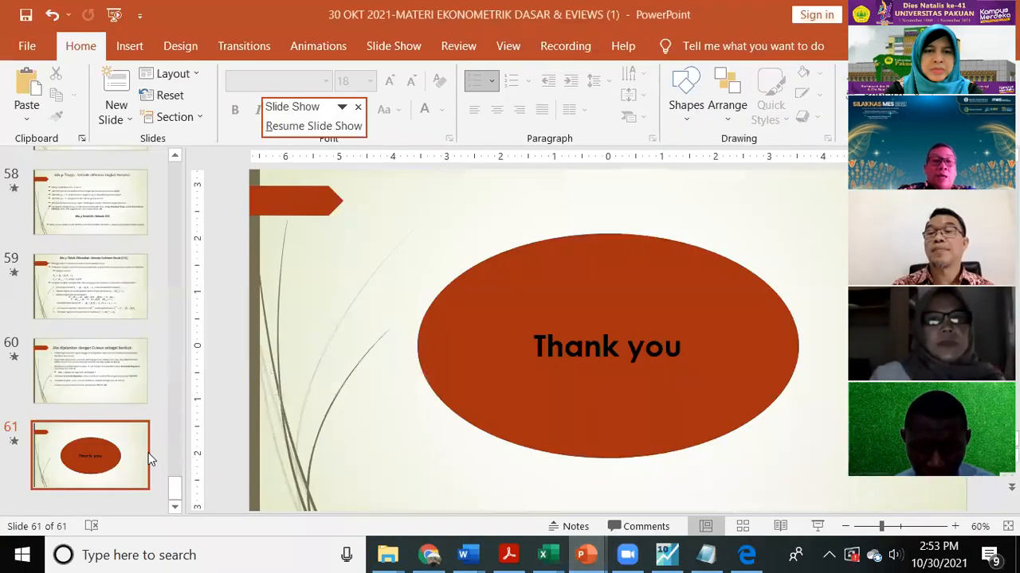
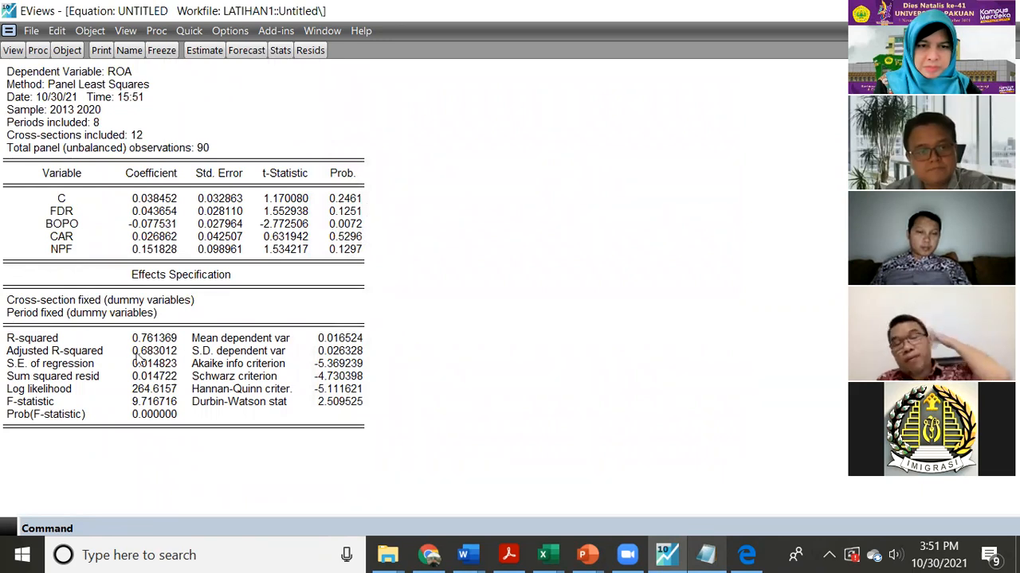
# Re-estimate the two-way fixed effects ROA equation with the coefficient covariance method set to Cross-section SUR (PCSE).
pyautogui.click(209, 51)
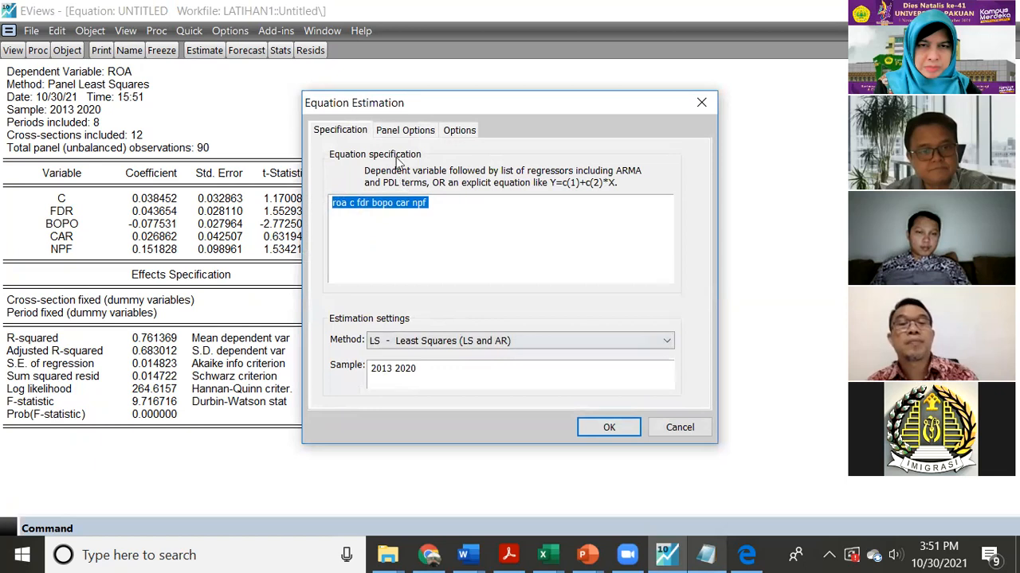
pyautogui.click(400, 132)
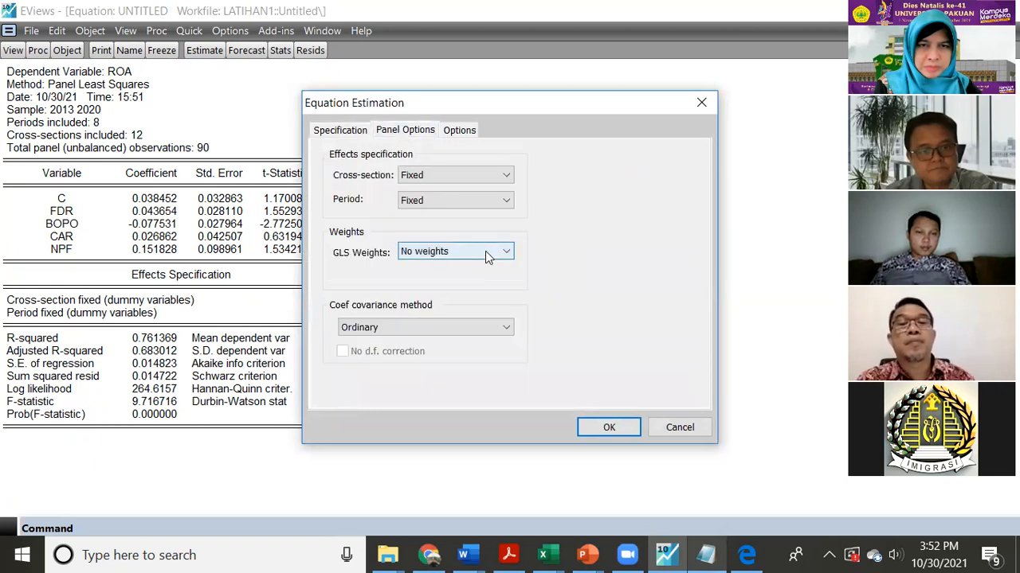
pyautogui.click(451, 328)
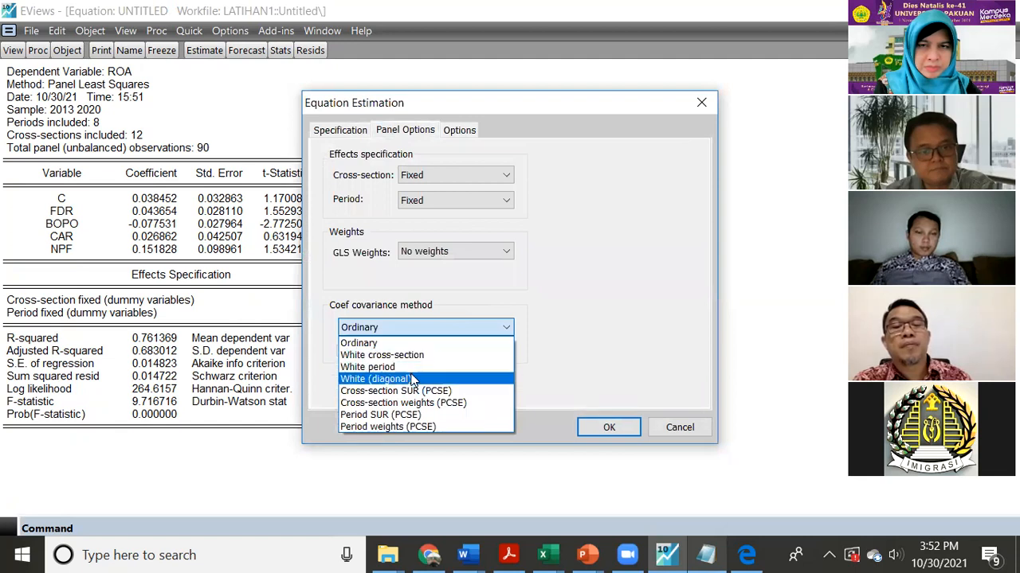
pyautogui.click(447, 393)
pyautogui.click(609, 428)
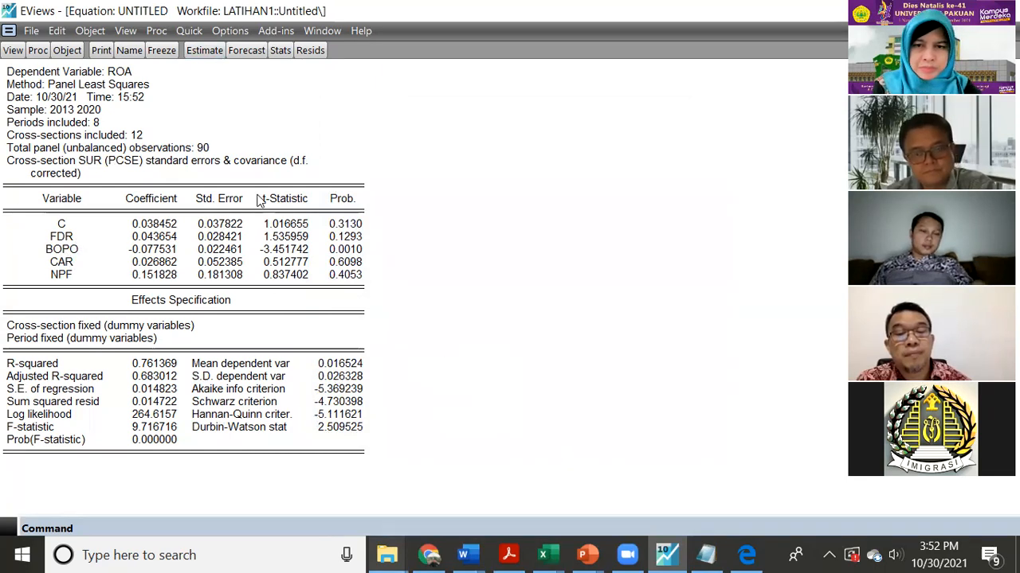
# Reopen the equation specification and change the dependent variable from roa to ln(roa).
pyautogui.click(213, 50)
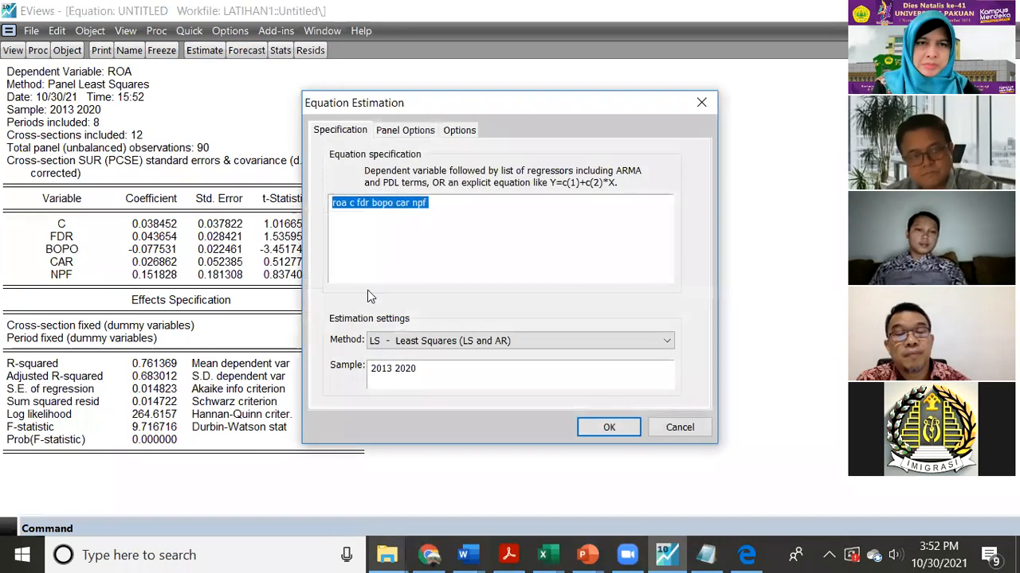
pyautogui.click(334, 209)
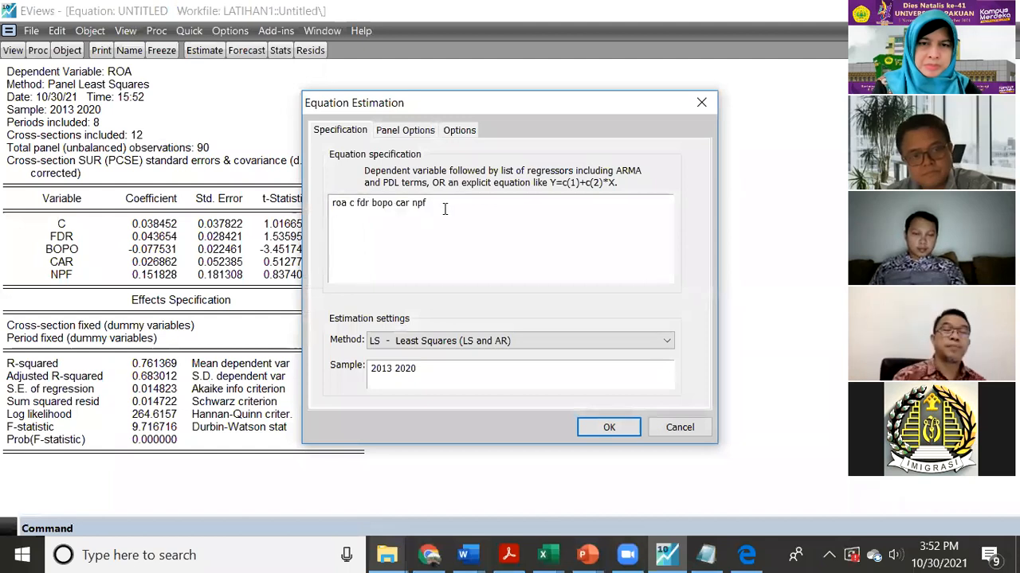
pyautogui.write('LN')
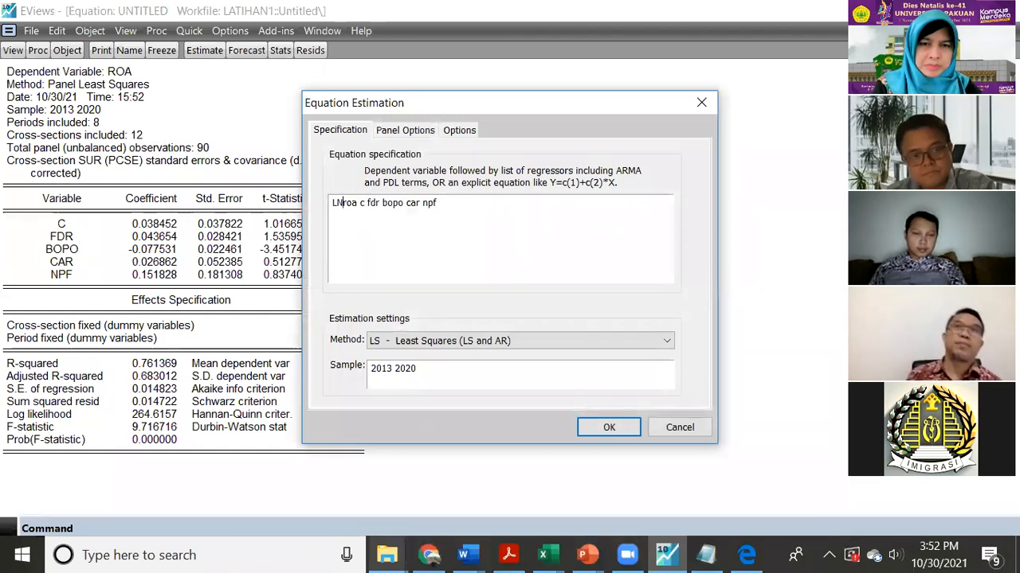
pyautogui.press('BackSpace')
pyautogui.press('BackSpace')
pyautogui.write('ln(')
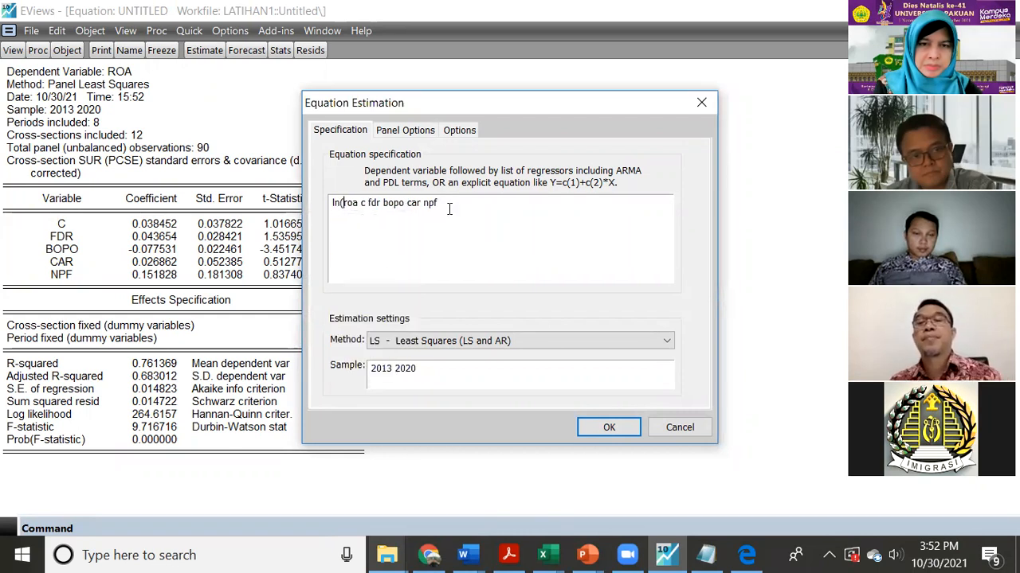
pyautogui.write(')')
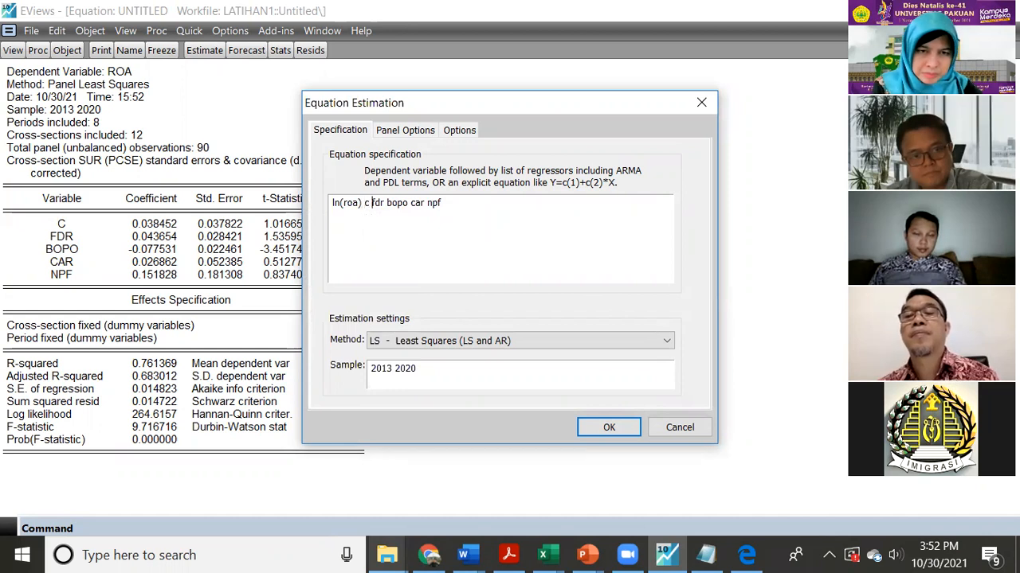
# Change the regressors to ln(fdr), ln(bopo), ln(car) and ln(npf), and try to estimate the equation.
pyautogui.write('l')
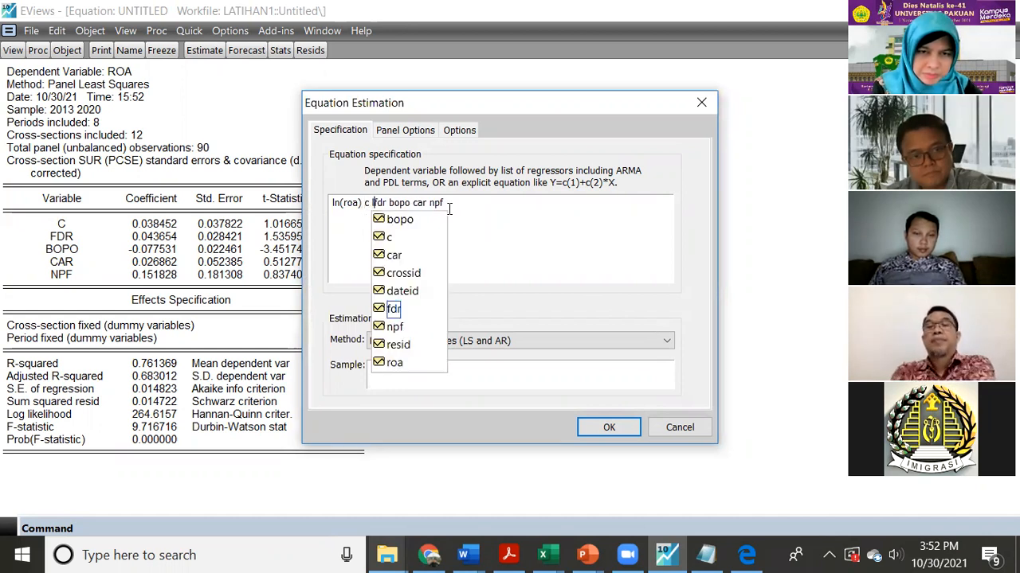
pyautogui.write('n')
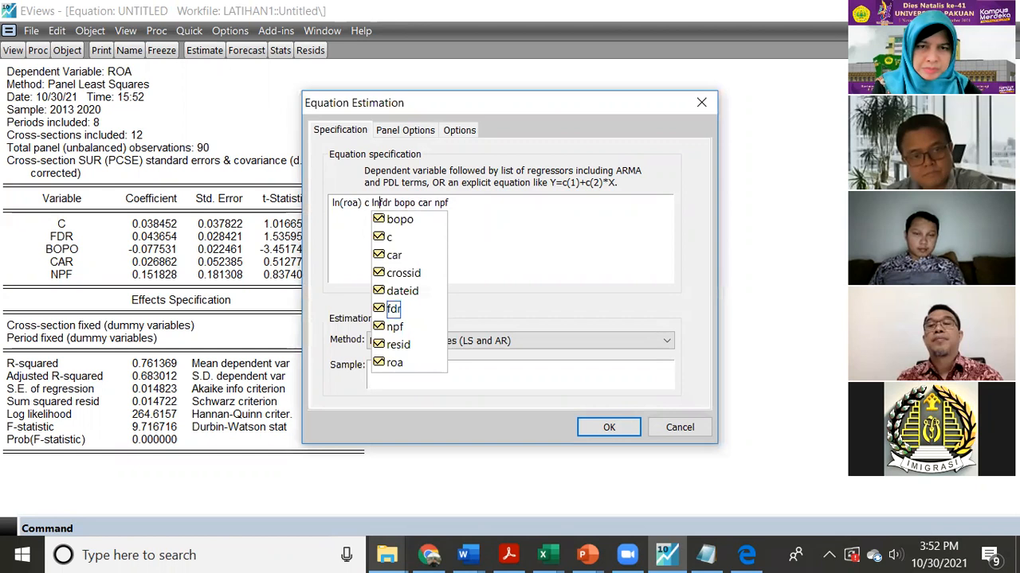
pyautogui.write('(')
pyautogui.write(')')
pyautogui.write('ln(')
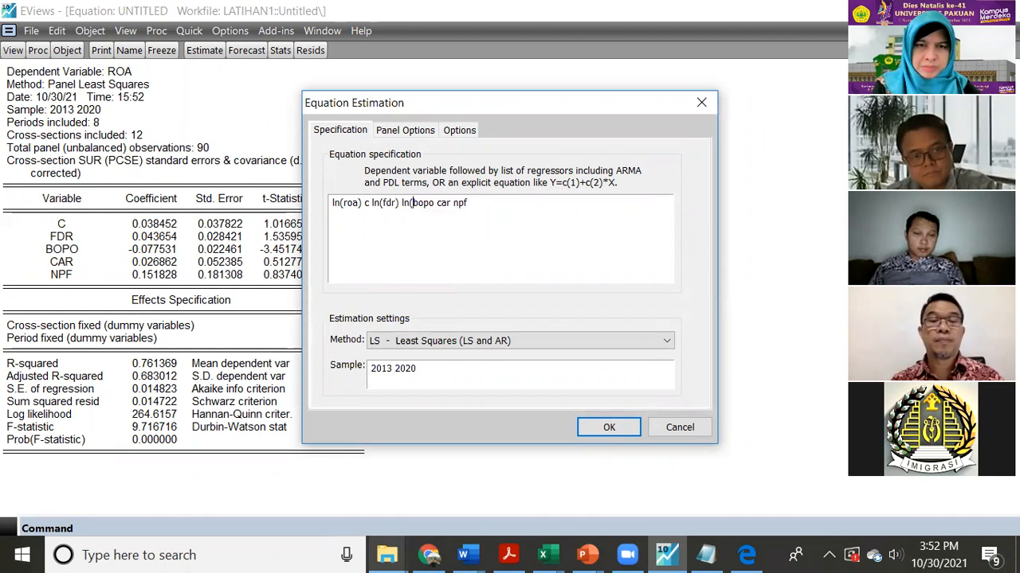
pyautogui.write(')')
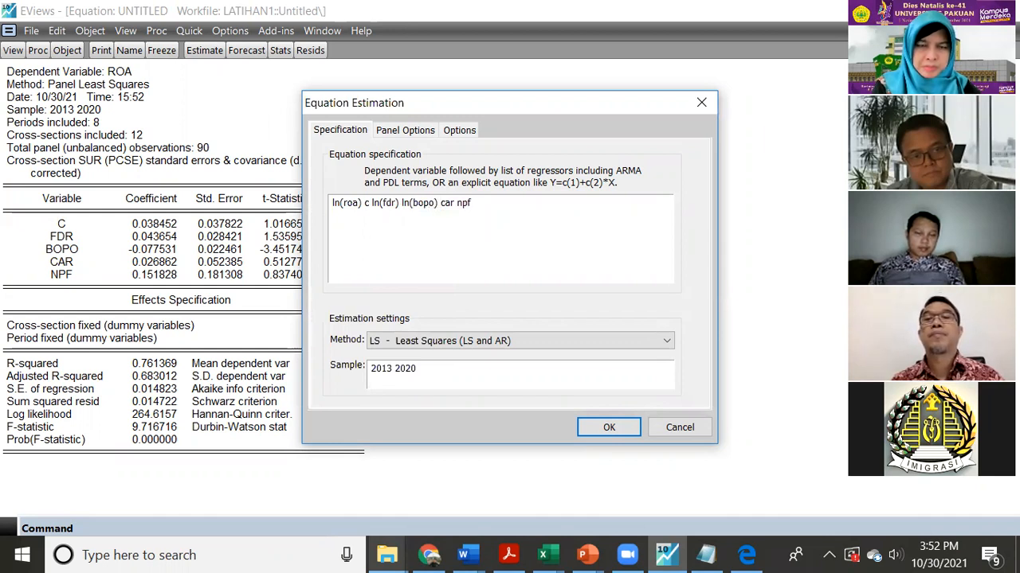
pyautogui.write('ln(')
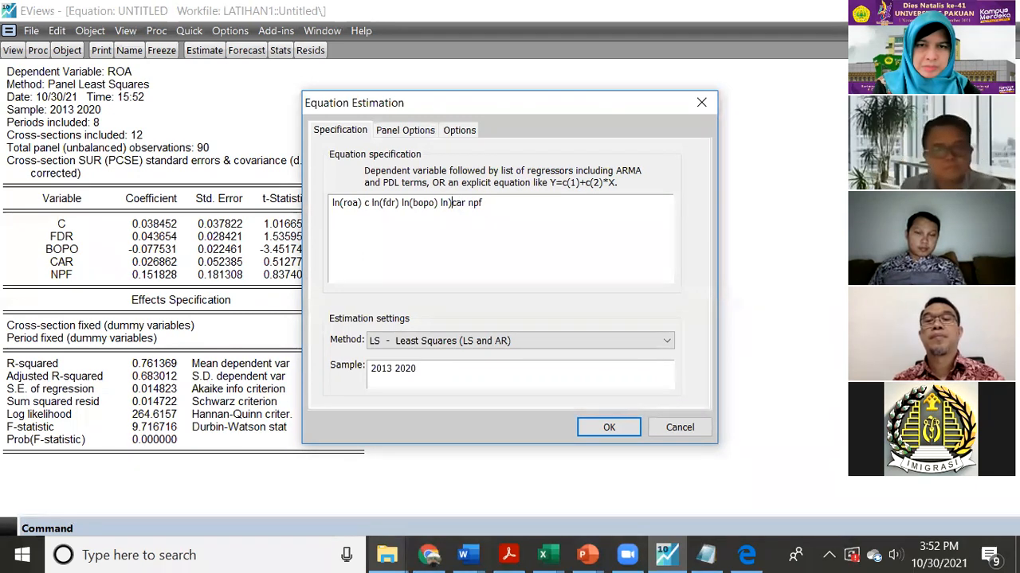
pyautogui.press('BackSpace')
pyautogui.write('(fdr')
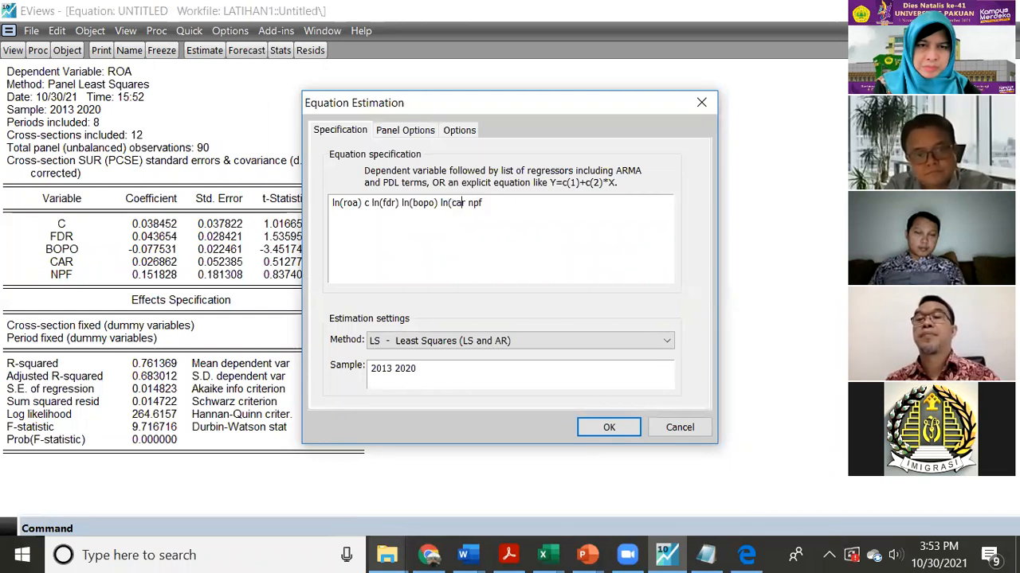
pyautogui.write(') ')
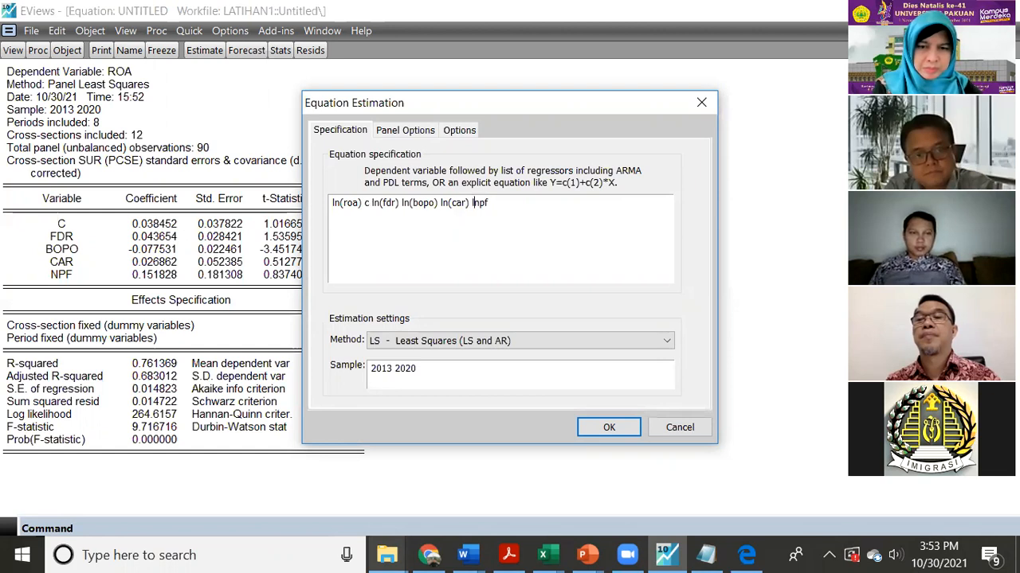
pyautogui.write('ln(')
pyautogui.press('BackSpace')
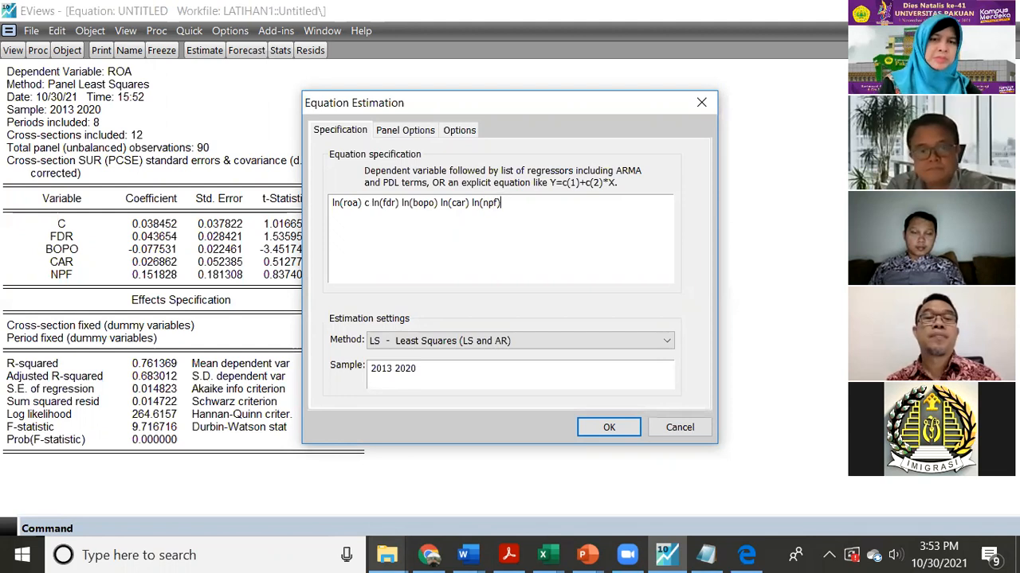
pyautogui.click(605, 427)
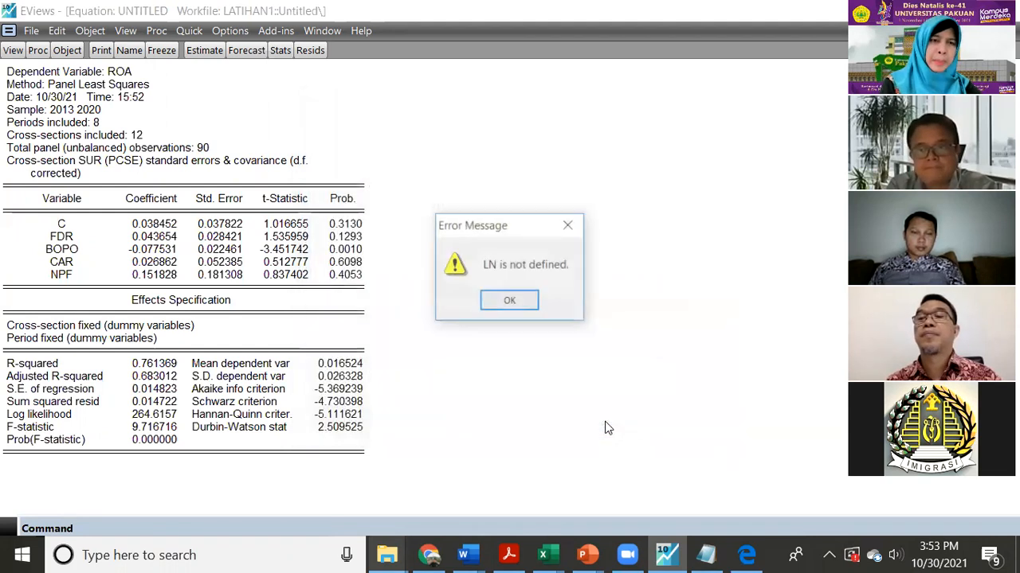
pyautogui.click(532, 307)
# Remove the parentheses around roa in the equation specification and join ln directly to fdr without the opening parenthesis.
pyautogui.click(347, 204)
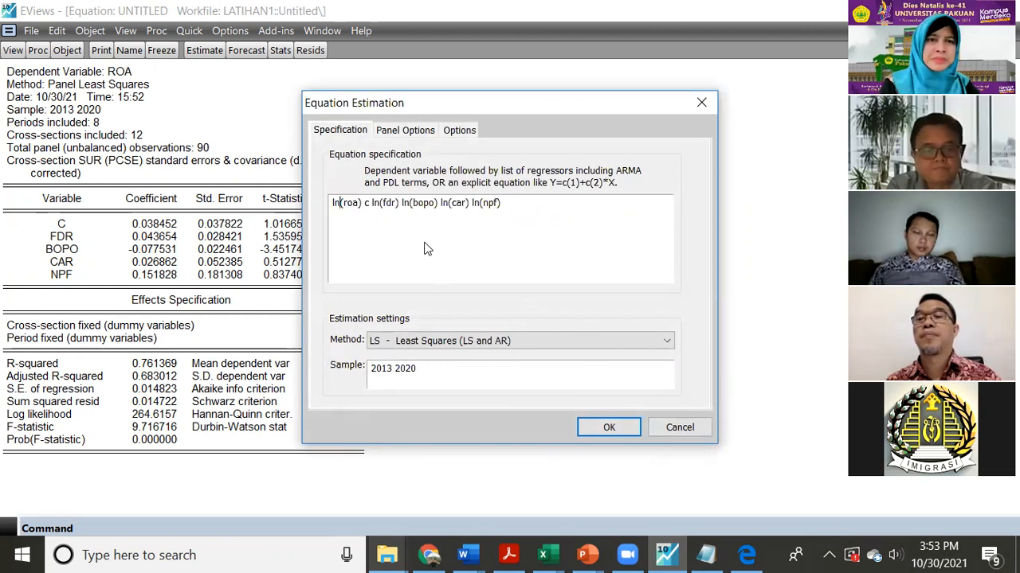
pyautogui.press('BackSpace')
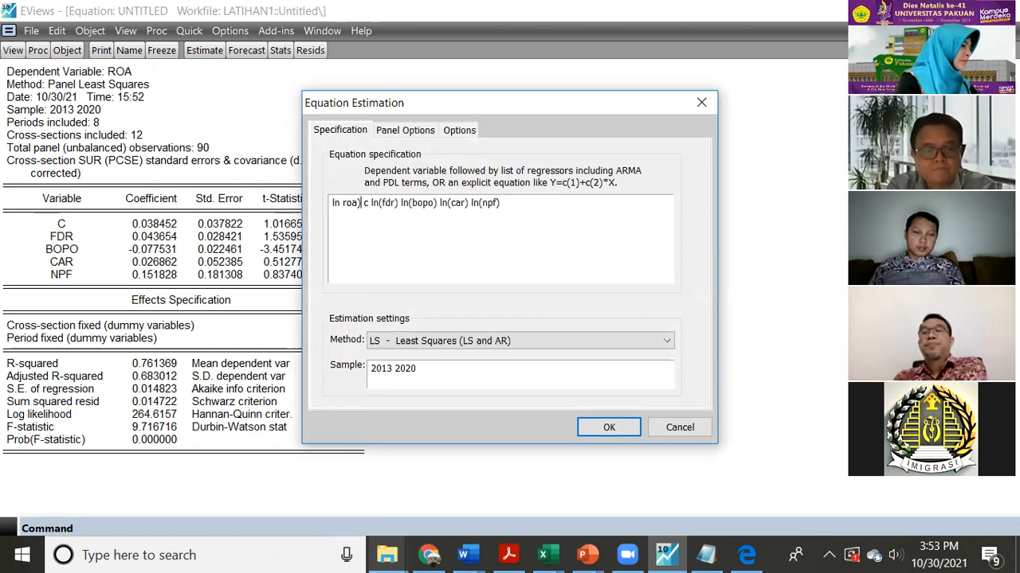
pyautogui.press('BackSpace')
pyautogui.press('Right')
pyautogui.press('Right')
pyautogui.press('Right')
pyautogui.press('Right')
pyautogui.press('BackSpace')
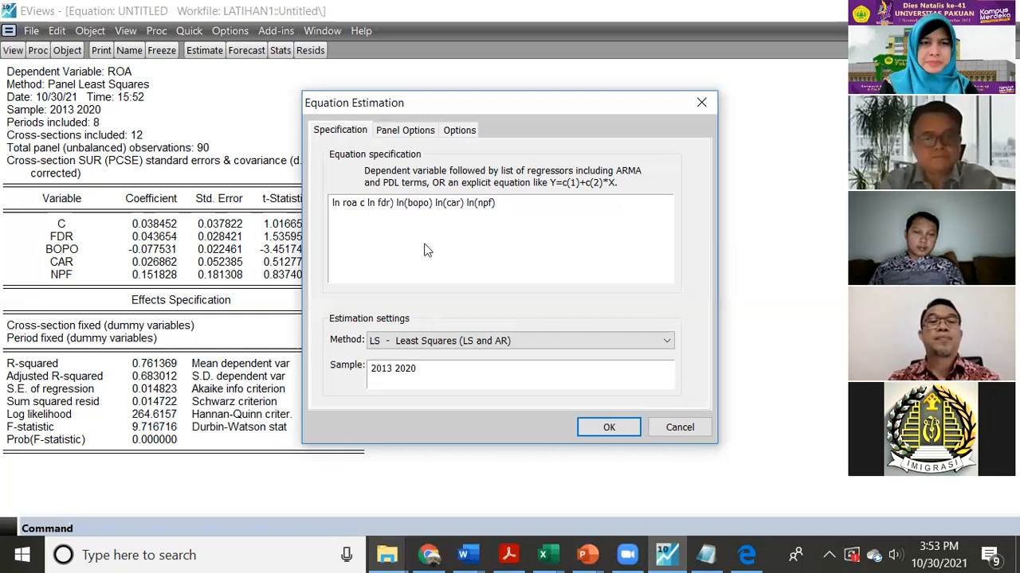
pyautogui.press('BackSpace')
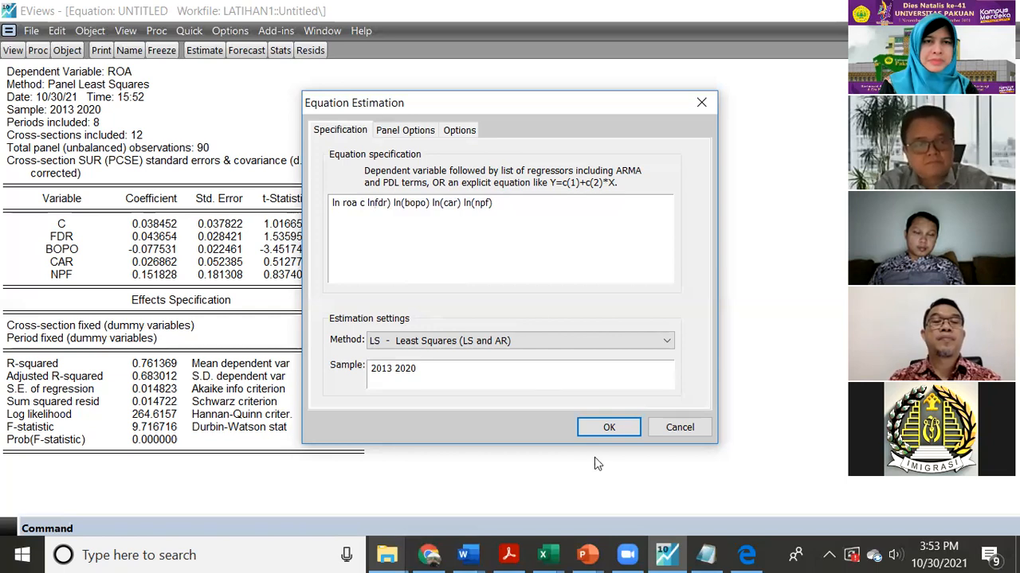
# Switch to the Excel workbook Data Ekonometrika and enter the header lnroa in cell H2 of the Data Panel kinerja Bus sheet.
pyautogui.moveTo(546, 545)
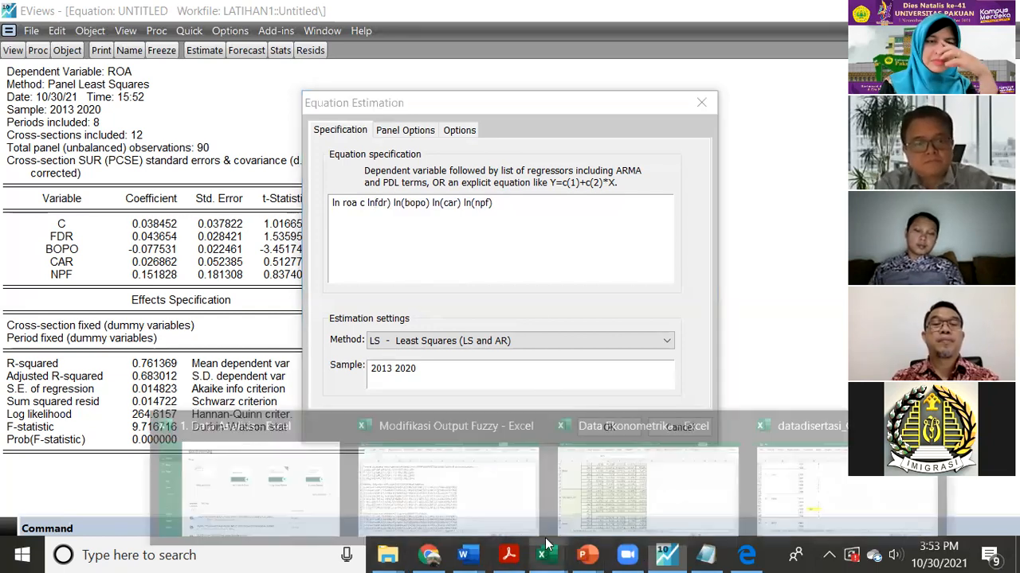
pyautogui.click(674, 491)
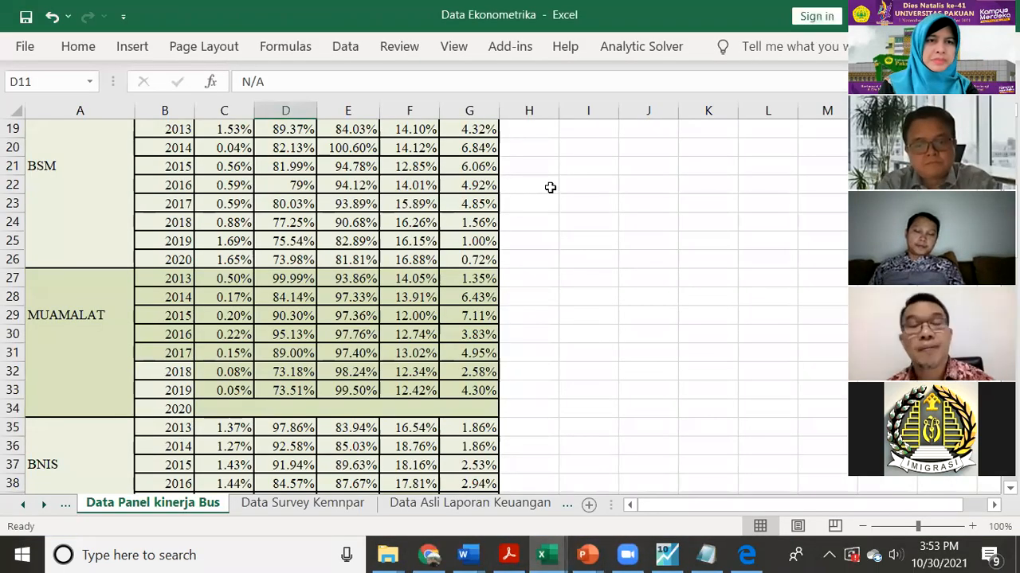
pyautogui.scroll(6, 550, 187)
pyautogui.click(541, 142)
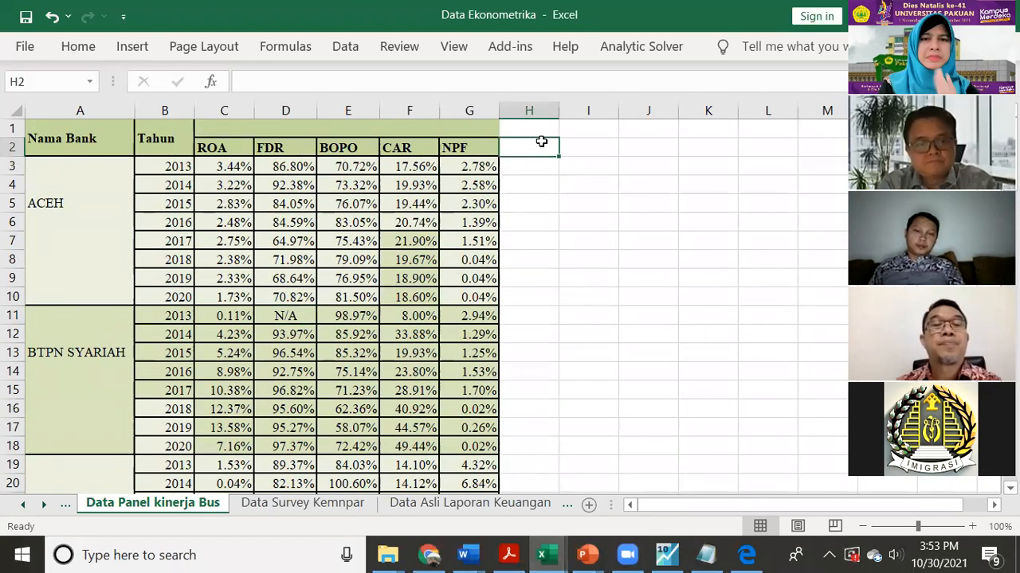
pyautogui.write('ln')
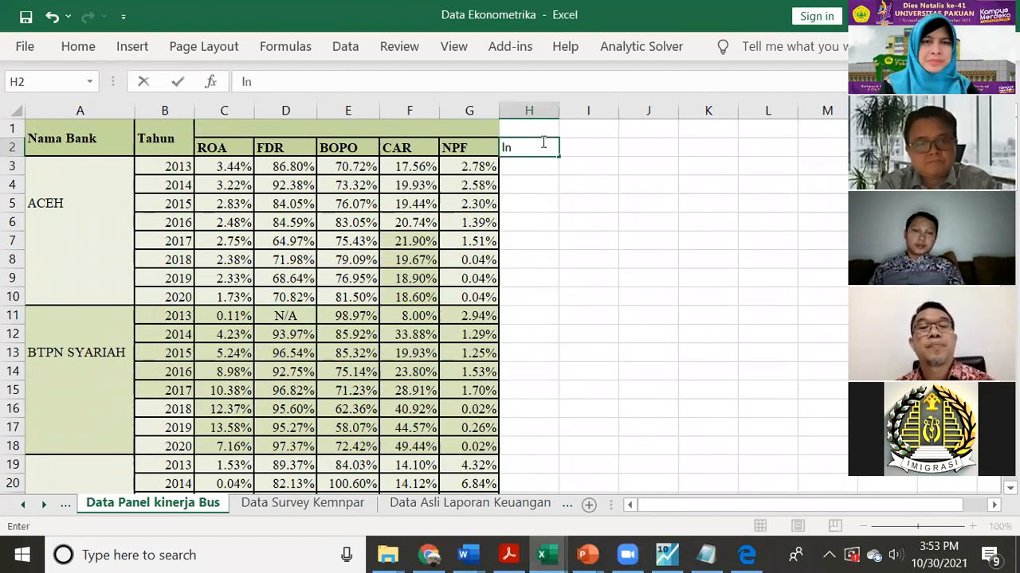
pyautogui.write('roa')
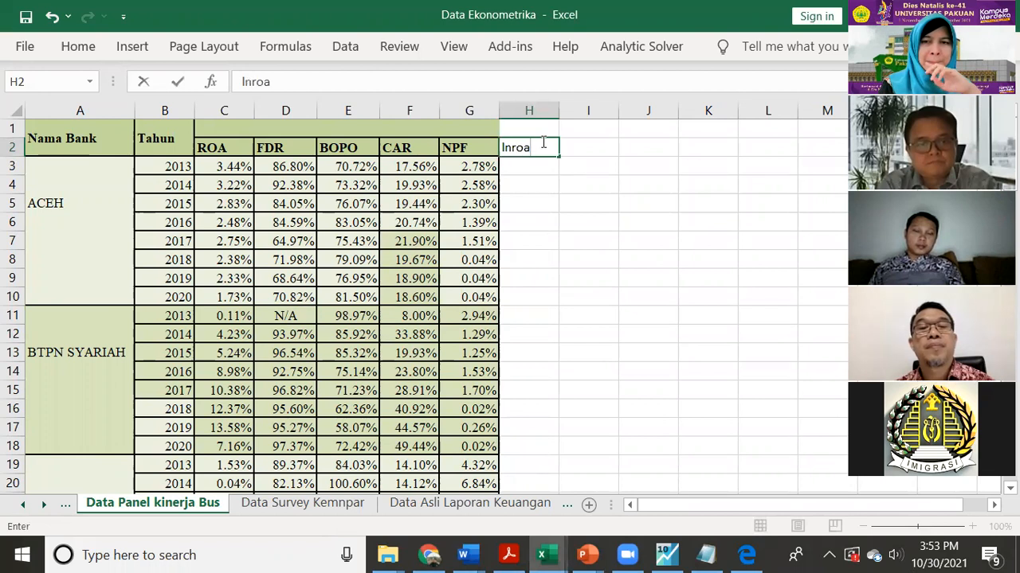
pyautogui.hotkey('ctrl', 'Return')
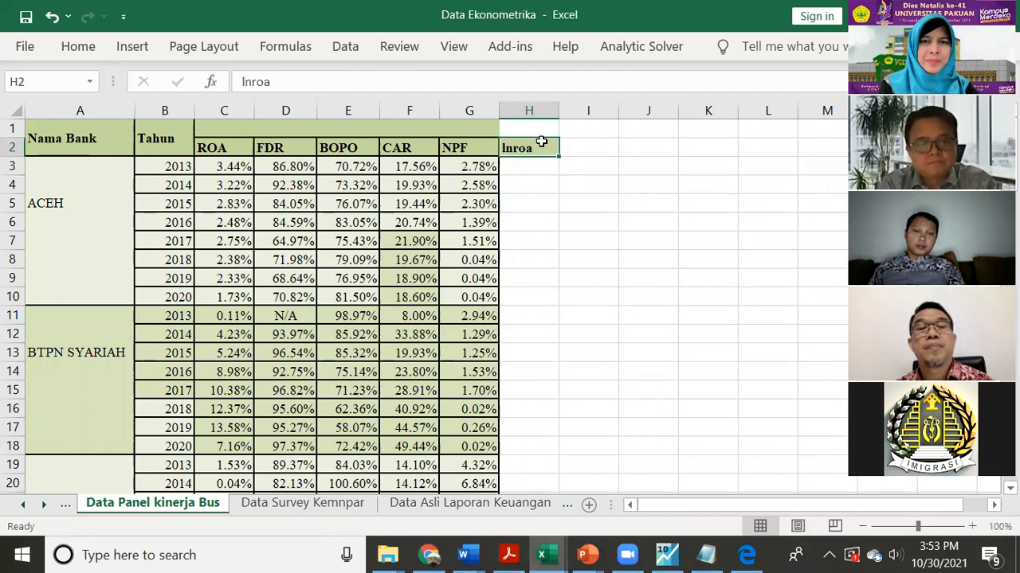
# Enter the headers lnfdr, lnbopo, lncar and lnnpf in cells I2 to L2.
pyautogui.press('Right')
pyautogui.write('l')
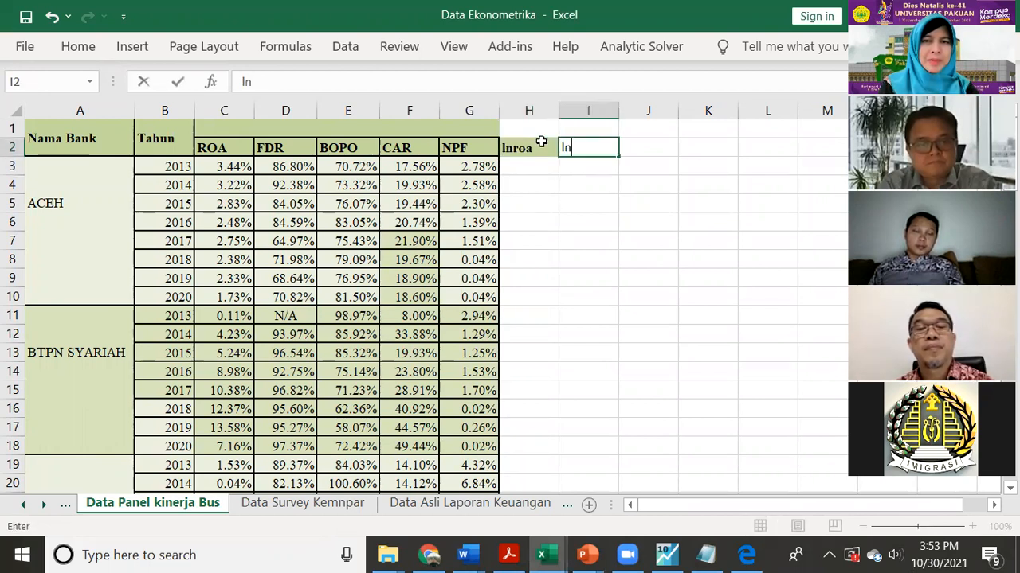
pyautogui.write('nfdr')
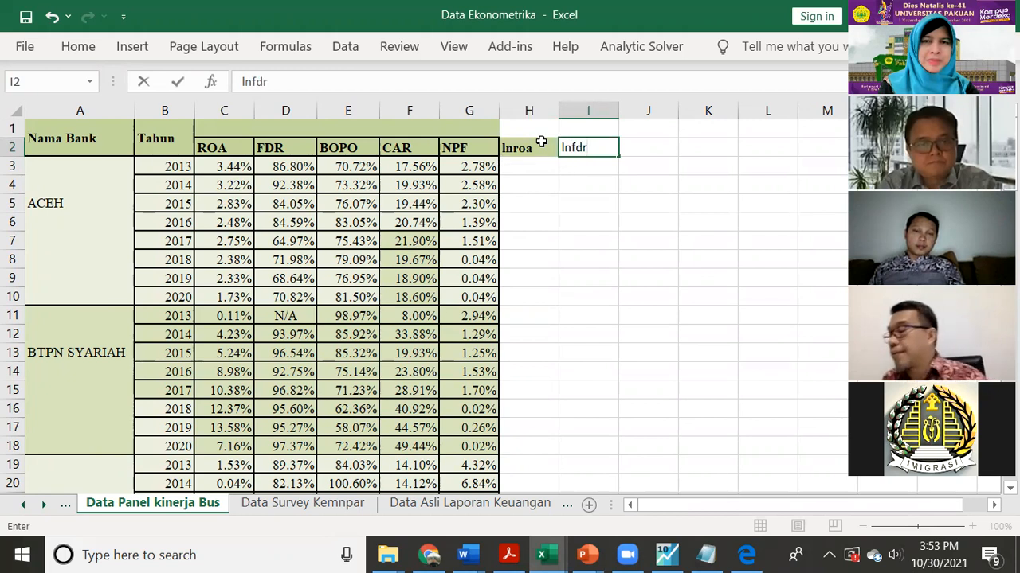
pyautogui.press('Tab')
pyautogui.write('lnbopo')
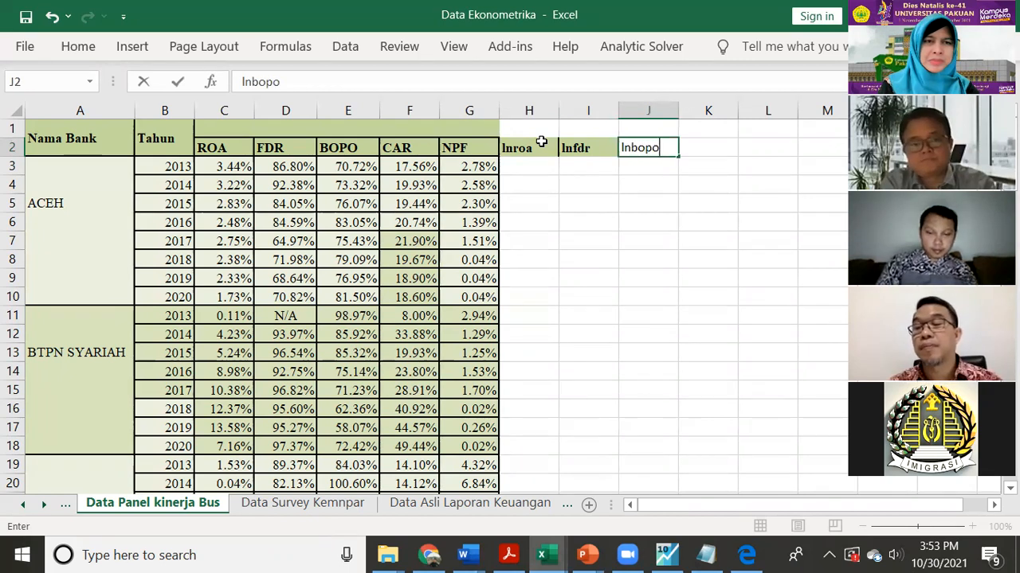
pyautogui.press('Tab')
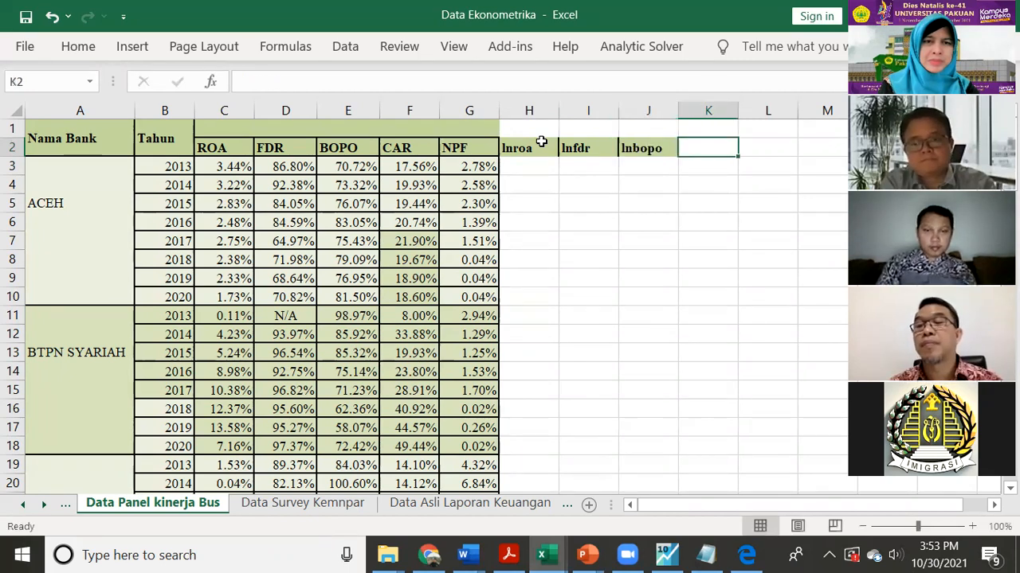
pyautogui.write('ln')
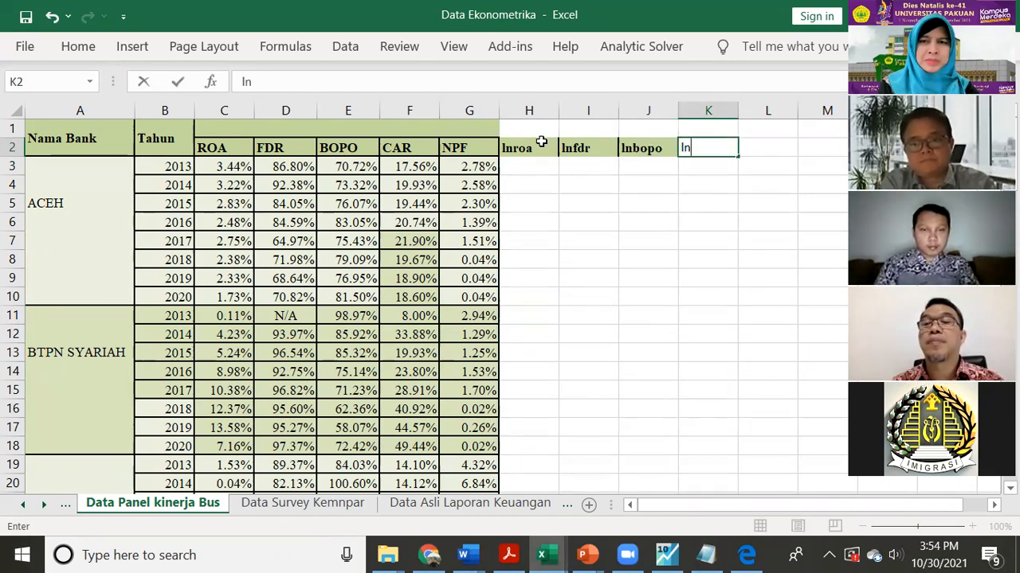
pyautogui.write('car')
pyautogui.press('Tab')
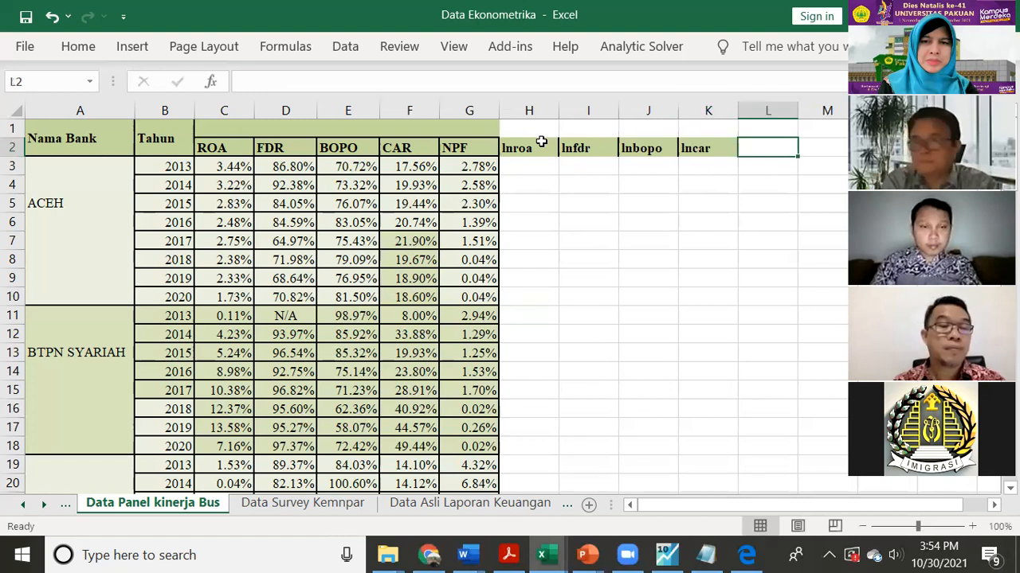
pyautogui.write('ln')
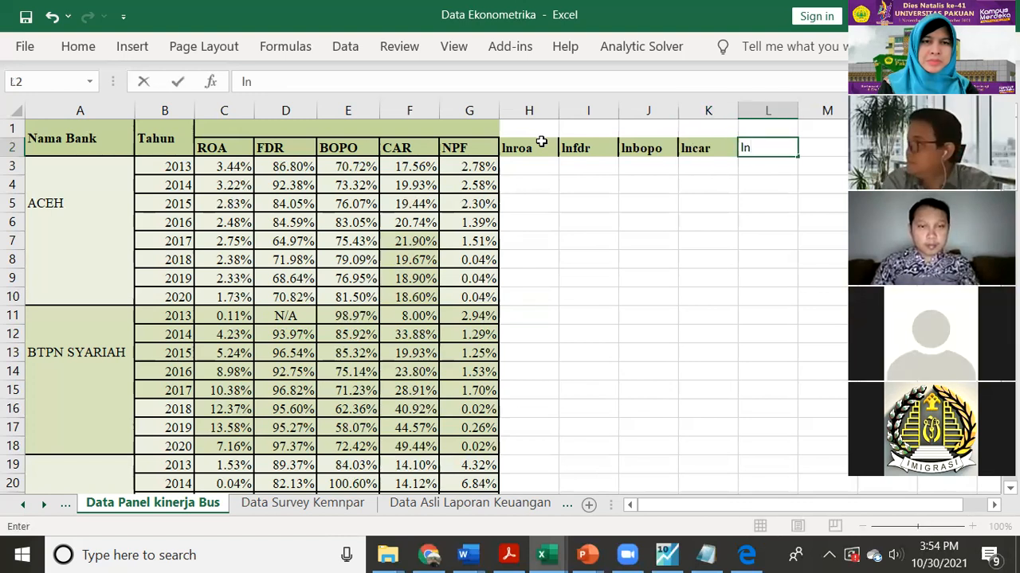
pyautogui.write('npf')
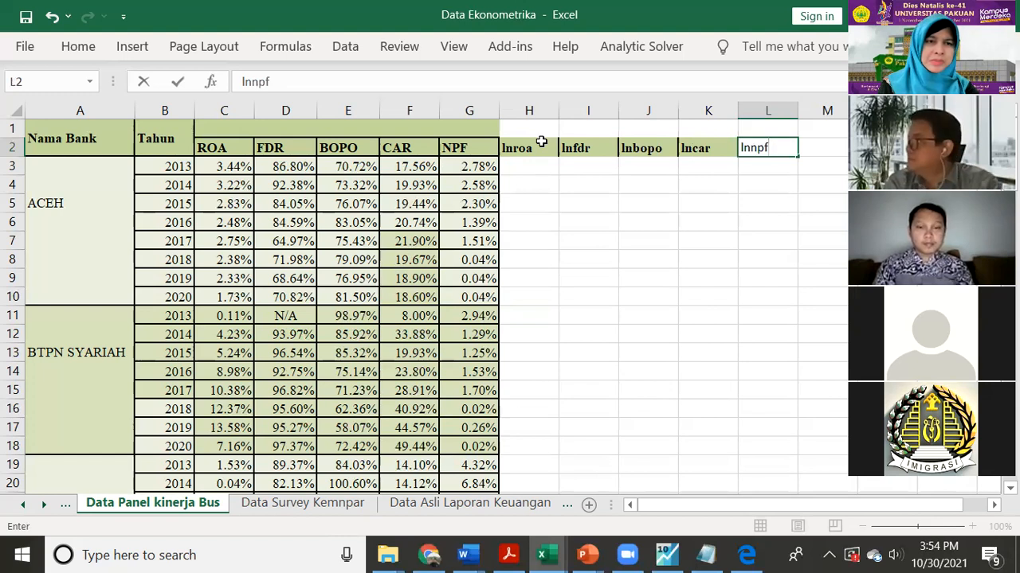
pyautogui.press('Return')
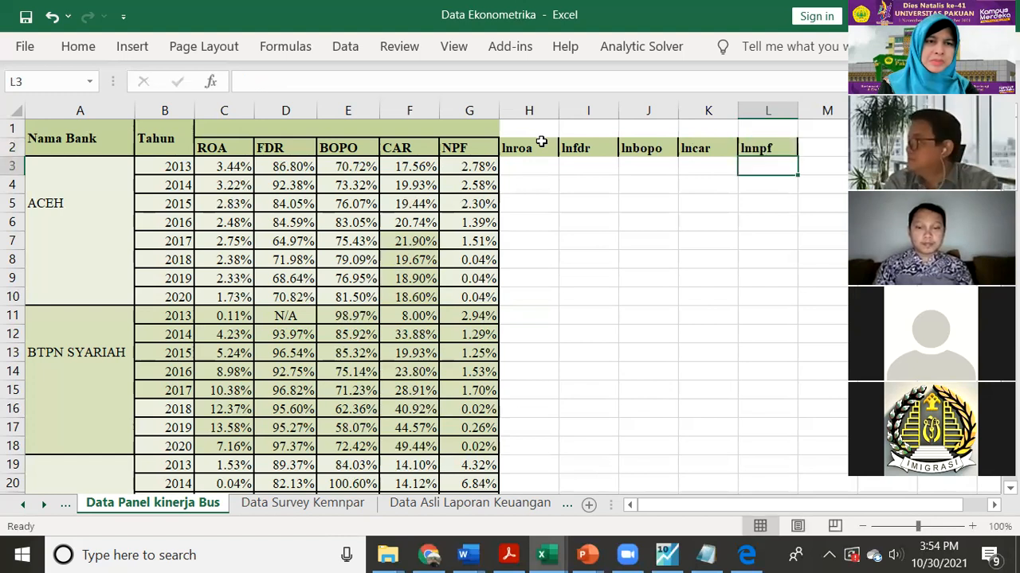
# Enter the formula =LN(C3) in cell H3 under the lnroa header.
pyautogui.press('Left')
pyautogui.press('Left')
pyautogui.press('Left')
pyautogui.press('Left')
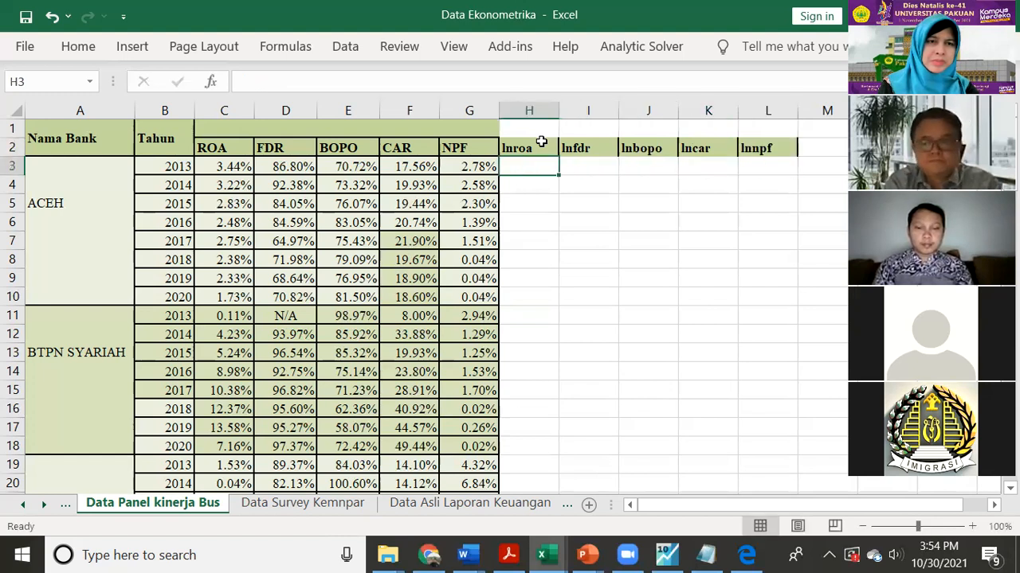
pyautogui.write('=')
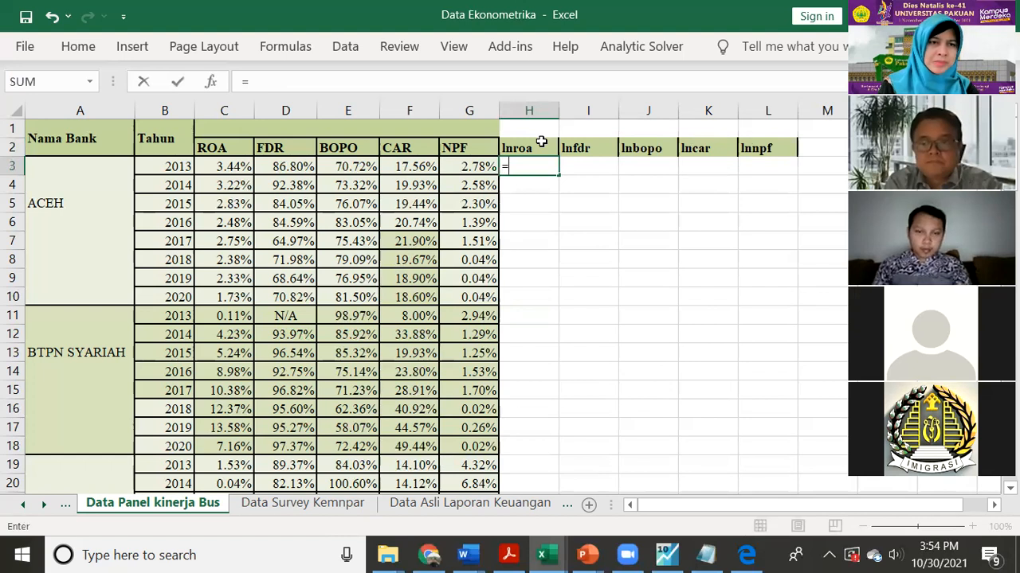
pyautogui.write('ln(')
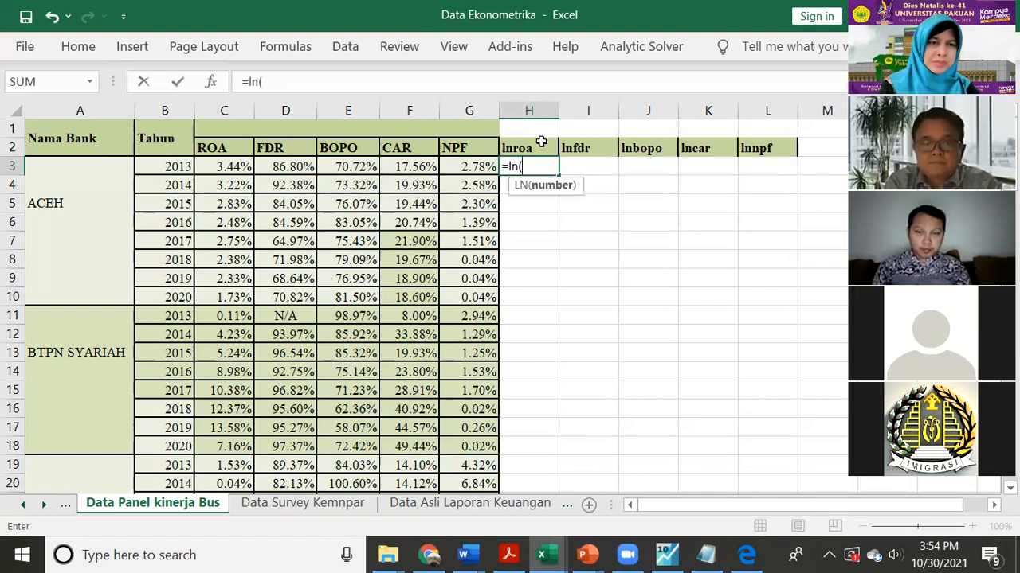
pyautogui.press('Left')
pyautogui.press('Left')
pyautogui.press('Left')
pyautogui.press('Left')
pyautogui.press('Left')
pyautogui.press('Left')
pyautogui.press('Right')
pyautogui.write(')')
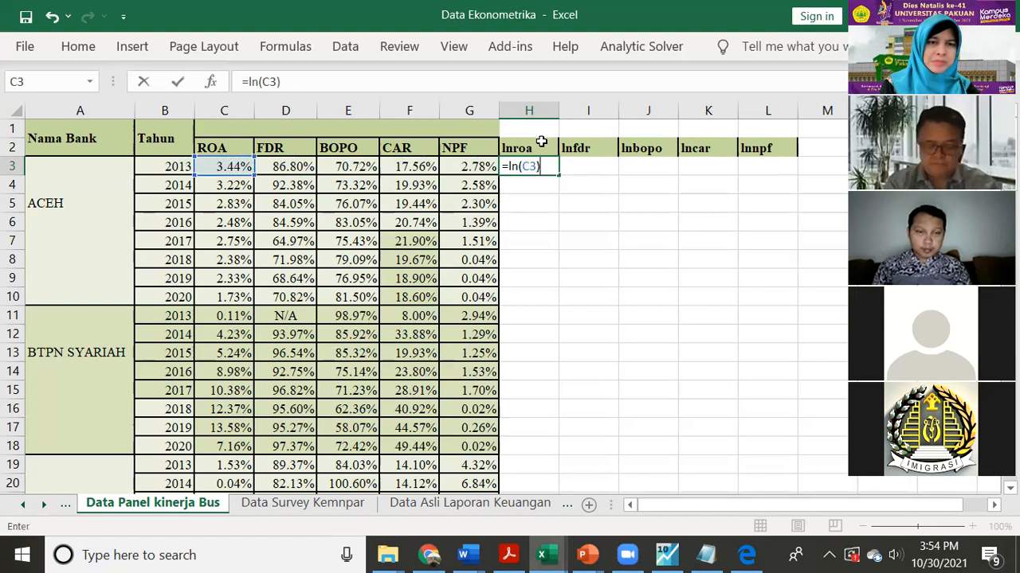
pyautogui.hotkey('ctrl', 'Return')
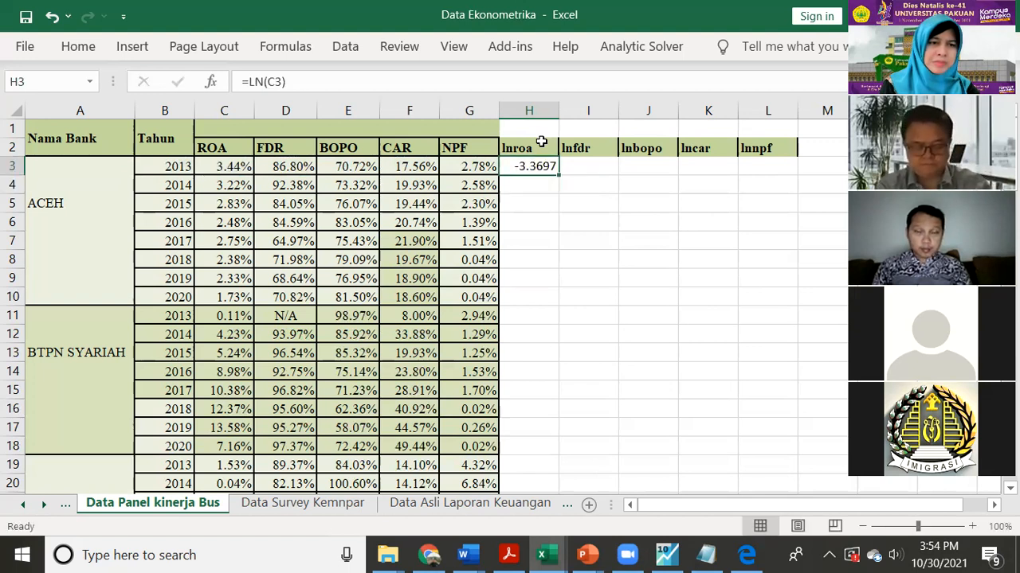
# Copy the LN formula from H3 and paste it across the range H3:L98 to fill all five log columns.
pyautogui.hotkey('ctrl', 'c')
pyautogui.hotkey('shift', 'Right')
pyautogui.hotkey('shift', 'Right')
pyautogui.hotkey('shift', 'Right')
pyautogui.hotkey('shift', 'Right')
pyautogui.hotkey('shift', 'Down')
pyautogui.hotkey('shift', 'Down')
pyautogui.hotkey('shift', 'Down')
pyautogui.hotkey('shift', 'Down')
pyautogui.hotkey('shift', 'Down')
pyautogui.hotkey('shift', 'Down')
pyautogui.hotkey('shift', 'Down')
pyautogui.hotkey('shift', 'Down')
pyautogui.hotkey('shift', 'Down')
pyautogui.hotkey('shift', 'Down')
pyautogui.hotkey('shift', 'Down')
pyautogui.hotkey('shift', 'Down')
pyautogui.hotkey('shift', 'Down')
pyautogui.hotkey('shift', 'Down')
pyautogui.hotkey('shift', 'Down')
pyautogui.hotkey('shift', 'Down')
pyautogui.hotkey('shift', 'Down')
pyautogui.hotkey('shift', 'Down')
pyautogui.hotkey('shift', 'Down')
pyautogui.hotkey('shift', 'Down')
pyautogui.hotkey('shift', 'Down')
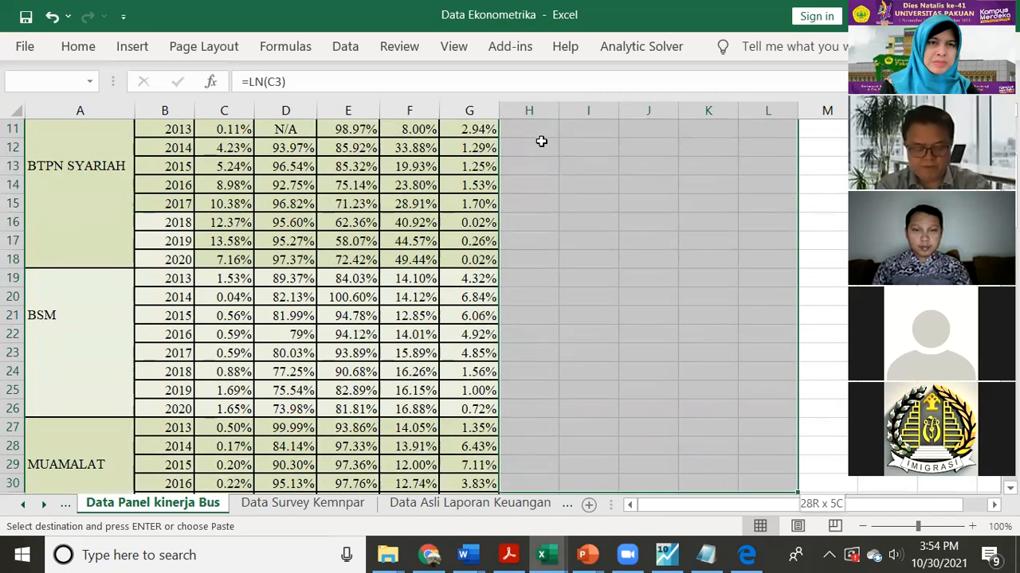
pyautogui.hotkey('shift', 'pagedown')
pyautogui.hotkey('shift', 'pagedown')
pyautogui.hotkey('shift', 'pagedown')
pyautogui.hotkey('shift', 'pagedown')
pyautogui.hotkey('shift', 'Up')
pyautogui.hotkey('shift', 'Up')
pyautogui.hotkey('shift', 'Up')
pyautogui.hotkey('shift', 'Up')
pyautogui.hotkey('shift', 'Up')
pyautogui.hotkey('shift', 'Up')
pyautogui.hotkey('shift', 'Up')
pyautogui.hotkey('shift', 'Up')
pyautogui.hotkey('shift', 'Up')
pyautogui.hotkey('shift', 'Up')
pyautogui.hotkey('shift', 'Up')
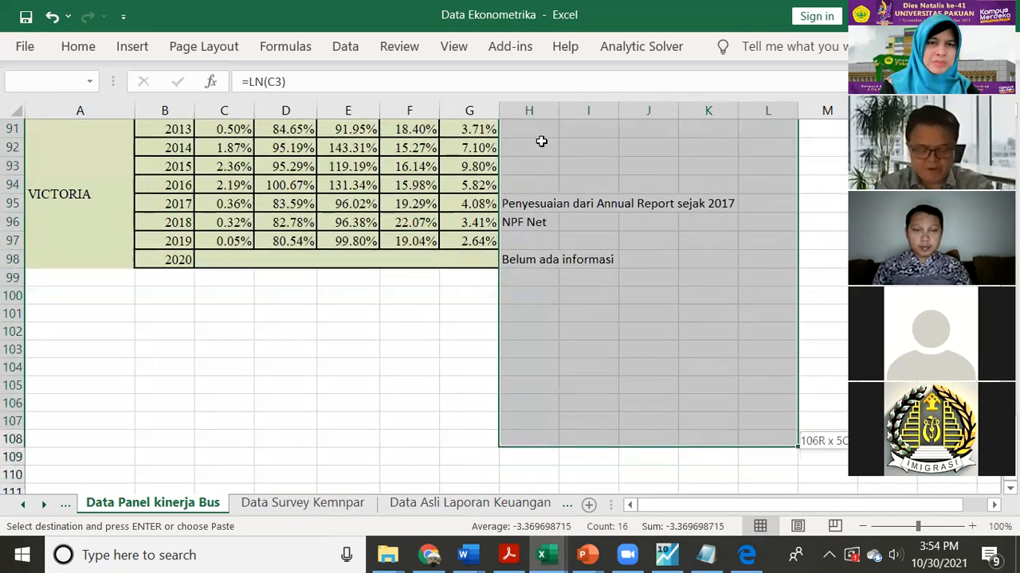
pyautogui.hotkey('shift', 'Up')
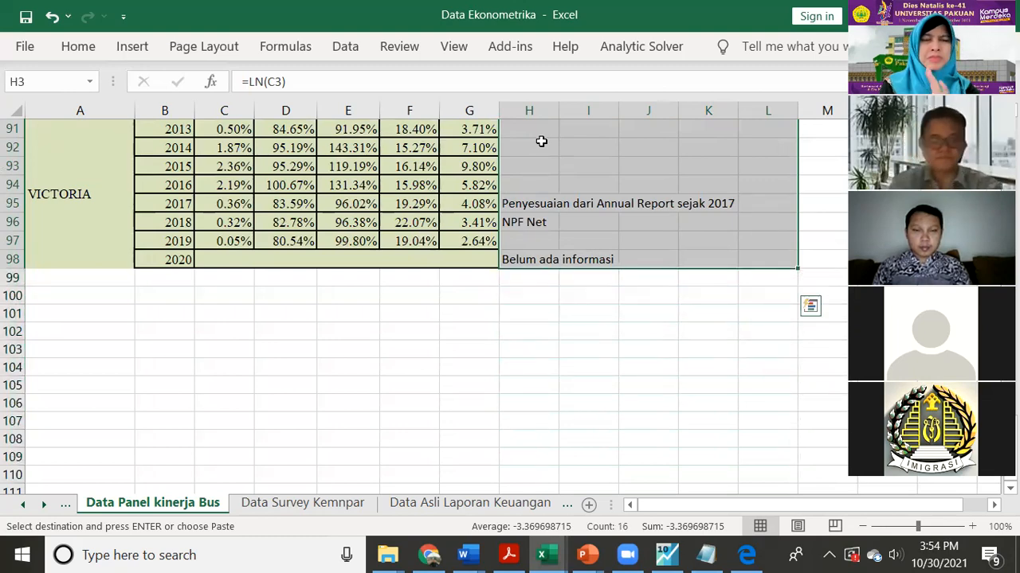
pyautogui.hotkey('ctrl', 'v')
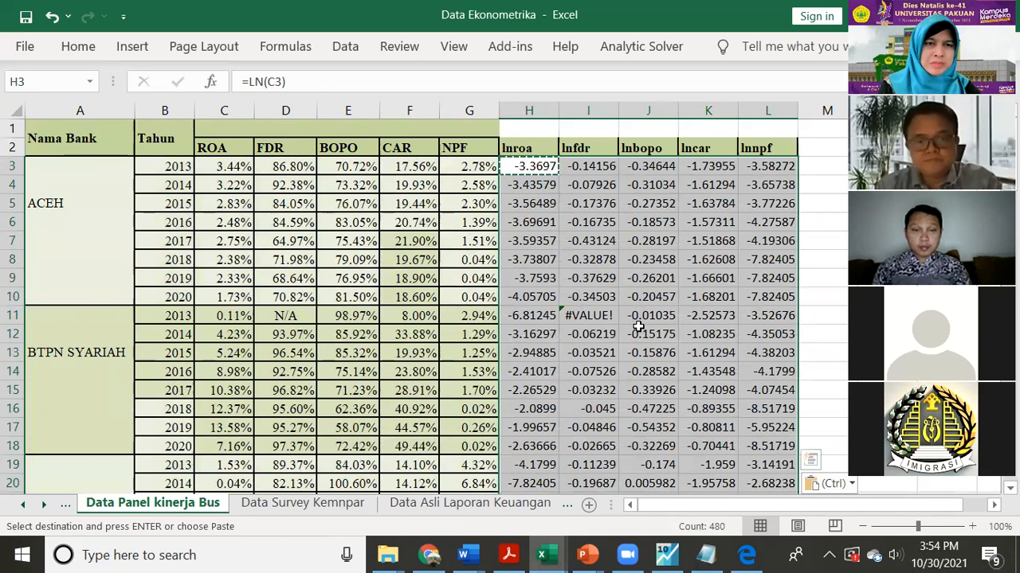
# Copy the log variable headers and their values in the range H2:L97.
pyautogui.moveTo(532, 147); pyautogui.dragTo(711, 507)
pyautogui.hotkey('ctrl', 'c')
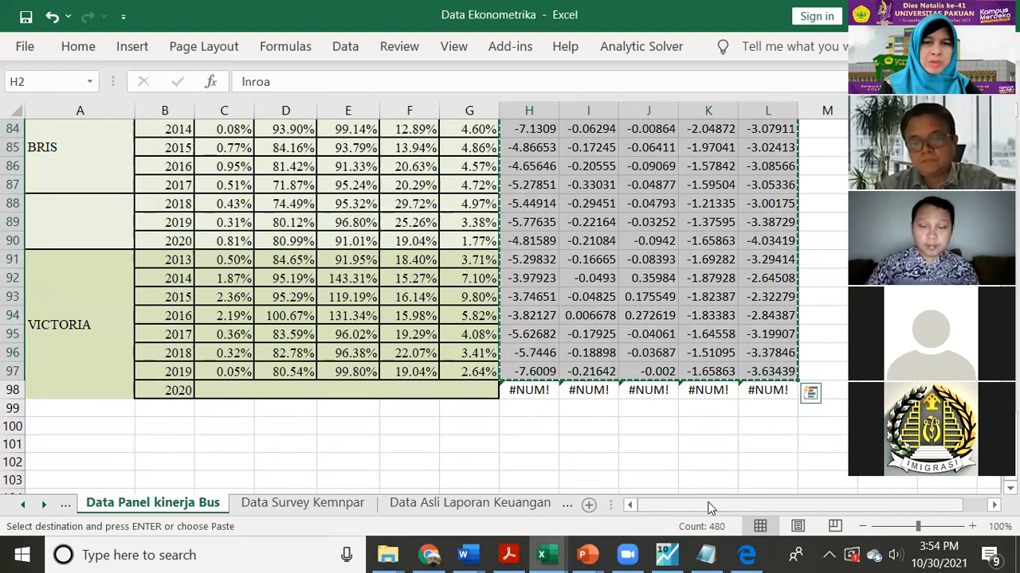
# Switch to EViews, cancel the Equation Estimation dialog and bring up the LATIHAN1 workfile.
pyautogui.click(666, 555)
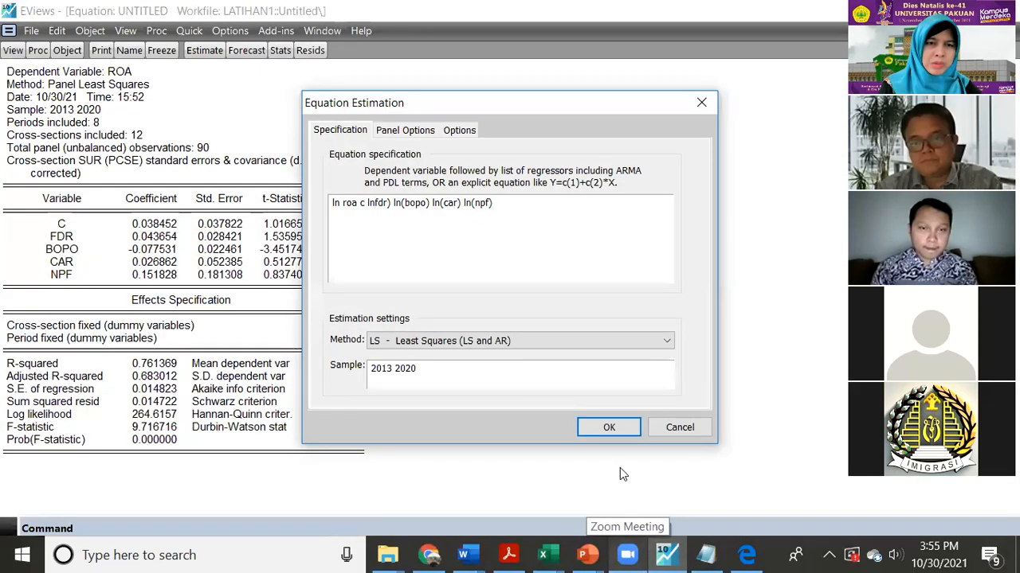
pyautogui.click(679, 427)
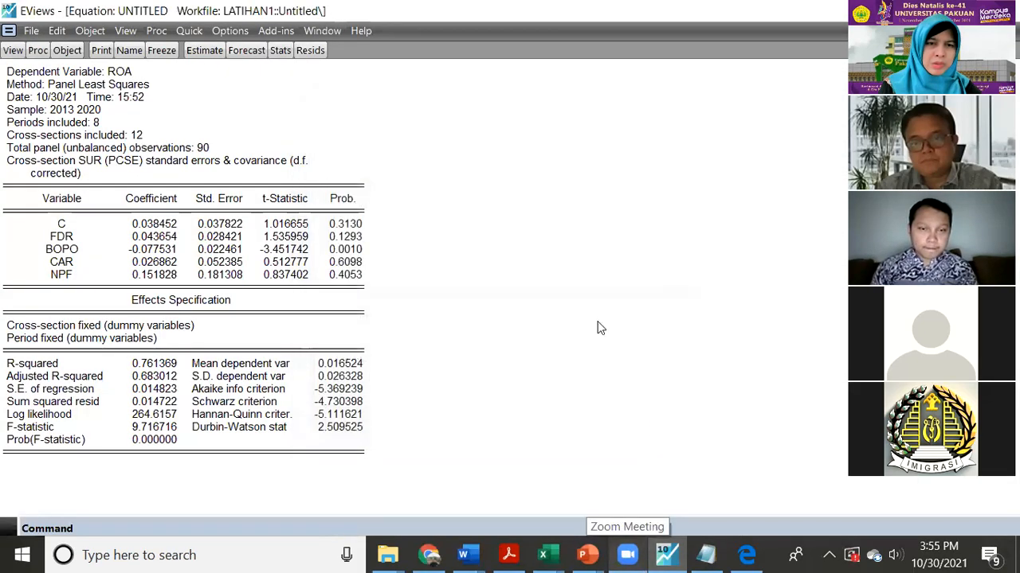
pyautogui.click(322, 30)
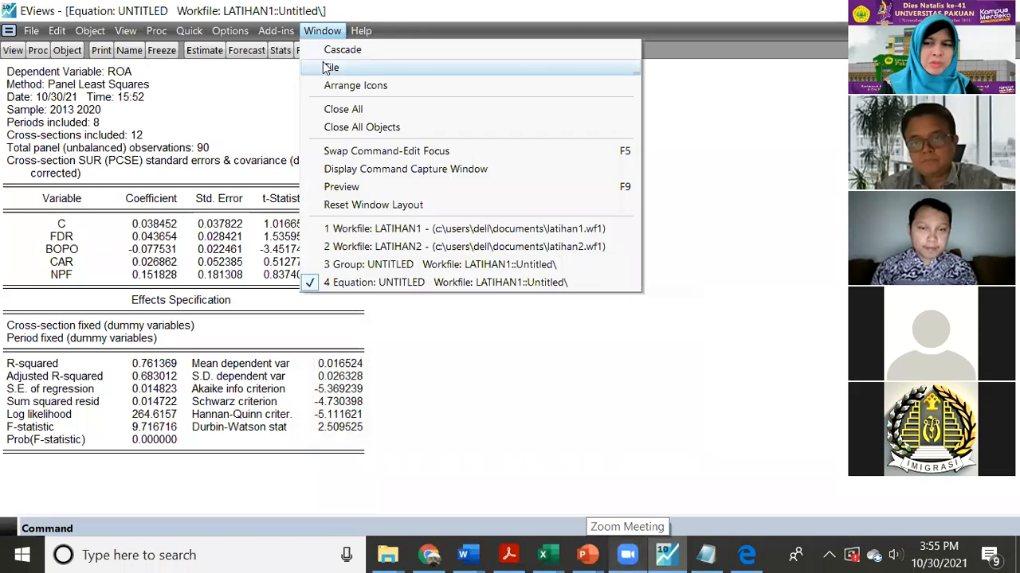
pyautogui.click(417, 248)
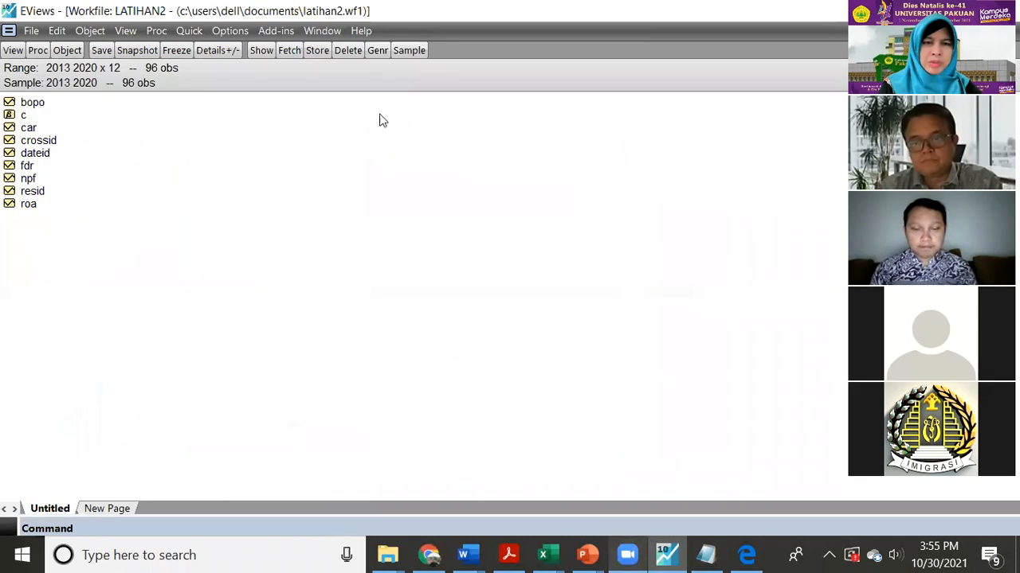
pyautogui.click(321, 31)
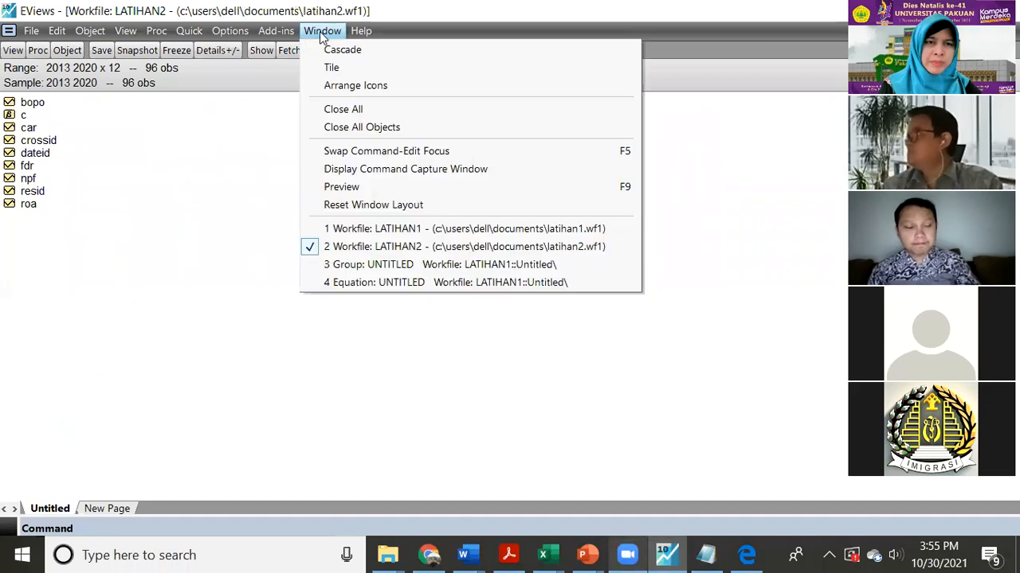
pyautogui.click(394, 267)
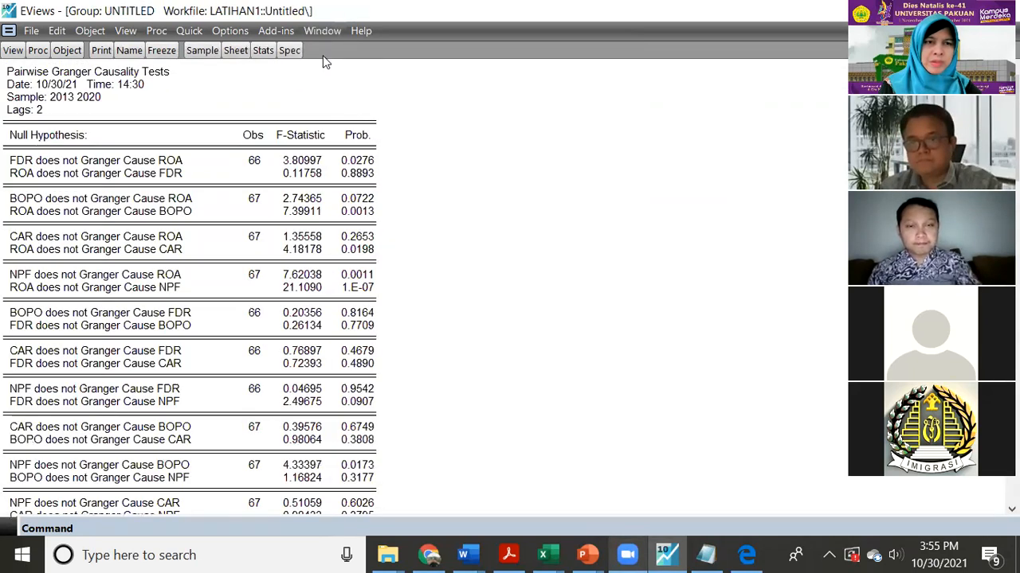
pyautogui.click(321, 30)
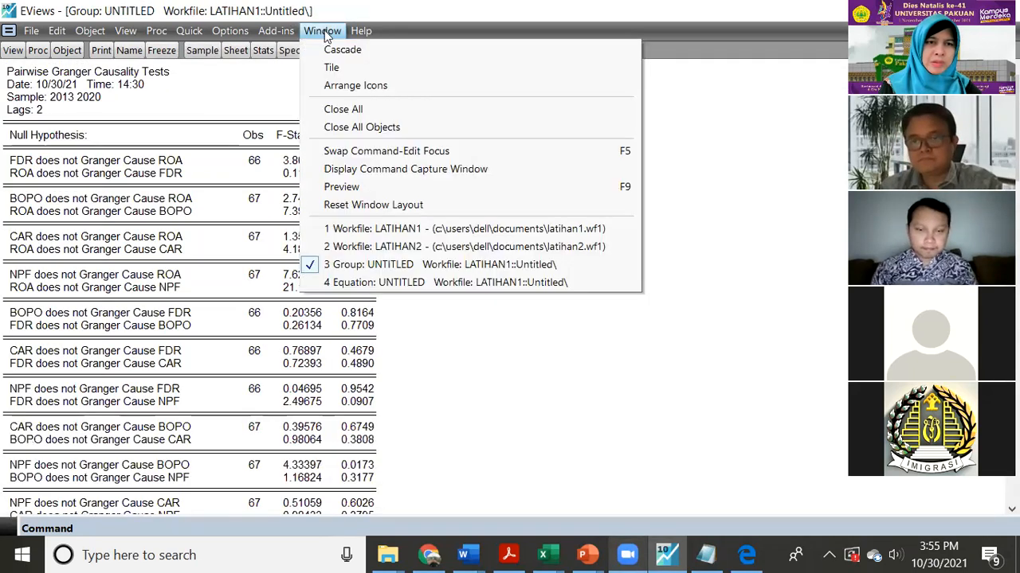
pyautogui.click(386, 231)
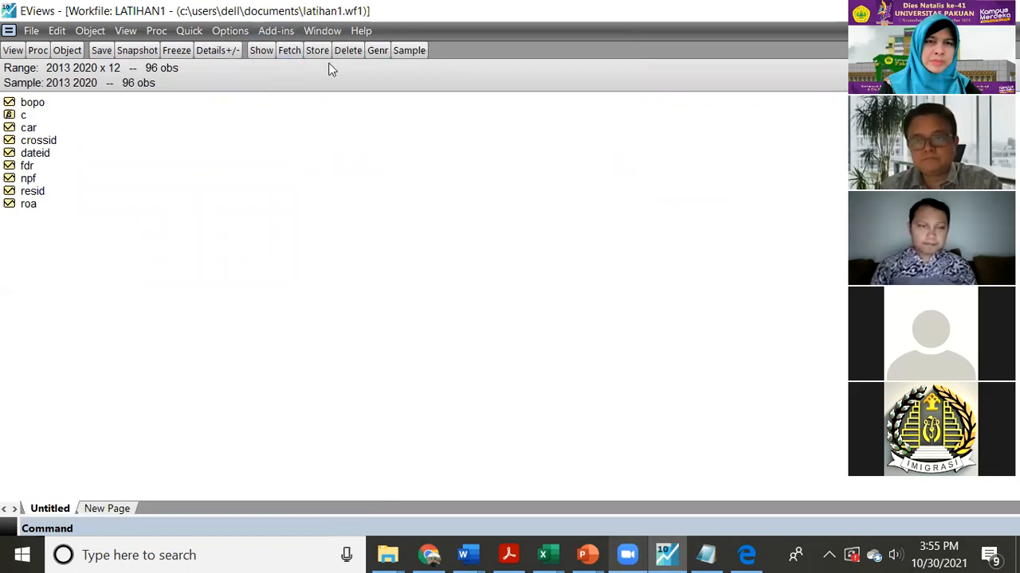
pyautogui.click(321, 32)
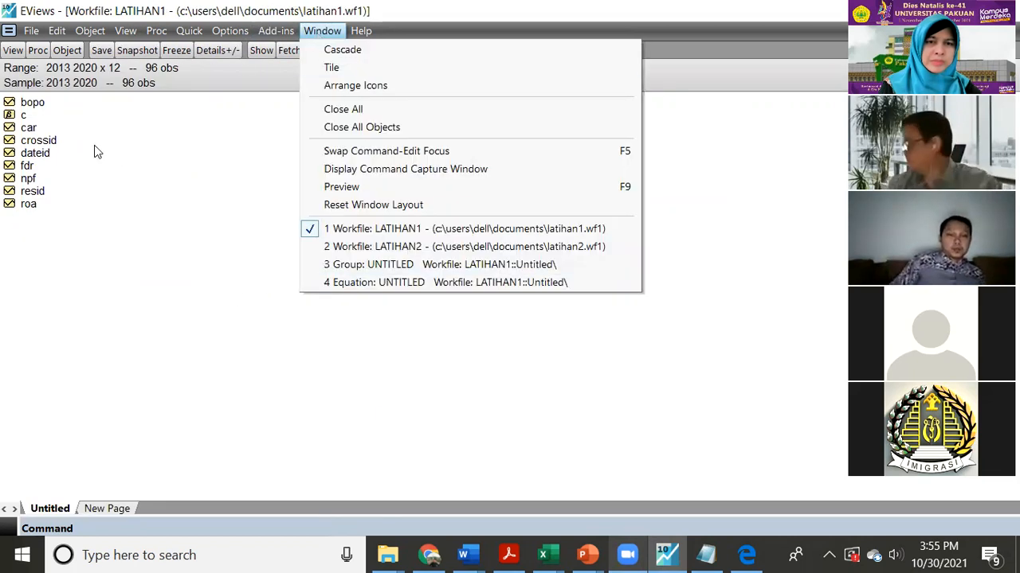
pyautogui.click(40, 143)
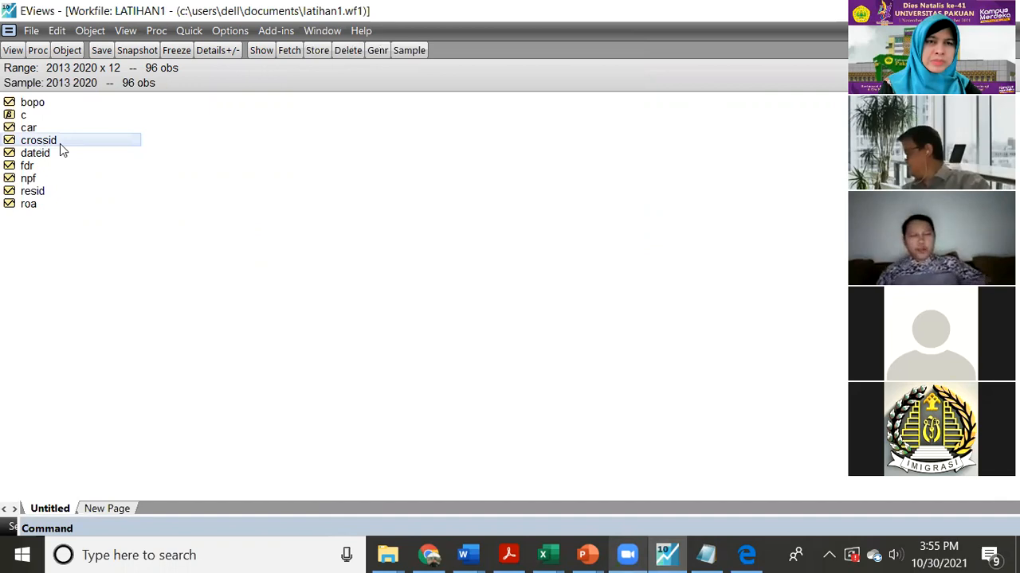
pyautogui.press('Up')
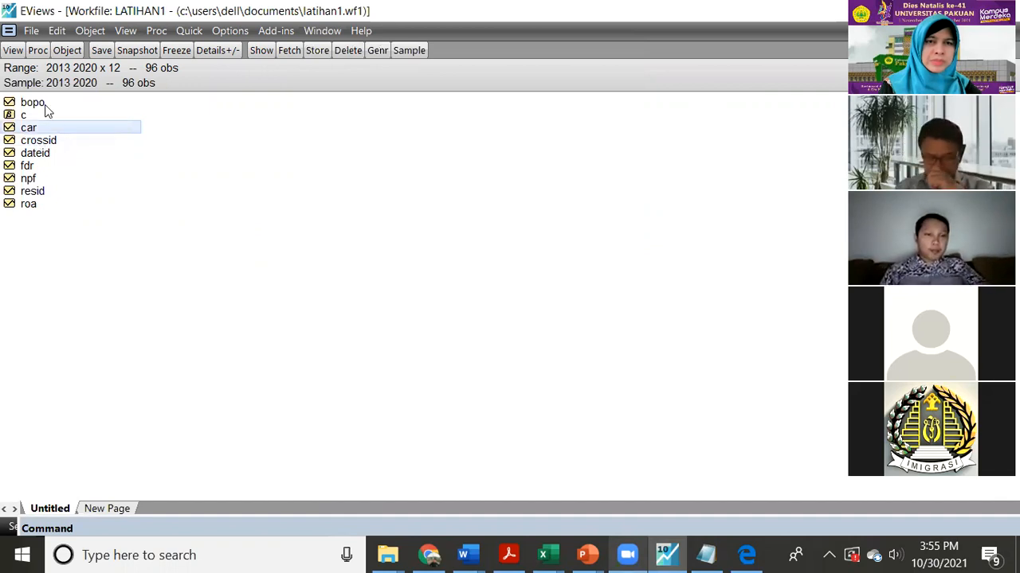
pyautogui.keyDown('ctrl'); pyautogui.click(45, 105); pyautogui.keyUp('ctrl')
pyautogui.keyDown('ctrl'); pyautogui.click(45, 157); pyautogui.keyUp('ctrl')
pyautogui.rightClick(42, 159)
pyautogui.press('Escape')
pyautogui.keyDown('ctrl'); pyautogui.click(104, 165); pyautogui.keyUp('ctrl')
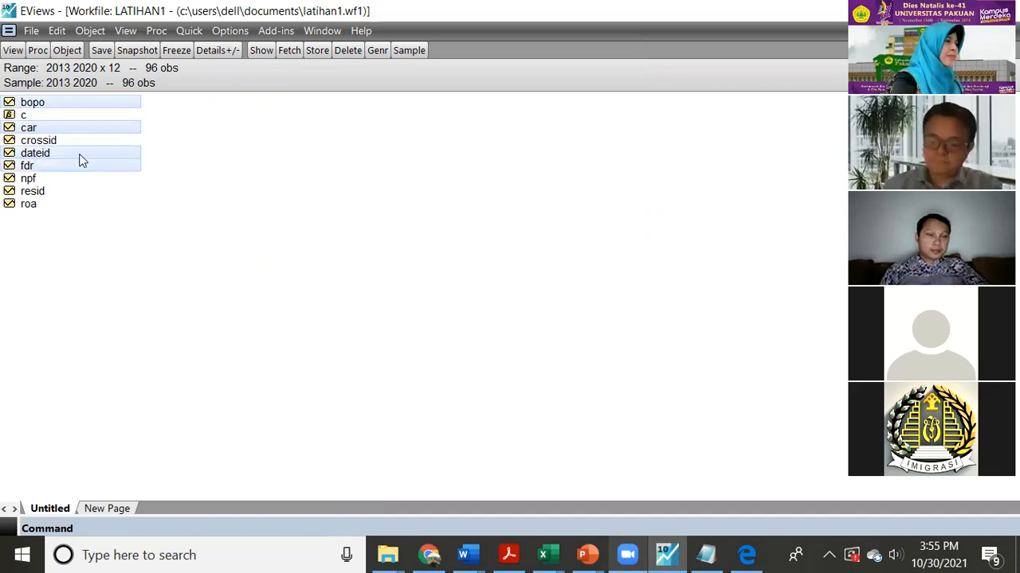
pyautogui.keyDown('ctrl'); pyautogui.click(80, 155); pyautogui.keyUp('ctrl')
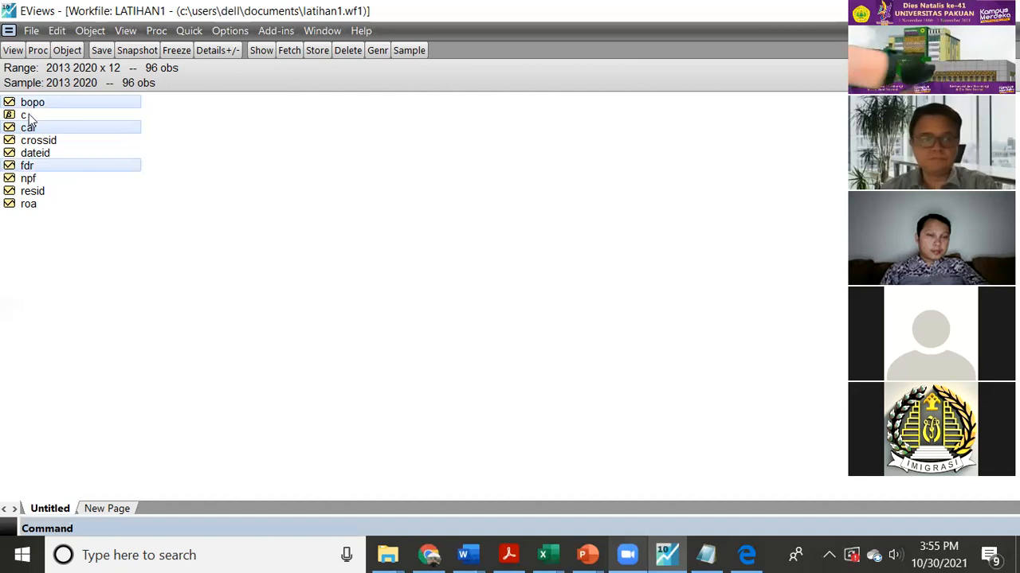
pyautogui.click(199, 180)
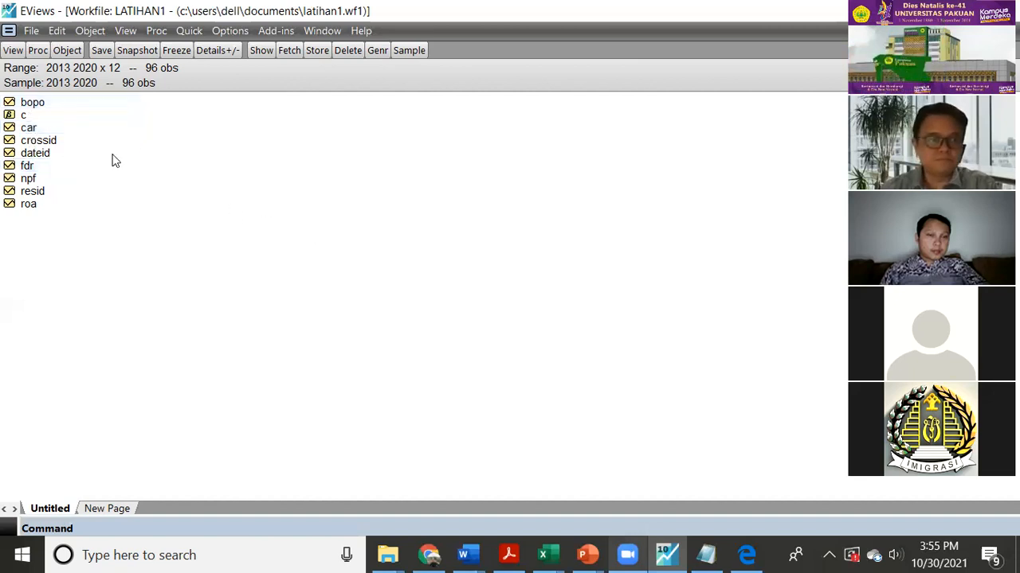
# Open the series bopo, car, fdr, npf and roa together as a group, deleting the existing untitled Granger causality group.
pyautogui.click(63, 104)
pyautogui.keyDown('ctrl'); pyautogui.click(34, 129); pyautogui.keyUp('ctrl')
pyautogui.keyDown('ctrl'); pyautogui.click(34, 169); pyautogui.keyUp('ctrl')
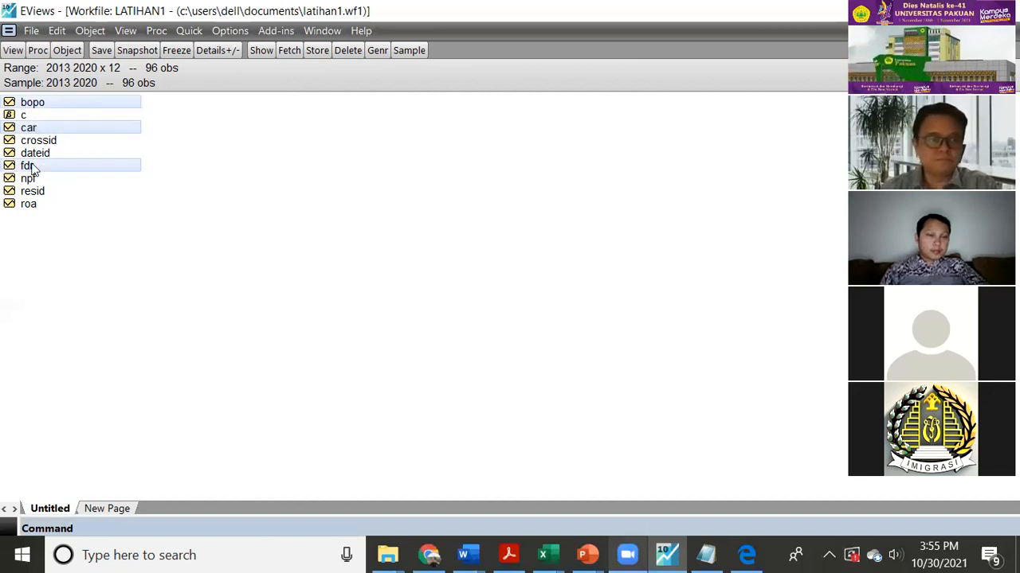
pyautogui.keyDown('ctrl'); pyautogui.click(32, 179); pyautogui.keyUp('ctrl')
pyautogui.keyDown('ctrl'); pyautogui.click(32, 204); pyautogui.keyUp('ctrl')
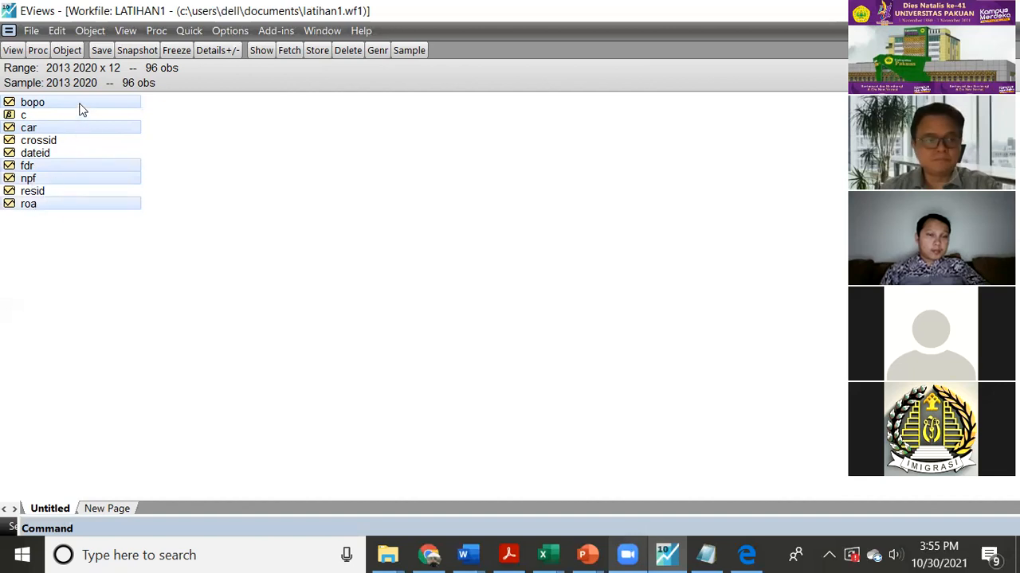
pyautogui.click(189, 31)
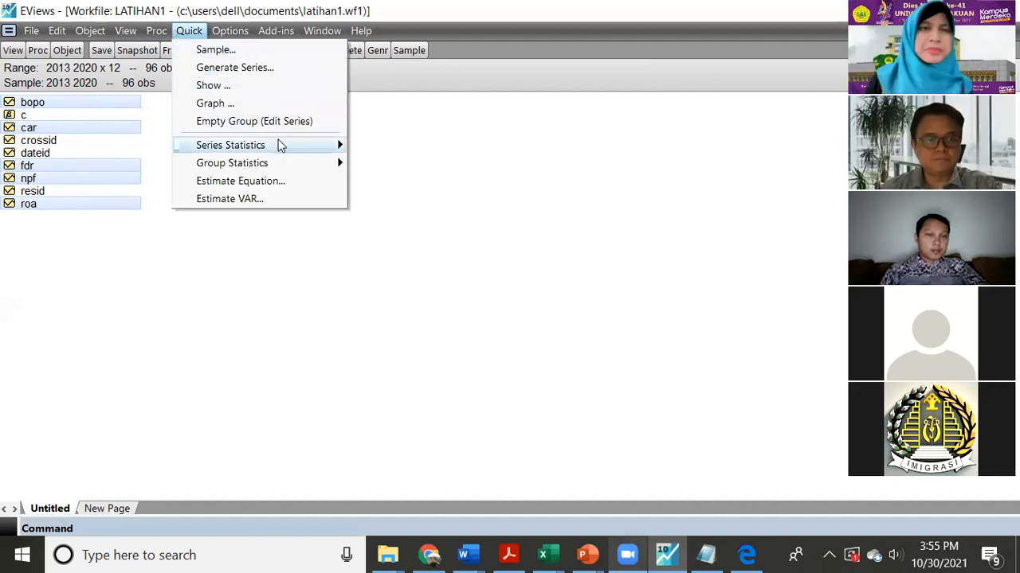
pyautogui.moveTo(288, 162)
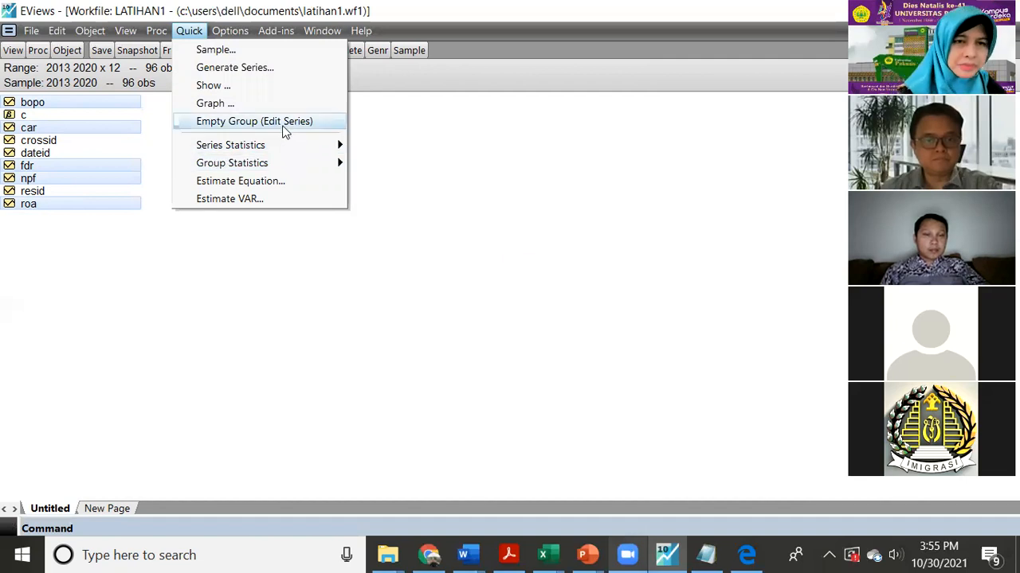
pyautogui.click(68, 106)
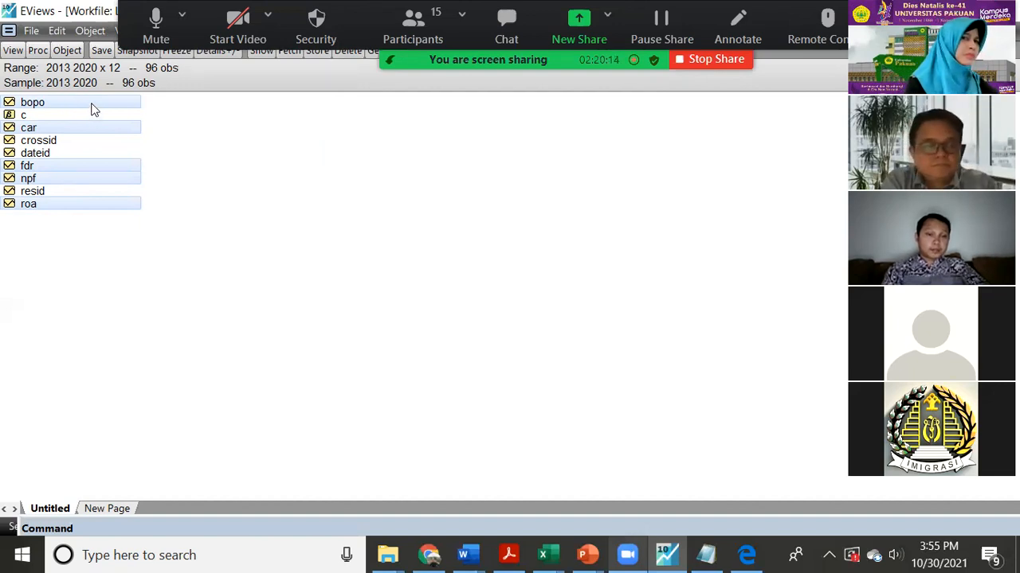
pyautogui.rightClick(92, 109)
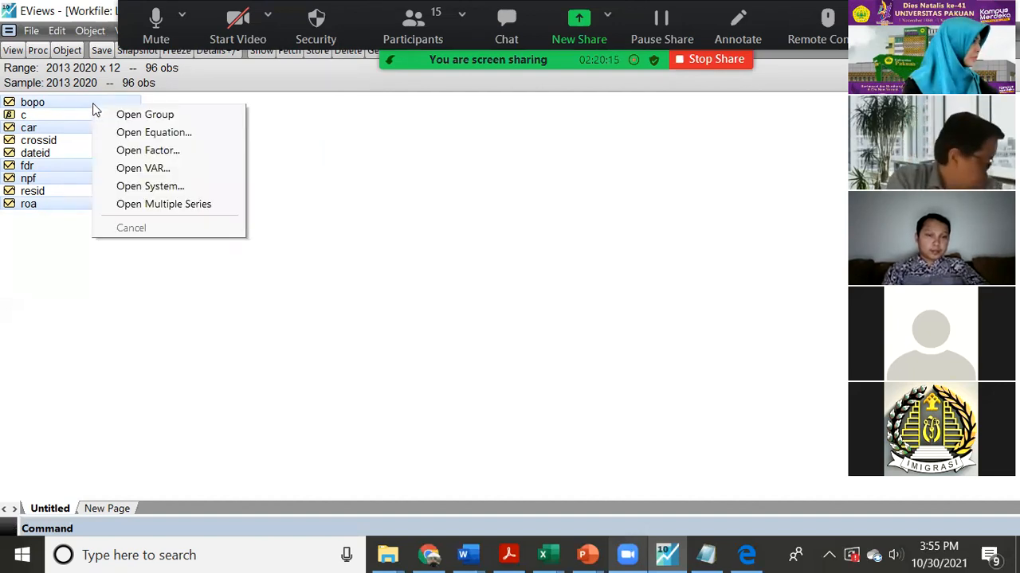
pyautogui.click(162, 114)
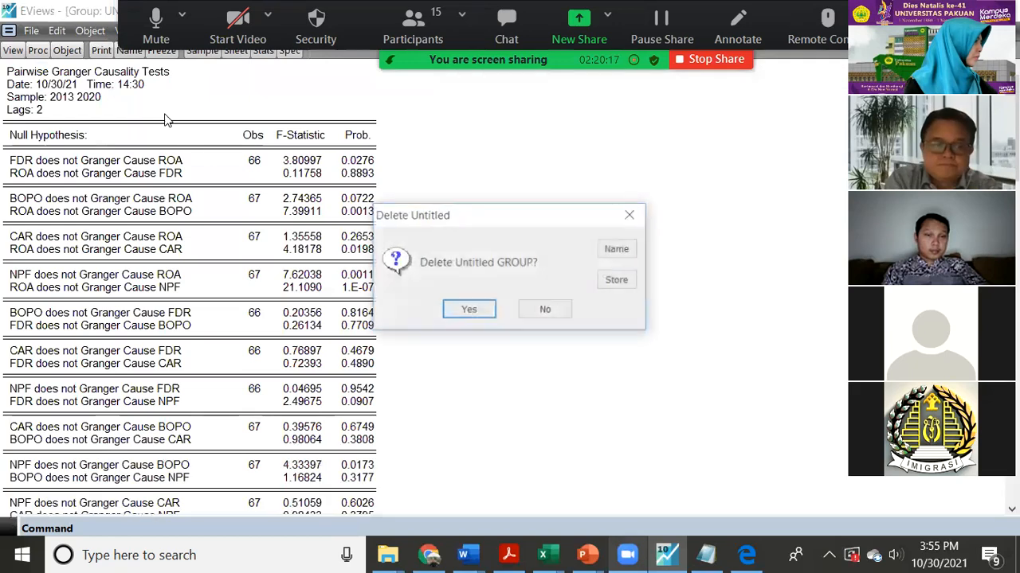
pyautogui.click(478, 309)
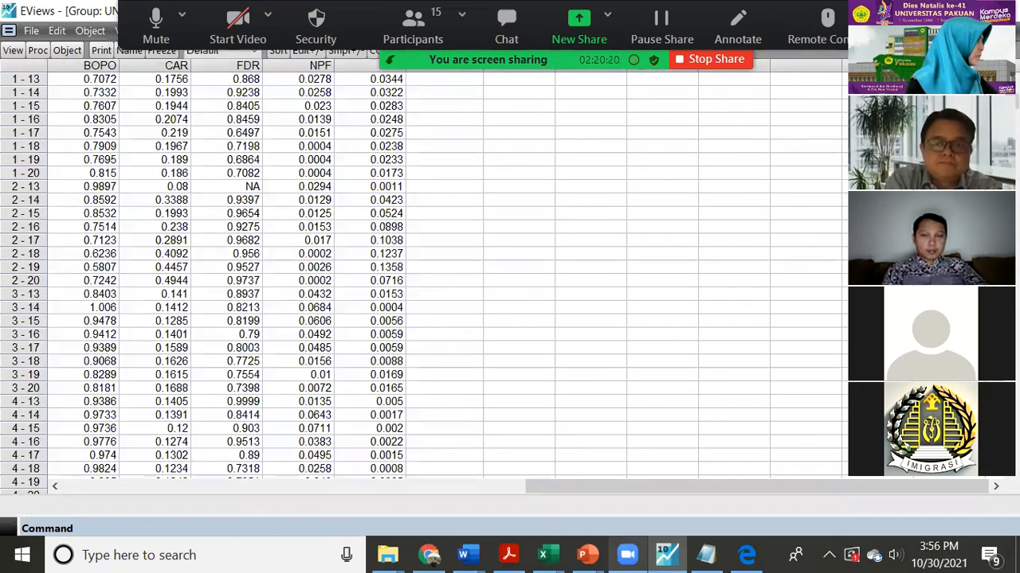
# Hide Zoom's floating meeting controls that cover the EViews window.
pyautogui.click(899, 29)
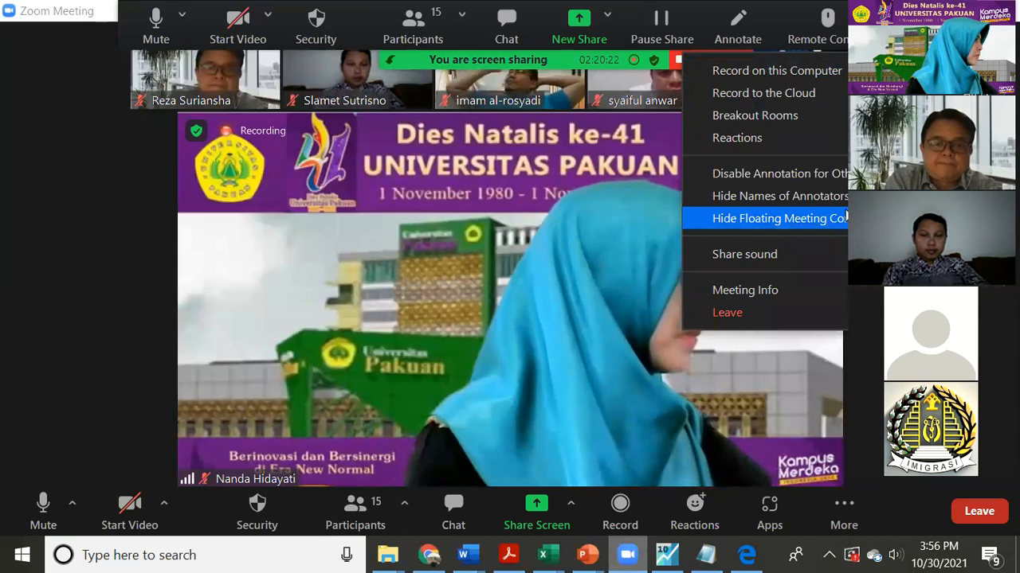
pyautogui.click(844, 218)
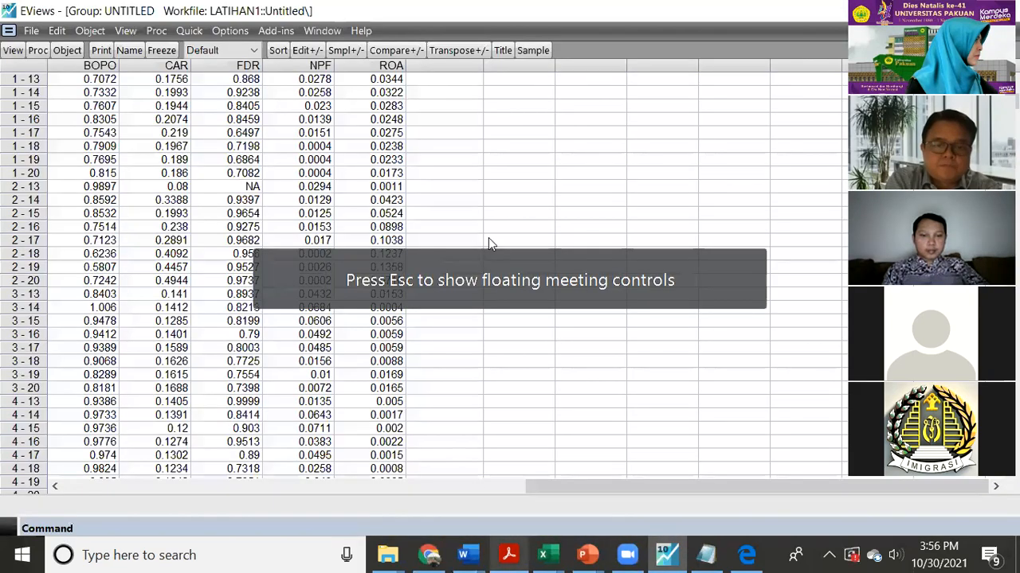
# Select the empty column beside ROA, recopy H2:L97 in the Excel workbook Data Ekonometrika and return to the EViews group.
pyautogui.scroll(1, 452, 195)
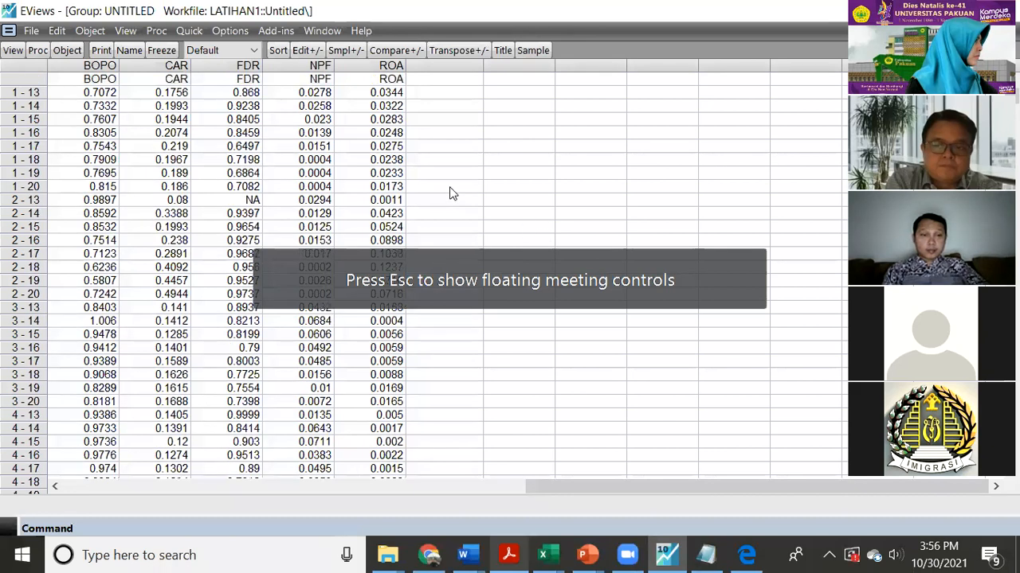
pyautogui.click(464, 65)
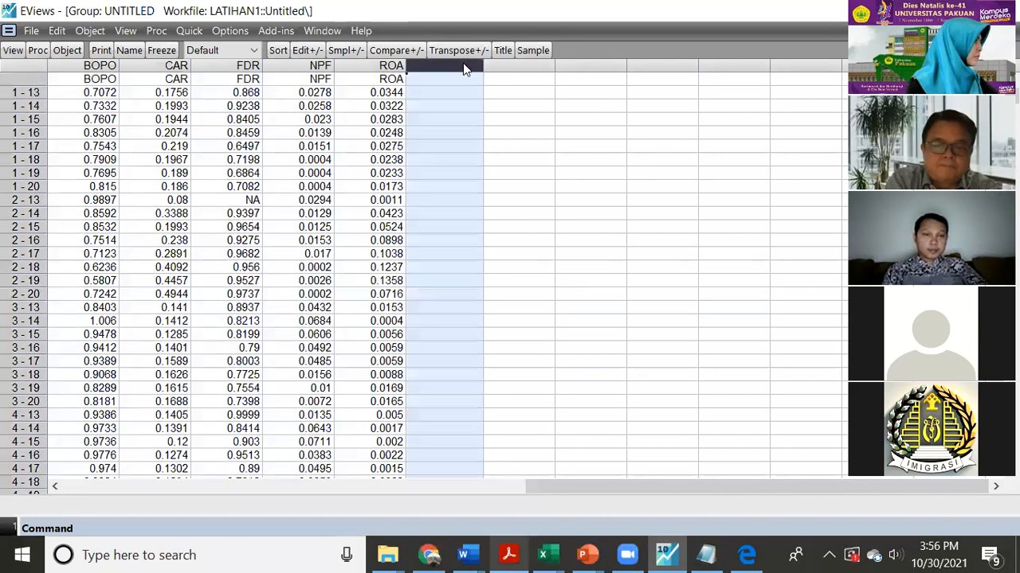
pyautogui.moveTo(546, 555)
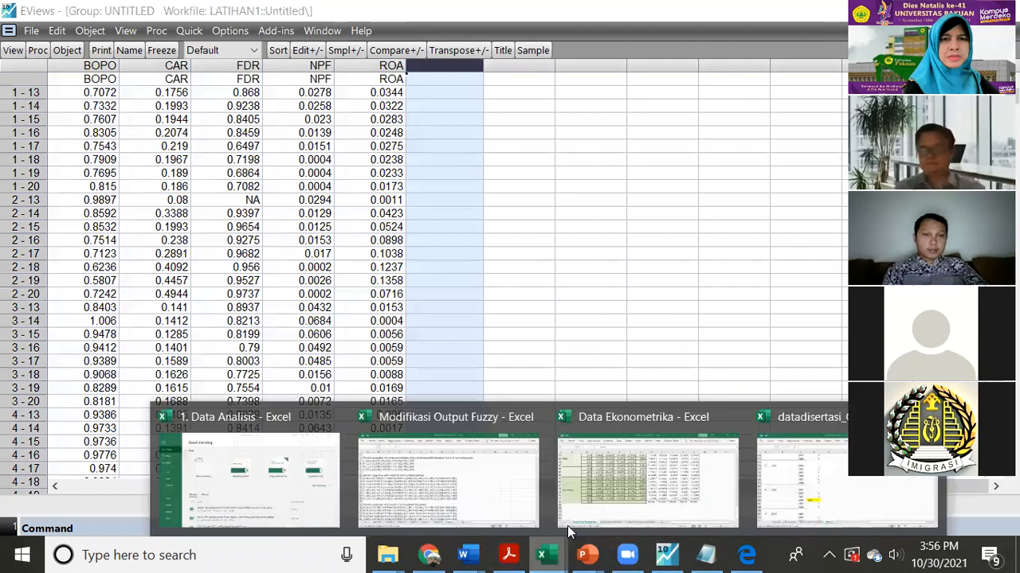
pyautogui.click(677, 493)
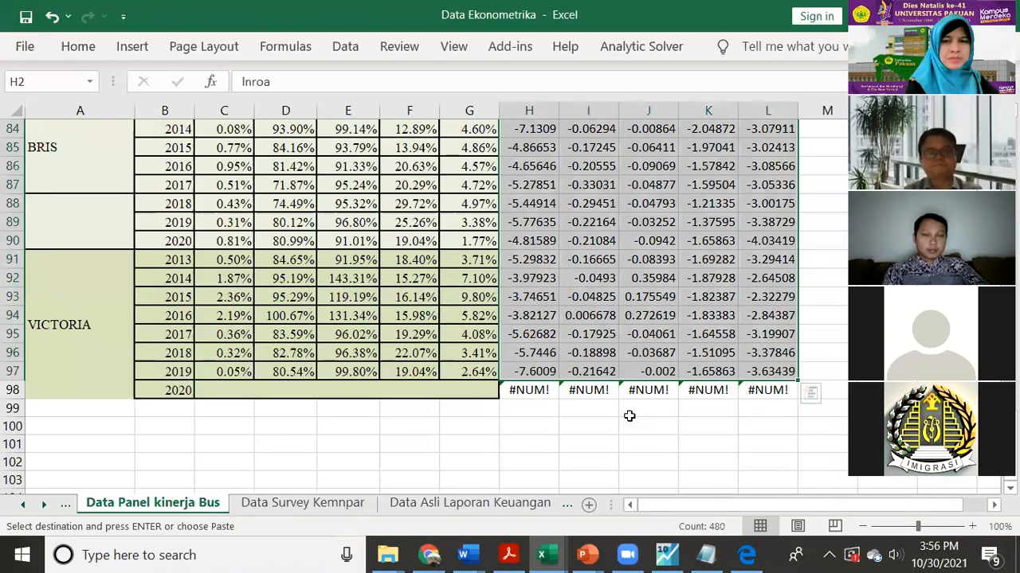
pyautogui.hotkey('ctrl', 'q')
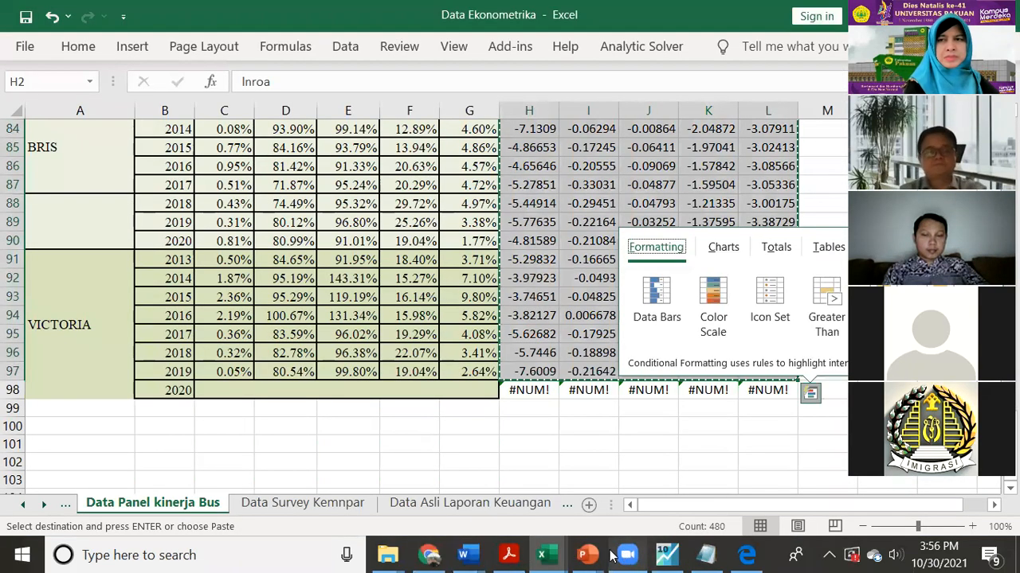
pyautogui.moveTo(667, 550)
pyautogui.click(653, 470)
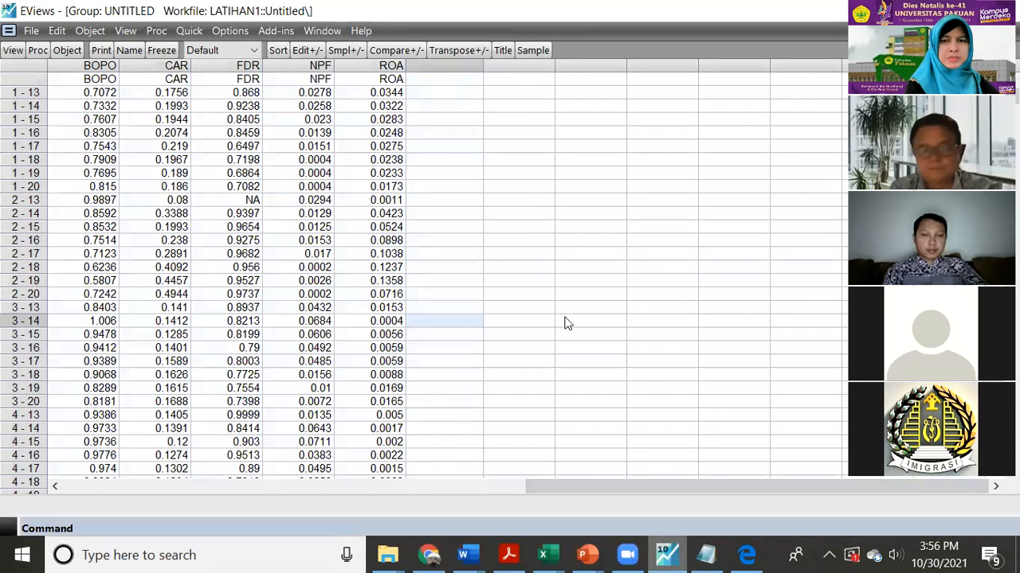
# Paste the copied LNROA, LNFDR, LNBOPO, LNCAR and LNNPF columns beside ROA from the header row, allowing edit mode and leaving it once pasted.
pyautogui.press('Up')
pyautogui.press('Up')
pyautogui.press('Up')
pyautogui.press('Up')
pyautogui.press('Up')
pyautogui.press('Up')
pyautogui.press('Up')
pyautogui.press('Up')
pyautogui.press('Up')
pyautogui.press('Up')
pyautogui.press('Up')
pyautogui.press('Up')
pyautogui.press('Up')
pyautogui.press('Up')
pyautogui.press('Up')
pyautogui.press('Up')
pyautogui.press('Up')
pyautogui.press('Up')
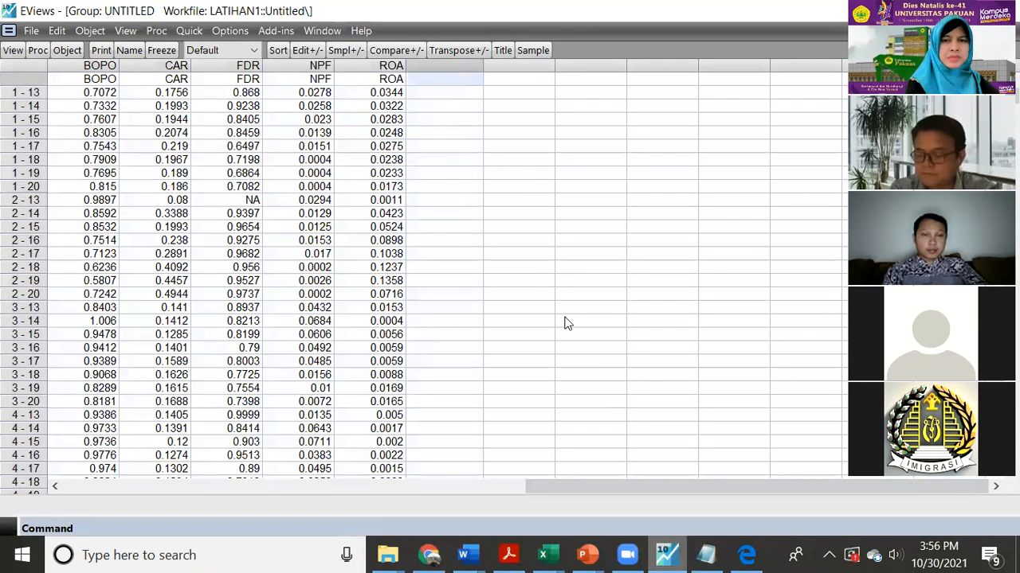
pyautogui.hotkey('ctrl', 'v')
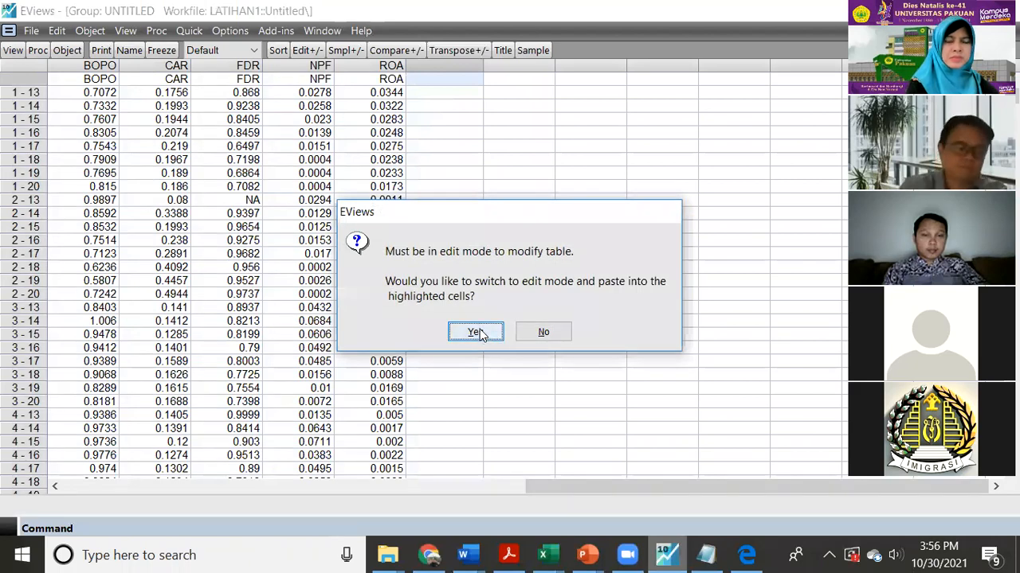
pyautogui.click(474, 333)
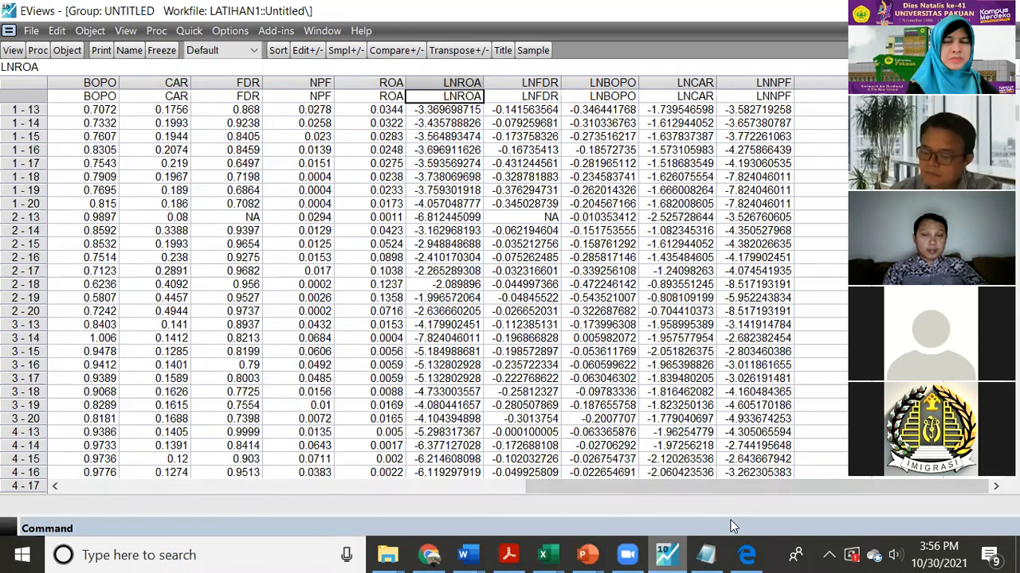
pyautogui.click(706, 555)
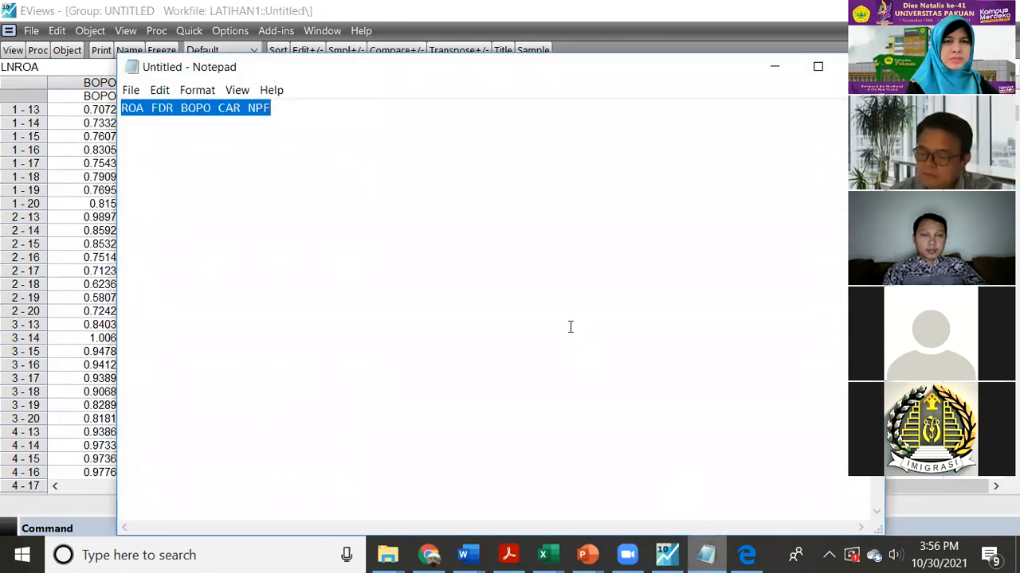
pyautogui.click(705, 555)
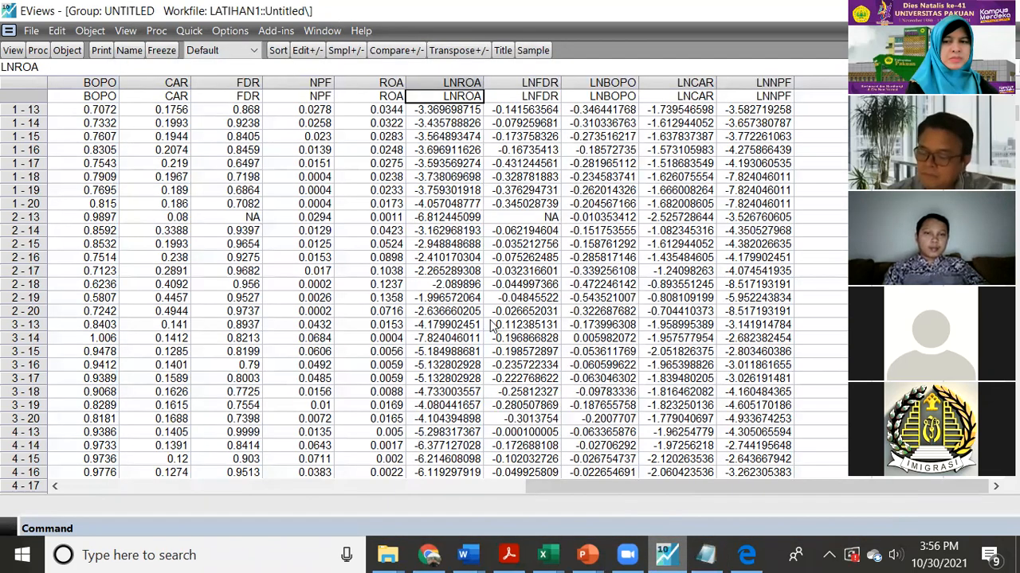
pyautogui.click(306, 49)
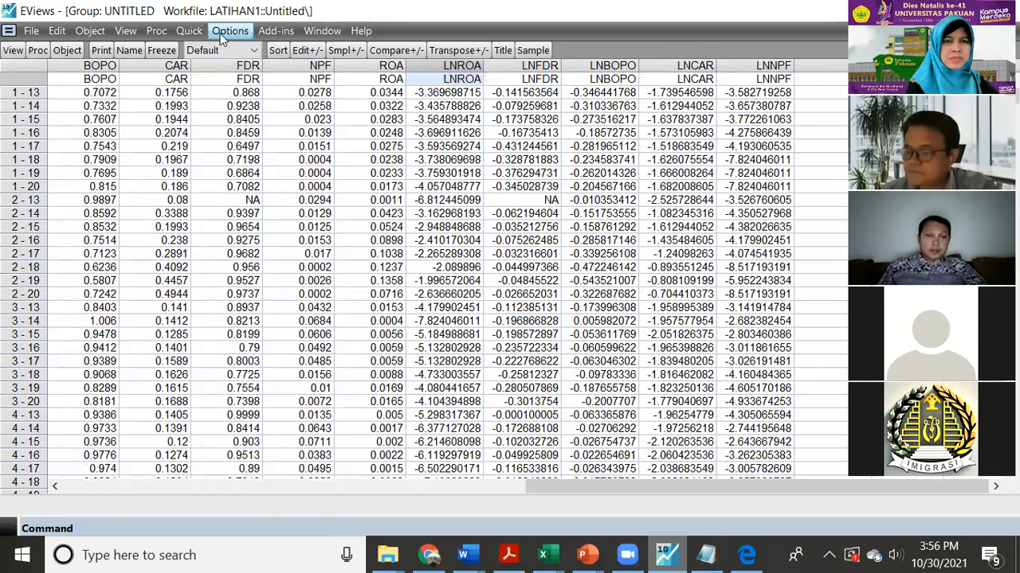
# Start a new equation estimation with the specification LNROA C LNFDR LNBOPO LNCAR LNNPF.
pyautogui.click(189, 30)
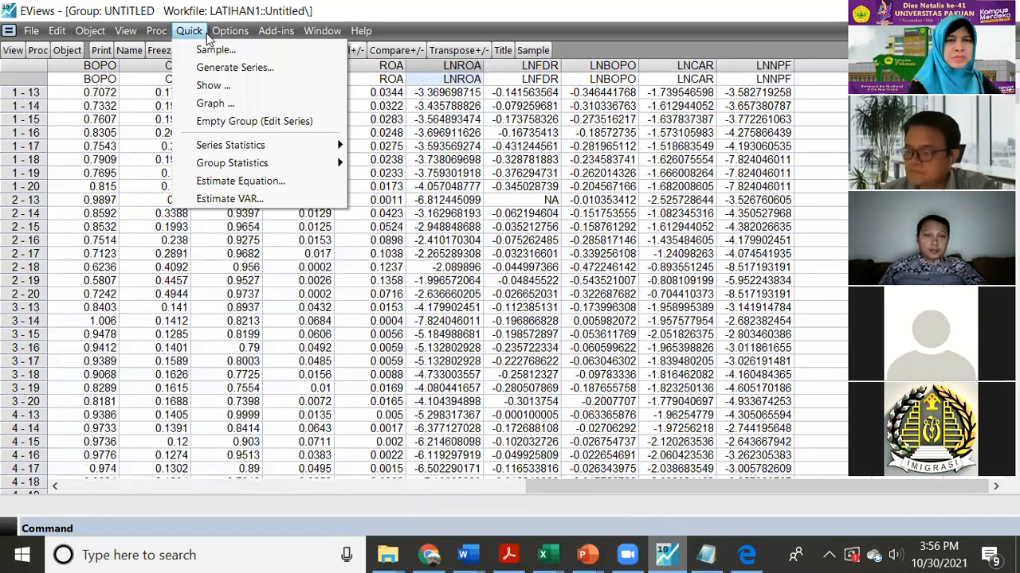
pyautogui.click(242, 181)
pyautogui.write('ROA FDR BOPO CAR NPF')
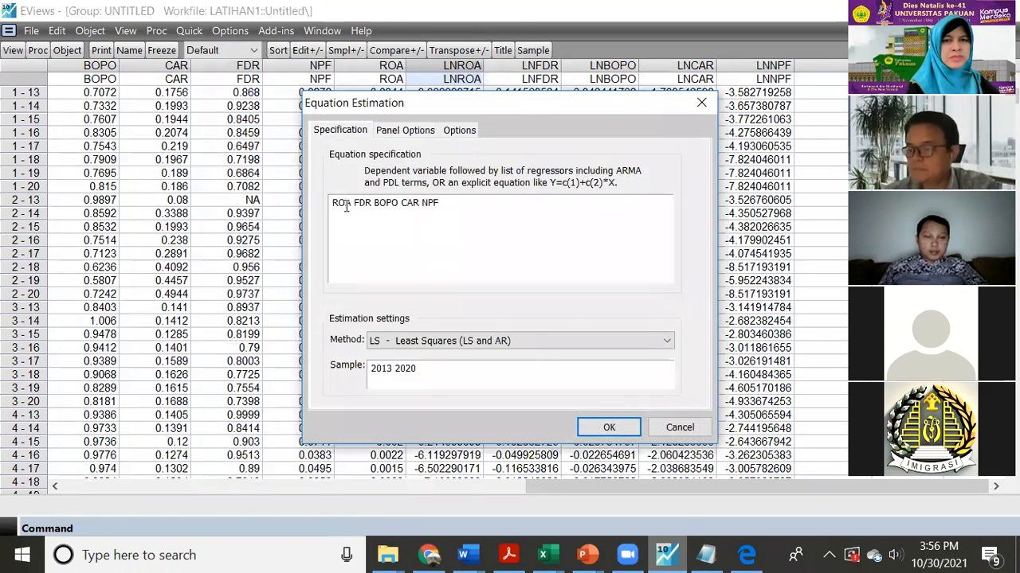
pyautogui.write('LNROA ')
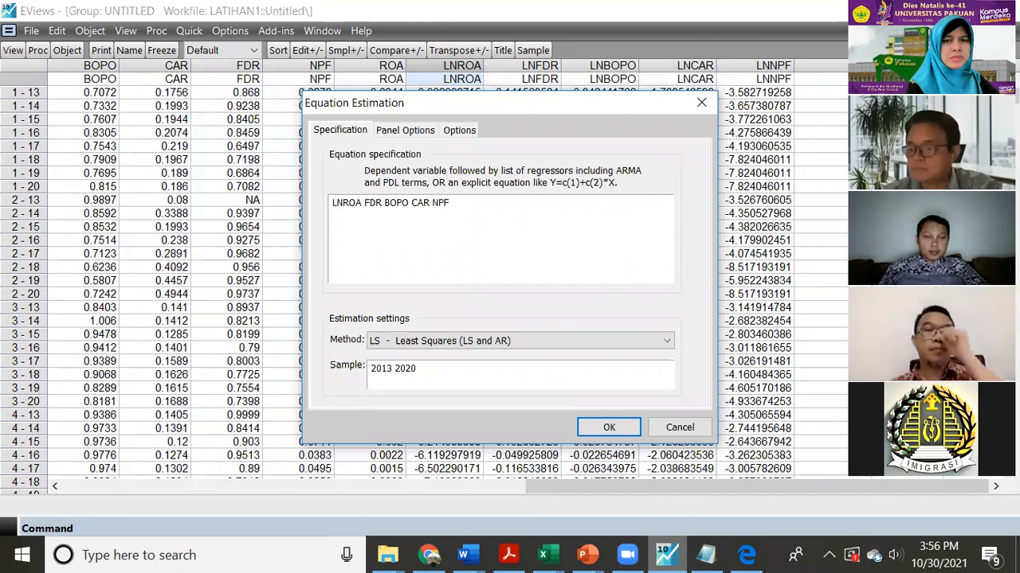
pyautogui.write('LN')
pyautogui.click(365, 202)
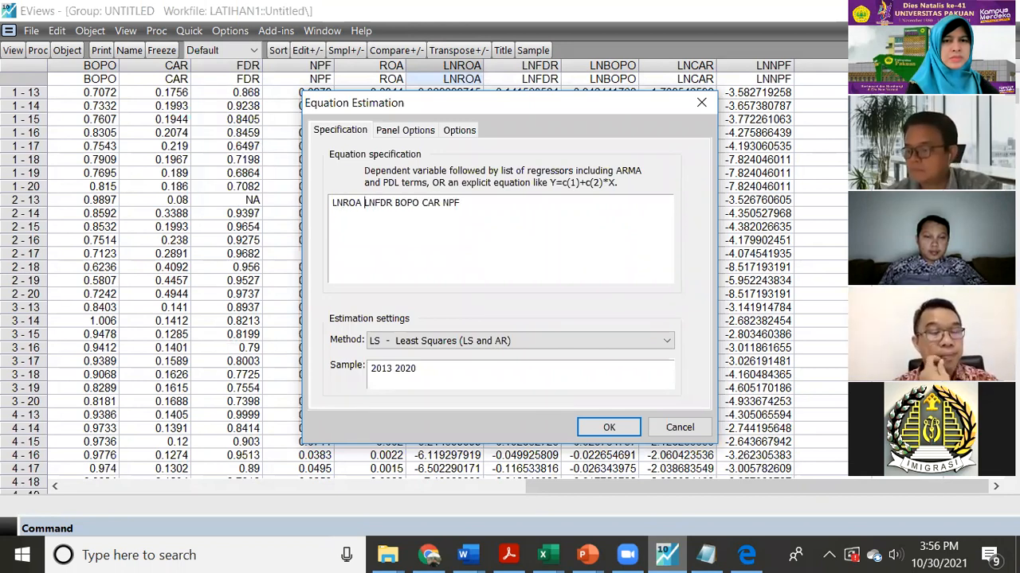
pyautogui.write('C ')
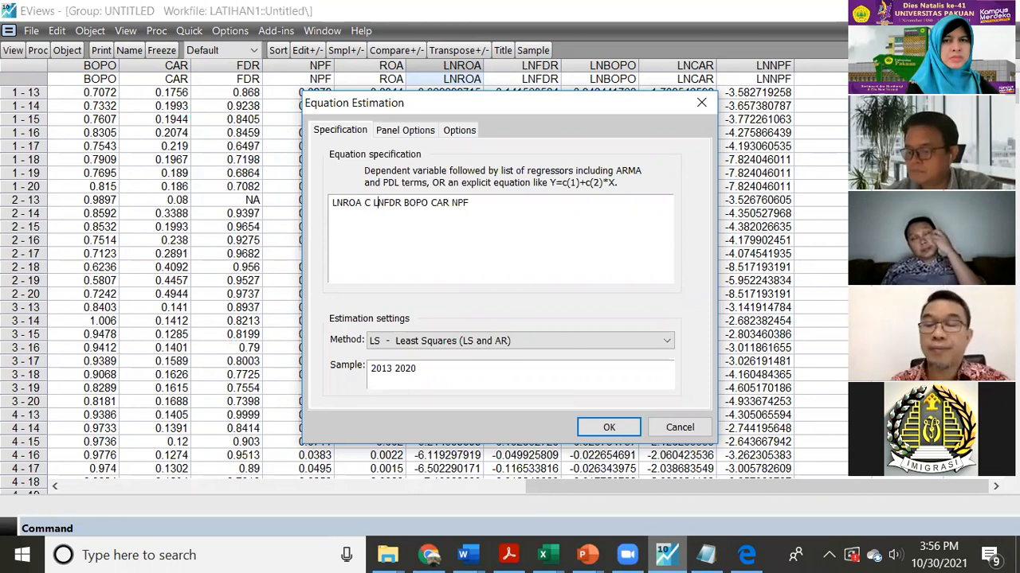
pyautogui.write('LN')
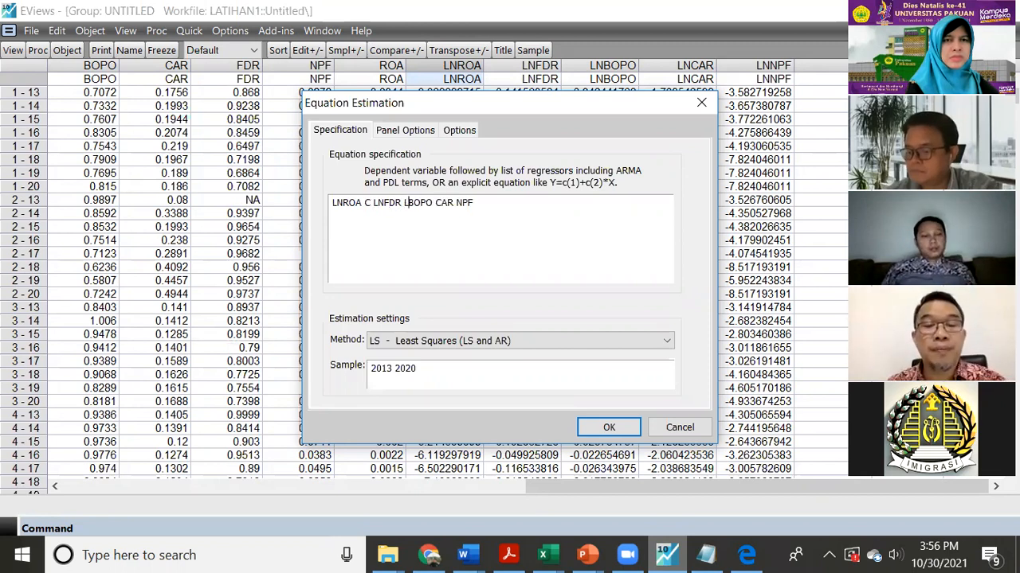
pyautogui.press('Right')
pyautogui.press('Right')
pyautogui.press('Right')
pyautogui.press('Right')
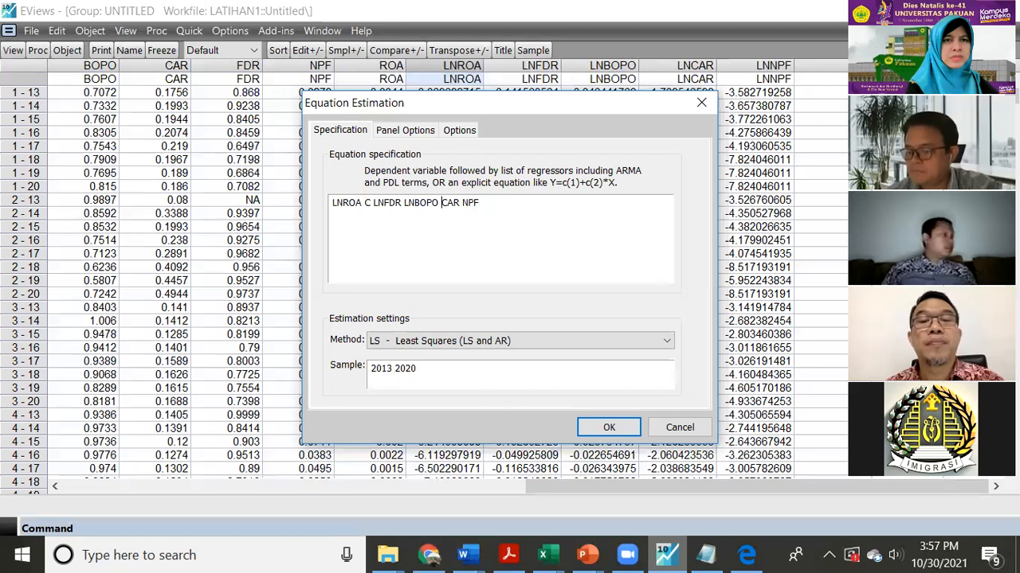
pyautogui.press('Right')
pyautogui.write('LN')
pyautogui.press('Right')
pyautogui.press('Right')
pyautogui.press('Right')
pyautogui.press('Right')
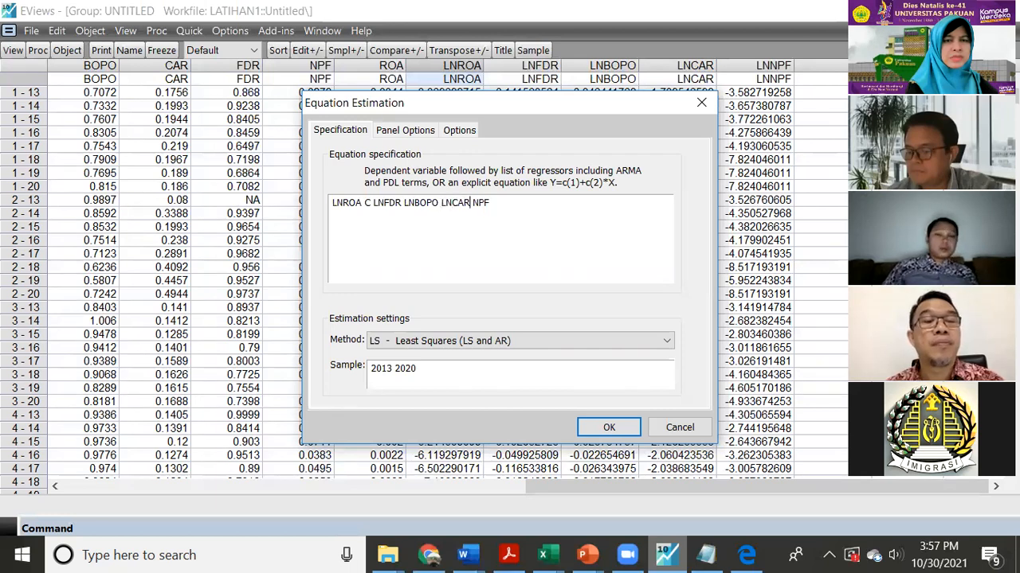
pyautogui.write('LN')
# Set both cross-section and period effects to Fixed and estimate the equation, deleting the existing untitled equation.
pyautogui.click(405, 130)
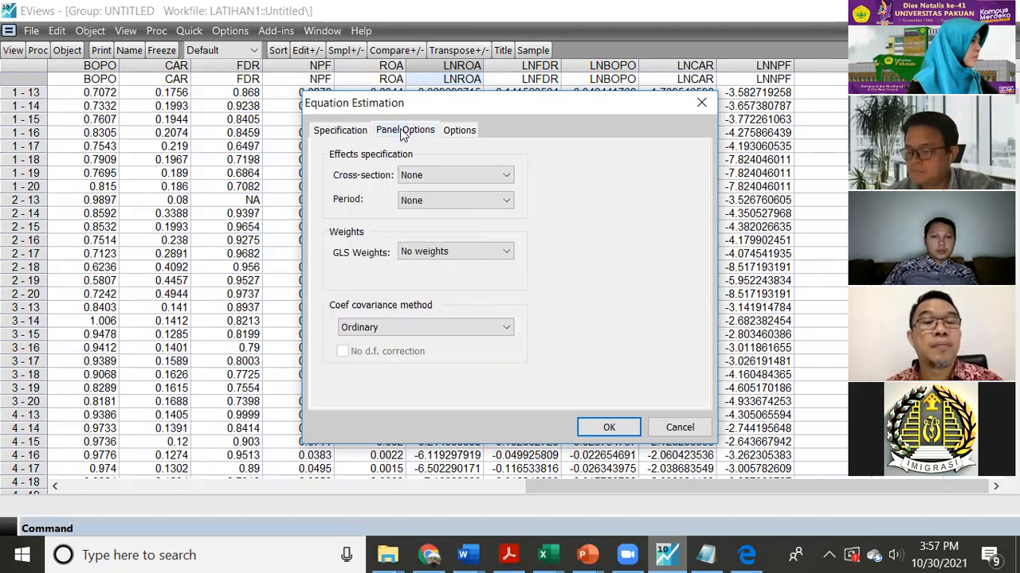
pyautogui.click(434, 174)
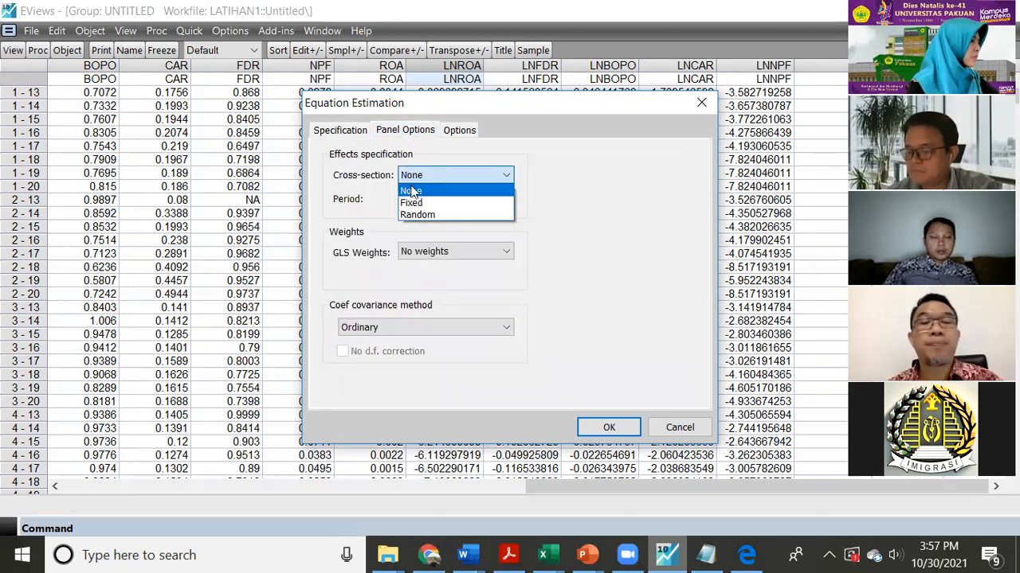
pyautogui.click(414, 202)
pyautogui.click(427, 203)
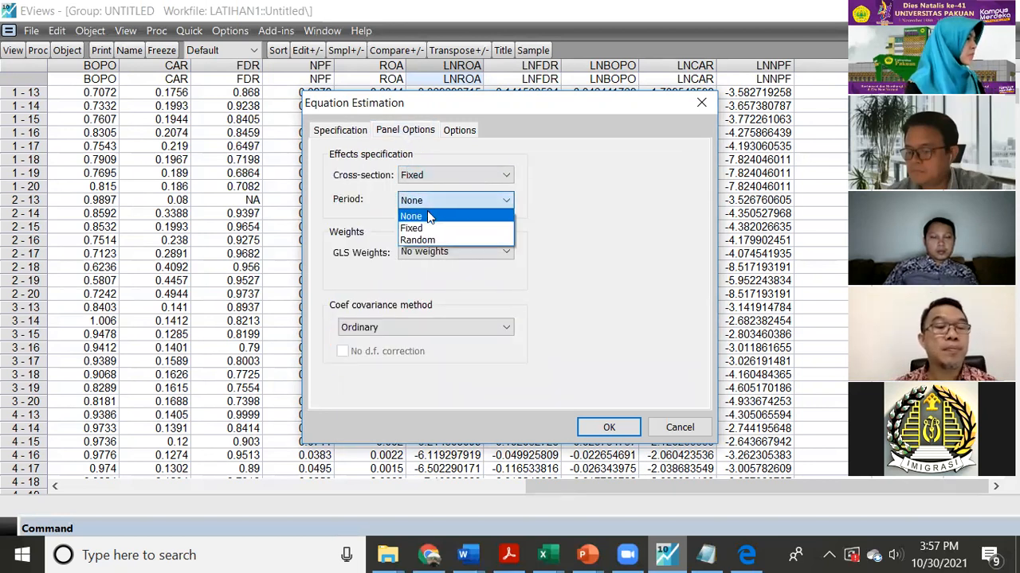
pyautogui.click(430, 228)
pyautogui.click(603, 427)
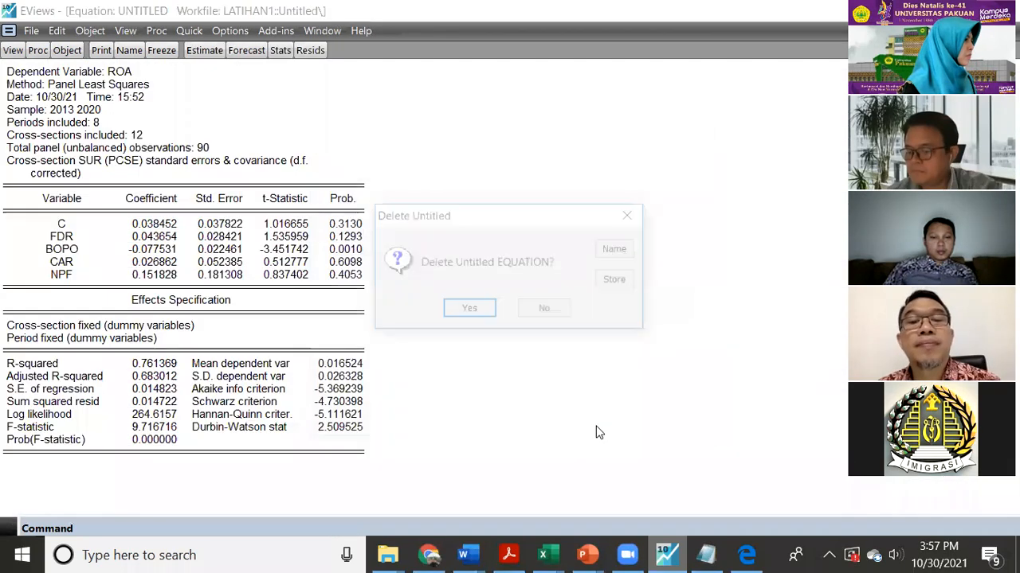
pyautogui.click(486, 311)
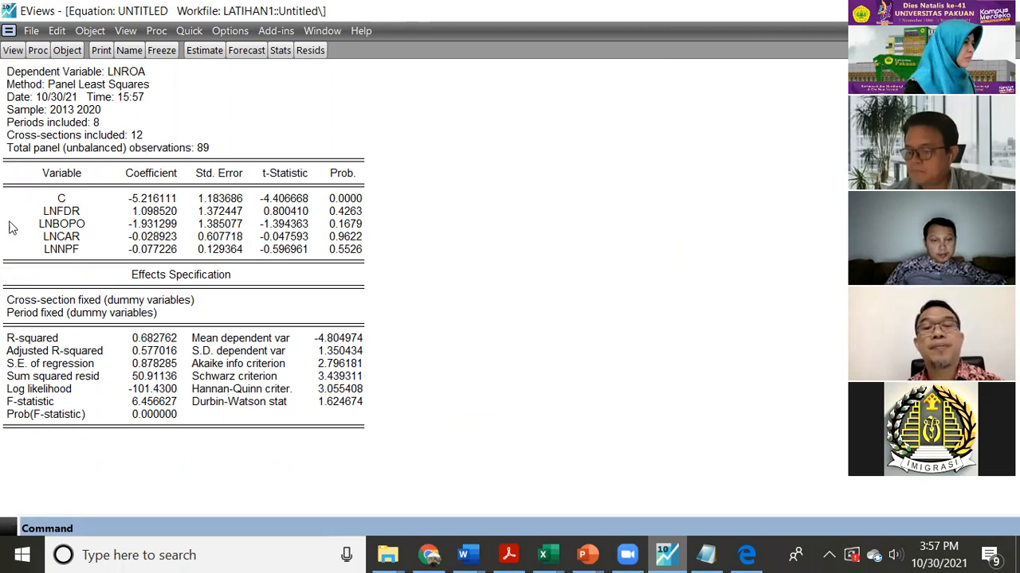
# Run the Redundant Fixed Effects - Likelihood Ratio test on the LNROA equation.
pyautogui.click(12, 53)
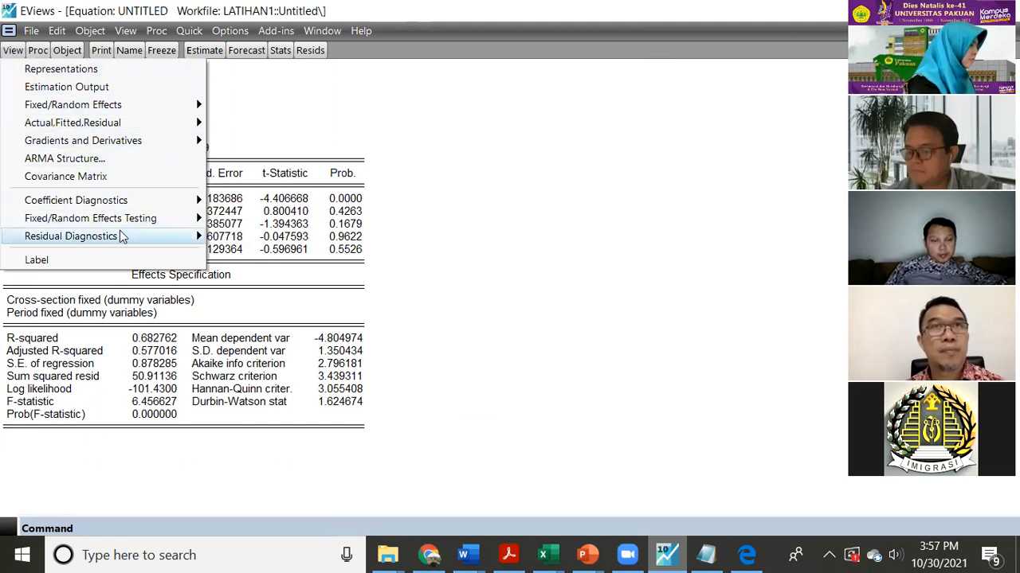
pyautogui.moveTo(116, 203)
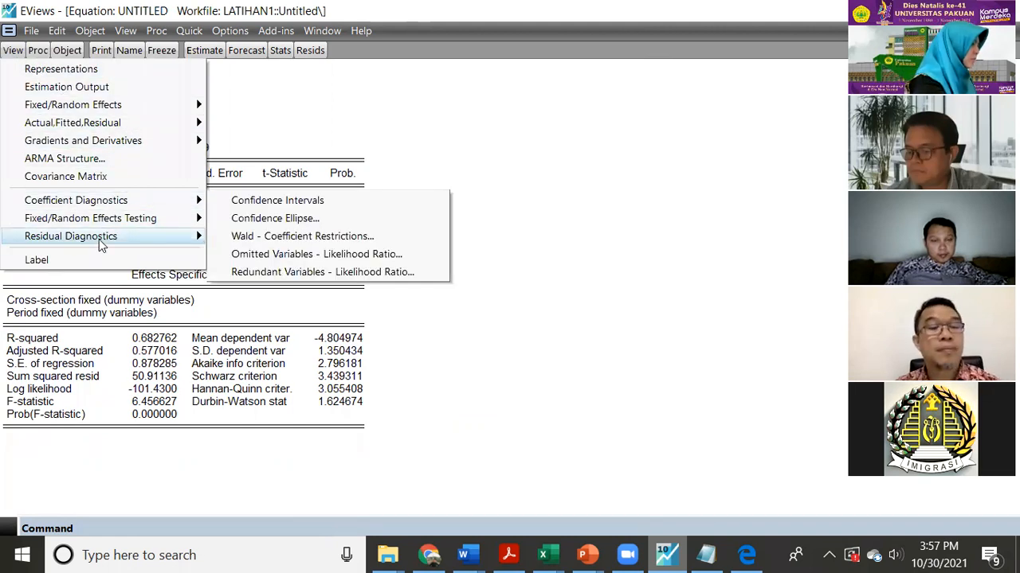
pyautogui.moveTo(157, 218)
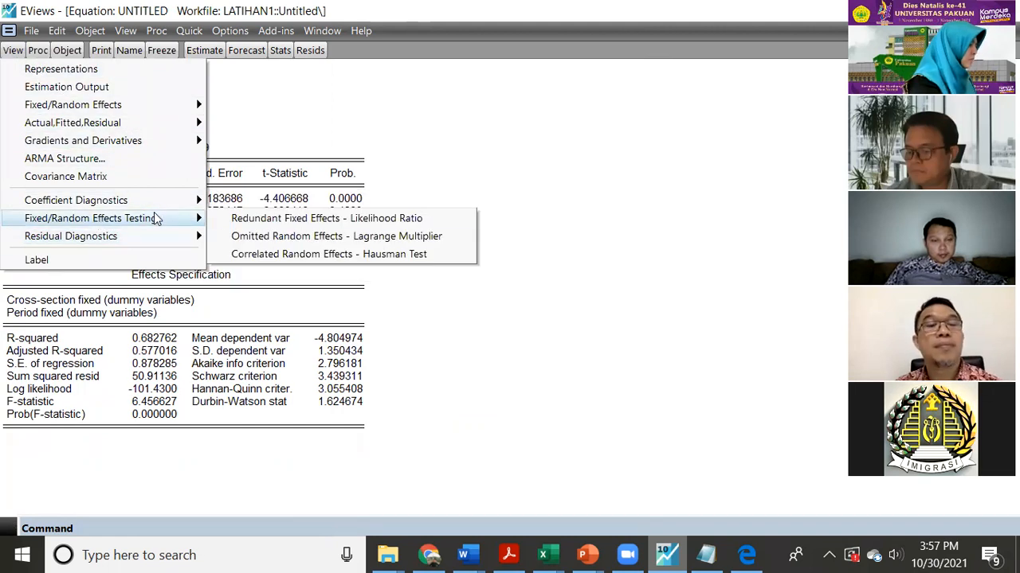
pyautogui.click(245, 220)
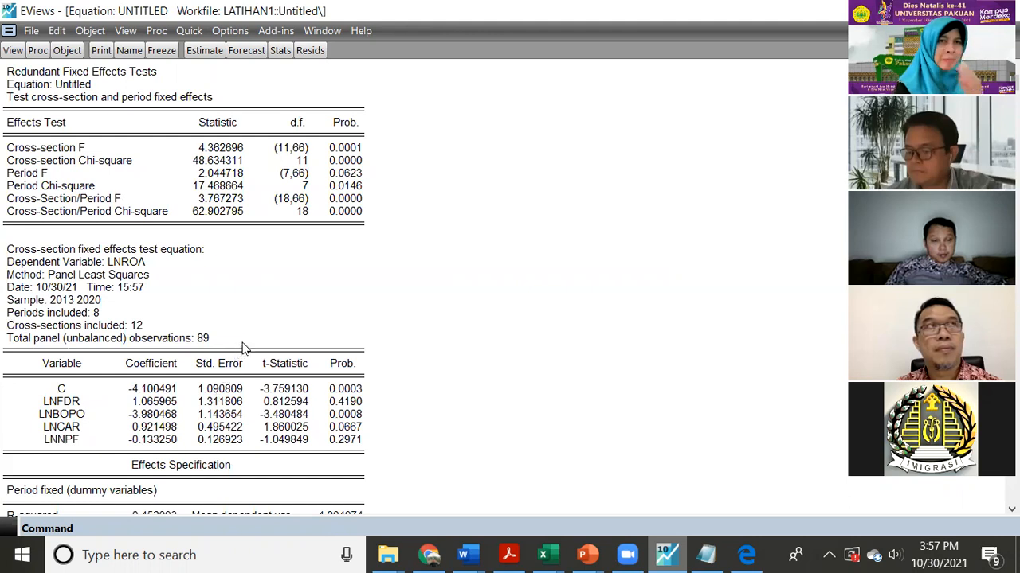
# Examine the redundant fixed effects output, including the cross-section, period and combined test equations with their coefficients and fit statistics.
pyautogui.scroll(-2, 273, 326)
pyautogui.scroll(-6, 295, 330)
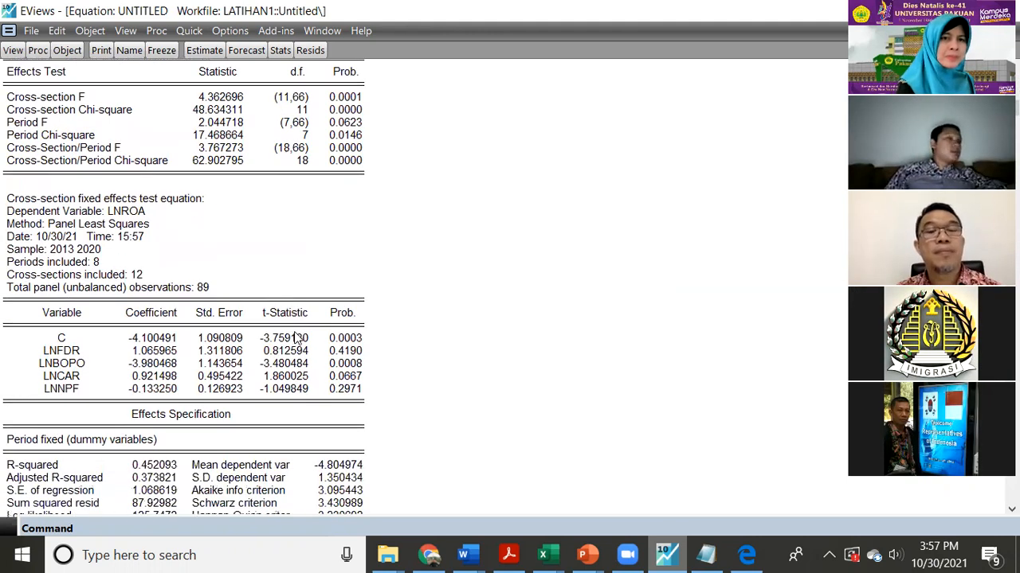
pyautogui.scroll(-12, 303, 325)
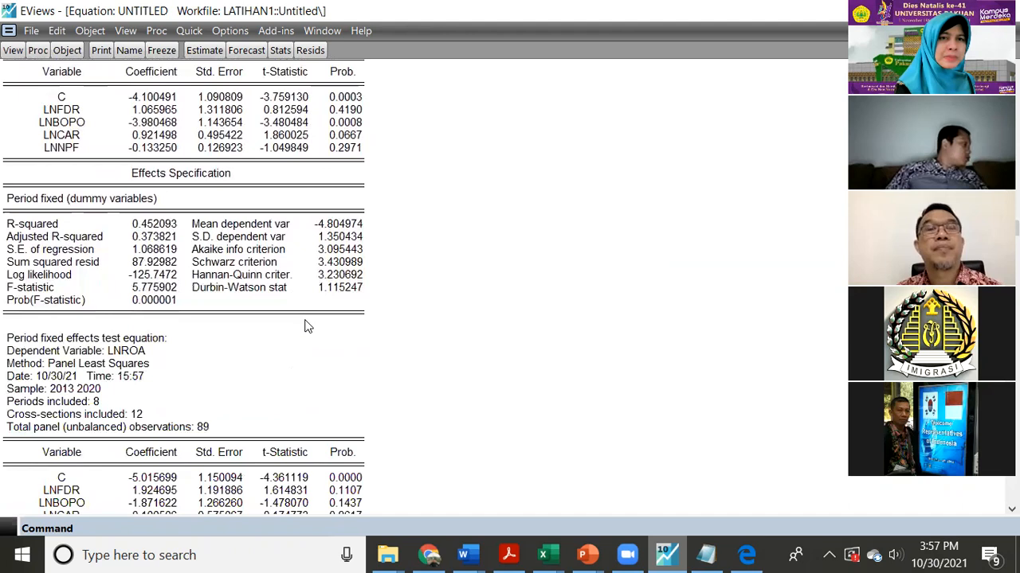
pyautogui.scroll(-4, 311, 319)
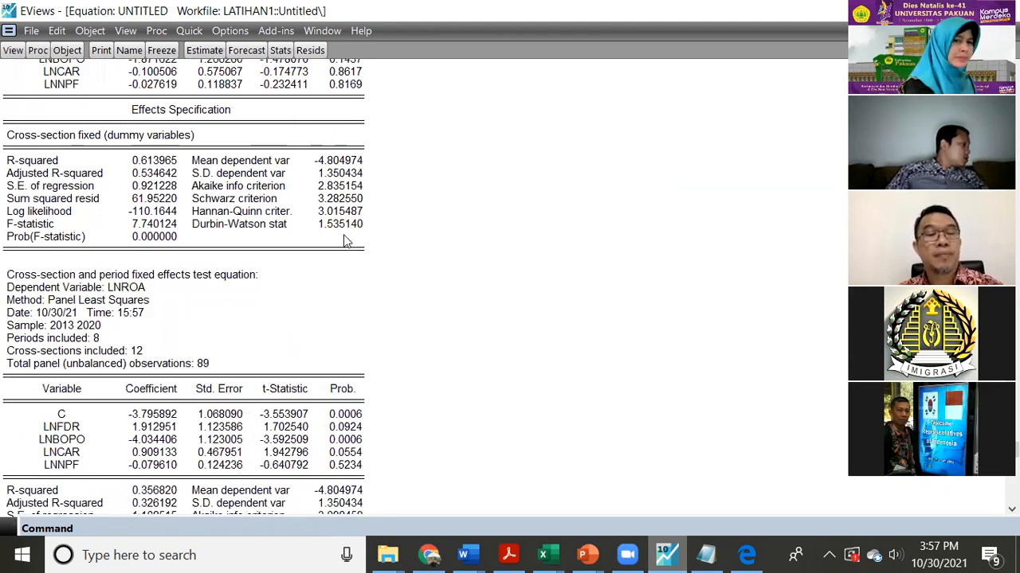
pyautogui.scroll(-5, 346, 241)
pyautogui.scroll(-2, 345, 240)
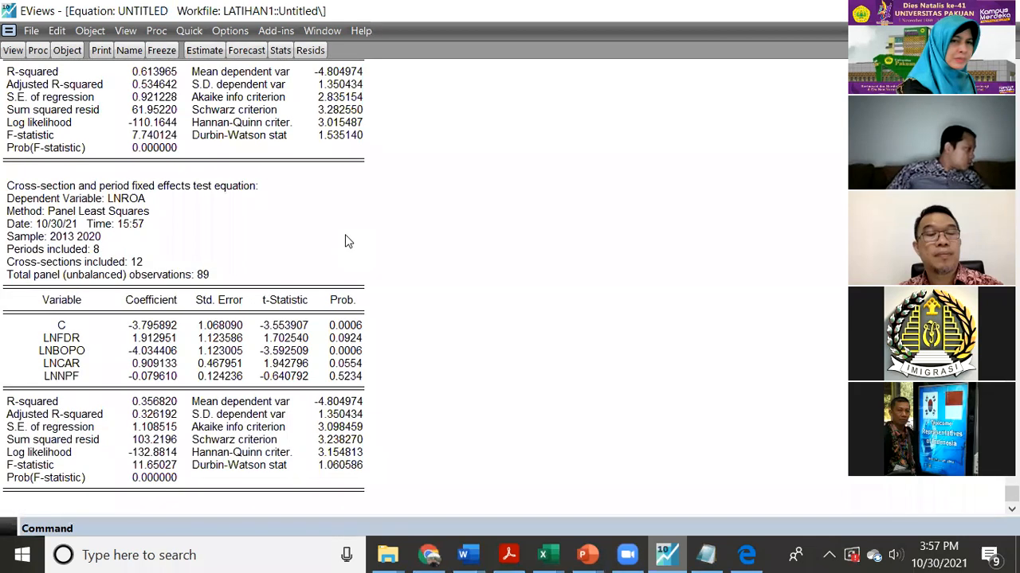
pyautogui.scroll(3, 348, 242)
pyautogui.scroll(-2, 346, 240)
pyautogui.scroll(9, 347, 241)
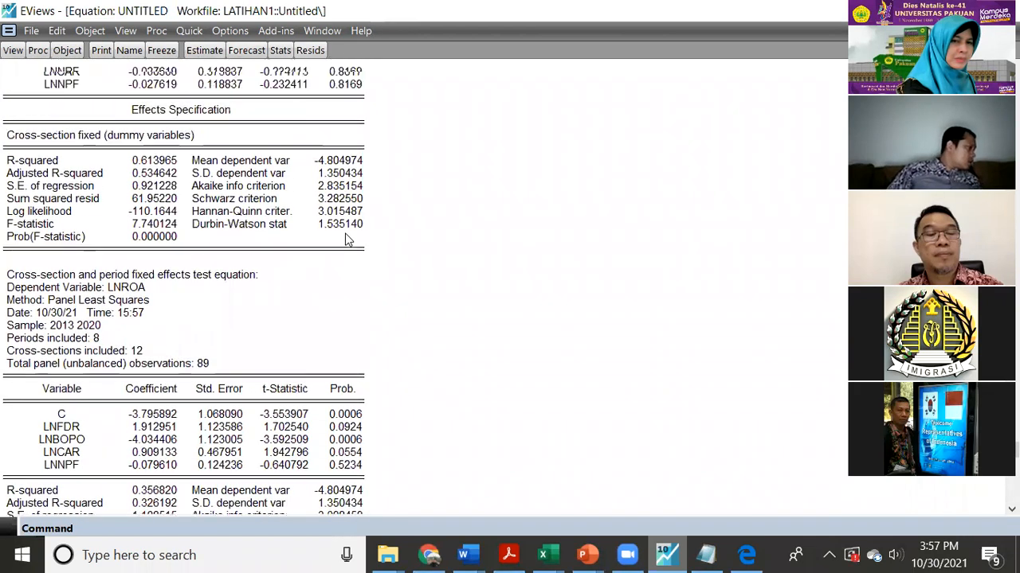
pyautogui.scroll(1, 347, 241)
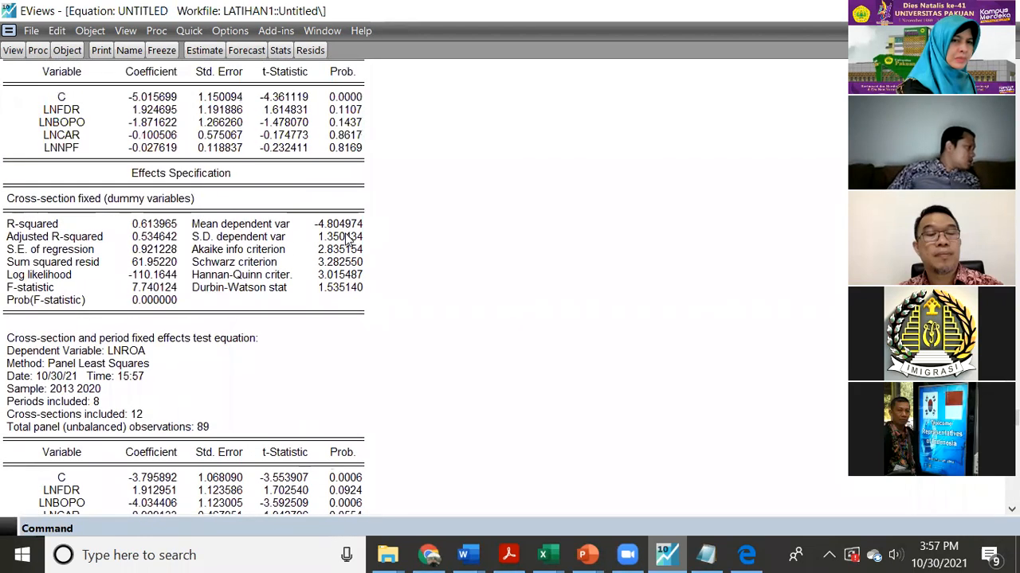
pyautogui.scroll(6, 347, 241)
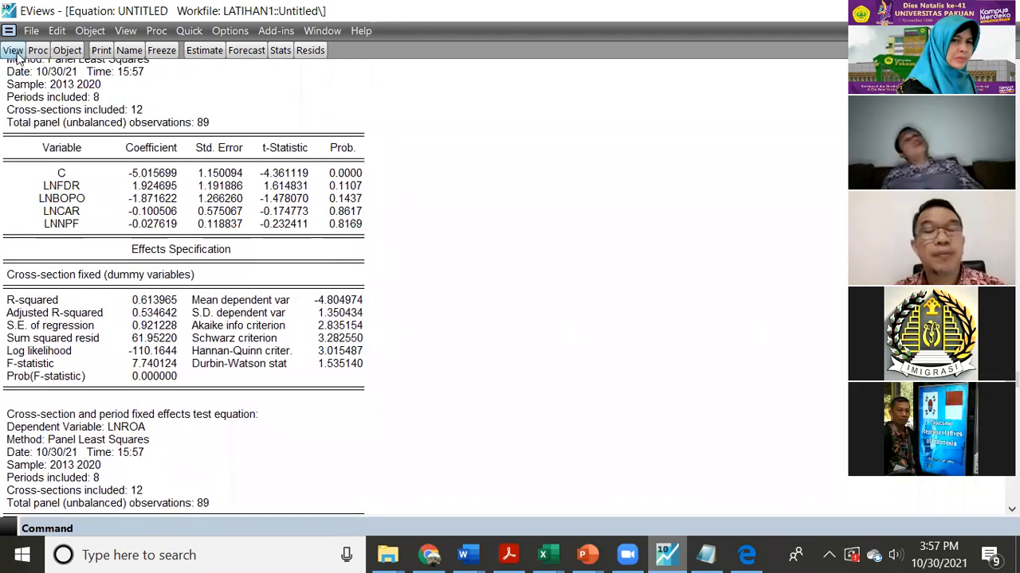
# Reopen the equation's estimation settings and change the dependent variable to ROA, keeping C LNFDR LNBOPO LNCAR LNNPF.
pyautogui.click(204, 50)
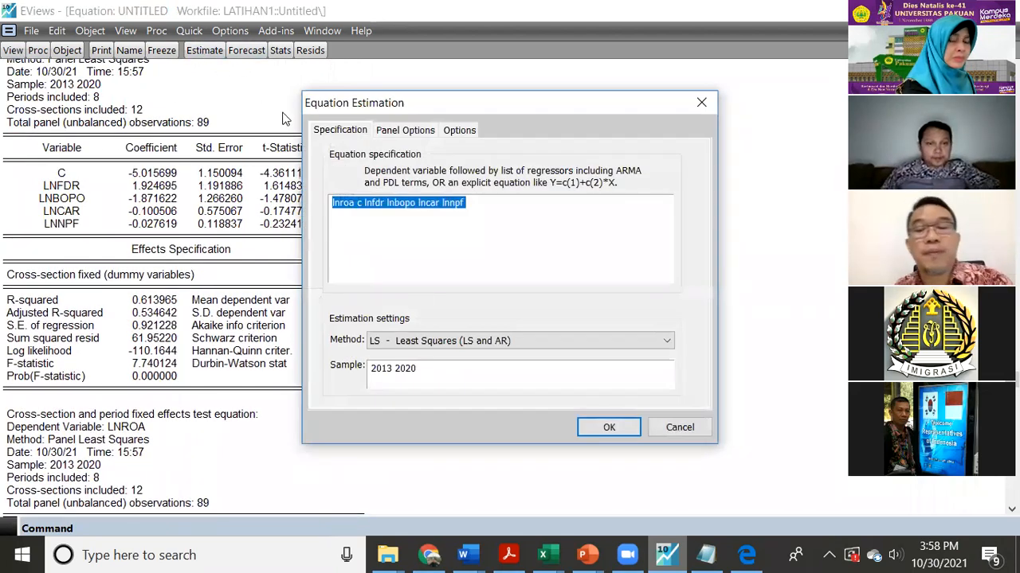
pyautogui.click(436, 246)
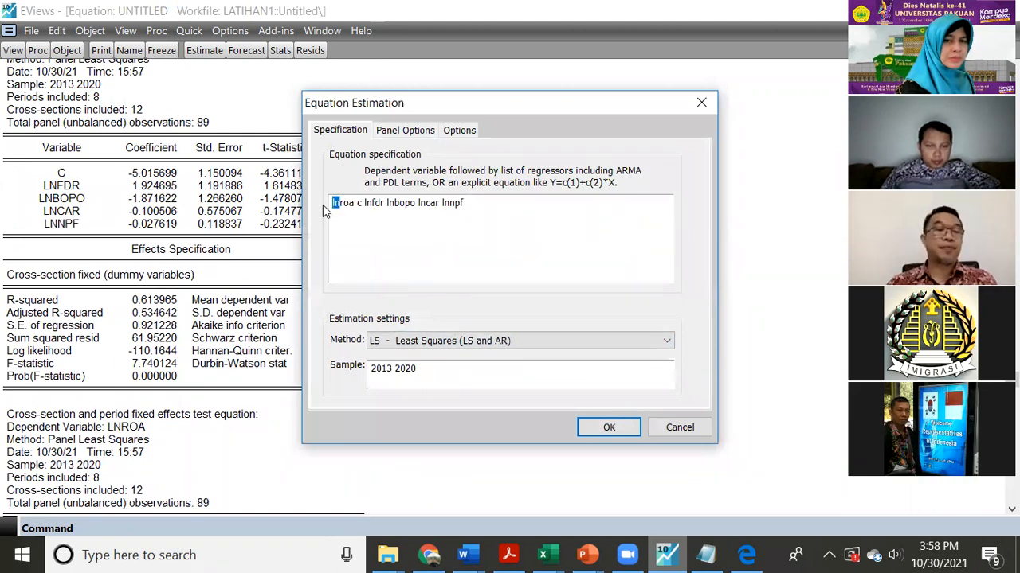
pyautogui.press('Delete')
pyautogui.click(390, 342)
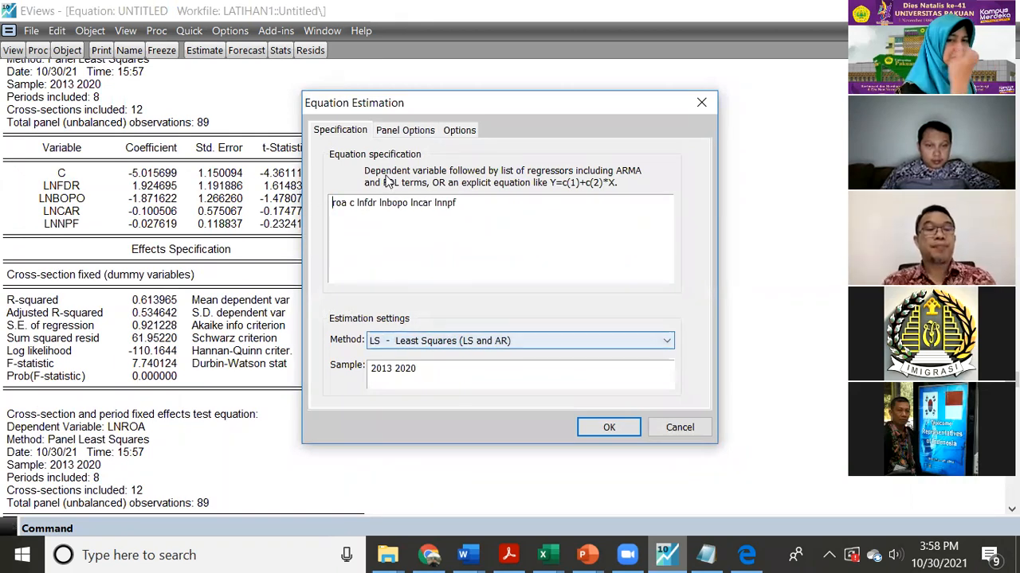
# Set the coefficient covariance method to White cross-section and estimate the ROA equation with fixed cross-section and period effects.
pyautogui.click(406, 132)
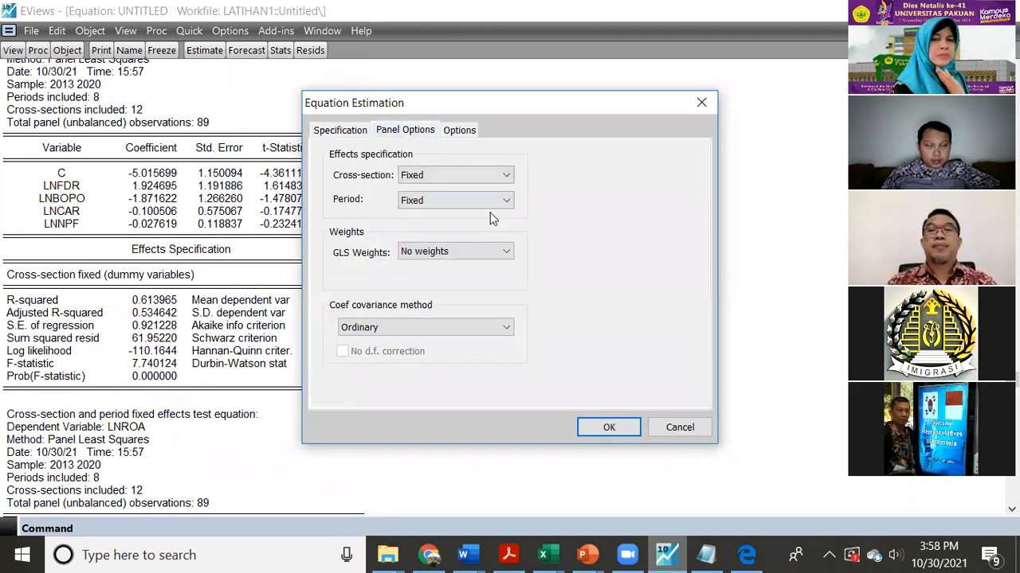
pyautogui.click(460, 254)
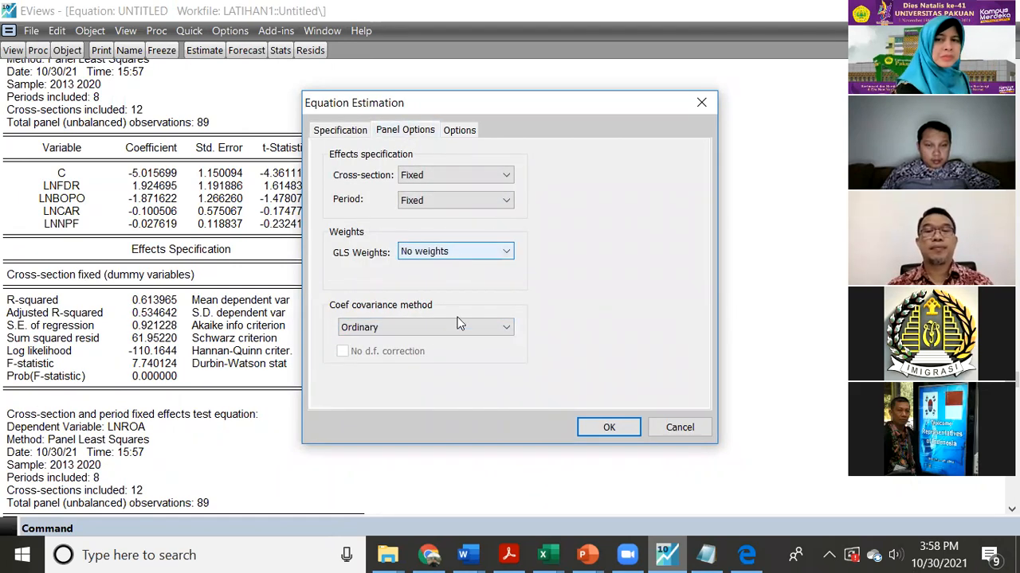
pyautogui.click(458, 323)
pyautogui.click(442, 352)
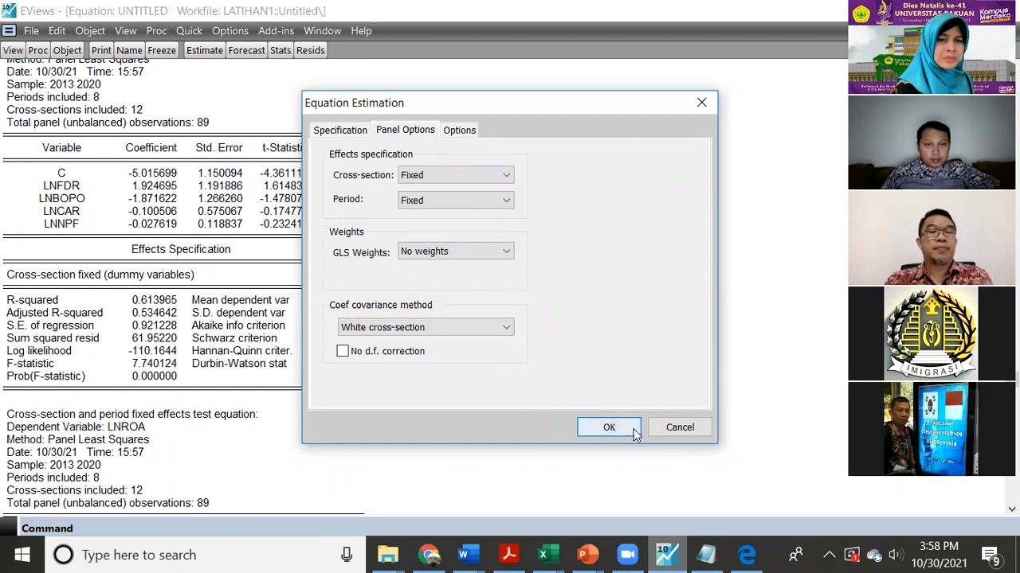
pyautogui.click(633, 429)
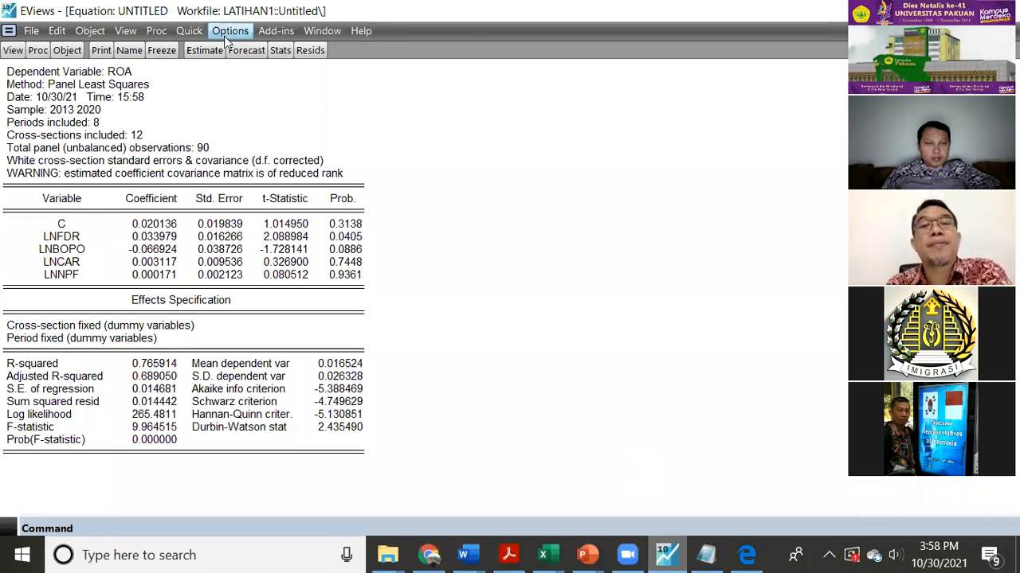
# Re-estimate the equation with LNROA as the dependent variable for comparison and return it to ROA.
pyautogui.click(205, 50)
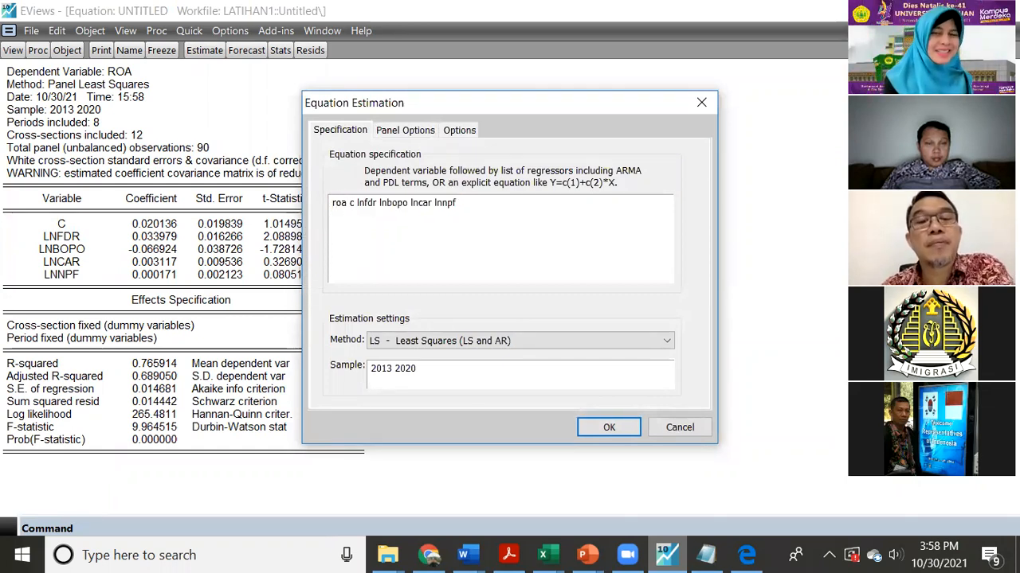
pyautogui.click(604, 429)
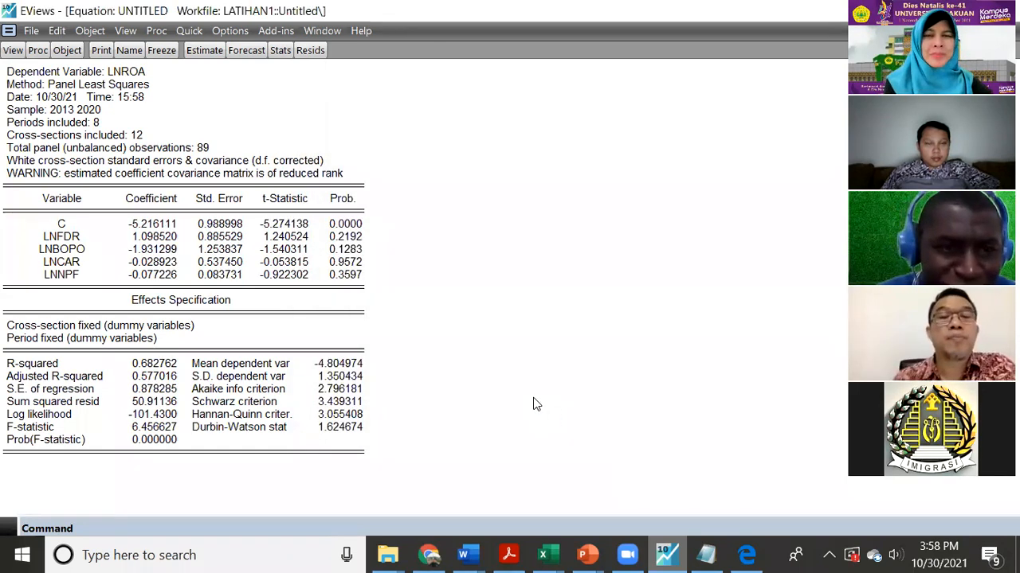
pyautogui.click(203, 52)
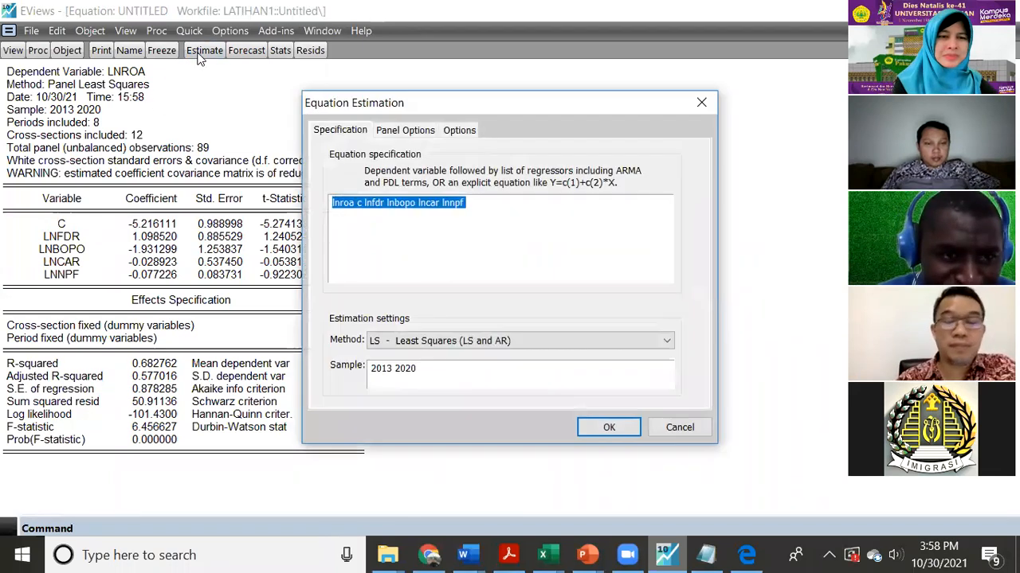
pyautogui.click(356, 204)
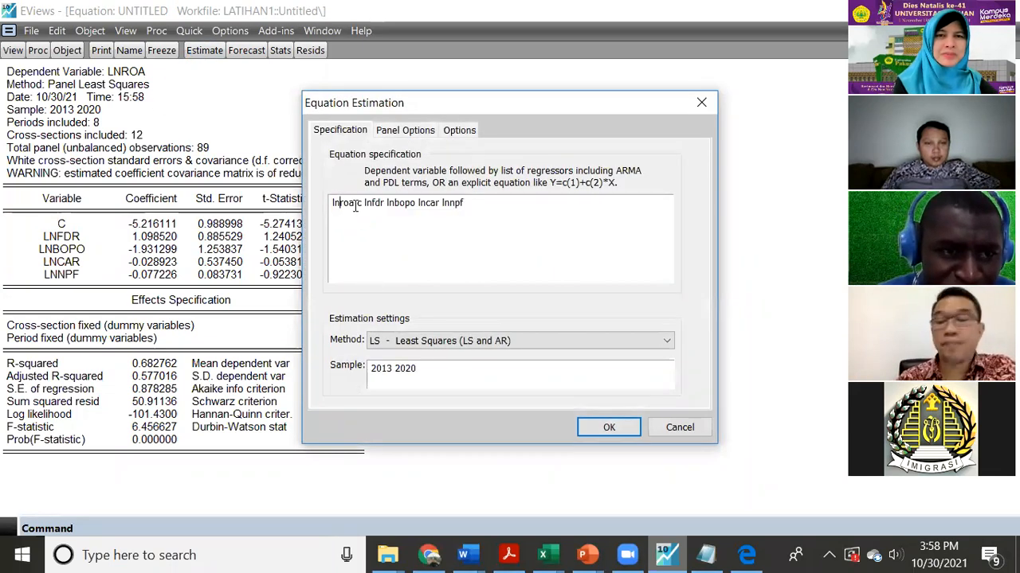
pyautogui.click(614, 428)
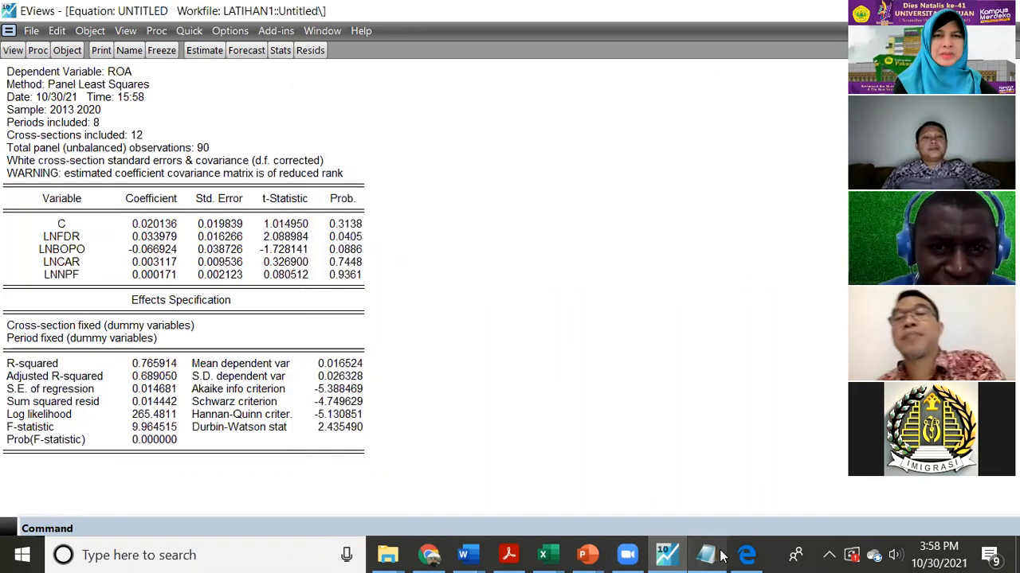
# Switch to the Zoom meeting, start the camera video and return to EViews.
pyautogui.click(627, 555)
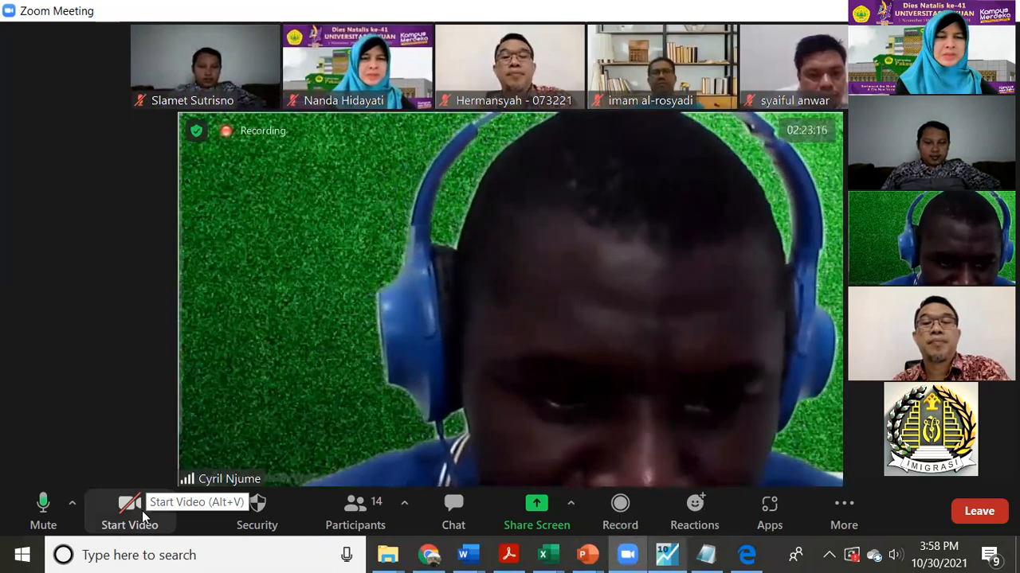
pyautogui.click(142, 510)
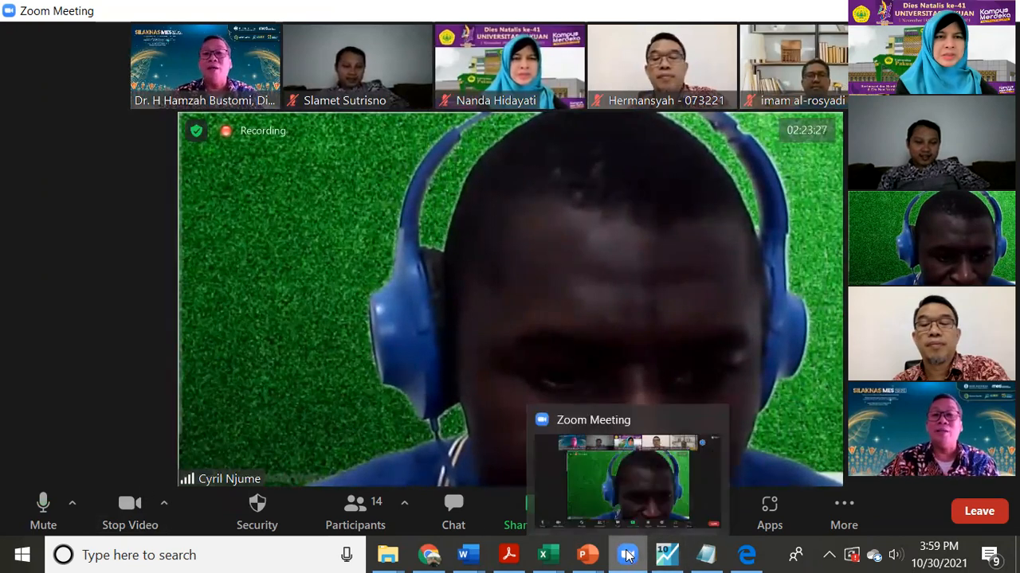
pyautogui.click(676, 555)
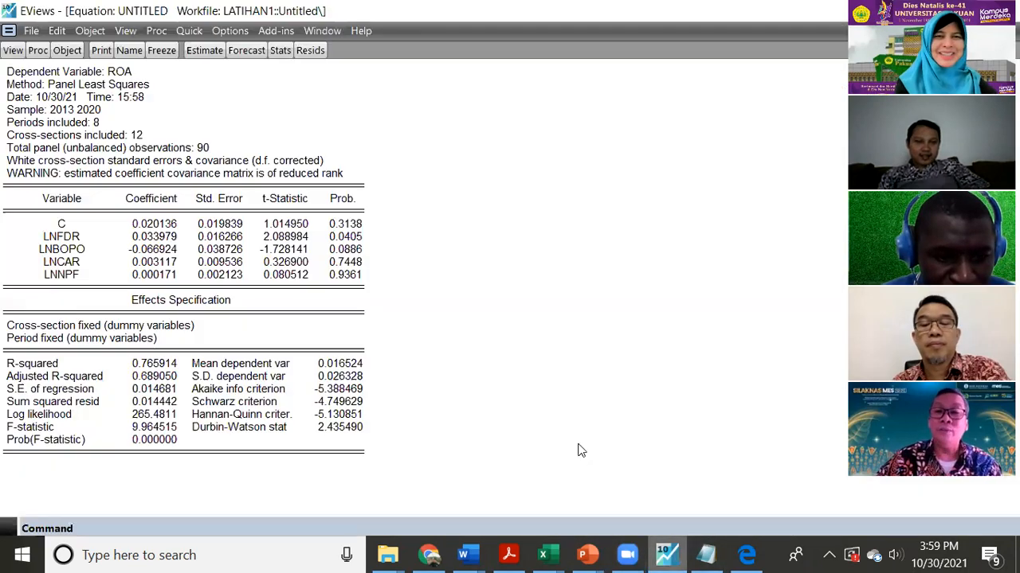
# Switch to the PowerPoint slide show and advance from the Durbin-Watson slide to the Breusch-Godfrey/Lagrange-Multiplier test slide.
pyautogui.moveTo(586, 555)
pyautogui.click(878, 481)
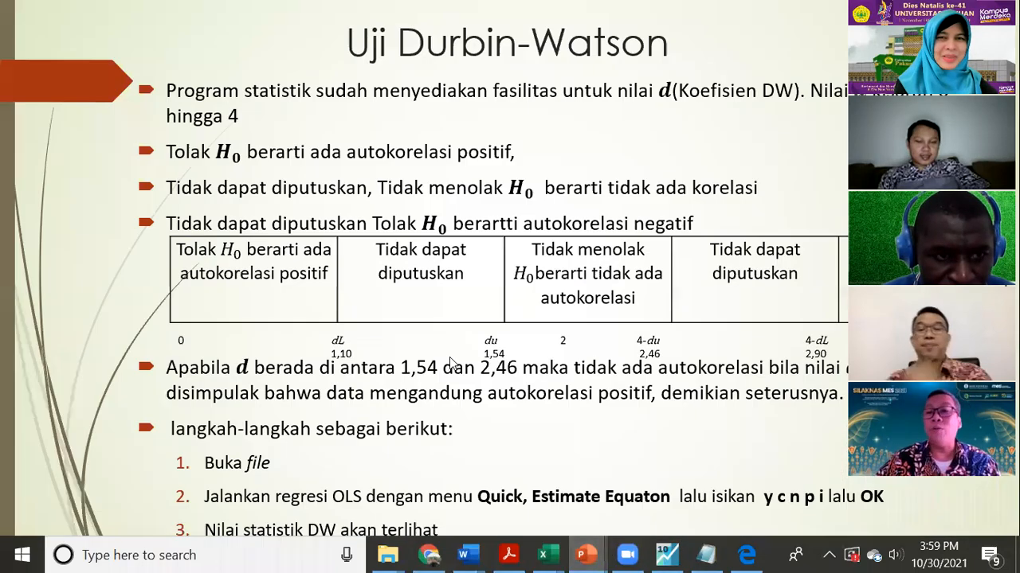
pyautogui.click(622, 408)
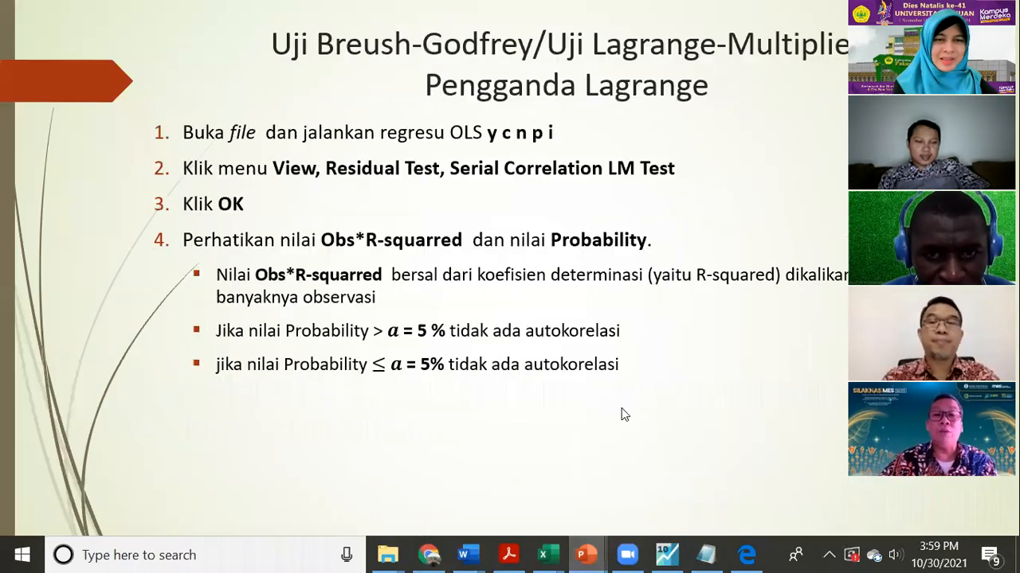